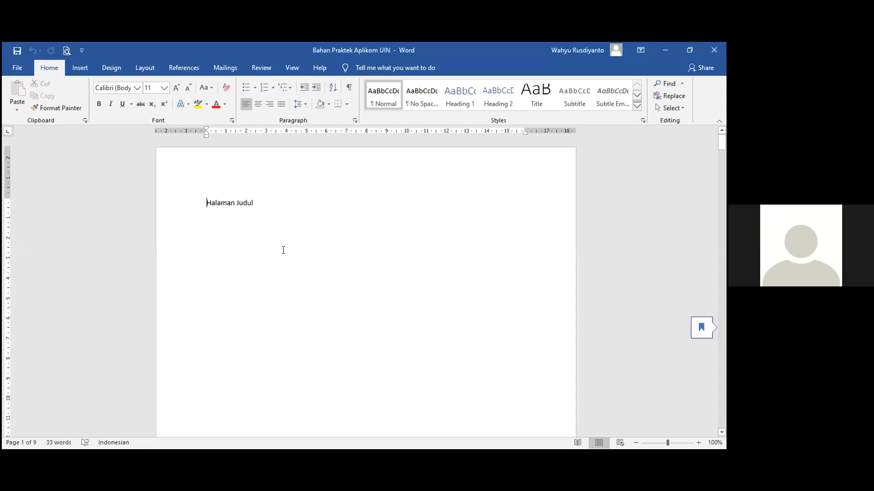
# Type 'MAKALAH' on the line directly below Halaman Judul, removing a mistyped extra word.
pyautogui.scroll(-5, 448, 213)
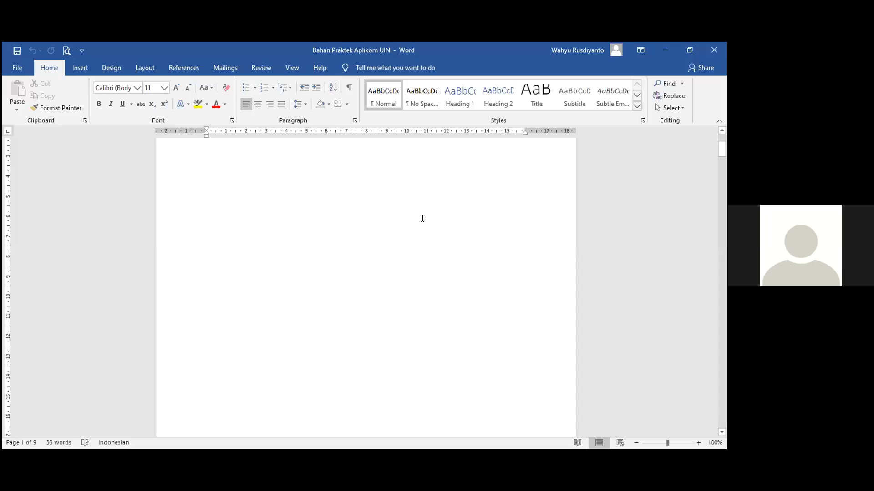
pyautogui.scroll(5, 422, 218)
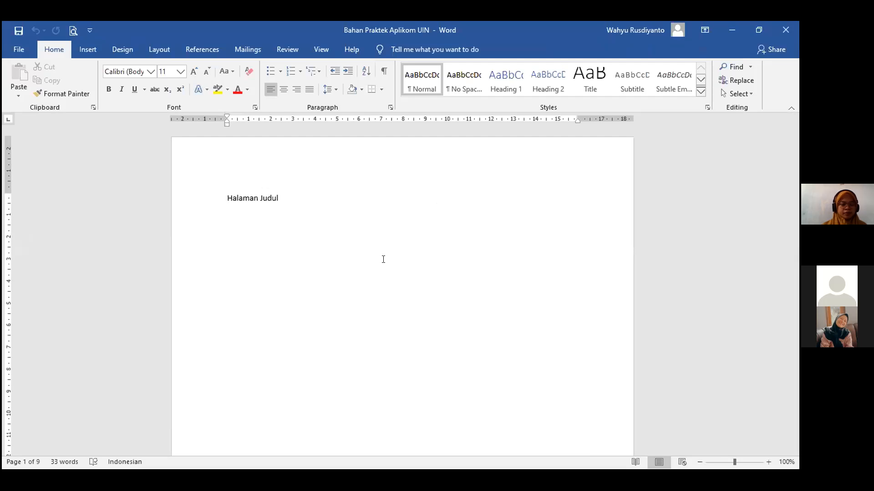
pyautogui.click(437, 252)
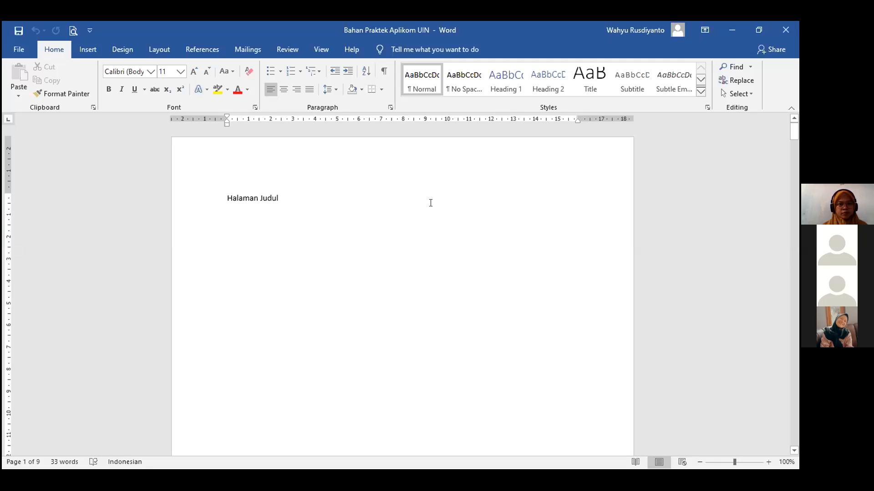
pyautogui.scroll(-1, 430, 203)
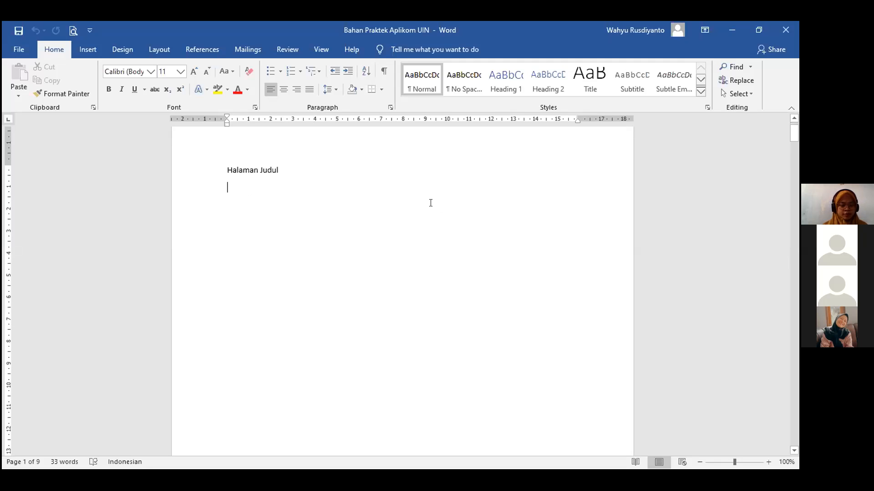
pyautogui.scroll(-3, 431, 202)
pyautogui.scroll(-11, 431, 203)
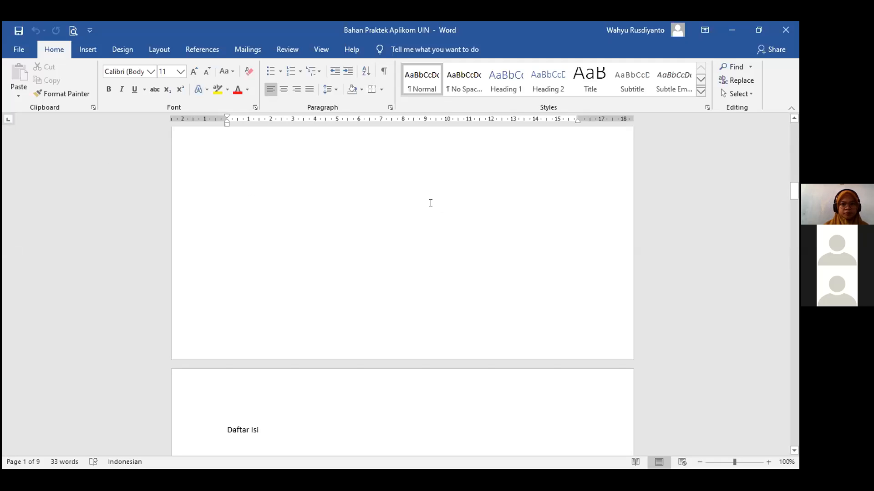
pyautogui.scroll(-15, 431, 203)
pyautogui.scroll(-20, 431, 203)
pyautogui.scroll(-8, 431, 203)
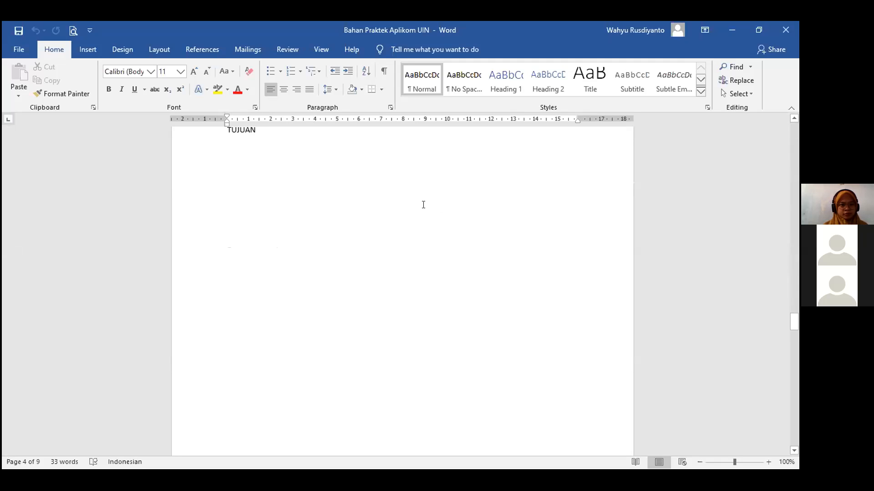
pyautogui.scroll(-20, 423, 204)
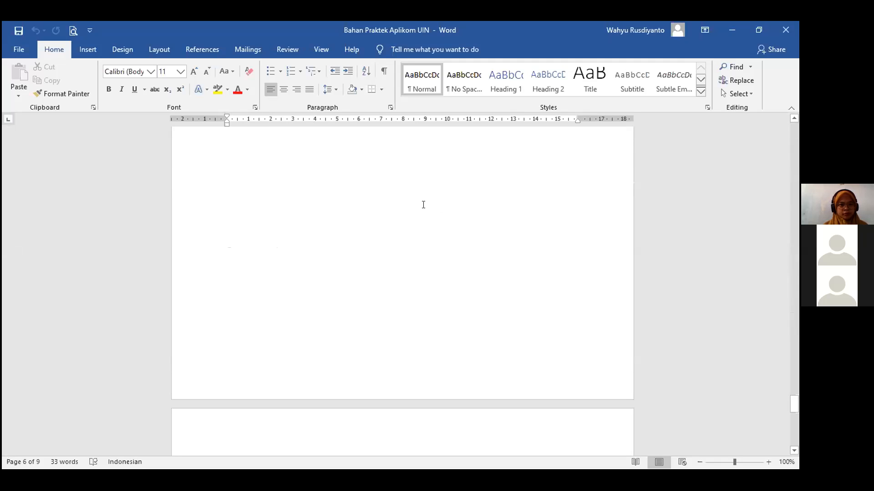
pyautogui.scroll(-15, 423, 205)
pyautogui.moveTo(794, 439); pyautogui.dragTo(794, 126)
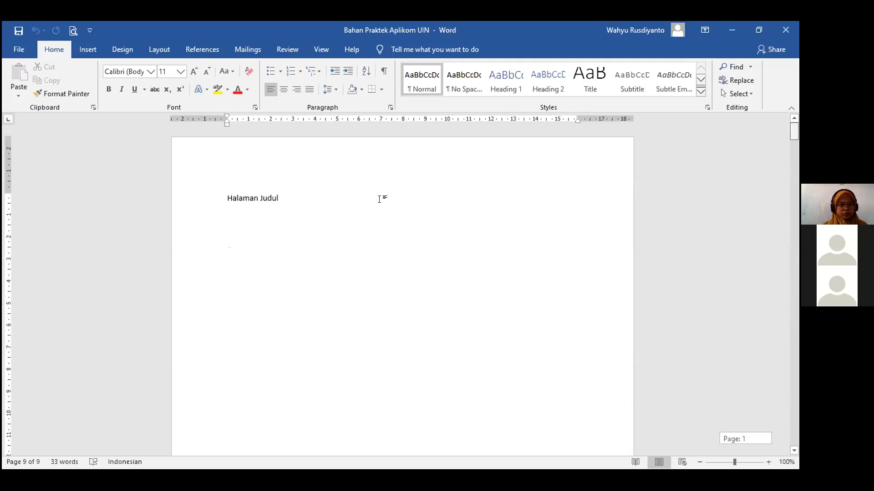
pyautogui.click(304, 258)
pyautogui.click(254, 217)
pyautogui.scroll(-5, 320, 215)
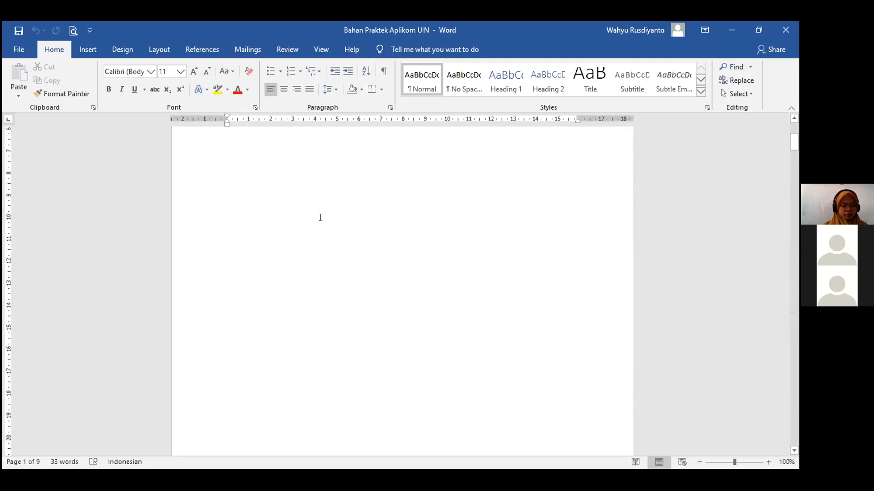
pyautogui.scroll(-5, 321, 216)
pyautogui.scroll(10, 319, 219)
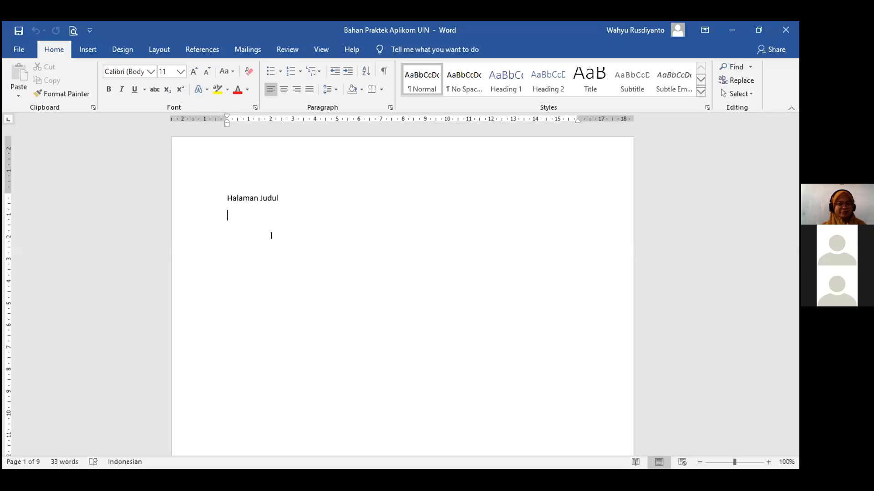
pyautogui.write('MAKALAH')
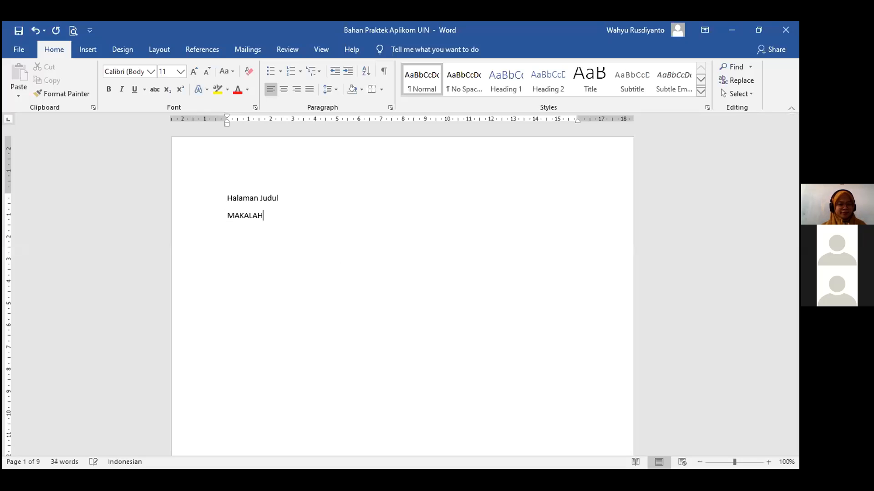
pyautogui.write(' MANA')
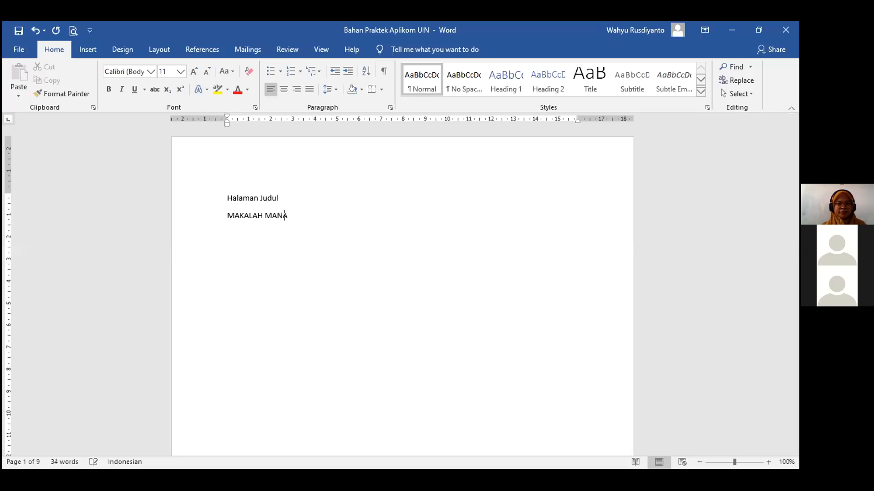
pyautogui.press('BackSpace')
pyautogui.press('BackSpace')
pyautogui.press('BackSpace')
pyautogui.press('BackSpace')
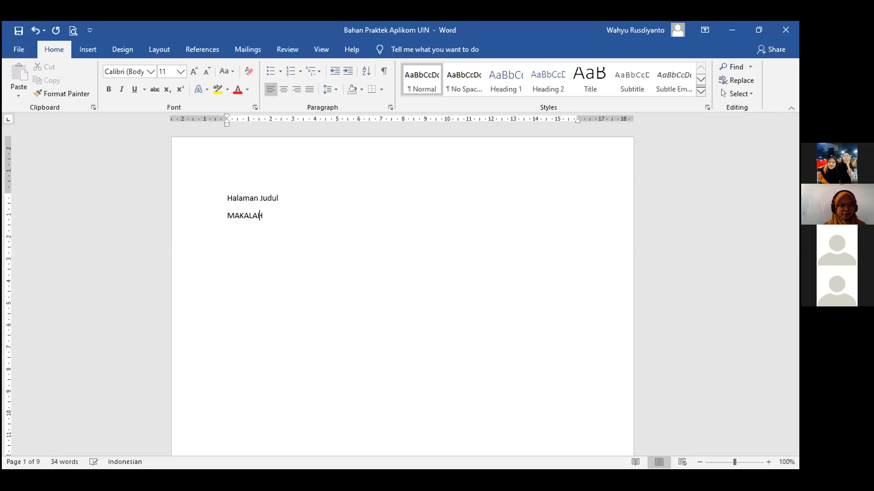
pyautogui.press('Return')
# Add the line 'NILAI-NILAI ISLAM DALAM MANAJEMEN' beneath MAKALAH, followed by an empty line.
pyautogui.write('NILAI-NILAI ISLAMA DALAM')
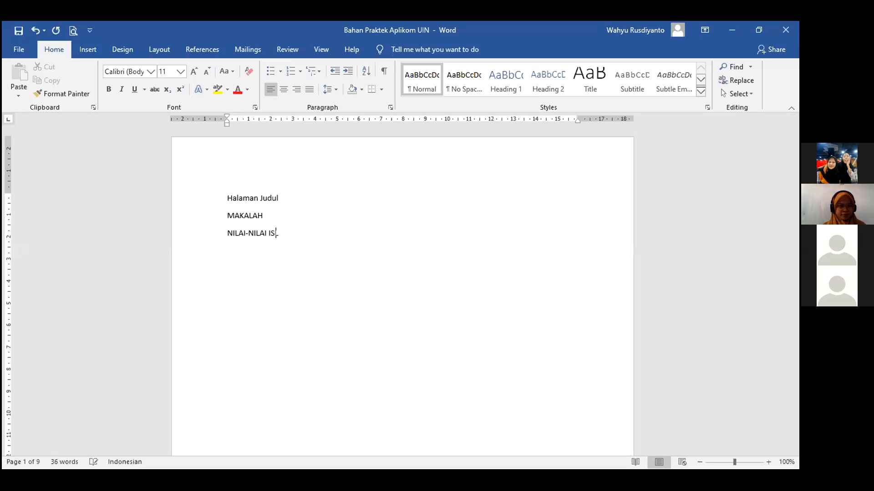
pyautogui.press('BackSpace')
pyautogui.press('BackSpace')
pyautogui.press('BackSpace')
pyautogui.press('BackSpace')
pyautogui.press('BackSpace')
pyautogui.press('BackSpace')
pyautogui.press('BackSpace')
pyautogui.write('DALAM ')
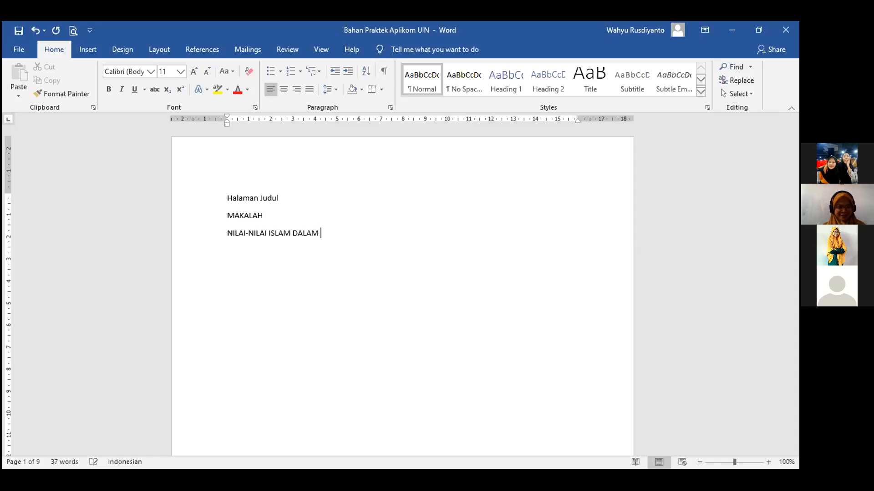
pyautogui.write('MANAJEM')
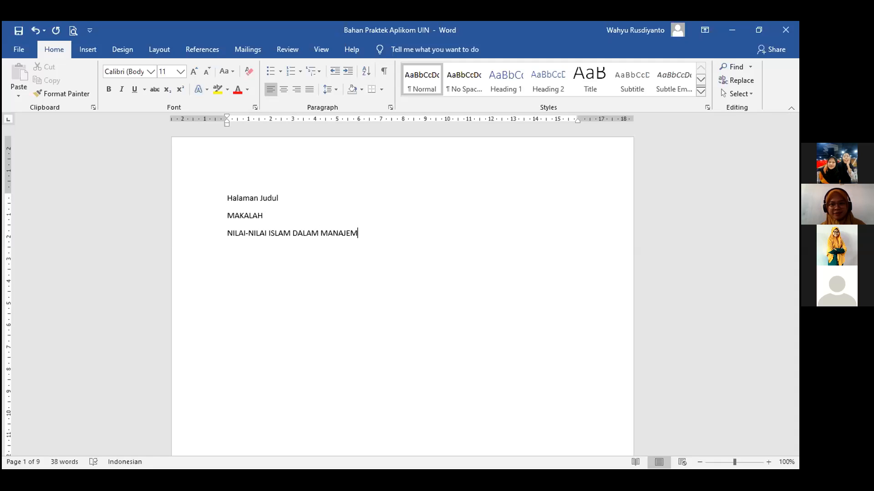
pyautogui.write('EN')
pyautogui.press('Return')
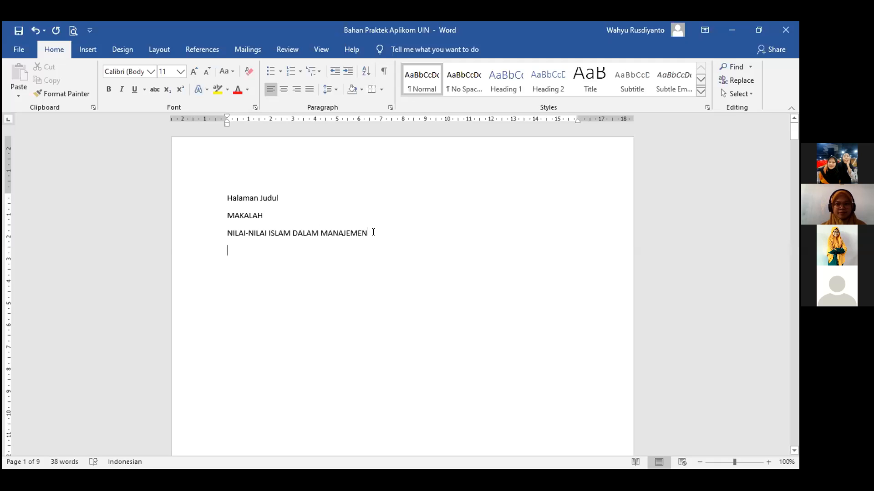
# Center the MAKALAH and NILAI-NILAI ISLAM DALAM MANAJEMEN lines with Ctrl+E, ending on the blank line below.
pyautogui.hotkey('shift', 'Up')
pyautogui.hotkey('shift', 'Up')
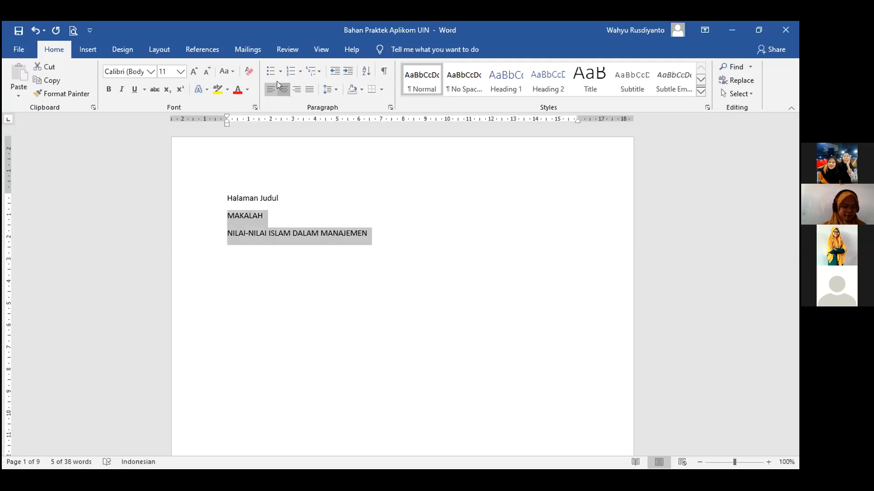
pyautogui.hotkey('ctrl', 'e')
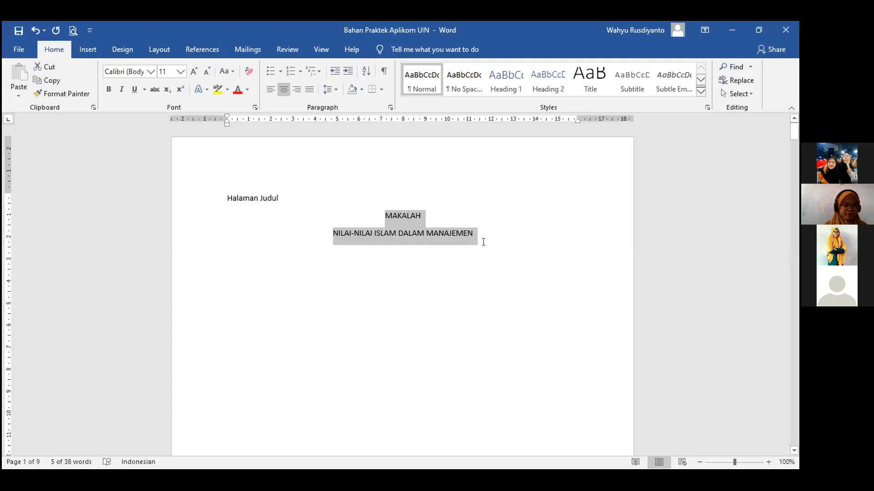
pyautogui.click(483, 242)
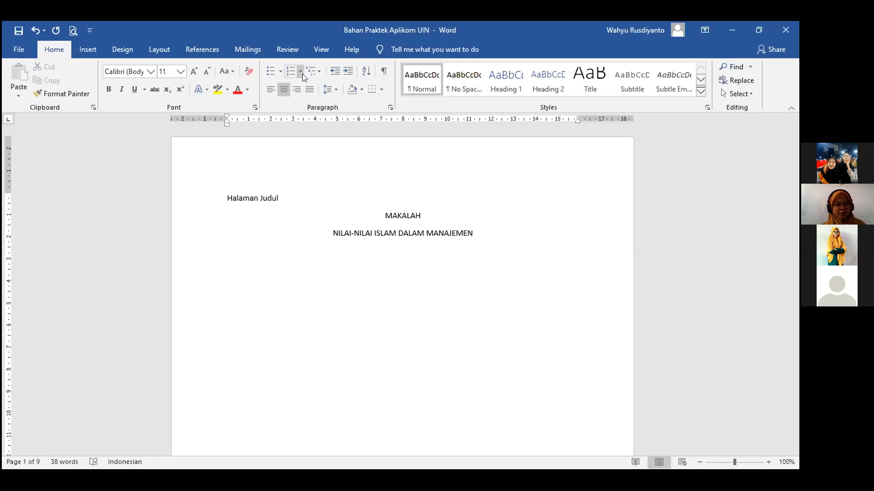
pyautogui.click(421, 218)
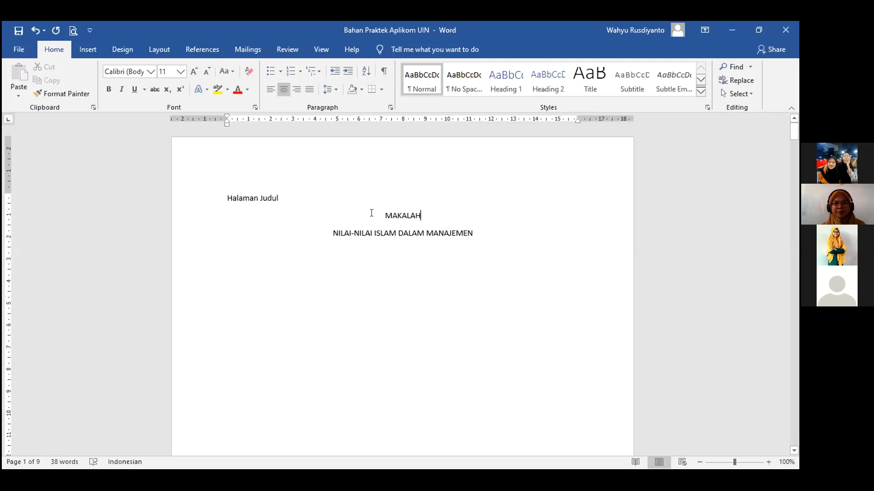
pyautogui.click(483, 243)
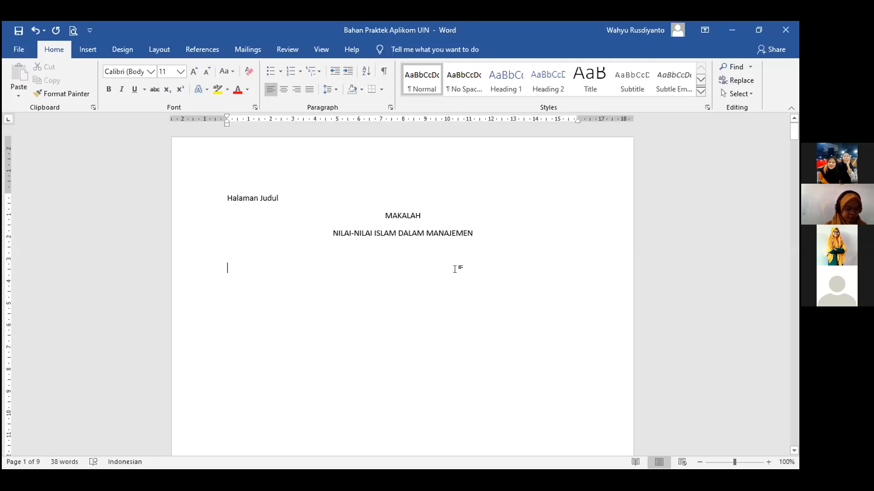
# Type 'Disusun untuk memenuhi tugas mata kuliah Pengantar Manajemen' and a 'Dosen pengampu:' line with the lecturer's name.
pyautogui.write('Disusu')
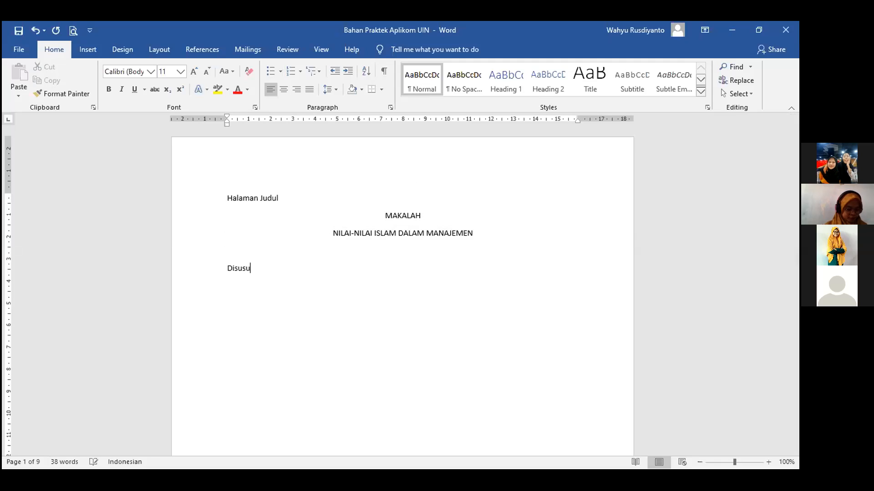
pyautogui.write('n untuk memenuhi')
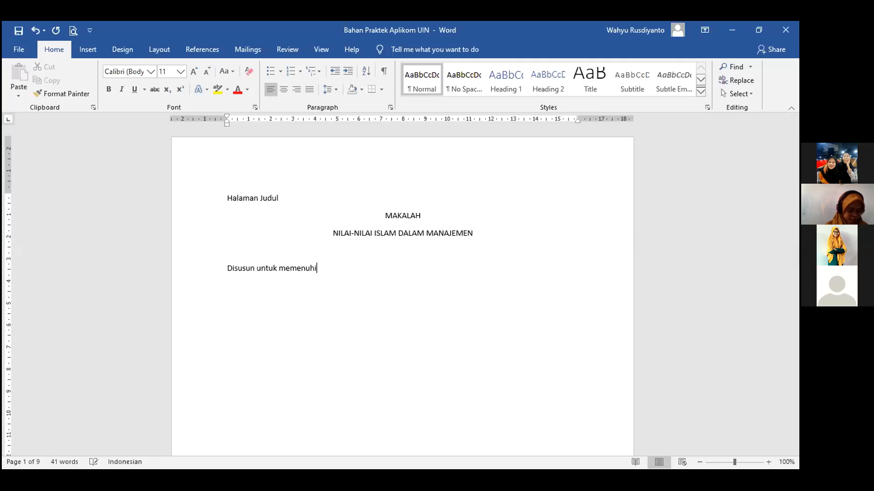
pyautogui.write(' tugas mata kuliah Pe')
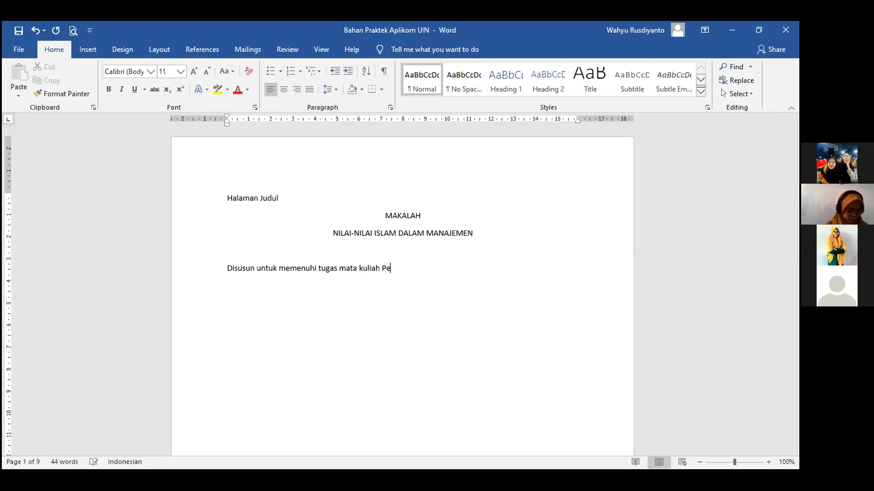
pyautogui.write('ngantar Manajemen')
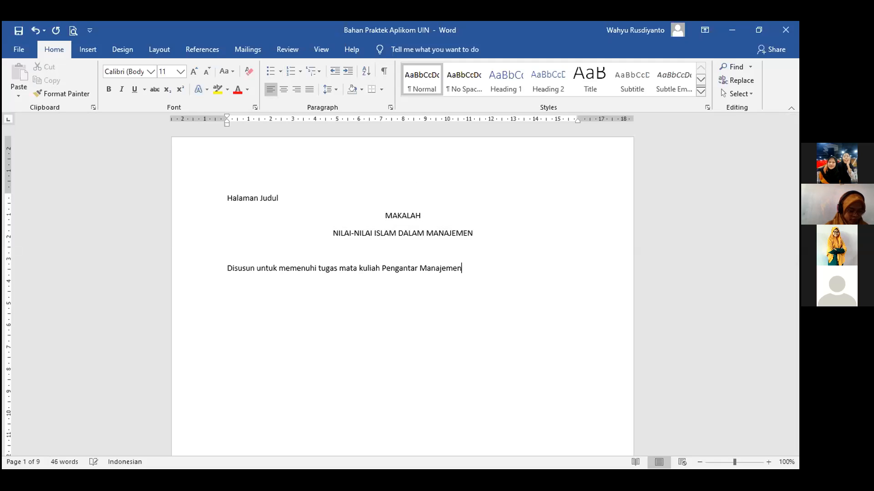
pyautogui.press('Return')
pyautogui.write('Dosen pe')
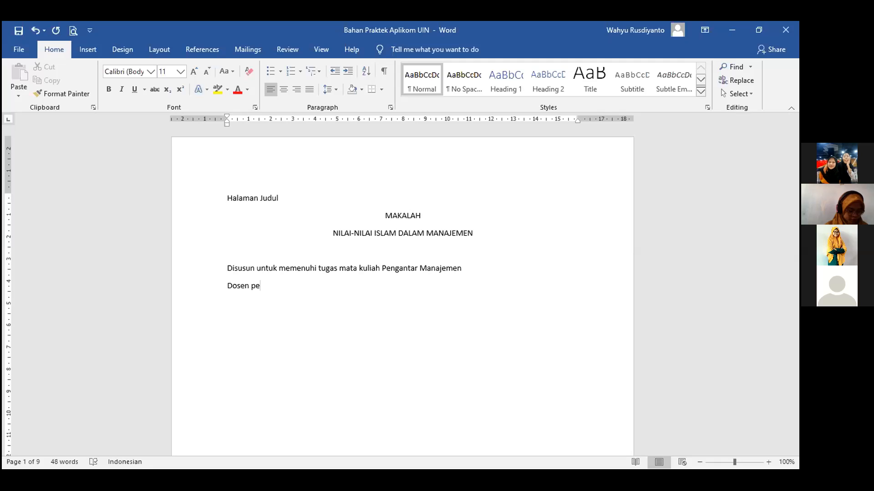
pyautogui.write('ngampu:')
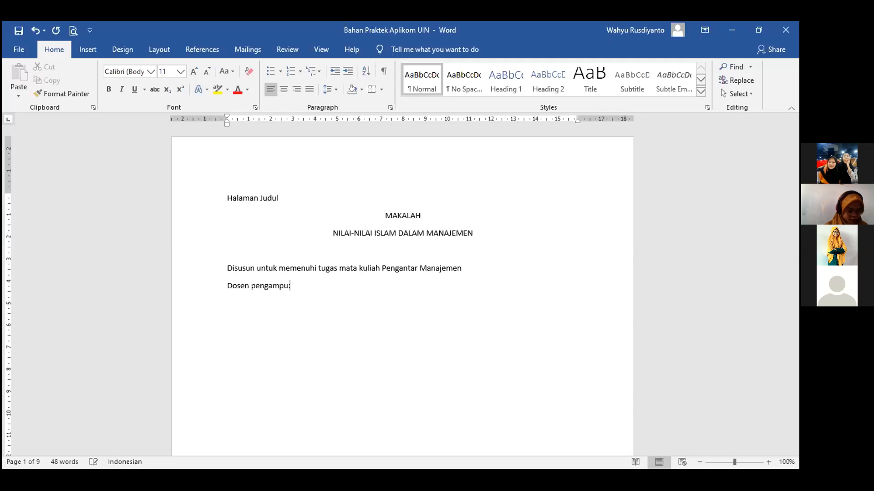
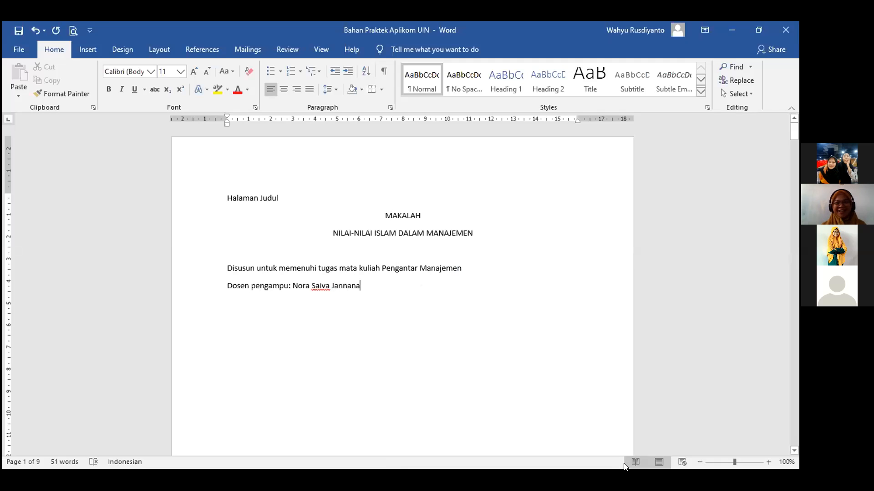
# Append ', M. Pd.' to the lecturer's name, with the page zoomed in to 140%.
pyautogui.click(769, 462)
pyautogui.click(769, 462)
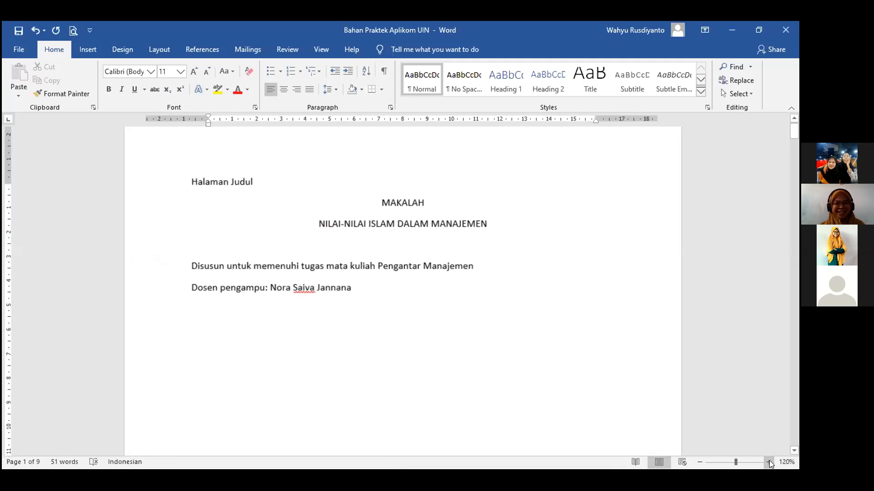
pyautogui.click(769, 462)
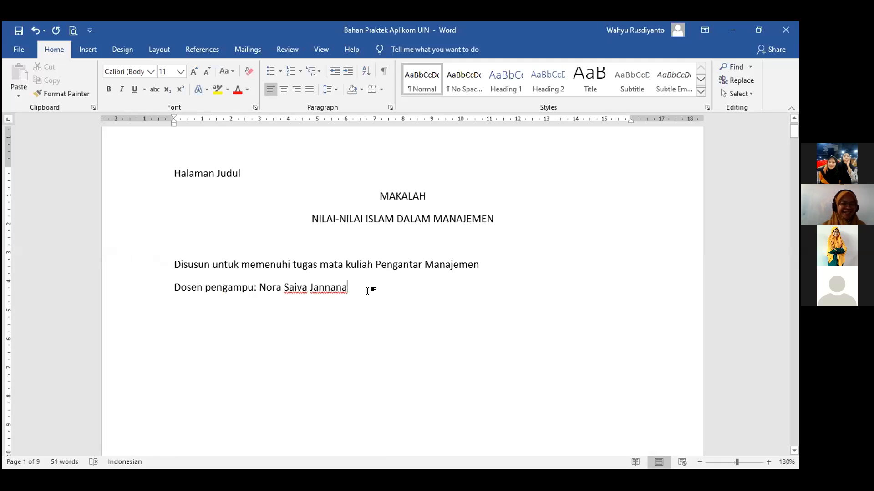
pyautogui.write(', M. Pd.')
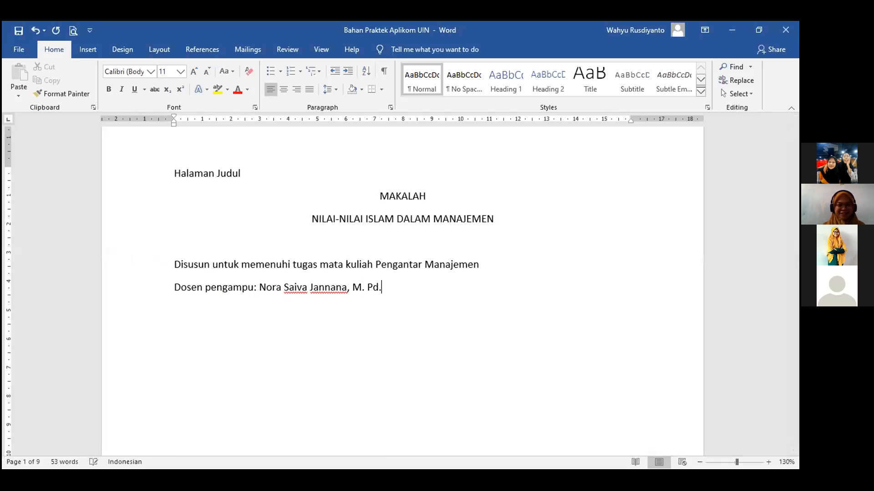
pyautogui.click(385, 272)
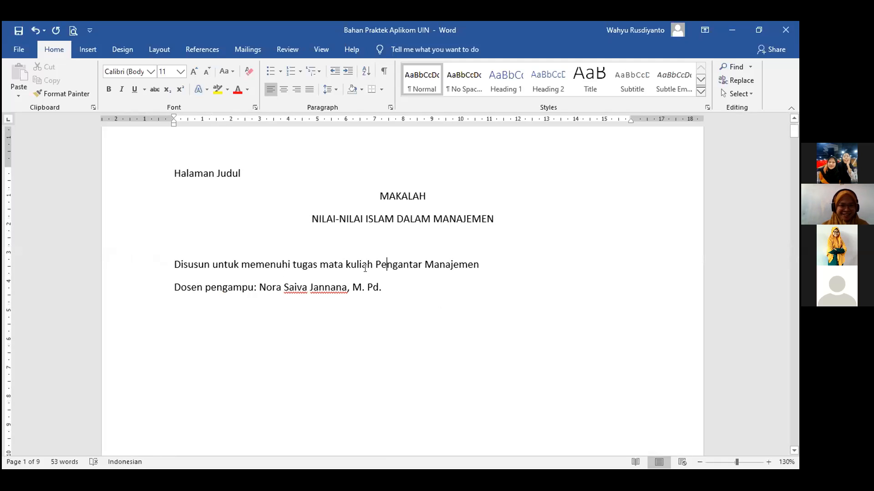
pyautogui.click(769, 461)
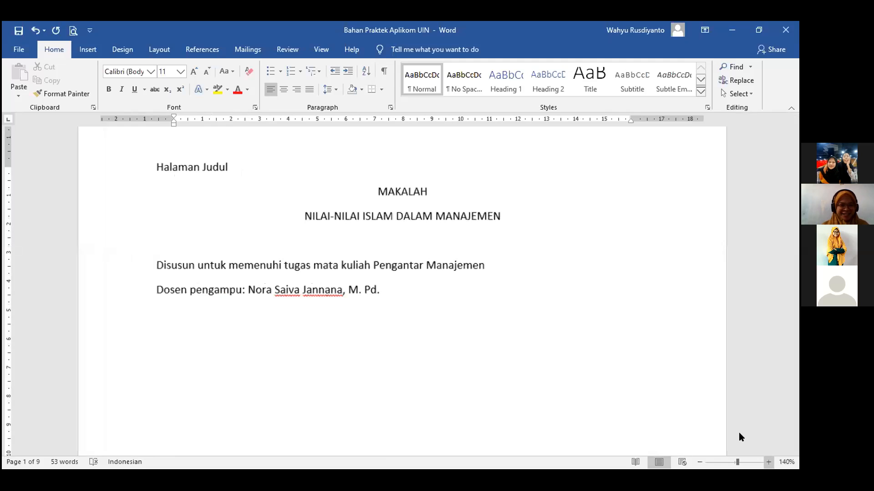
# Apply Capitalize Each Word to the Disusun line, then make 'untuk' lowercase again.
pyautogui.moveTo(371, 265); pyautogui.dragTo(162, 264)
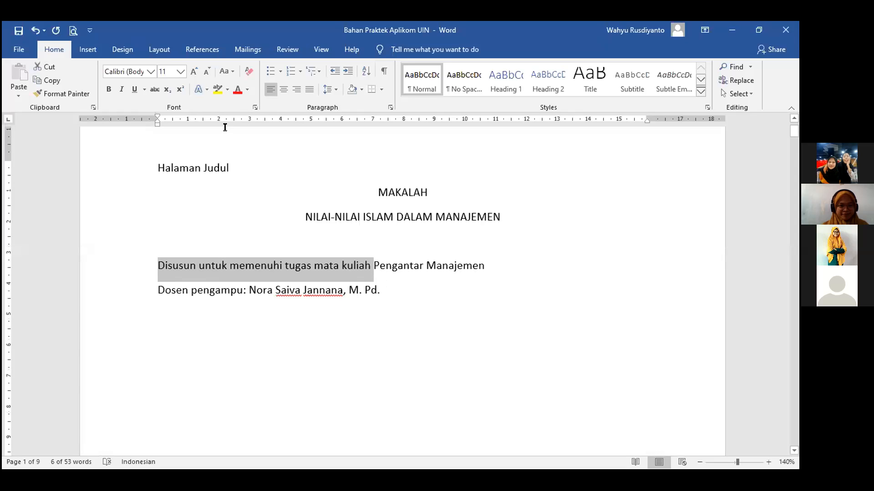
pyautogui.click(232, 73)
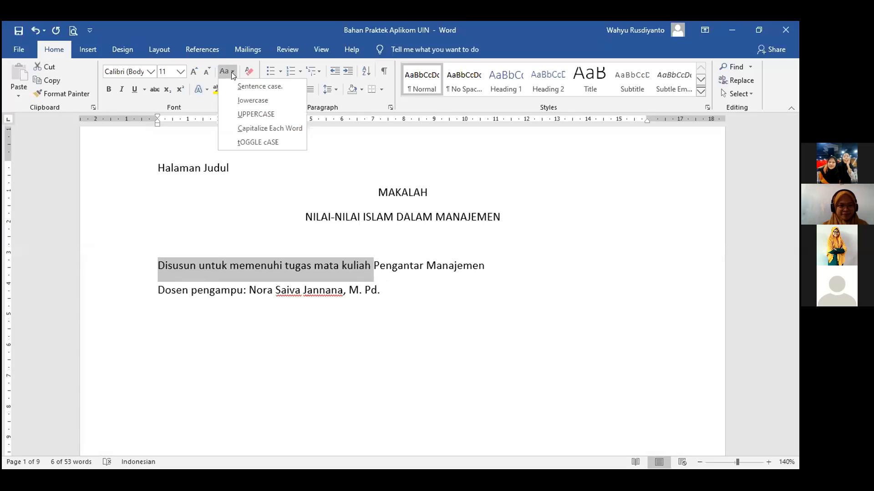
pyautogui.click(269, 129)
pyautogui.click(282, 265)
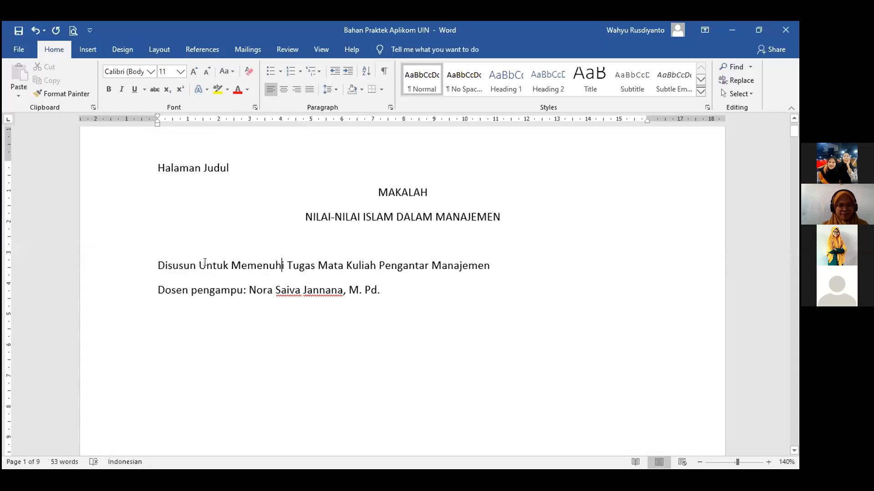
pyautogui.press('BackSpace')
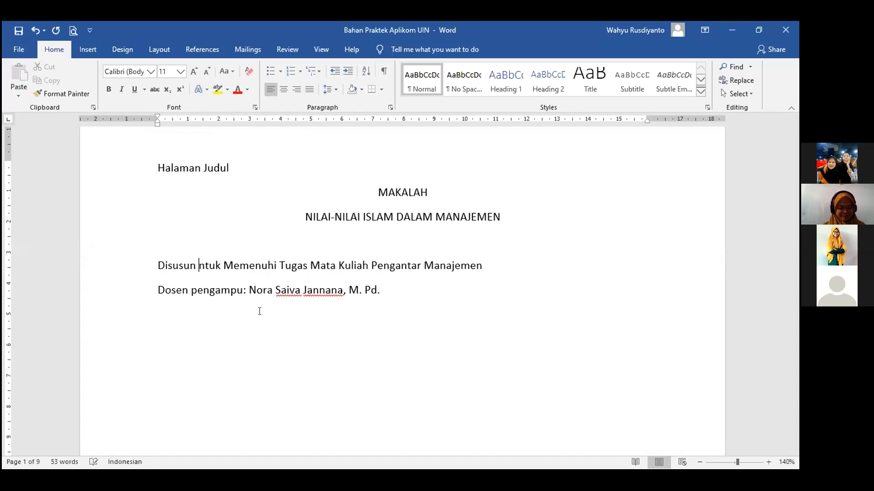
pyautogui.write('u')
pyautogui.click(259, 311)
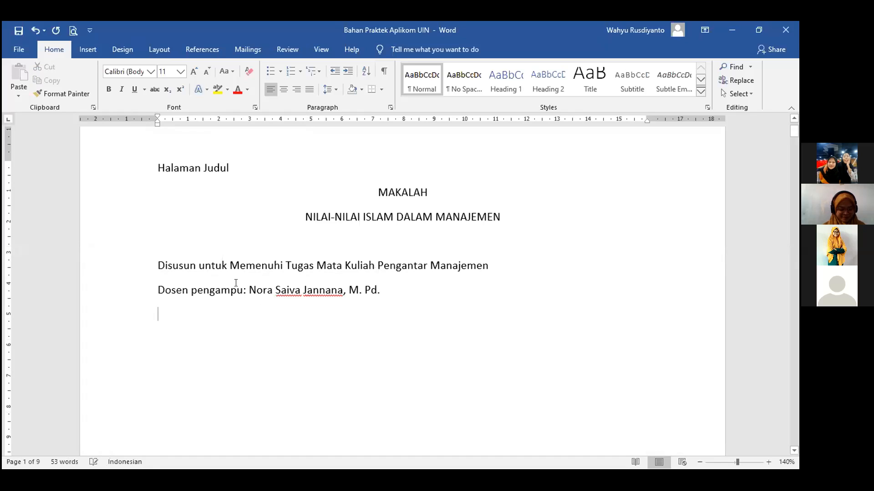
# Capitalize the word 'pengampu' to 'Pengampu' on the lecturer line.
pyautogui.doubleClick(194, 289)
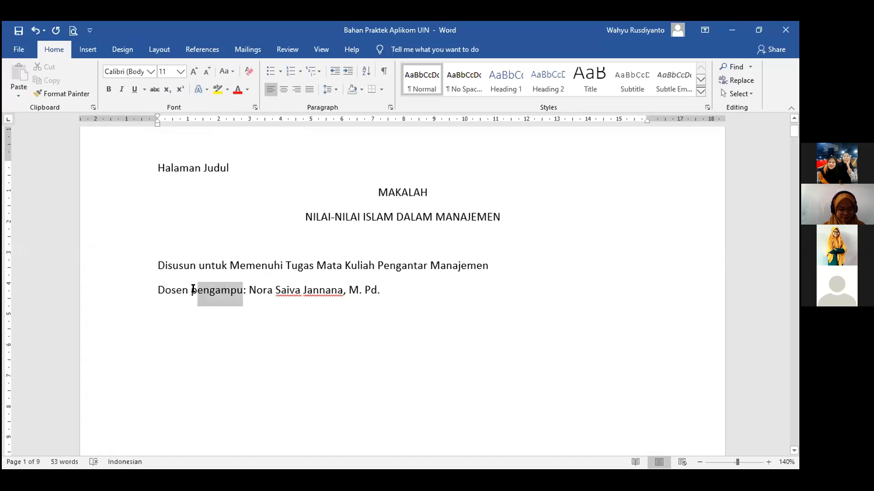
pyautogui.click(255, 128)
pyautogui.click(403, 291)
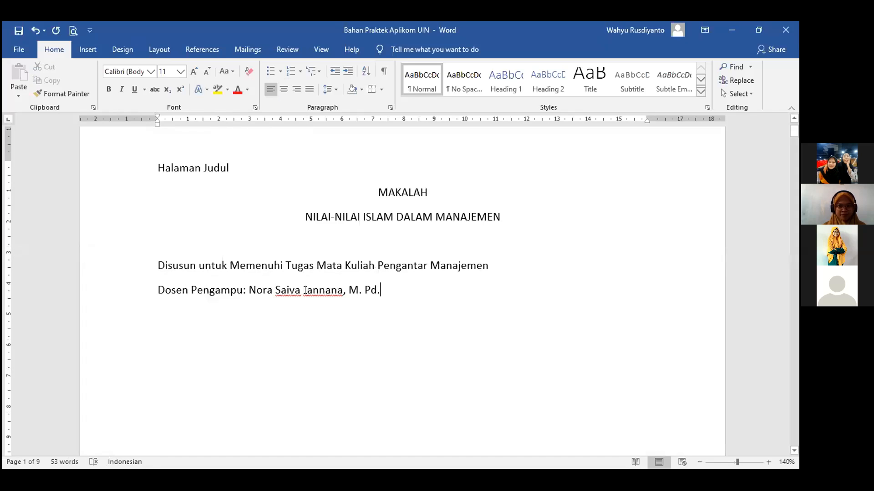
# Center the Disusun and Dosen Pengampu lines and add blank lines below them.
pyautogui.keyDown('shift'); pyautogui.click(169, 272); pyautogui.keyUp('shift')
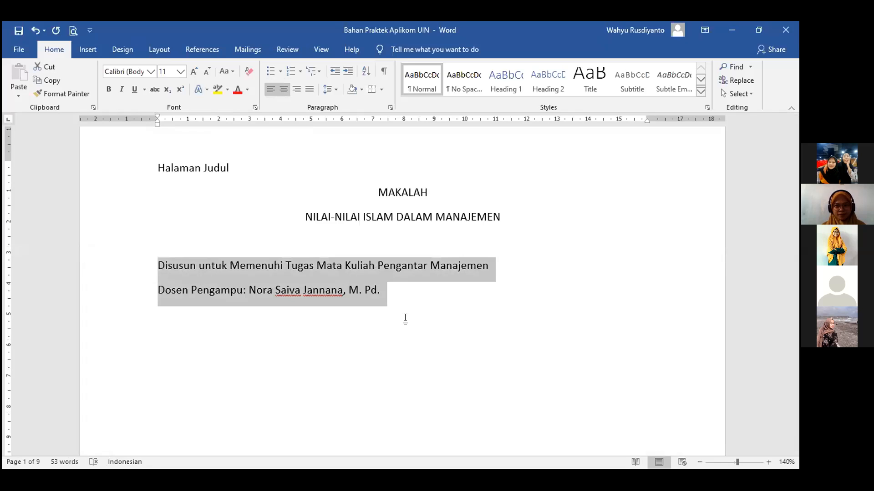
pyautogui.click(467, 329)
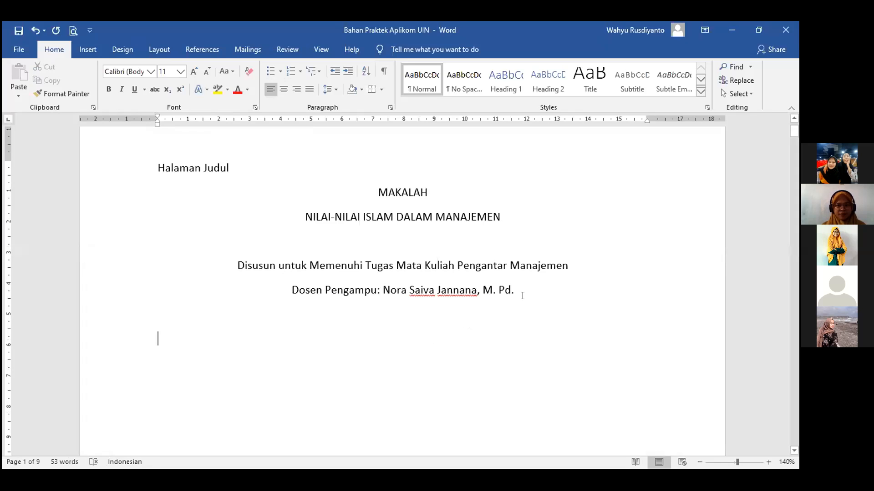
pyautogui.press('Up')
pyautogui.press('Return')
pyautogui.press('Return')
pyautogui.press('Return')
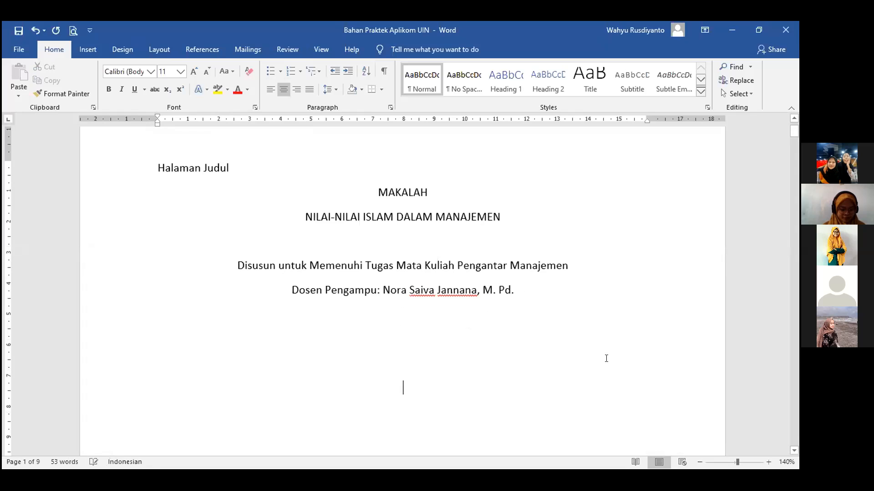
pyautogui.scroll(-3, 343, 382)
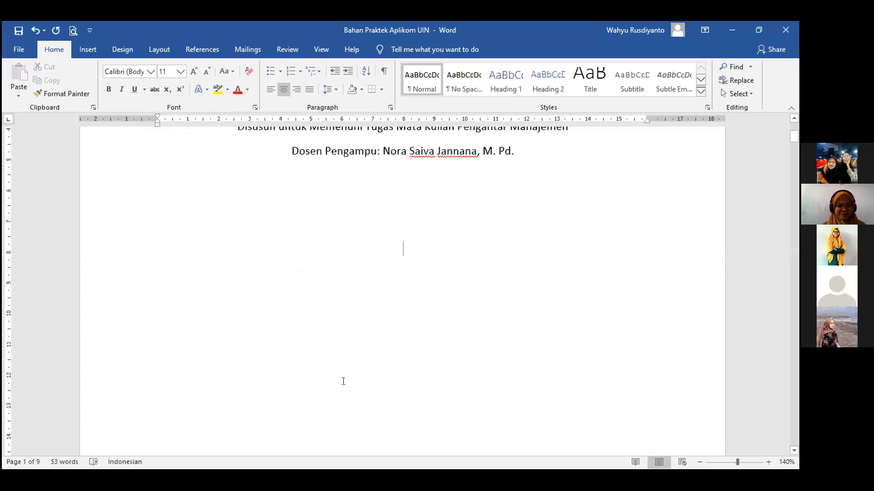
pyautogui.scroll(4, 404, 355)
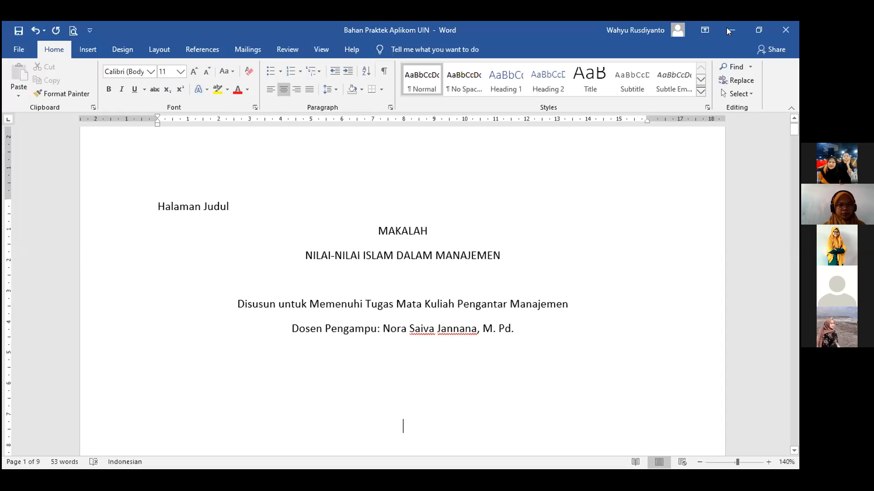
pyautogui.click(449, 354)
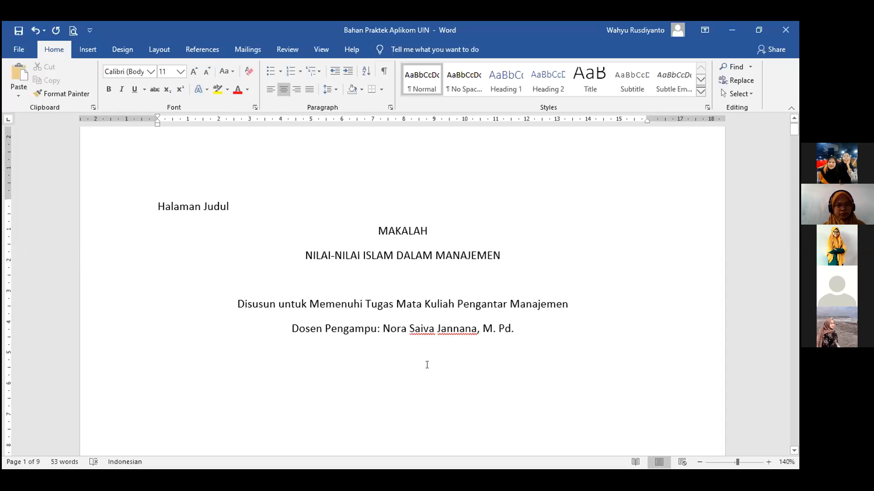
pyautogui.scroll(-3, 423, 364)
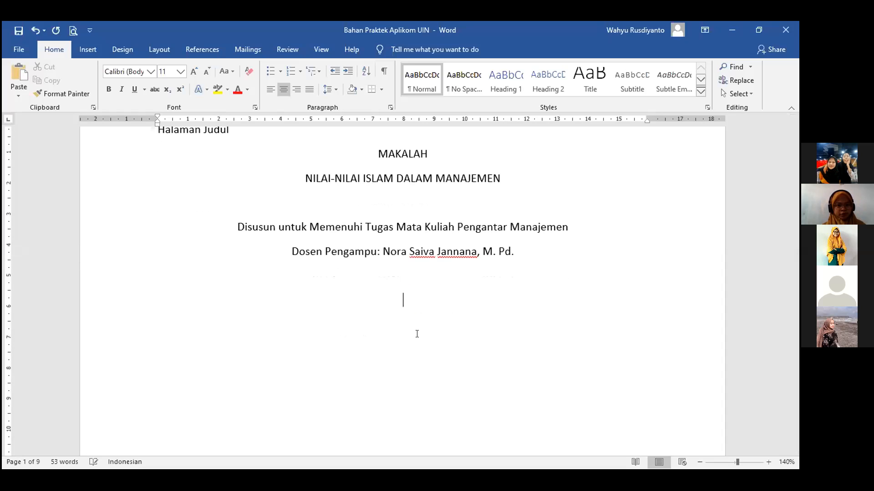
# Paste the UIN logo below the lecturer line and drag its corner to make it smaller.
pyautogui.hotkey('ctrl', 'v')
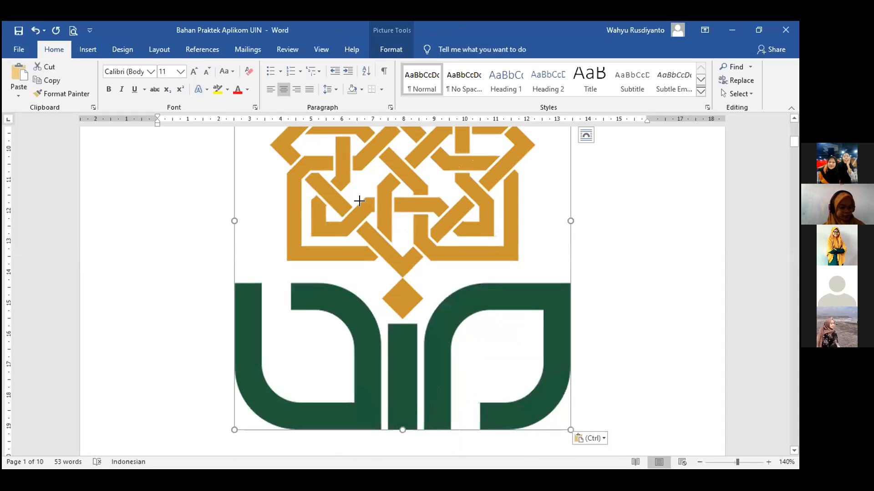
pyautogui.moveTo(359, 200); pyautogui.dragTo(423, 273)
pyautogui.scroll(-5, 492, 376)
pyautogui.moveTo(501, 263); pyautogui.dragTo(424, 194)
pyautogui.scroll(5, 443, 319)
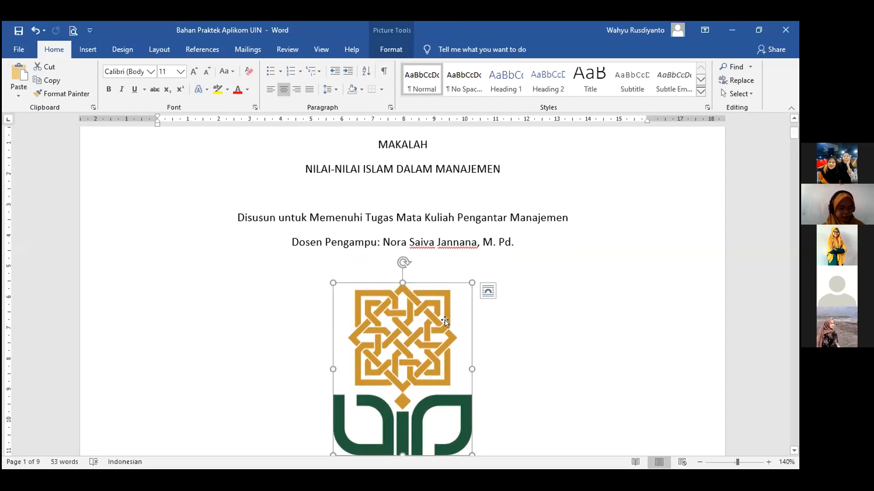
pyautogui.click(521, 396)
# Add a line below the logo and shrink the logo slightly further.
pyautogui.scroll(-3, 509, 365)
pyautogui.press('Return')
pyautogui.press('Return')
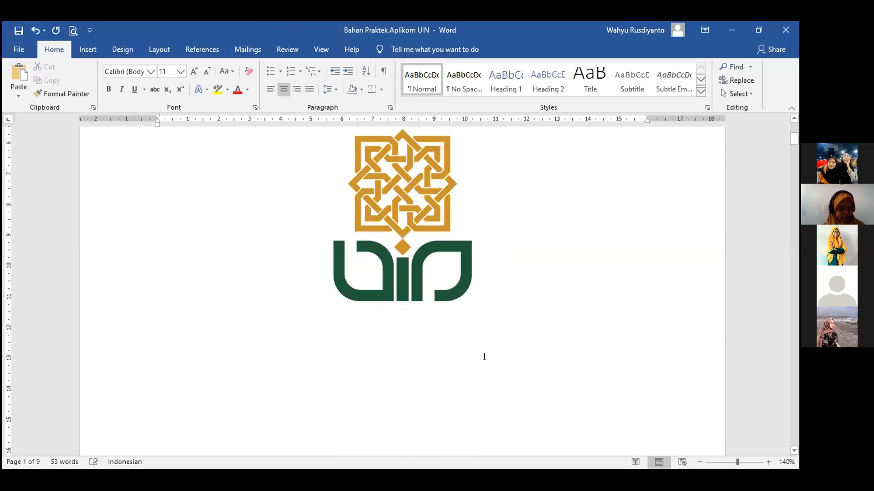
pyautogui.scroll(3, 469, 351)
pyautogui.click(435, 365)
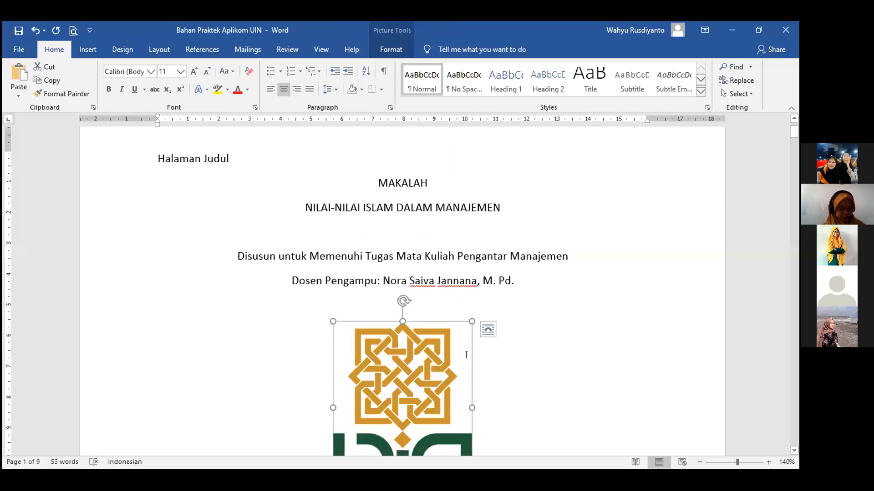
pyautogui.scroll(-3, 472, 355)
pyautogui.moveTo(460, 321); pyautogui.dragTo(454, 315)
pyautogui.click(390, 383)
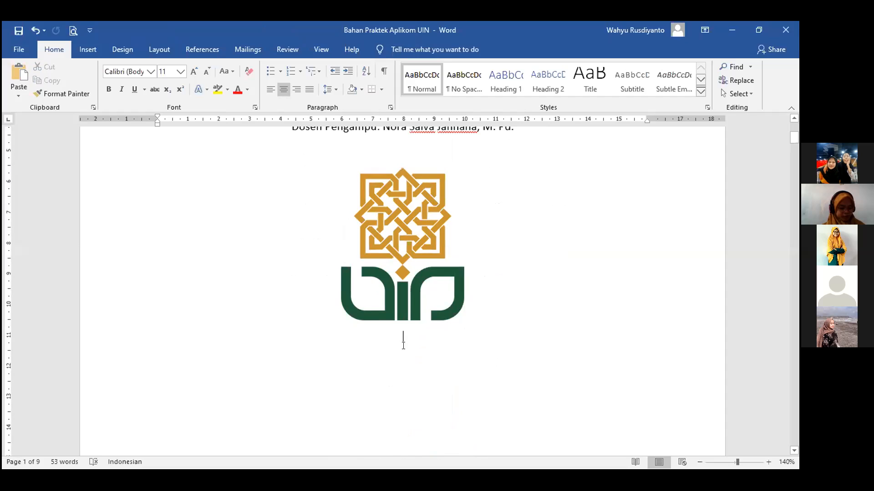
# Type the lines 'Disusun Oleh:', 'Nama Mahasiswa' and 'NIM' below the logo.
pyautogui.write('Disusun ')
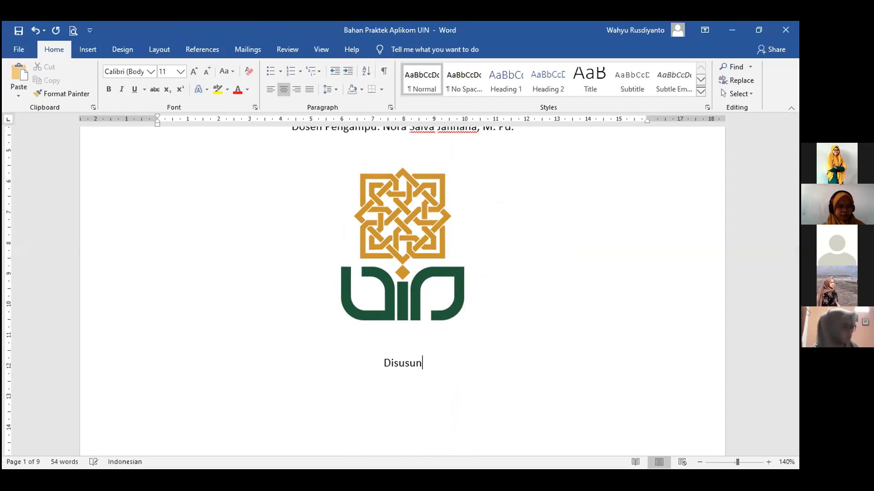
pyautogui.write('Oleh:')
pyautogui.press('Return')
pyautogui.write('Nama ')
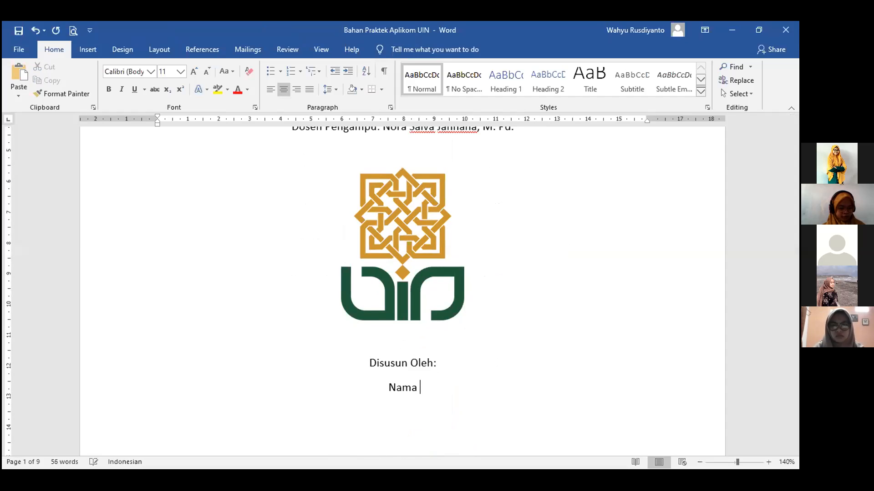
pyautogui.write('Mahasiswa')
pyautogui.press('Return')
pyautogui.write('NIM')
pyautogui.press('Return')
pyautogui.press('Return')
pyautogui.press('Return')
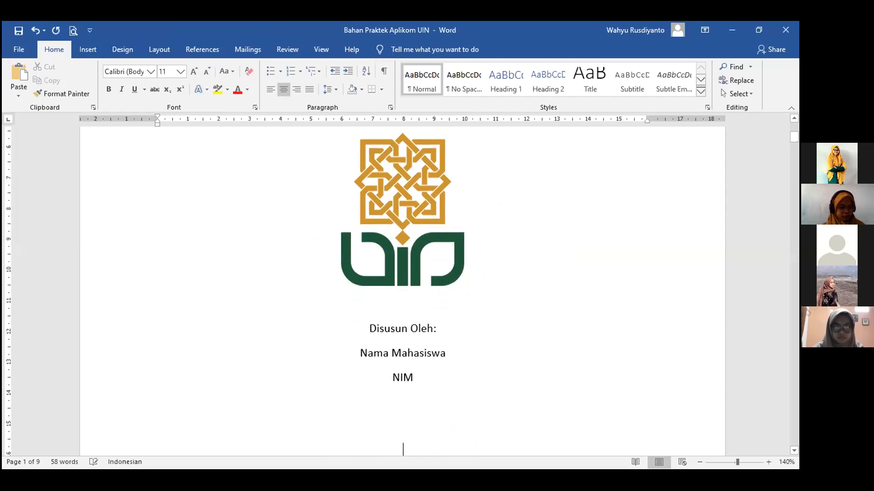
# At 100% zoom, insert a blank line before 'Disusun Oleh:' to push the block down.
pyautogui.scroll(2, 447, 307)
pyautogui.scroll(3, 448, 307)
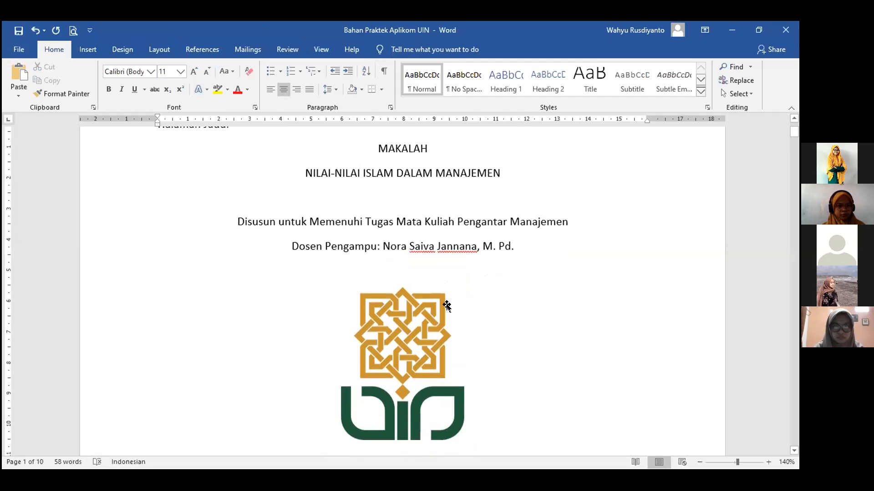
pyautogui.click(699, 462)
pyautogui.click(699, 462)
pyautogui.click(699, 462)
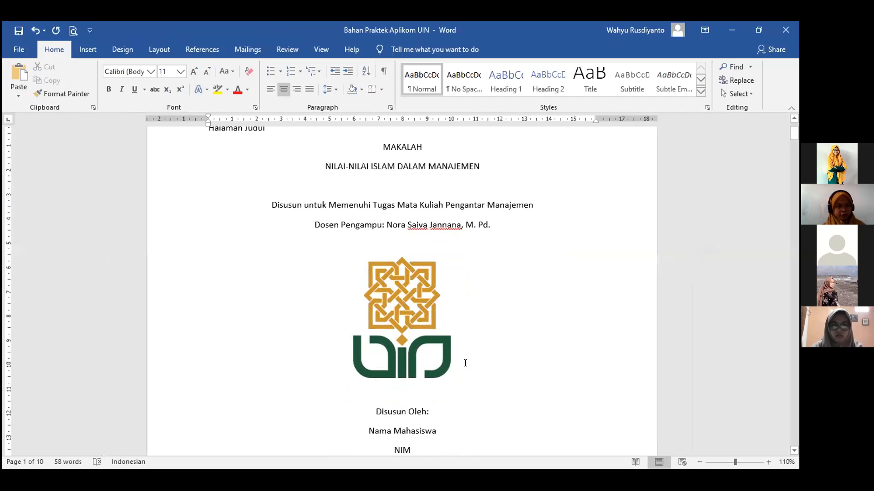
pyautogui.click(699, 462)
pyautogui.scroll(2, 413, 390)
pyautogui.scroll(-3, 414, 390)
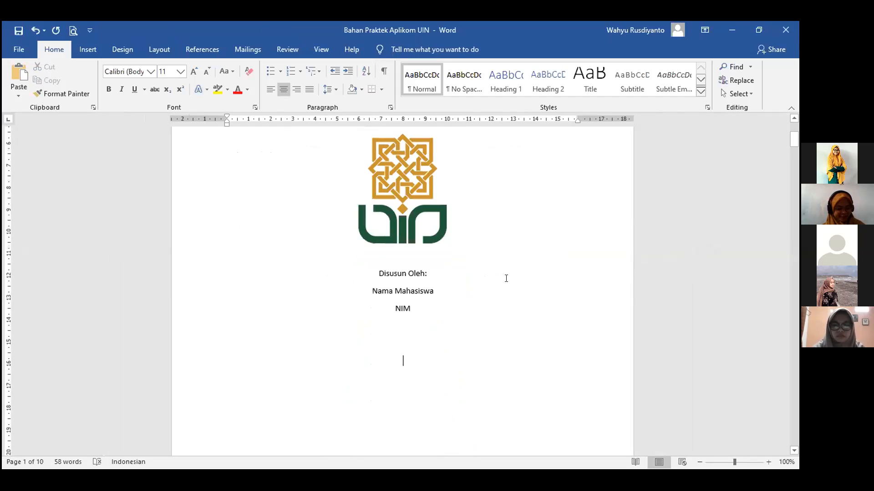
pyautogui.scroll(-3, 486, 308)
pyautogui.scroll(1, 464, 314)
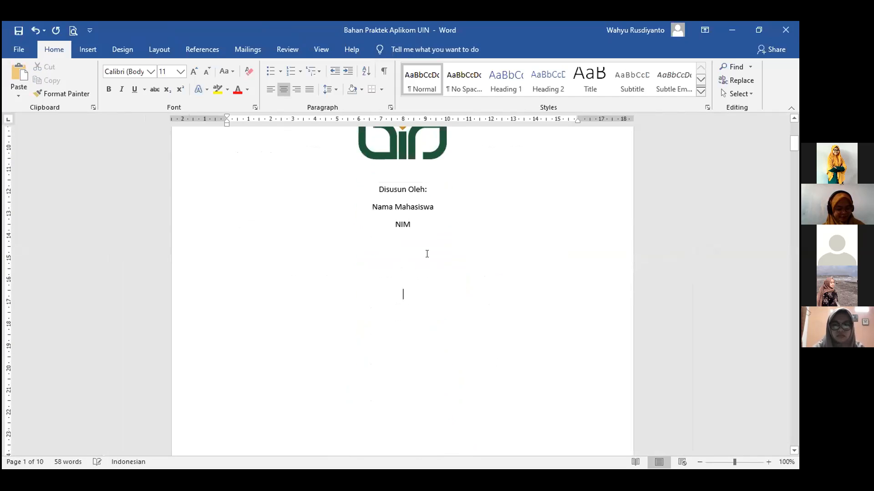
pyautogui.click(378, 187)
pyautogui.press('Return')
pyautogui.press('Return')
pyautogui.press('Return')
pyautogui.press('Return')
pyautogui.press('Return')
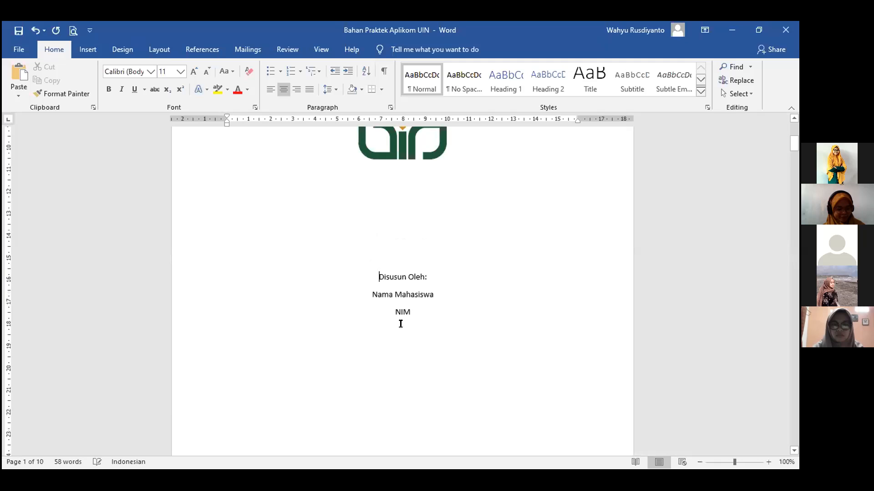
pyautogui.scroll(-3, 400, 324)
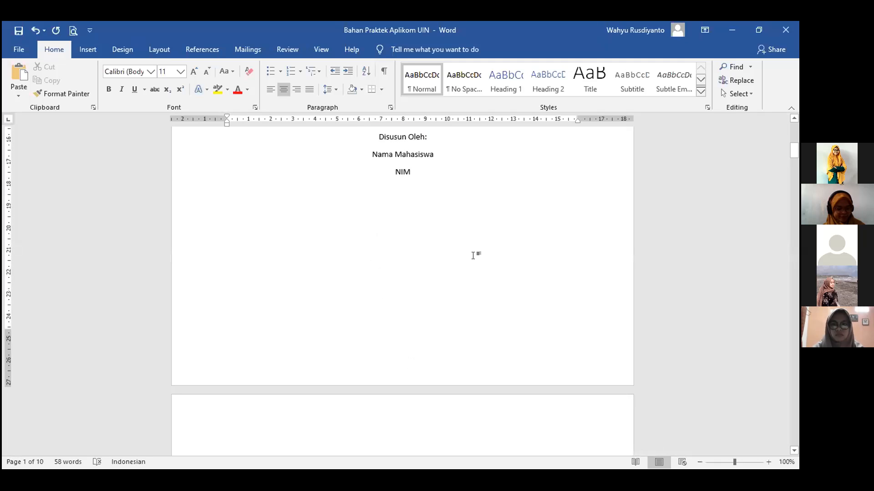
# Type 'PROGRAM STUDI MANAJEMEN PENDIDIKAN ISLAM' below NIM, correcting the MANEJEMEN typo.
pyautogui.write('Pr')
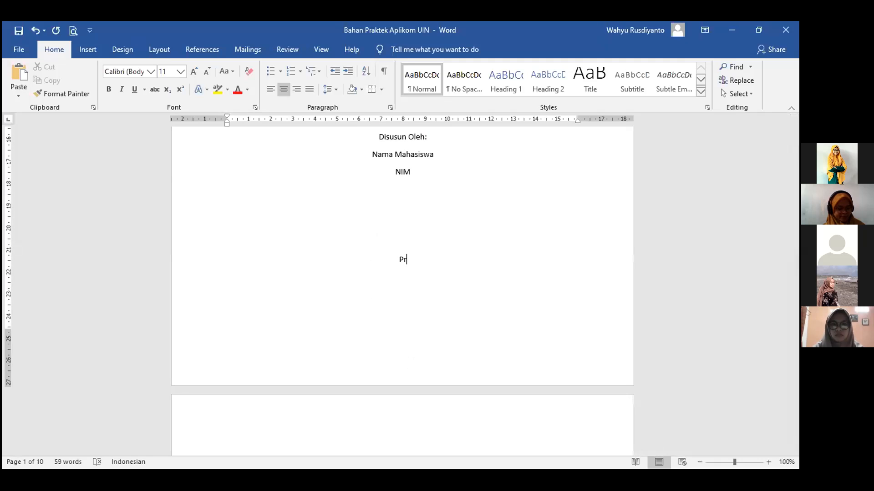
pyautogui.press('BackSpace')
pyautogui.write('ROGRAM')
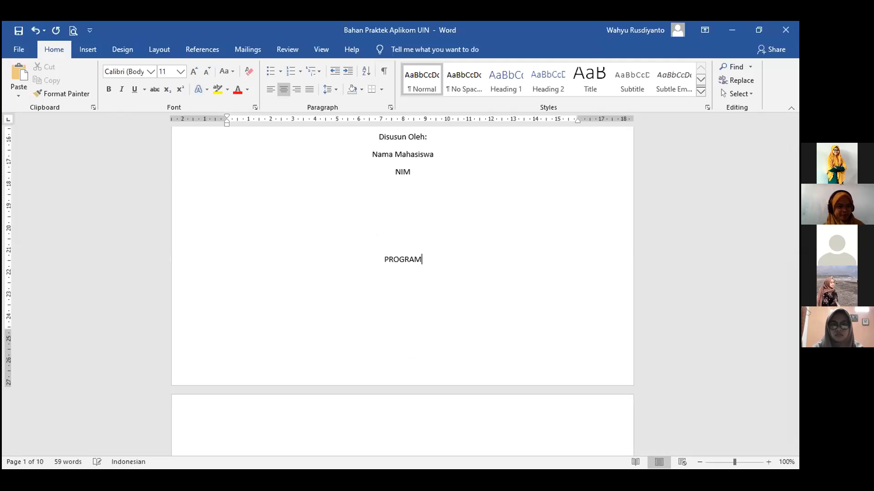
pyautogui.write(' STUDI MAN')
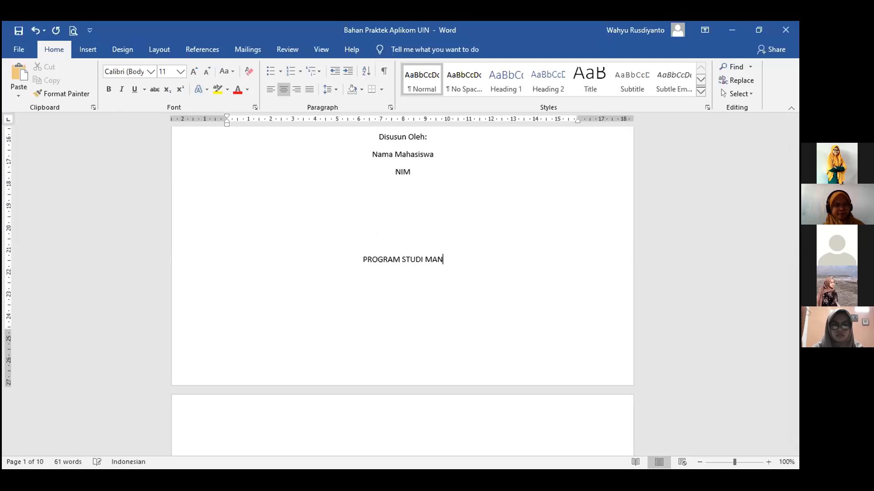
pyautogui.write('EJEMEN')
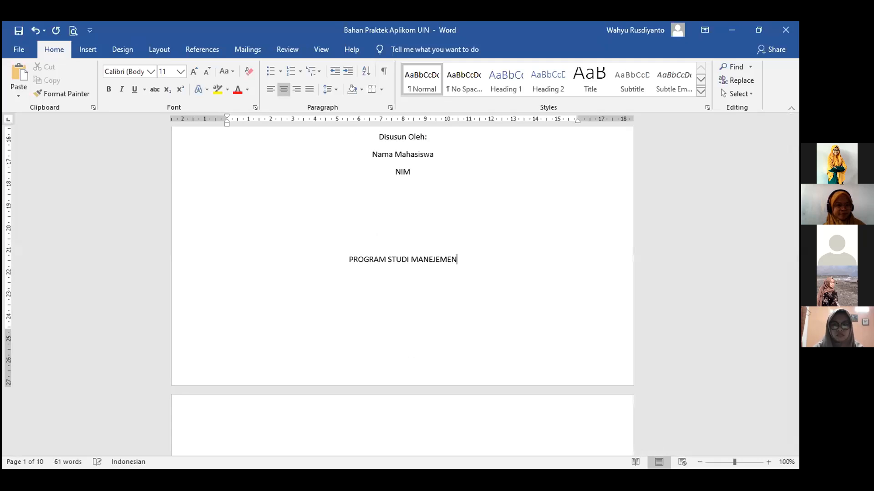
pyautogui.write(' P')
pyautogui.click(424, 259)
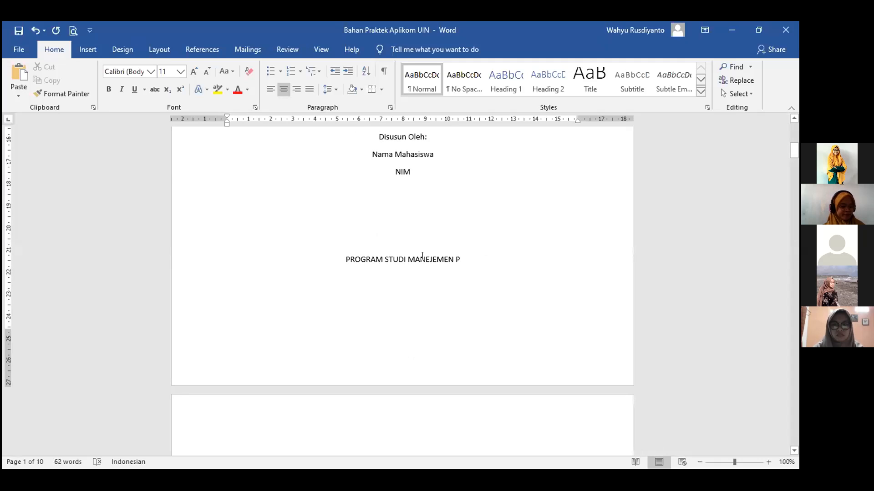
pyautogui.press('Delete')
pyautogui.write('A')
pyautogui.press('End')
pyautogui.write('ENDIDIKAN IS')
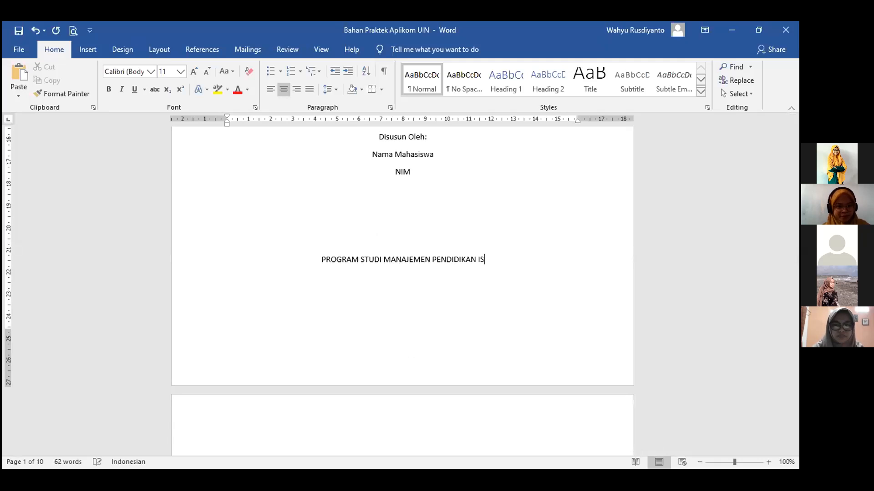
pyautogui.write('LAM')
pyautogui.press('Return')
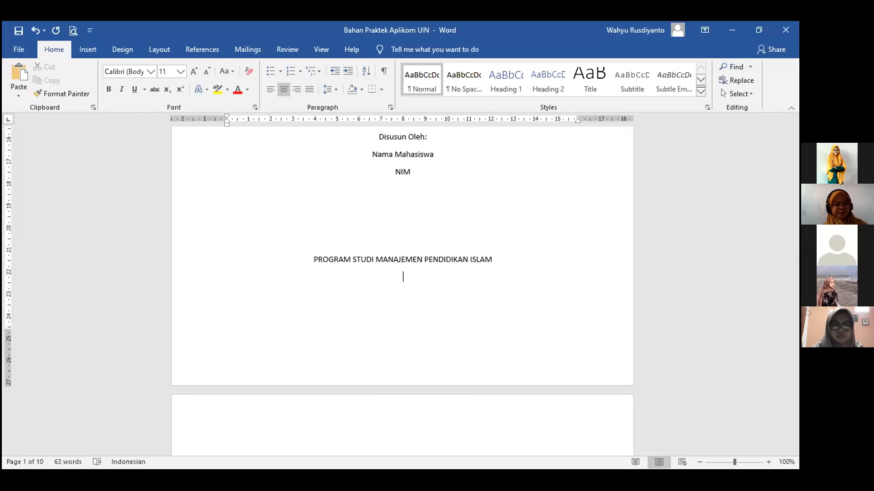
# Add the lines 'FAKULTAS ILMU TARBIYAH DAN KEGURUAN' and 'UIN SUNAN KALIJAGA Yogyakarta'.
pyautogui.write('FAKULTAS TAR')
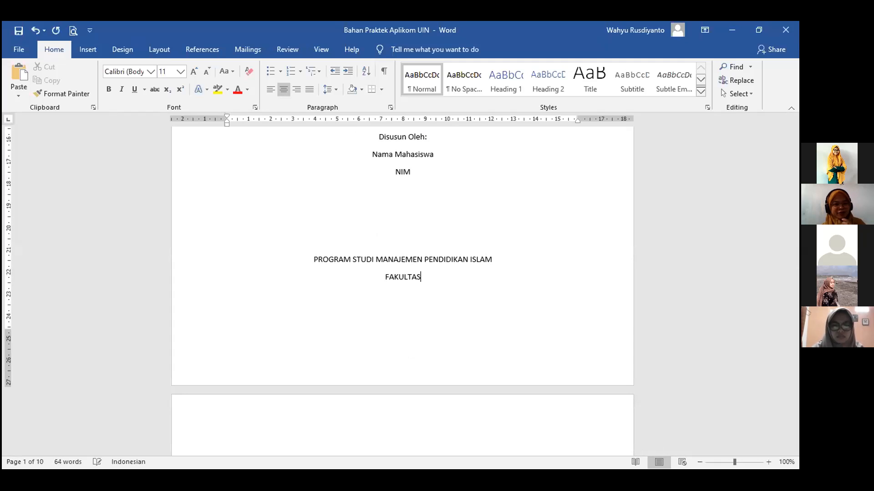
pyautogui.press('BackSpace')
pyautogui.press('BackSpace')
pyautogui.press('BackSpace')
pyautogui.write('ILMU TARBIYAH DAN KEGURUAN')
pyautogui.press('Return')
pyautogui.write('UIN')
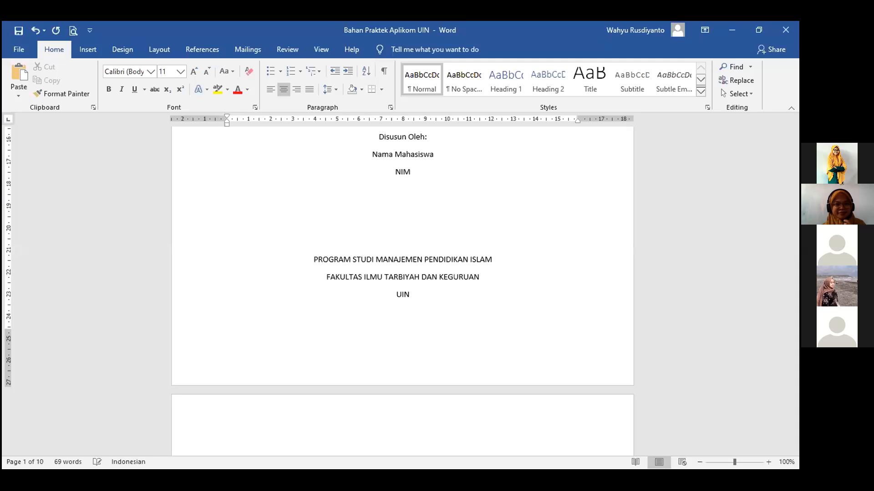
pyautogui.write(' SUNAN')
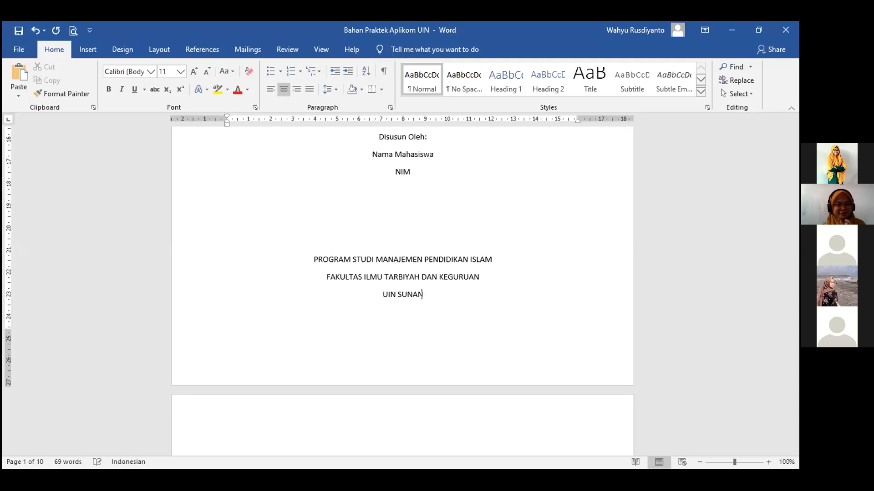
pyautogui.write(' KALIJAGA')
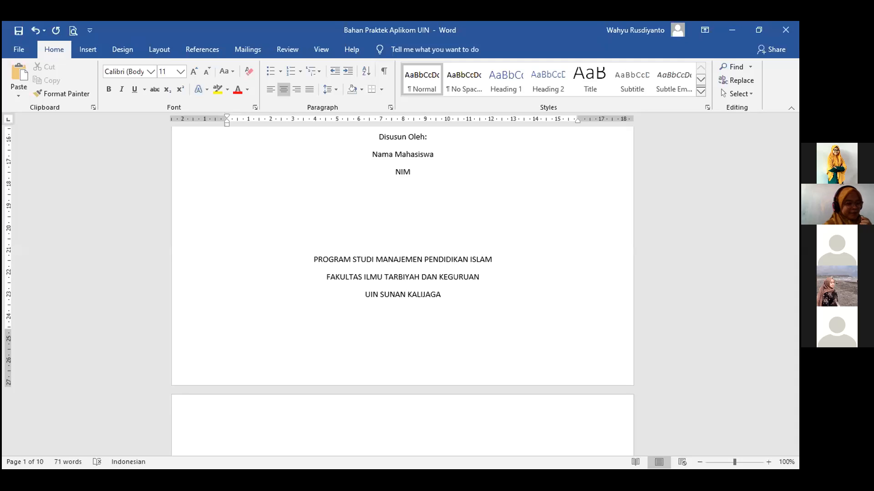
pyautogui.write('Y')
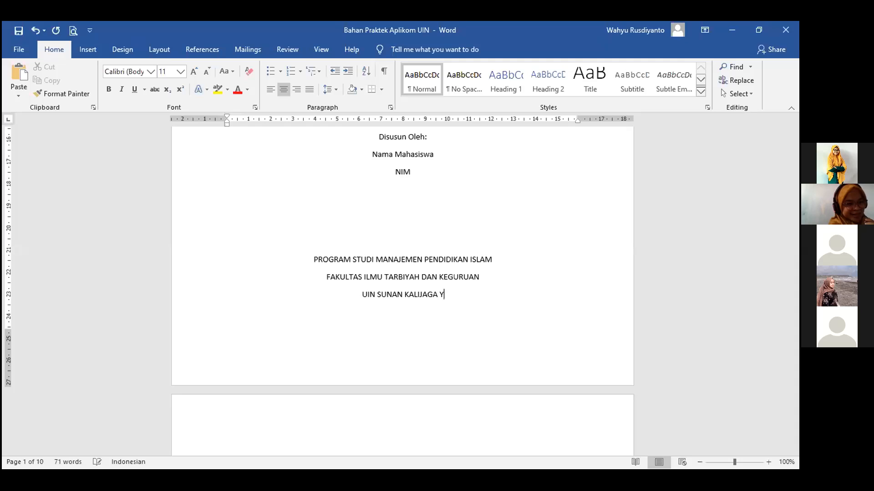
pyautogui.write('OGYAKARTA')
pyautogui.press('Return')
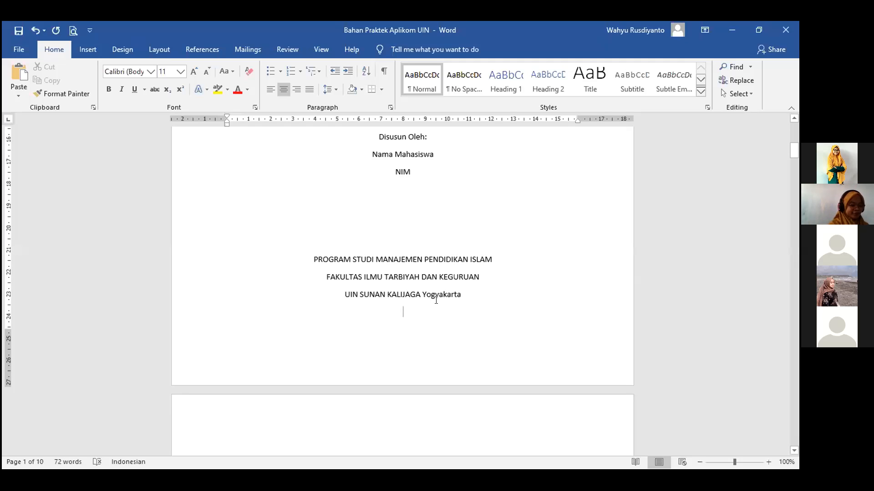
# Change Yogyakarta to UPPERCASE and type '2020' on the line beneath it.
pyautogui.doubleClick(421, 291)
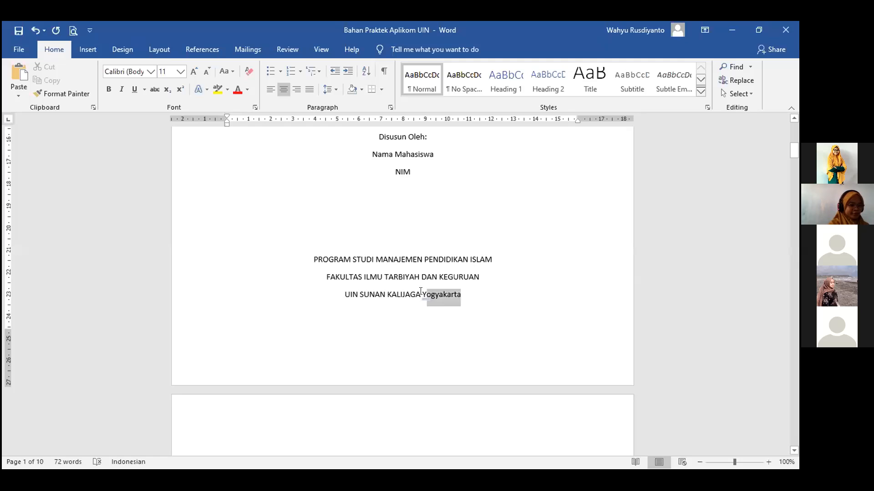
pyautogui.click(231, 73)
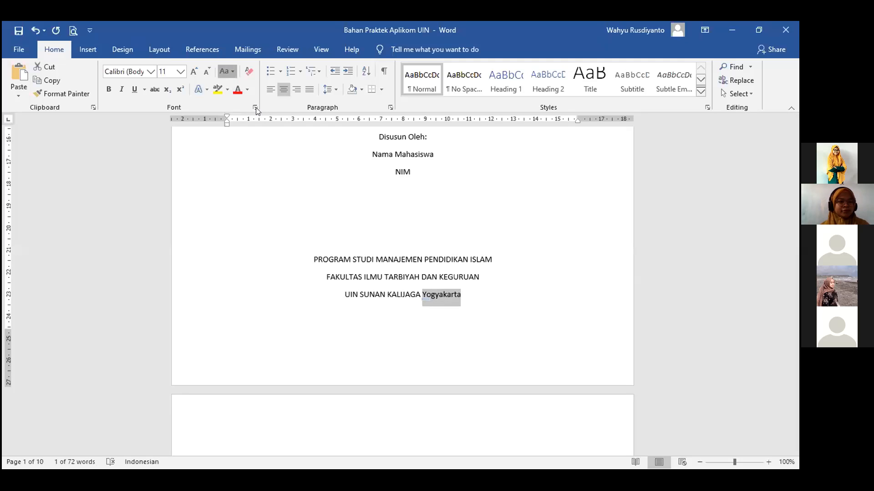
pyautogui.click(257, 108)
pyautogui.click(409, 310)
pyautogui.write('2020')
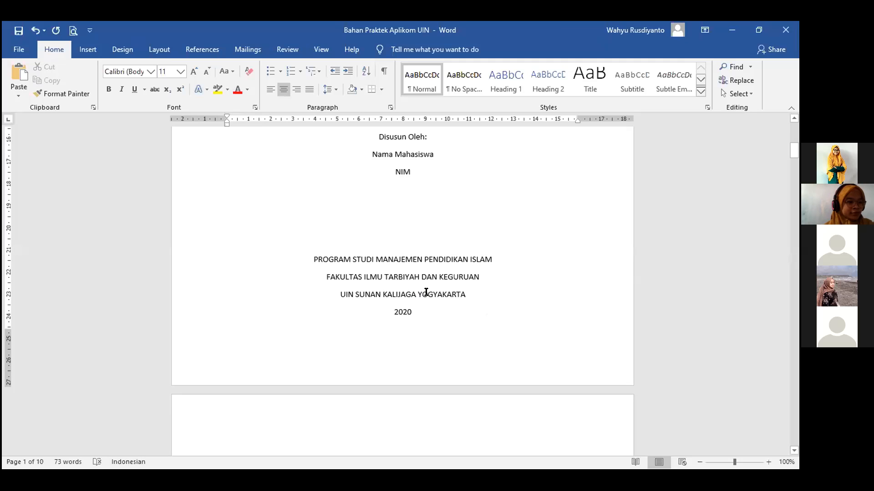
# Left-align the first paragraph on page 2 with Ctrl+L.
pyautogui.scroll(5, 425, 293)
pyautogui.scroll(-1, 327, 200)
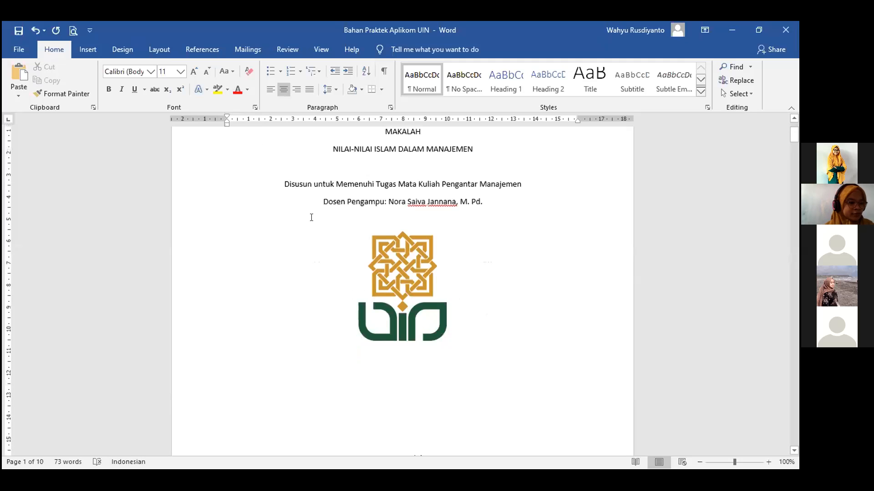
pyautogui.scroll(-9, 391, 282)
pyautogui.scroll(-7, 374, 329)
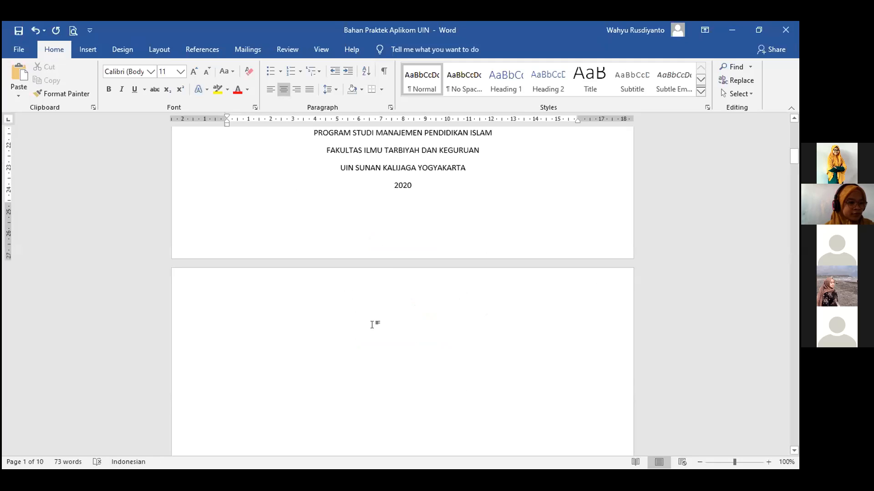
pyautogui.click(372, 325)
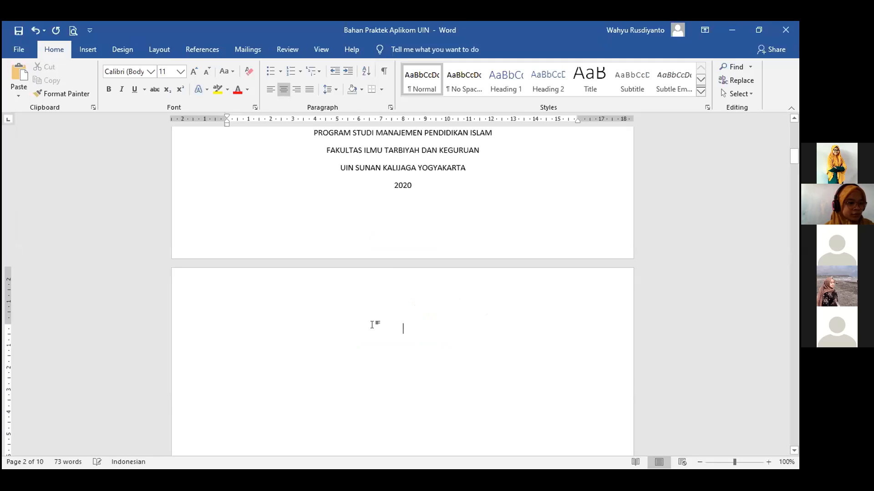
pyautogui.hotkey('ctrl', 'l')
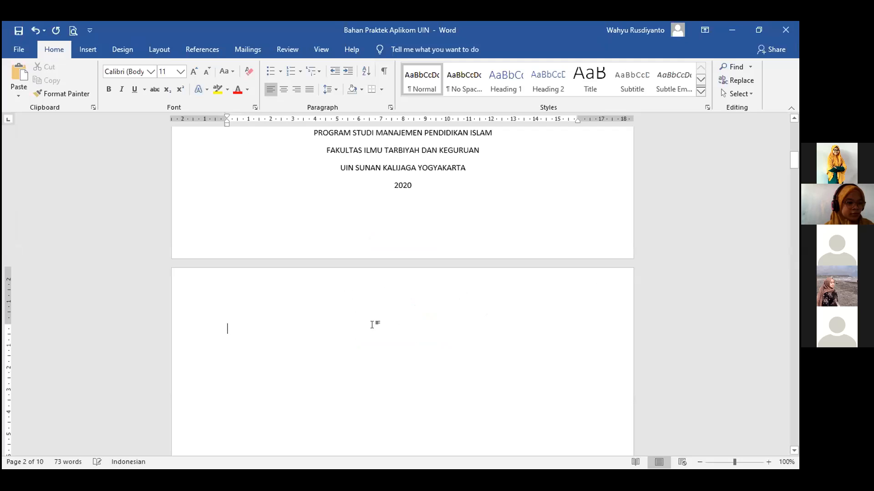
pyautogui.scroll(-6, 374, 317)
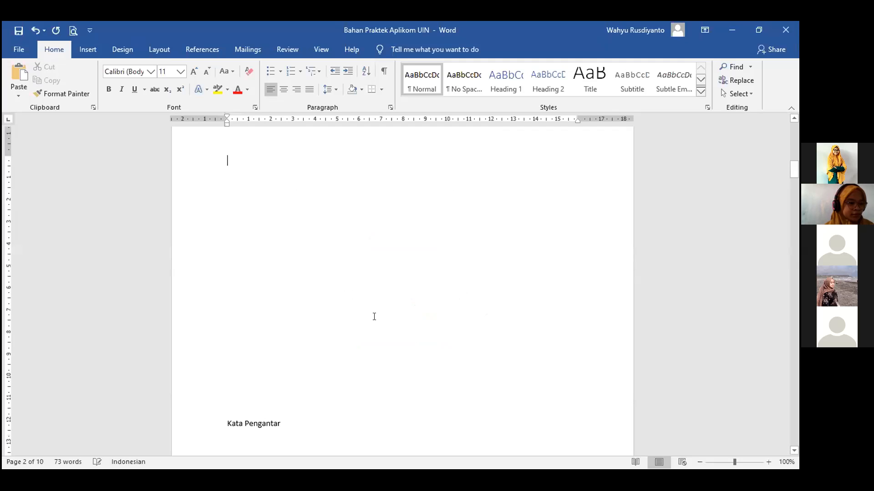
# Delete the empty lines above Kata Pengantar, then scroll down to the BAB I PENDAHULUAN page.
pyautogui.press('Delete')
pyautogui.press('Delete')
pyautogui.press('Delete')
pyautogui.press('Delete')
pyautogui.press('Delete')
pyautogui.press('Delete')
pyautogui.press('Delete')
pyautogui.press('Delete')
pyautogui.press('Delete')
pyautogui.press('Delete')
pyautogui.press('Delete')
pyautogui.press('Delete')
pyautogui.press('Delete')
pyautogui.press('Delete')
pyautogui.press('Delete')
pyautogui.scroll(-8, 307, 251)
pyautogui.scroll(-10, 309, 252)
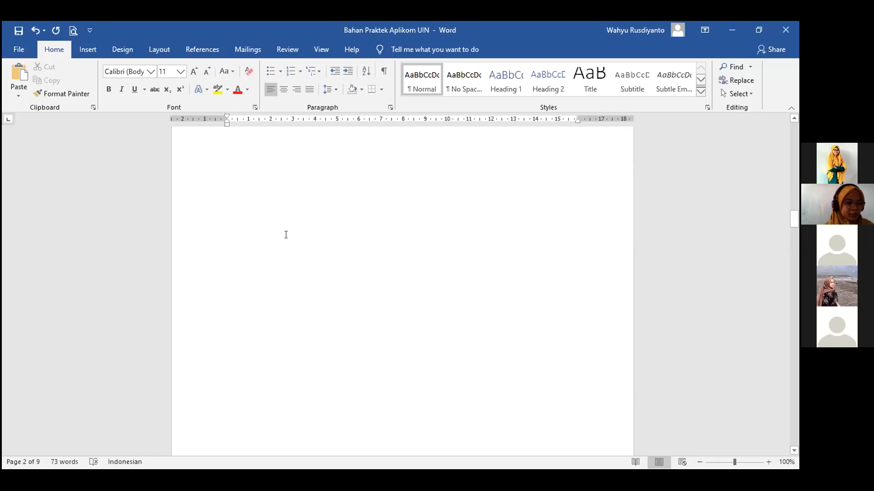
pyautogui.scroll(-10, 286, 234)
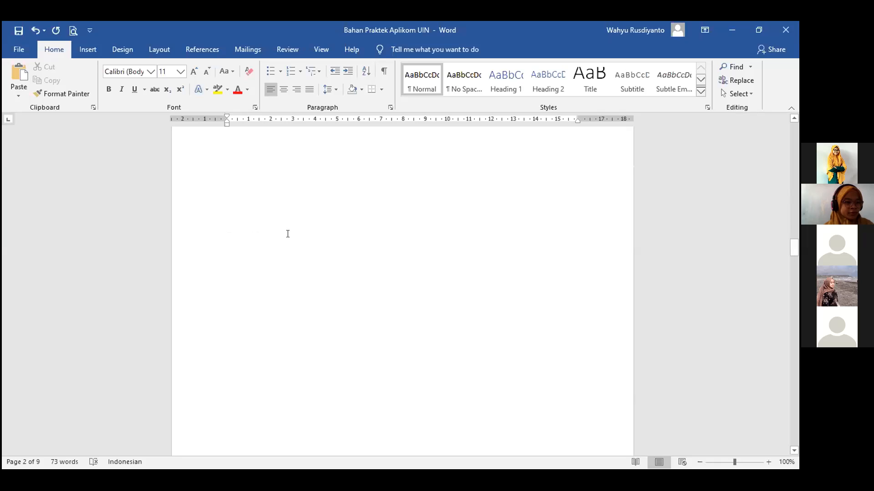
pyautogui.scroll(-3, 287, 234)
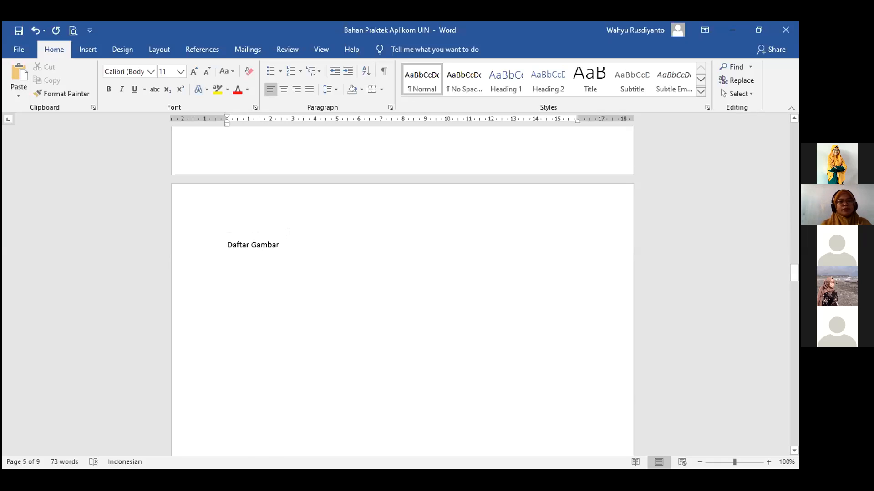
pyautogui.scroll(-10, 287, 234)
pyautogui.scroll(-8, 288, 234)
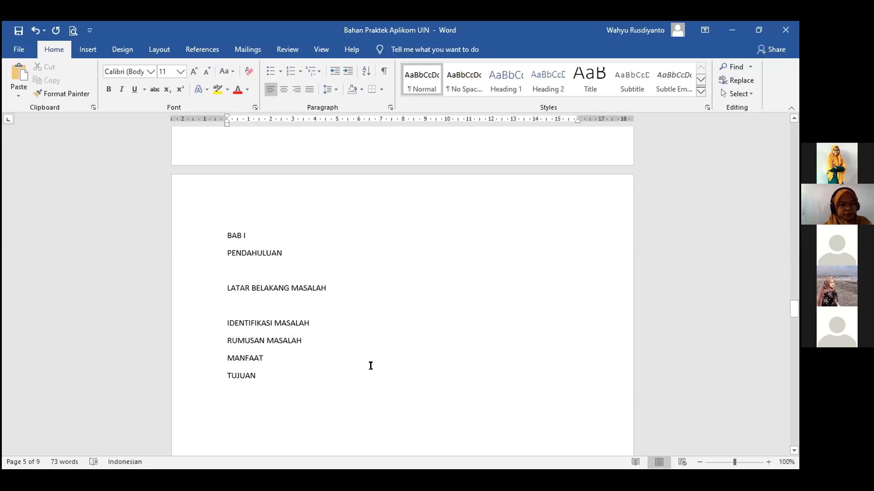
pyautogui.scroll(5, 364, 282)
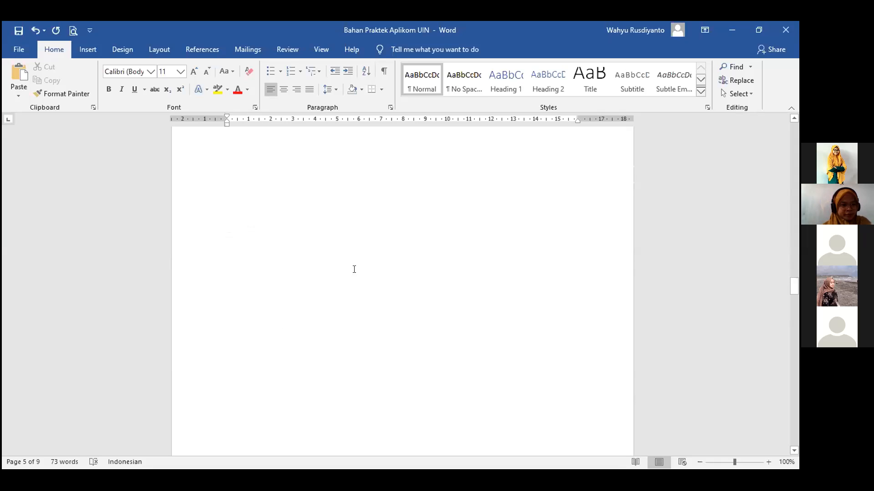
pyautogui.scroll(3, 354, 269)
pyautogui.scroll(15, 355, 289)
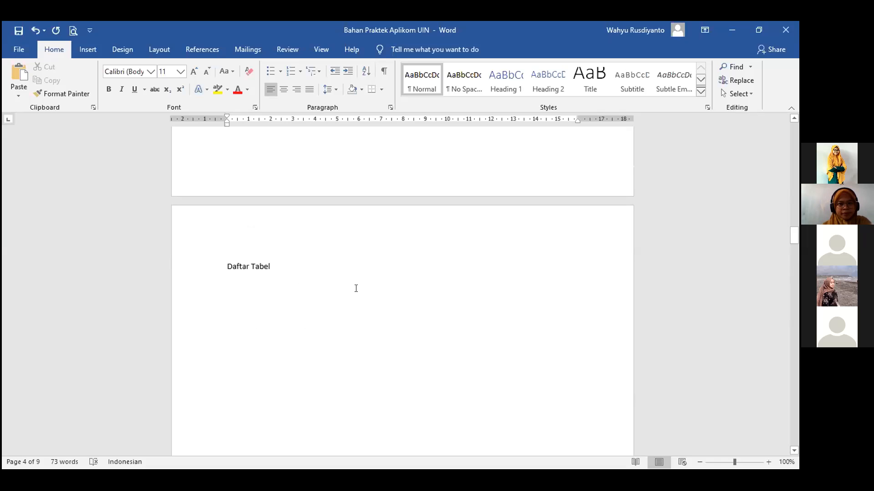
pyautogui.scroll(10, 360, 288)
pyautogui.scroll(5, 365, 288)
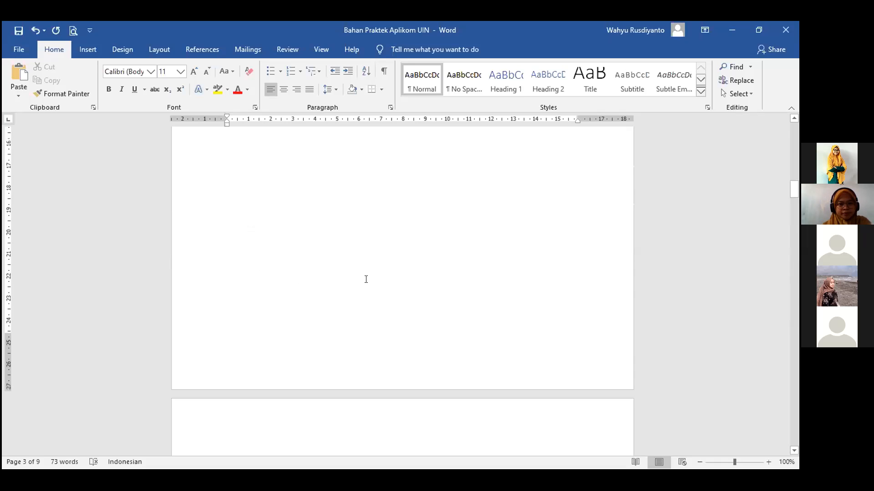
pyautogui.scroll(10, 369, 275)
pyautogui.scroll(10, 374, 271)
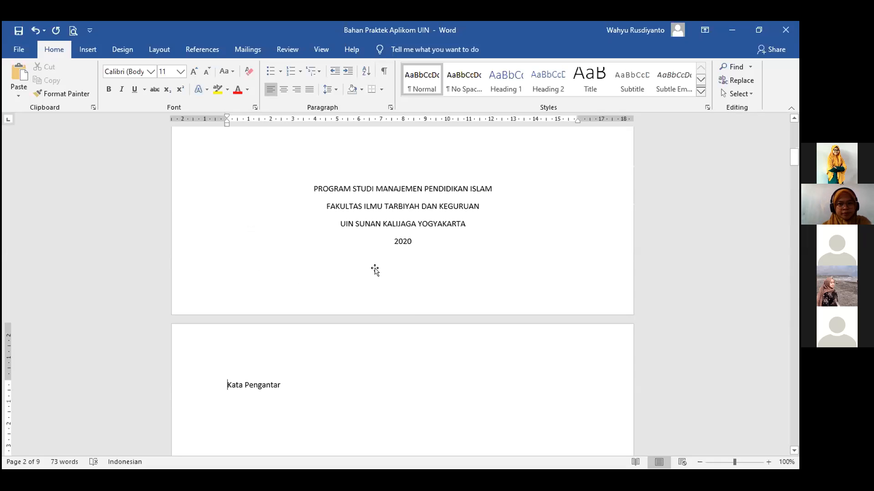
pyautogui.scroll(10, 374, 269)
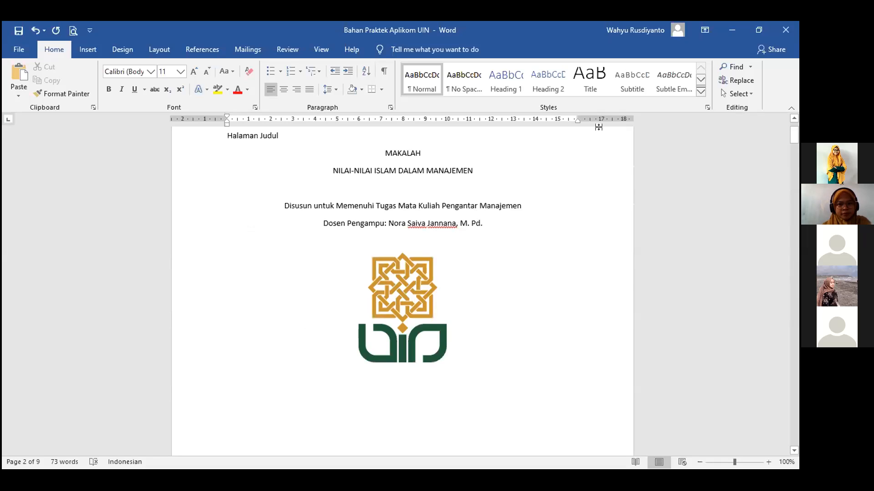
pyautogui.scroll(3, 596, 128)
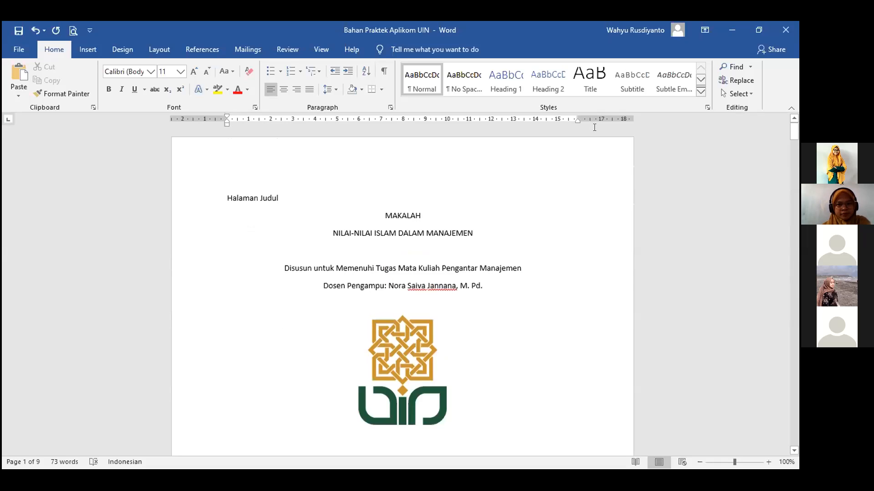
pyautogui.scroll(-7, 387, 246)
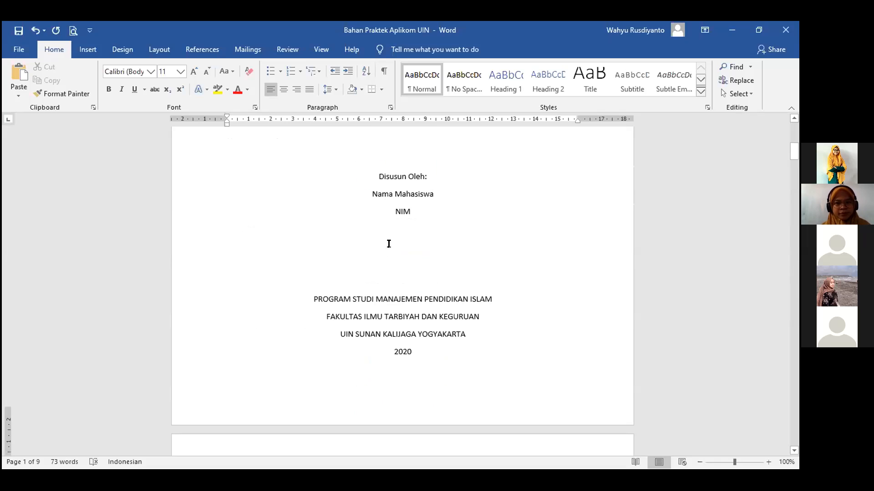
pyautogui.scroll(-5, 392, 232)
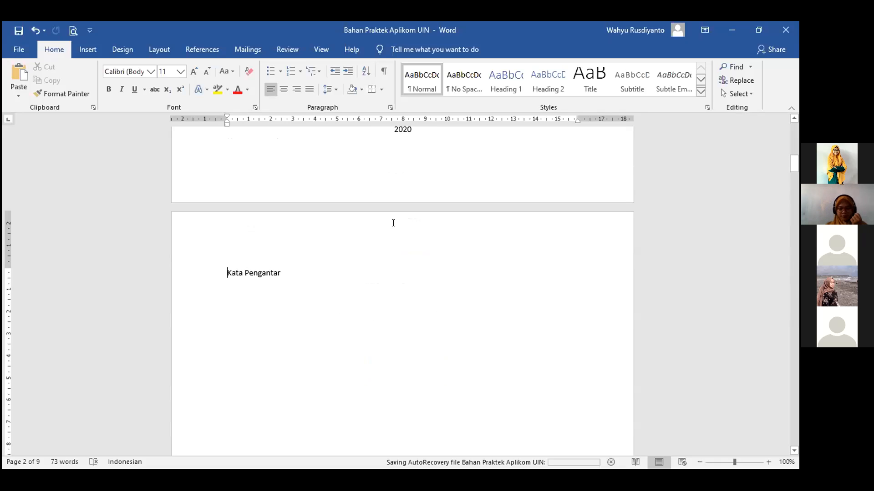
pyautogui.scroll(-4, 390, 220)
pyautogui.scroll(2, 385, 217)
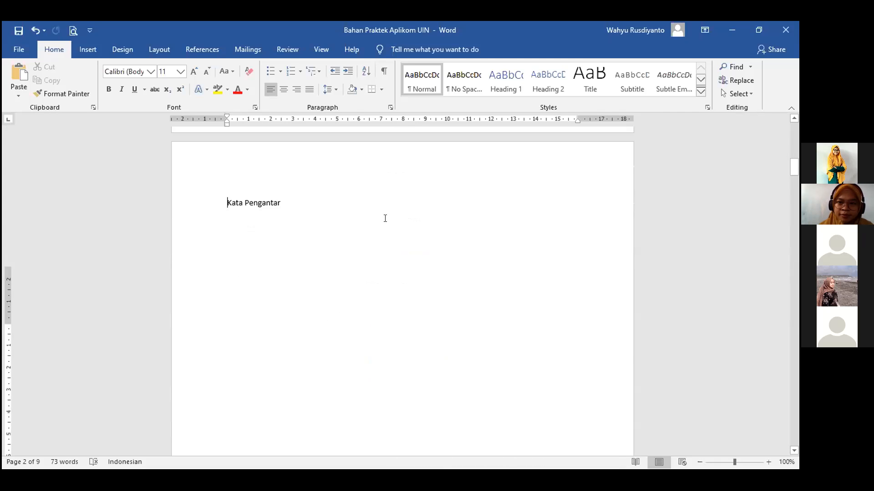
pyautogui.scroll(10, 385, 218)
pyautogui.scroll(9, 356, 190)
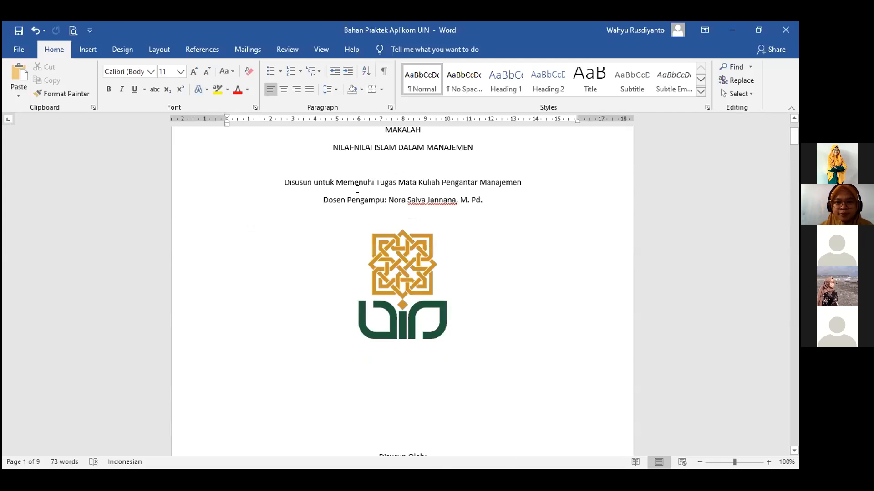
pyautogui.scroll(-10, 357, 189)
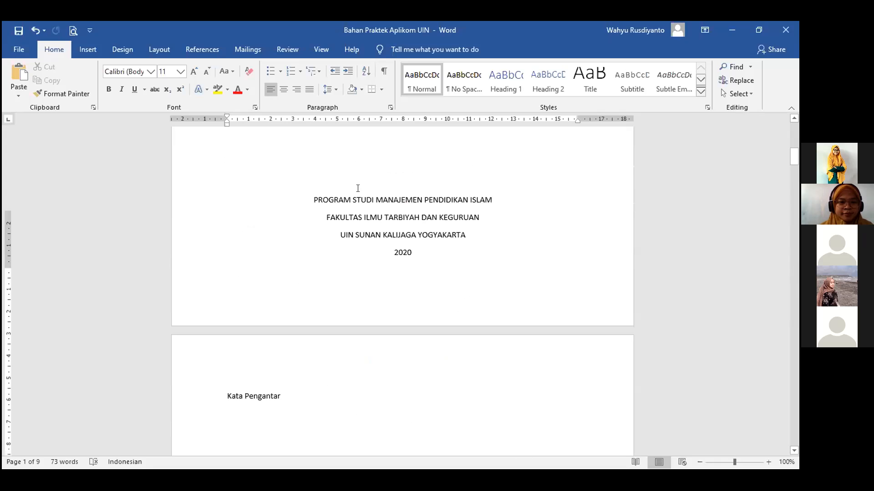
pyautogui.scroll(-20, 357, 188)
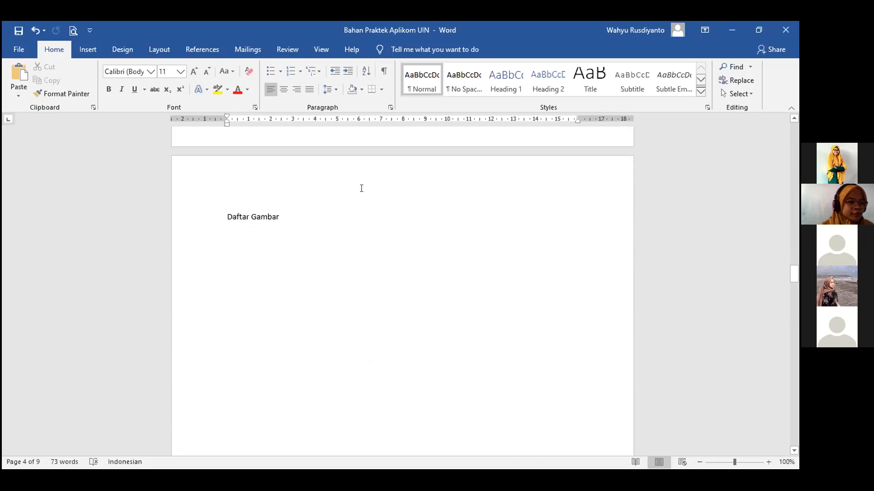
pyautogui.scroll(-15, 361, 188)
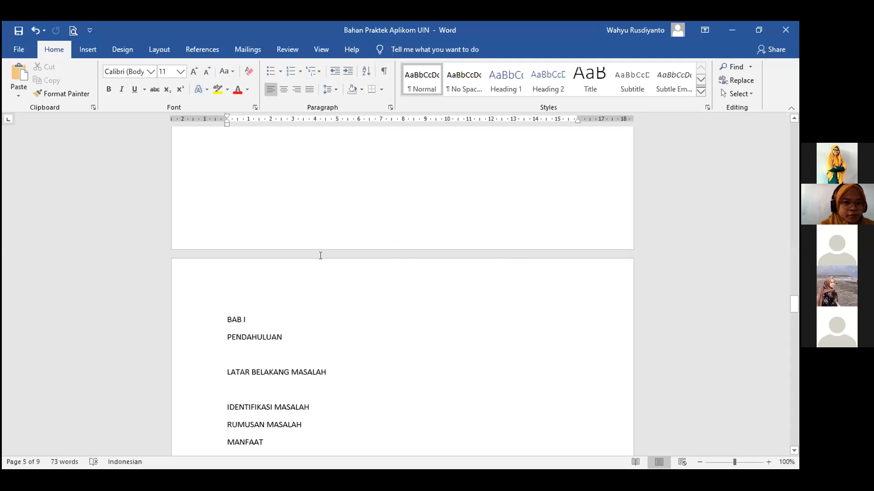
pyautogui.scroll(5, 441, 261)
pyautogui.scroll(3, 441, 261)
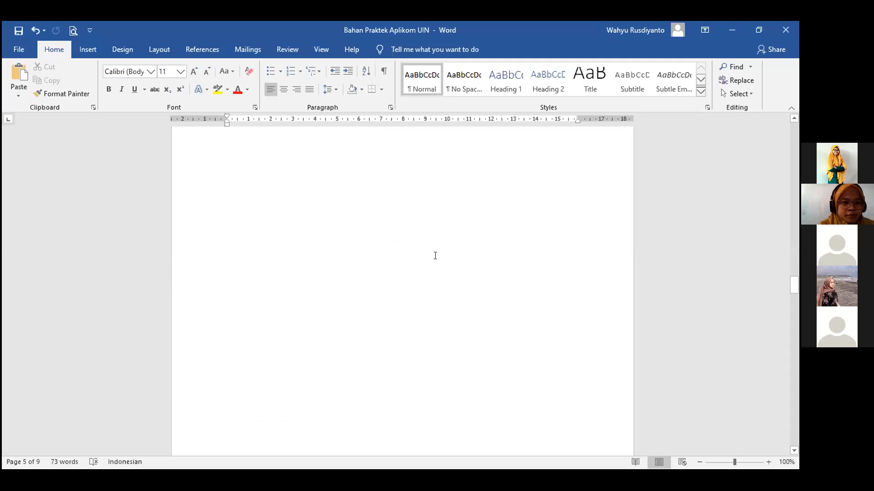
pyautogui.scroll(3, 423, 252)
pyautogui.scroll(-5, 410, 247)
pyautogui.scroll(-3, 280, 327)
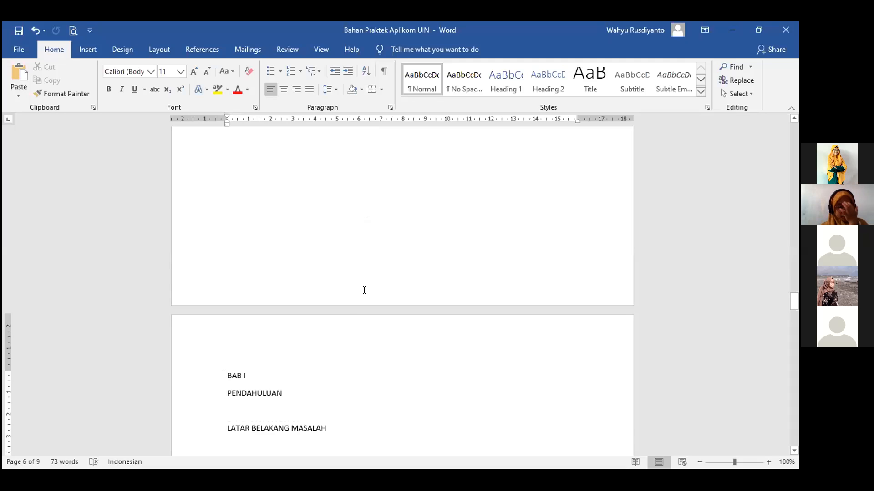
pyautogui.scroll(-1, 345, 321)
pyautogui.scroll(-3, 345, 320)
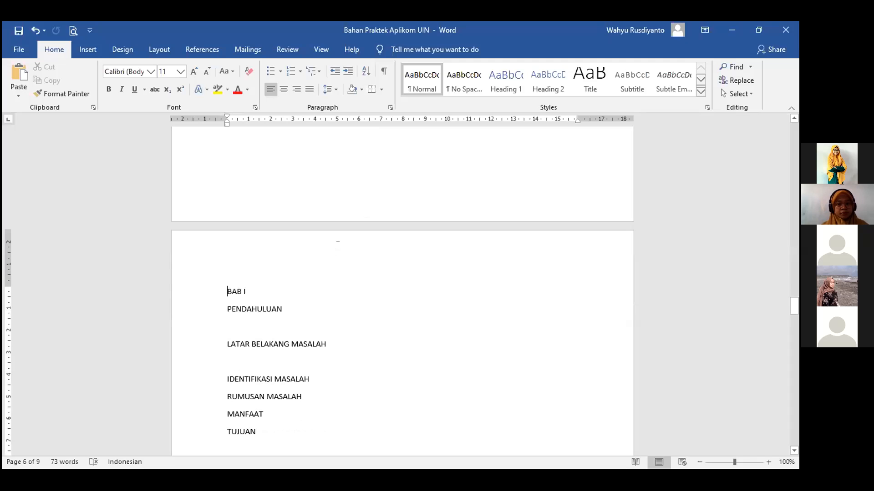
pyautogui.scroll(2, 338, 245)
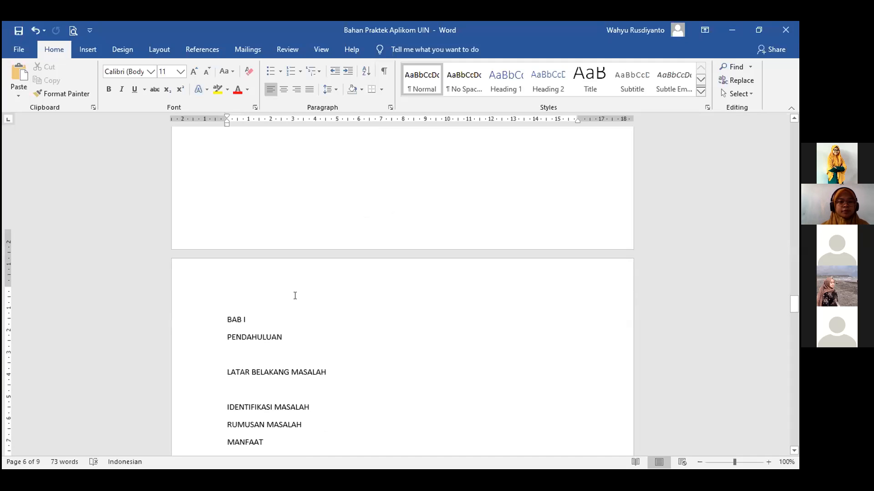
pyautogui.scroll(-2, 226, 289)
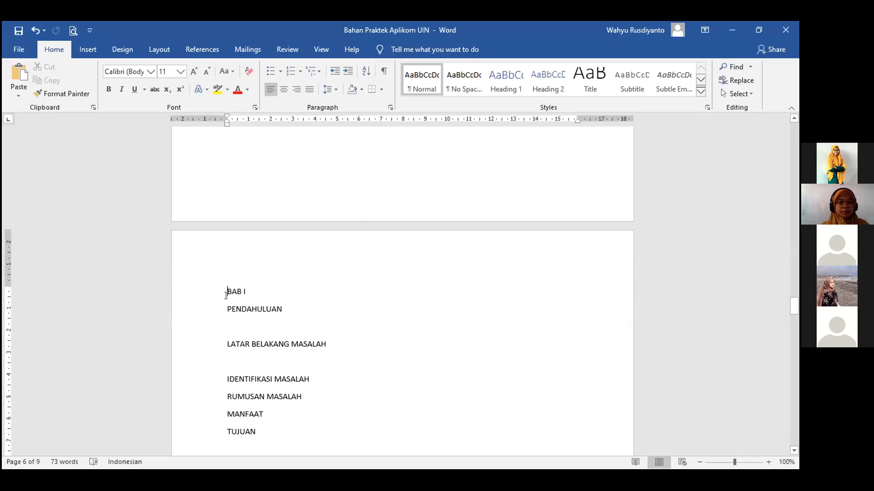
pyautogui.scroll(-3, 226, 295)
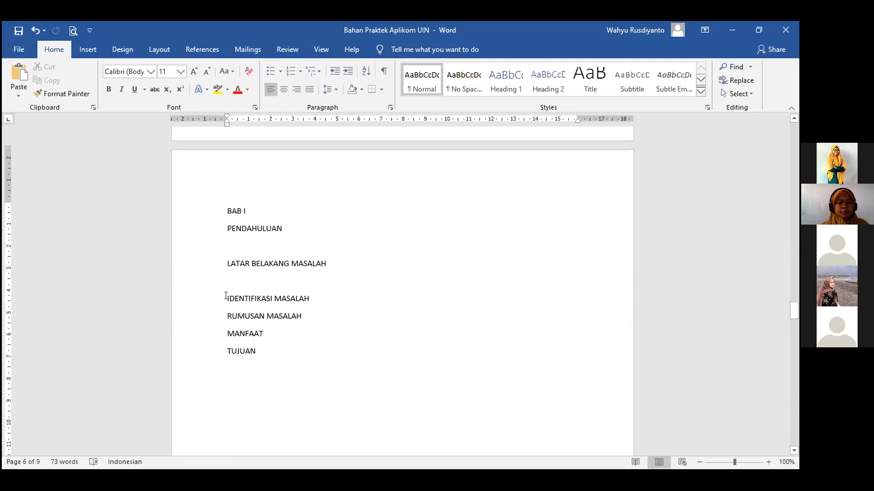
pyautogui.scroll(2, 223, 278)
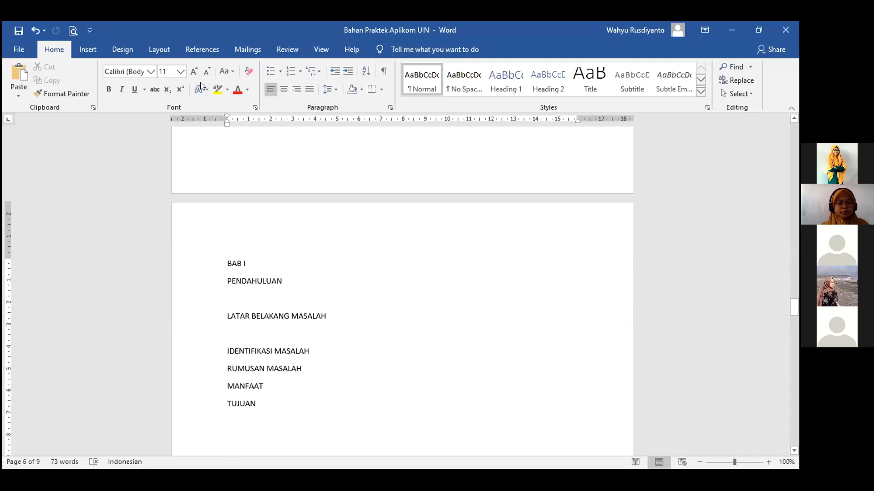
# Check the Layout tab's Breaks list, closing it without inserting a break.
pyautogui.click(167, 44)
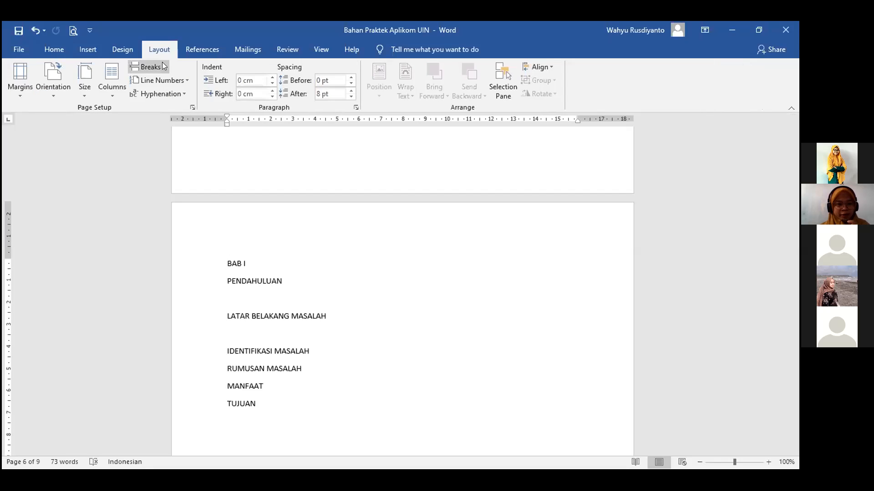
pyautogui.click(162, 67)
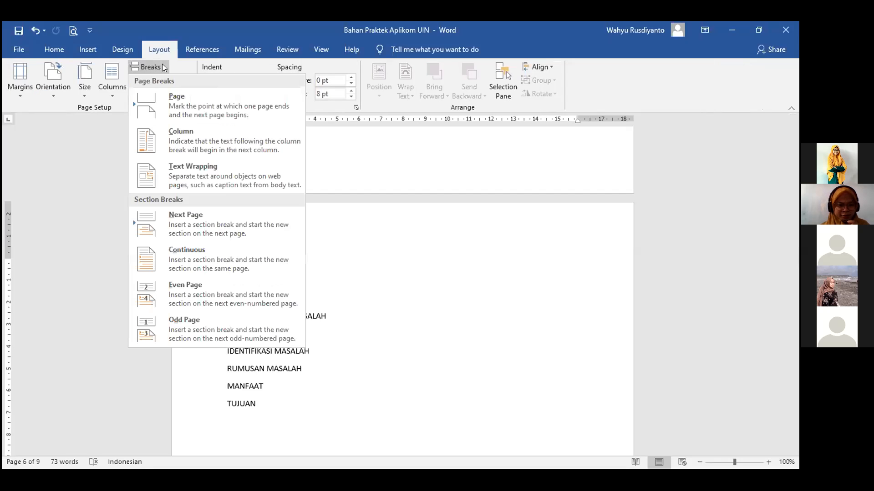
pyautogui.click(646, 251)
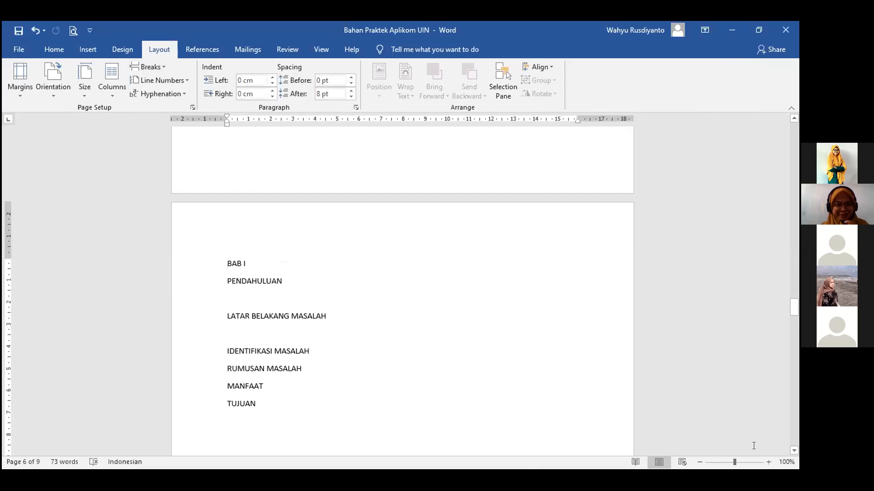
# Zoom the BAB I page view in step by step to 140%.
pyautogui.click(768, 463)
pyautogui.click(768, 463)
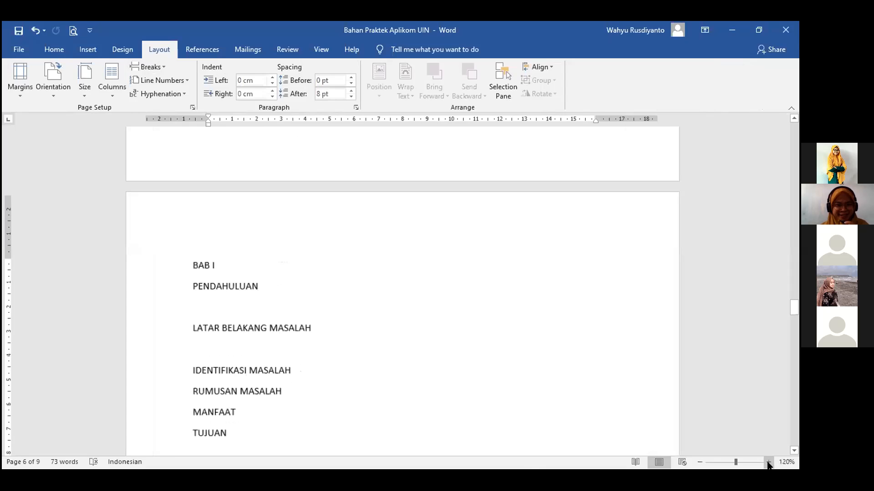
pyautogui.click(768, 463)
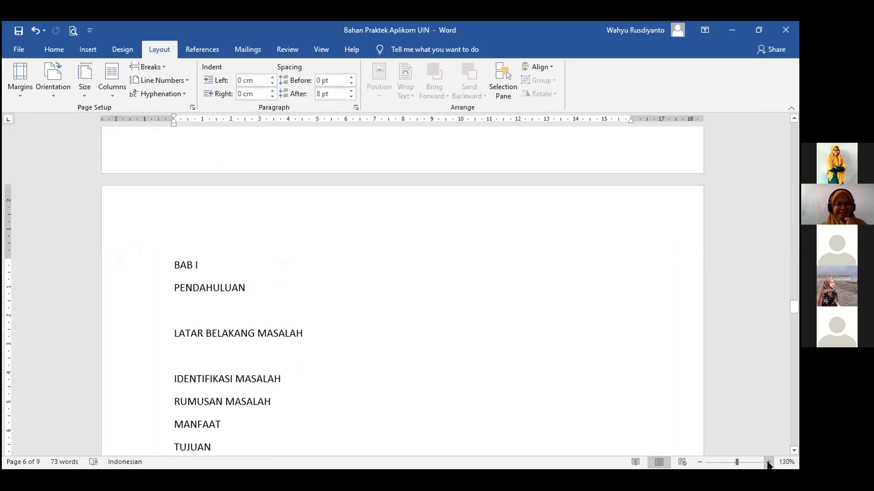
pyautogui.click(768, 462)
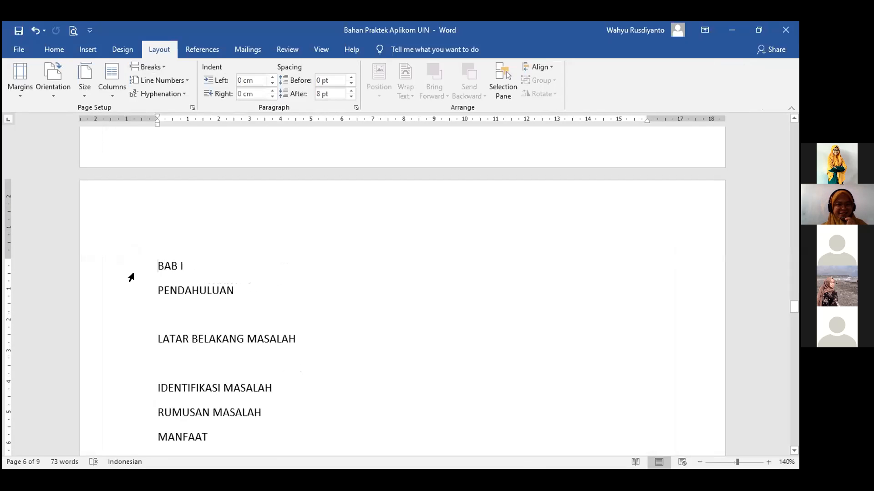
# Place the cursor at the very start of the BAB I heading.
pyautogui.press('Down')
pyautogui.press('Down')
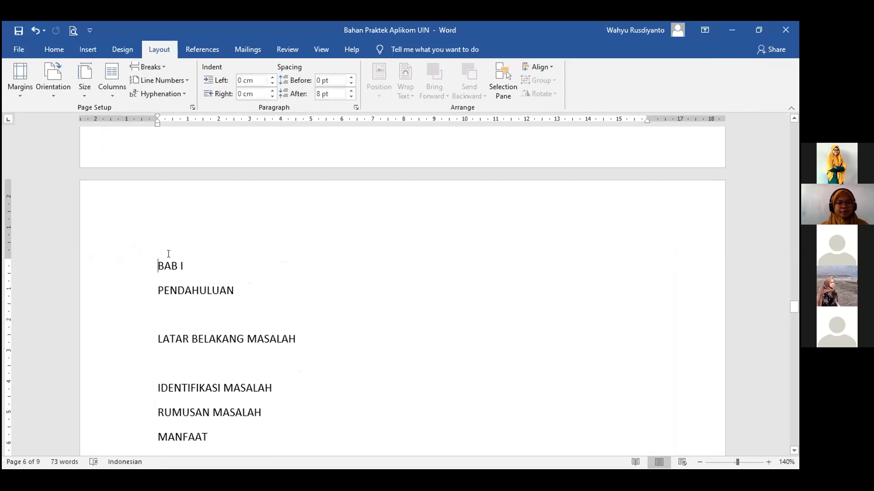
pyautogui.scroll(3, 241, 254)
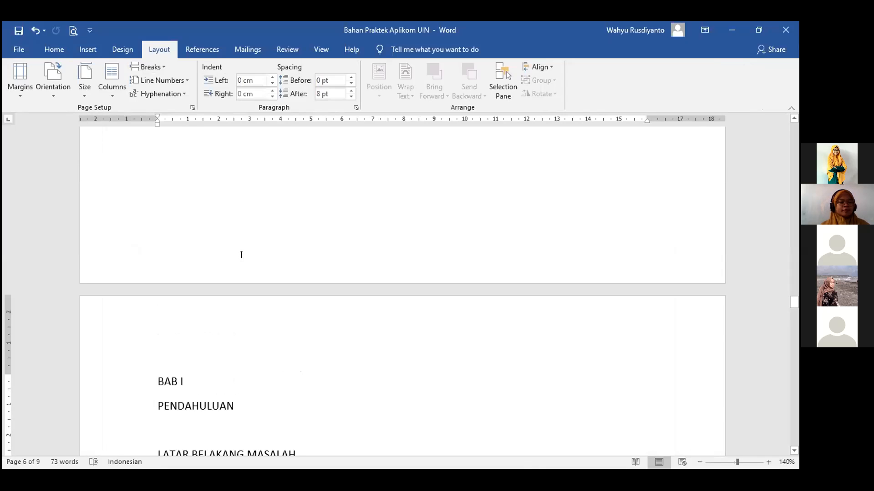
pyautogui.scroll(3, 241, 254)
pyautogui.scroll(-10, 241, 255)
pyautogui.scroll(-10, 241, 255)
pyautogui.scroll(20, 241, 254)
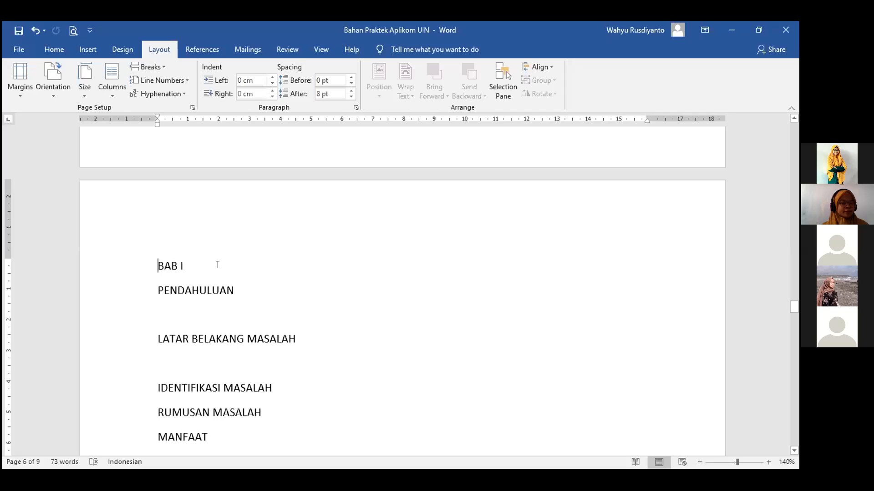
pyautogui.click(160, 265)
# Insert a Next Page section break so BAB I begins Section 2.
pyautogui.click(162, 65)
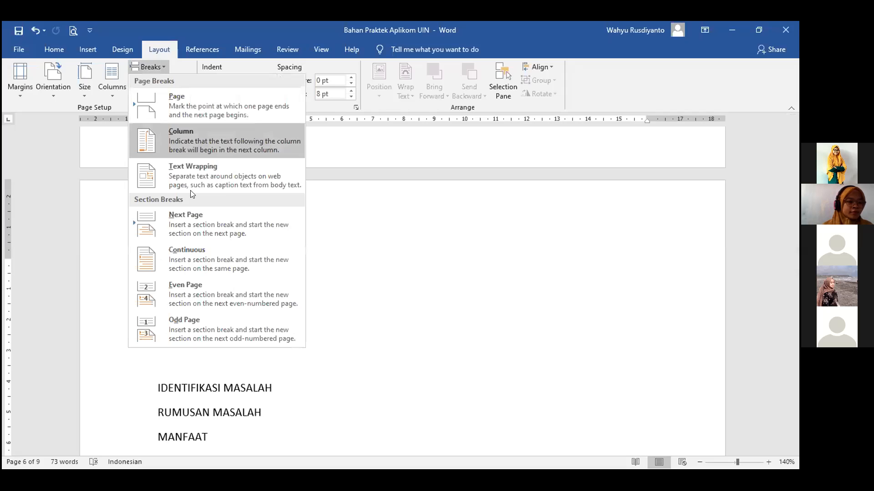
pyautogui.click(197, 217)
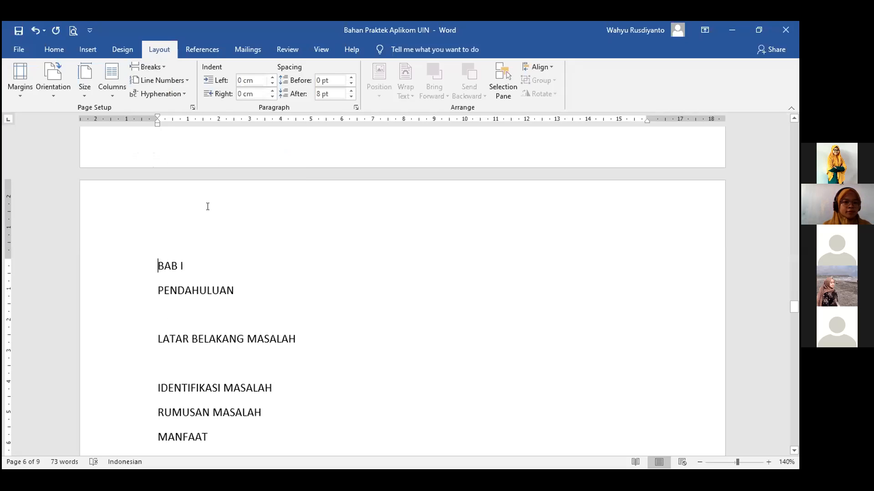
pyautogui.scroll(1, 242, 250)
pyautogui.click(245, 246)
pyautogui.doubleClick(245, 246)
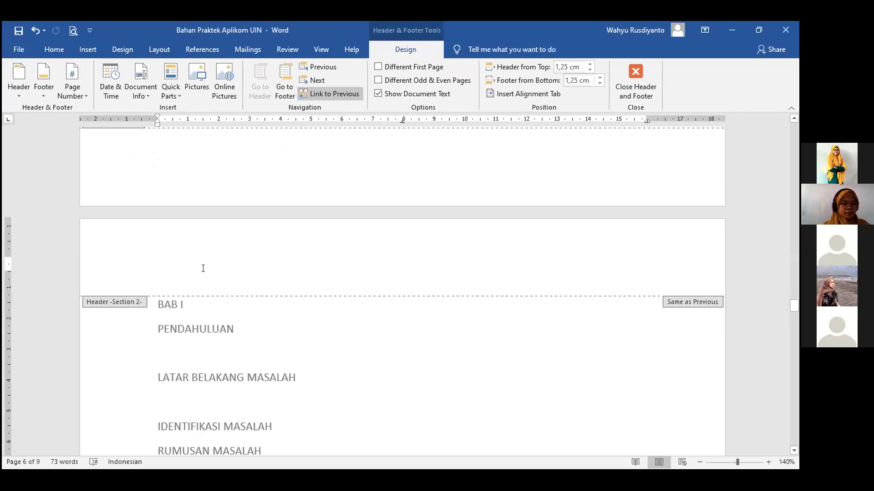
pyautogui.scroll(3, 203, 268)
pyautogui.scroll(-1, 177, 314)
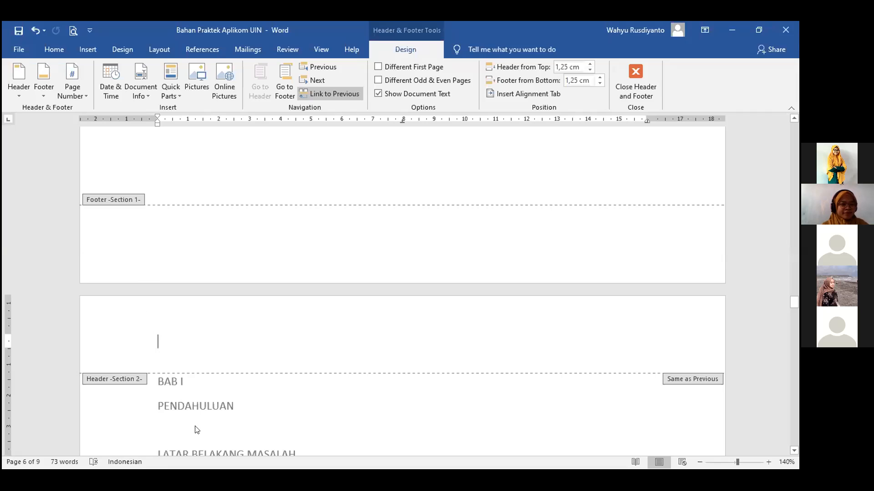
pyautogui.doubleClick(440, 400)
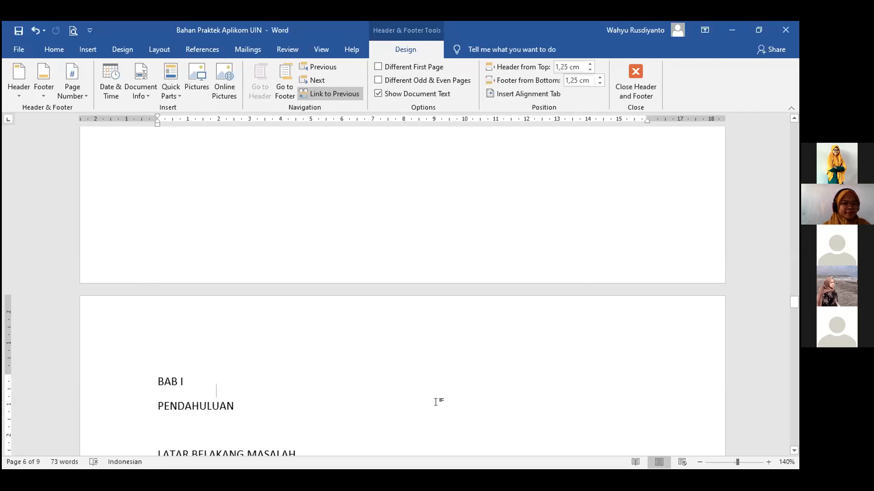
pyautogui.scroll(2, 213, 328)
pyautogui.scroll(-2, 212, 328)
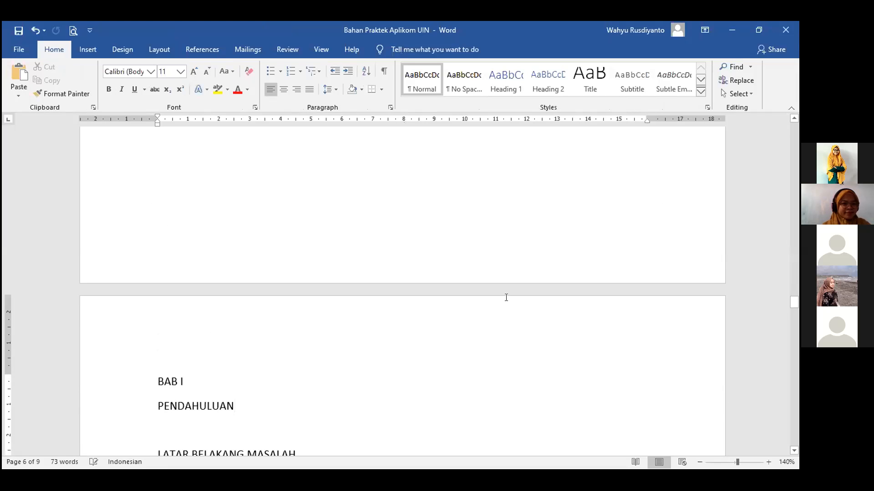
pyautogui.moveTo(794, 301); pyautogui.dragTo(792, 152)
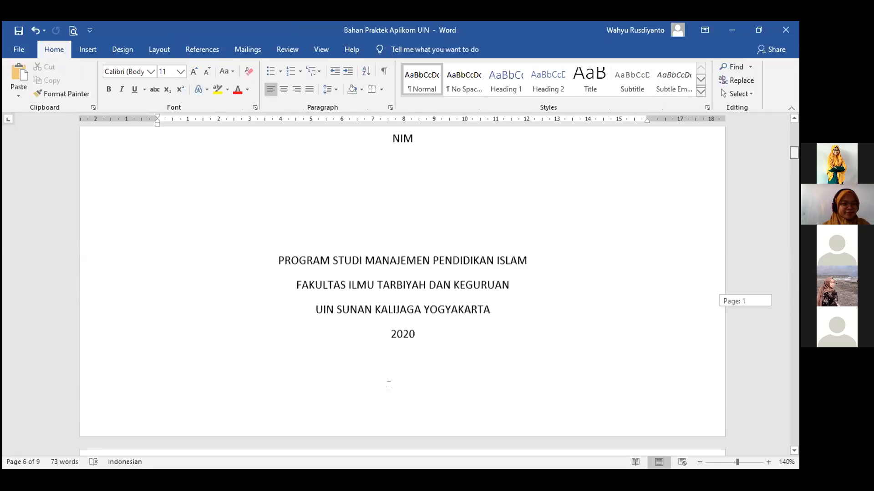
pyautogui.scroll(-3, 388, 385)
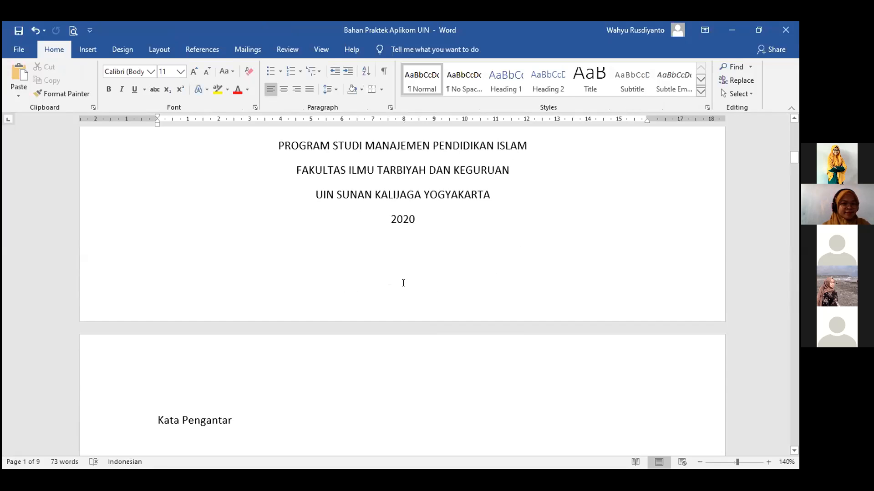
# Insert a centred Nomor Biasa 2 page number at the bottom of the cover page.
pyautogui.doubleClick(403, 283)
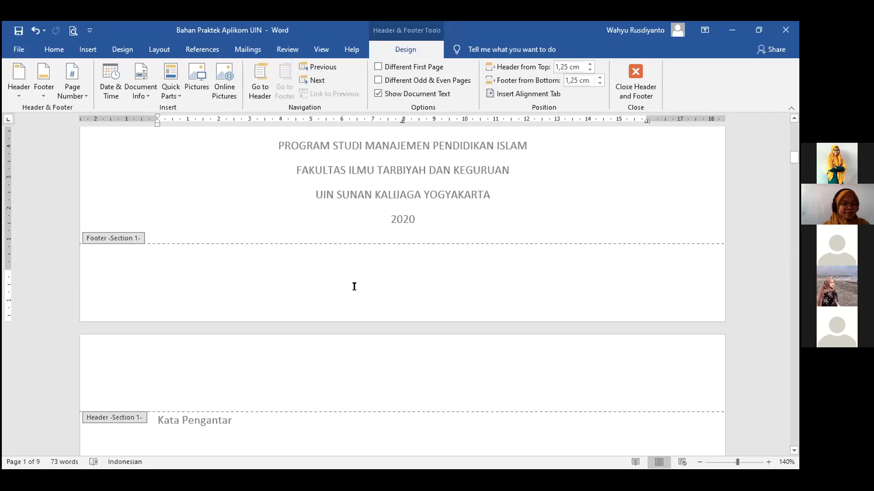
pyautogui.click(79, 99)
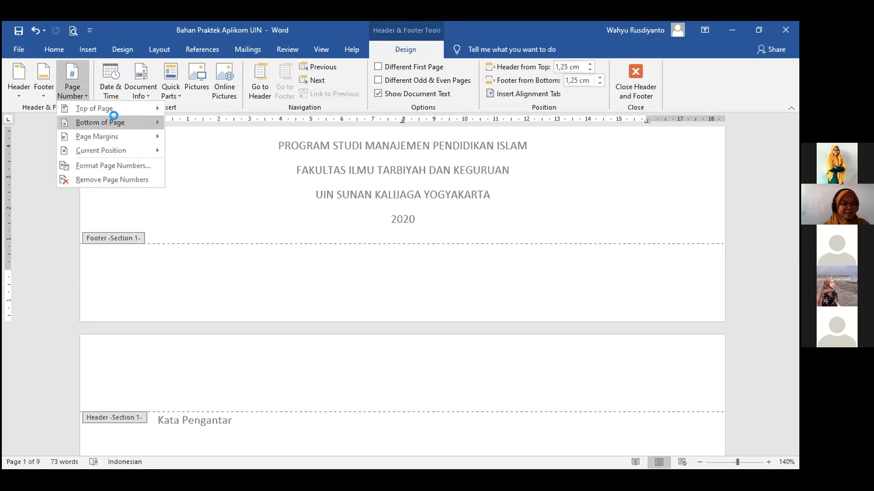
pyautogui.moveTo(125, 119)
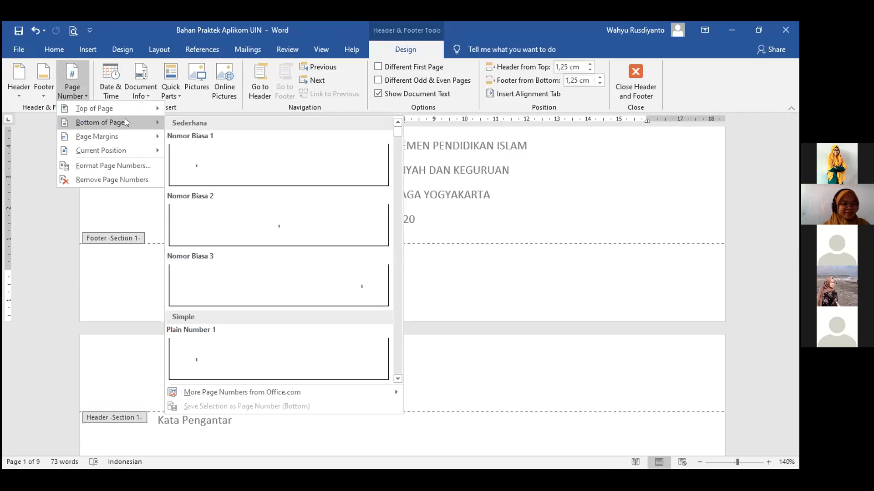
pyautogui.click(305, 231)
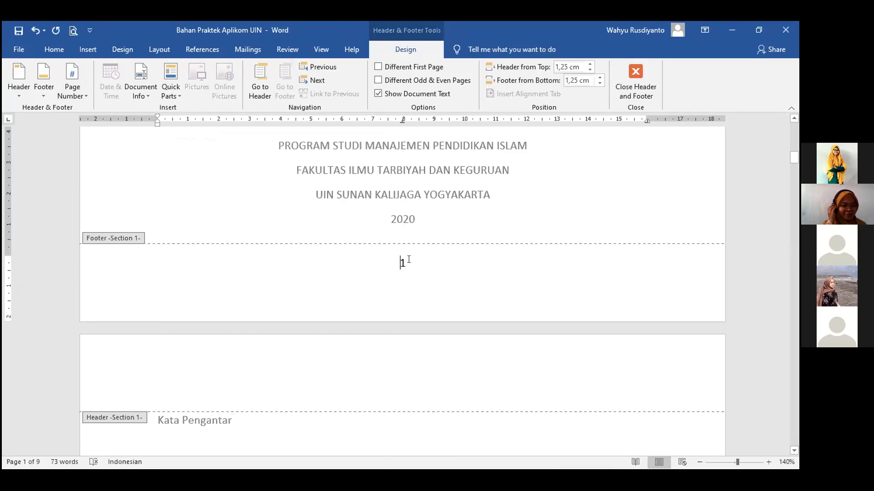
# Format the page numbers as i, ii, iii starting at i, then exit the footer.
pyautogui.click(82, 96)
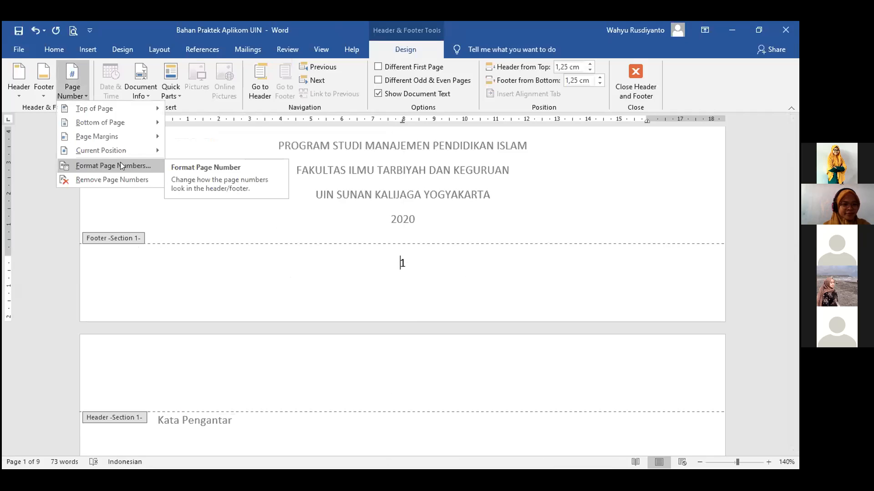
pyautogui.click(120, 164)
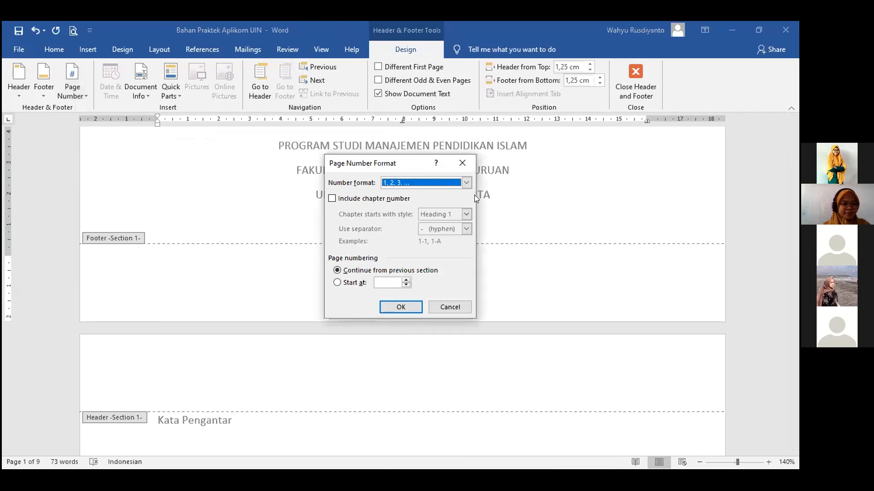
pyautogui.click(467, 183)
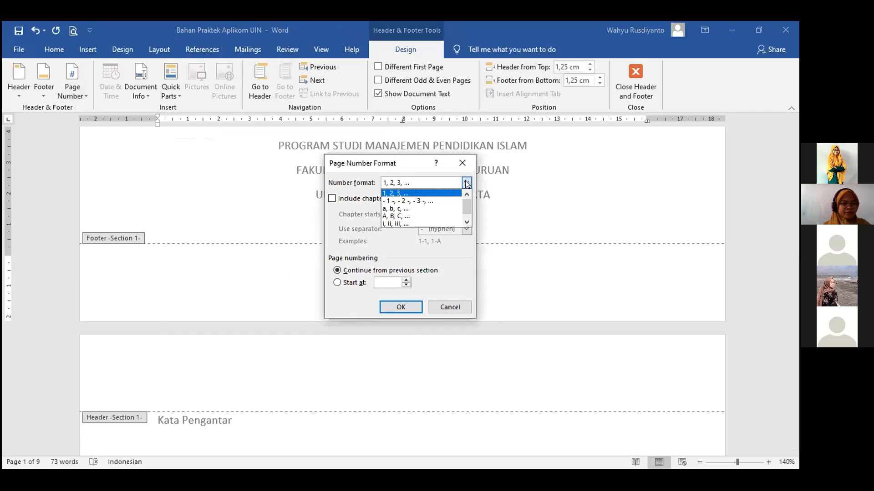
pyautogui.click(410, 223)
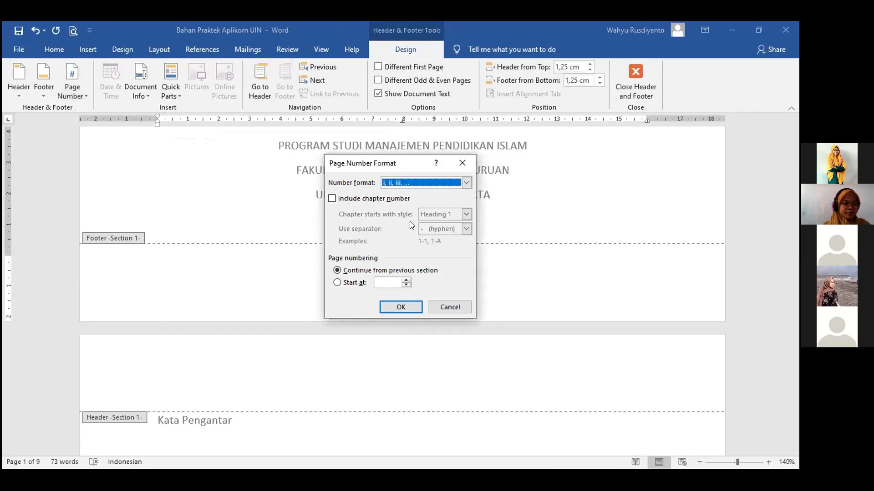
pyautogui.click(408, 278)
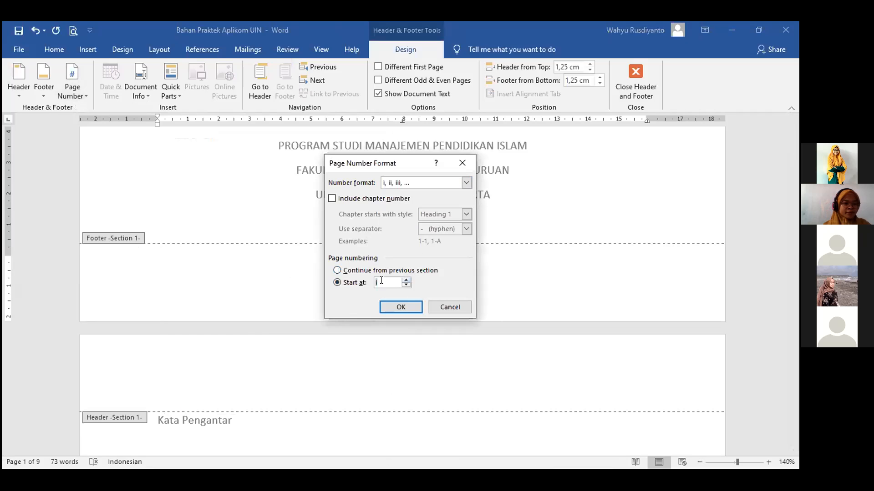
pyautogui.click(401, 308)
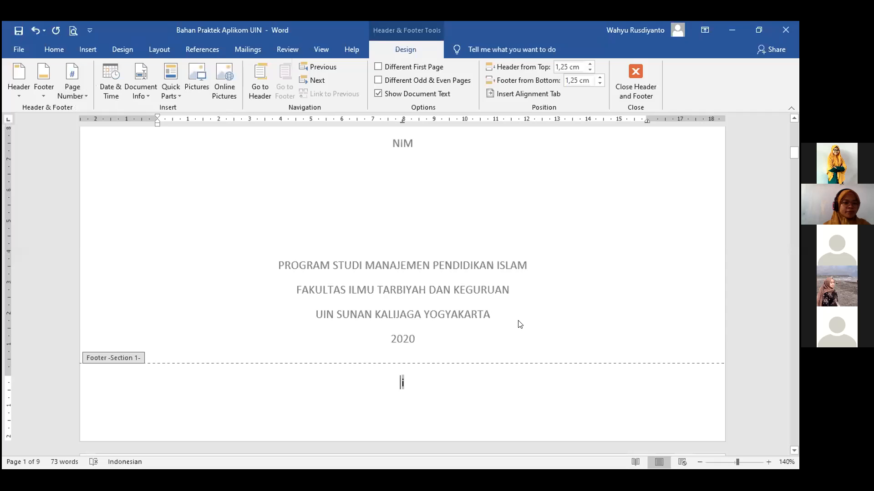
pyautogui.doubleClick(518, 319)
pyautogui.scroll(-6, 517, 316)
pyautogui.scroll(2, 402, 188)
pyautogui.scroll(-12, 401, 188)
pyautogui.scroll(-12, 419, 216)
pyautogui.scroll(-12, 419, 215)
pyautogui.scroll(-12, 419, 215)
pyautogui.scroll(-6, 419, 216)
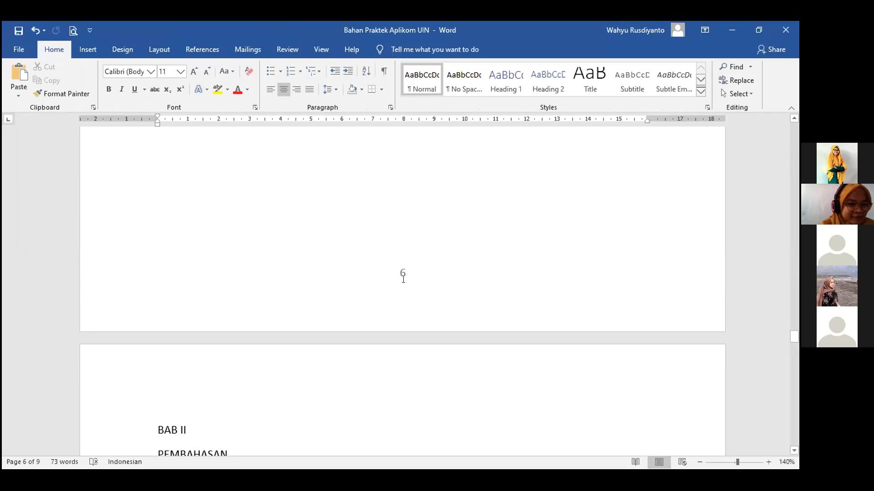
pyautogui.scroll(4, 404, 275)
pyautogui.scroll(6, 403, 278)
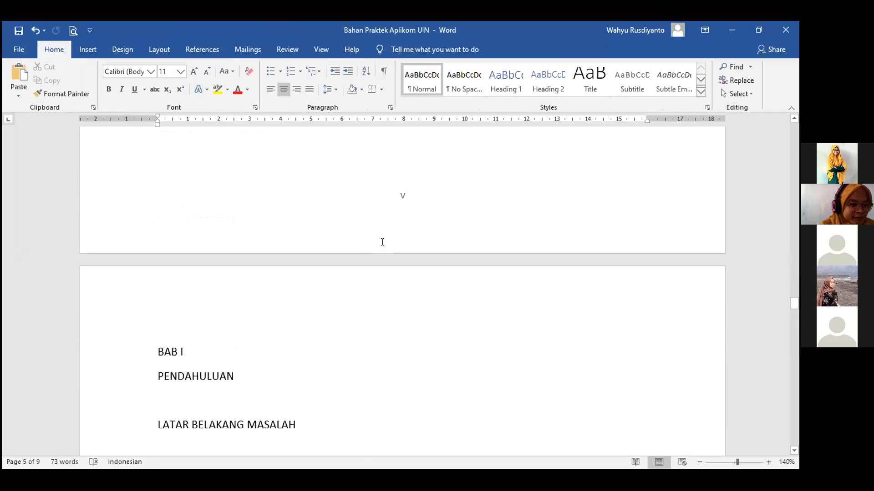
pyautogui.scroll(-5, 382, 246)
pyautogui.scroll(-3, 389, 282)
pyautogui.scroll(1, 394, 273)
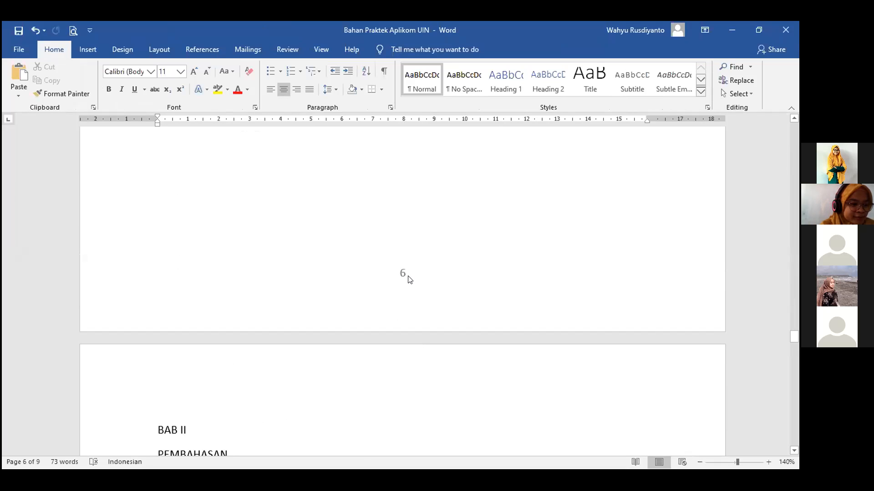
# Restart the BAB I section's footer numbering at 1 in 1, 2, 3 format, then exit the footer.
pyautogui.doubleClick(407, 273)
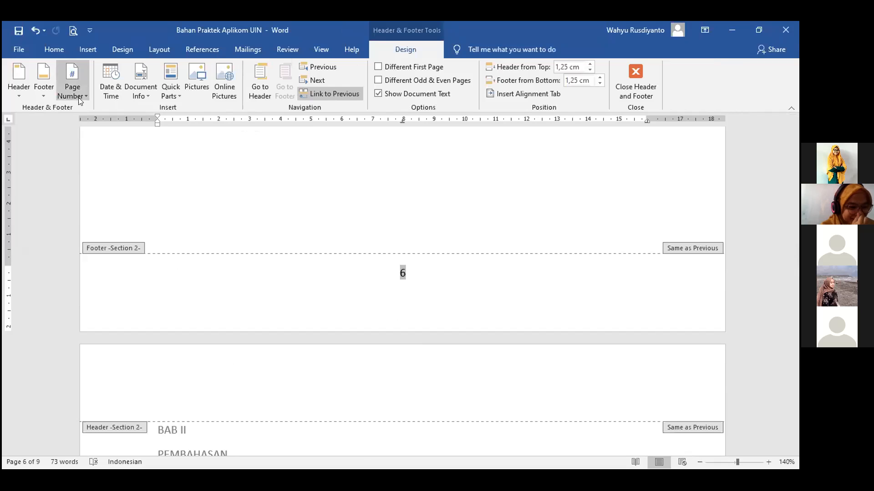
pyautogui.click(80, 100)
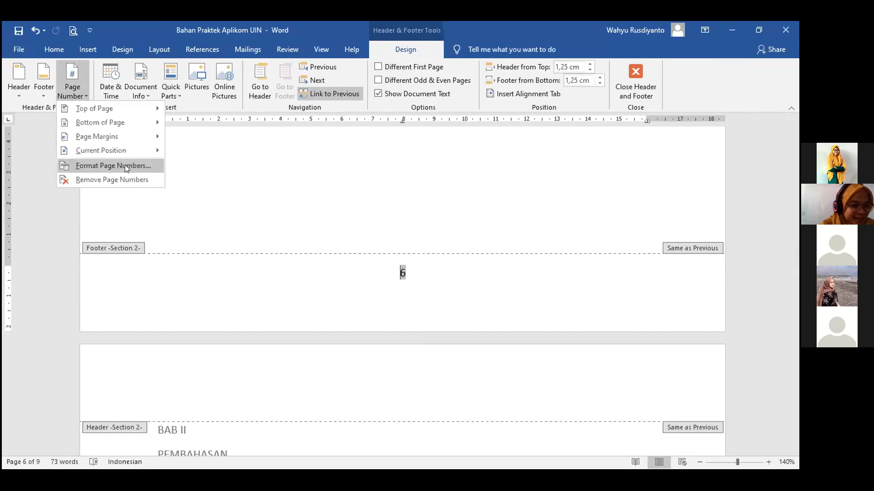
pyautogui.click(125, 164)
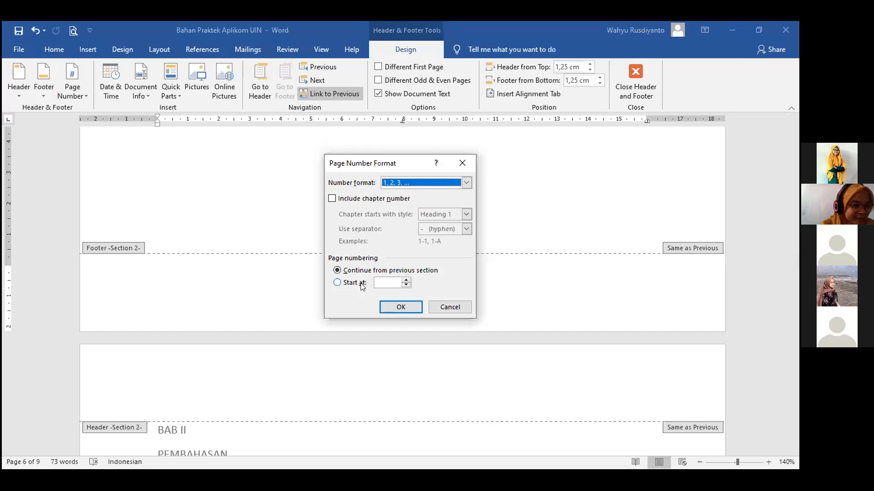
pyautogui.click(406, 280)
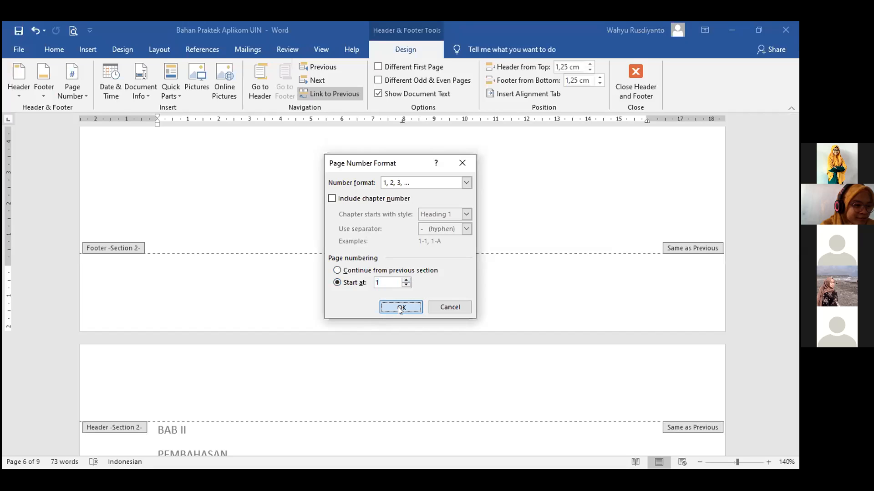
pyautogui.click(401, 307)
pyautogui.doubleClick(397, 283)
# Inspect the header and footer at the BAB I section break, then exit them.
pyautogui.scroll(-6, 403, 273)
pyautogui.scroll(-5, 402, 273)
pyautogui.scroll(-6, 402, 273)
pyautogui.scroll(-2, 402, 273)
pyautogui.scroll(5, 403, 273)
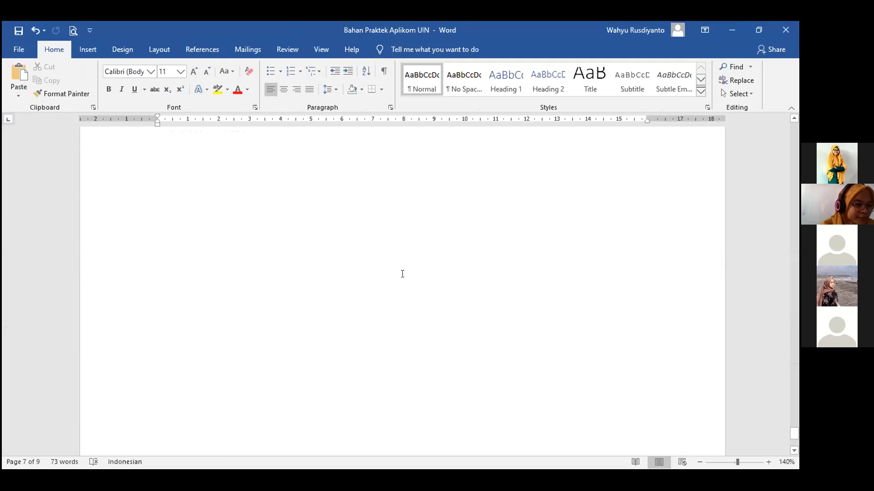
pyautogui.scroll(8, 399, 274)
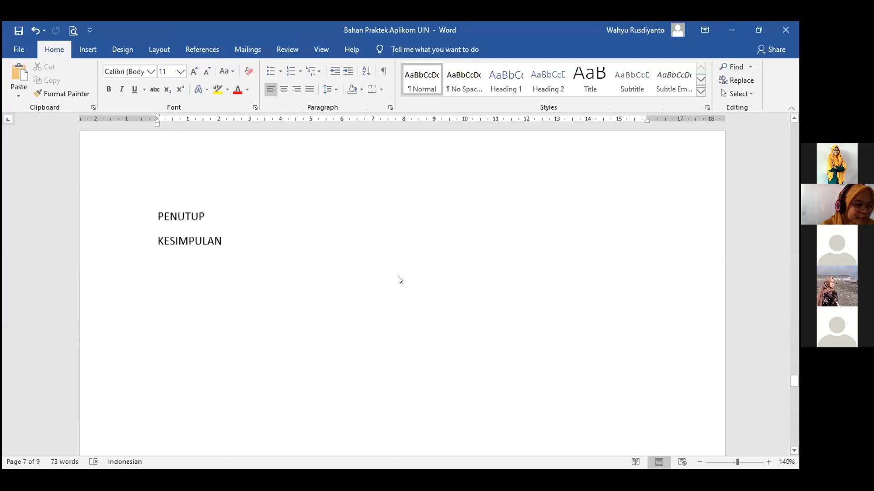
pyautogui.scroll(5, 399, 274)
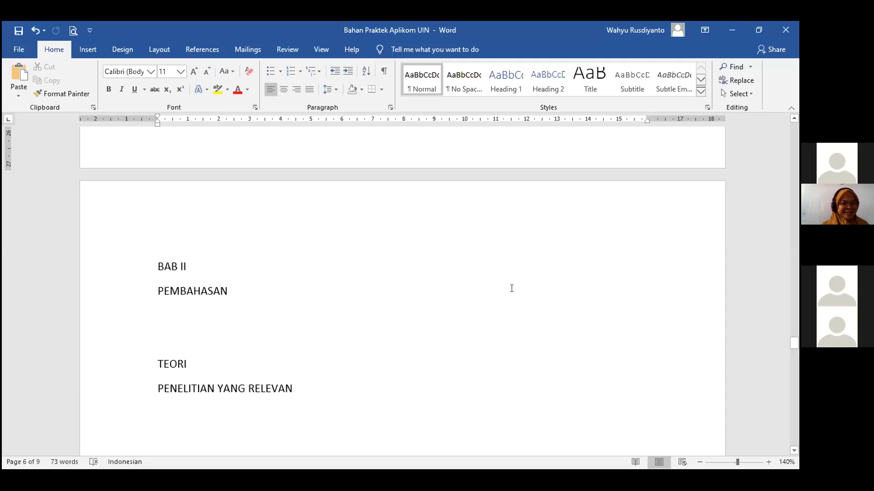
pyautogui.scroll(3, 376, 289)
pyautogui.scroll(-1, 396, 300)
pyautogui.scroll(3, 249, 302)
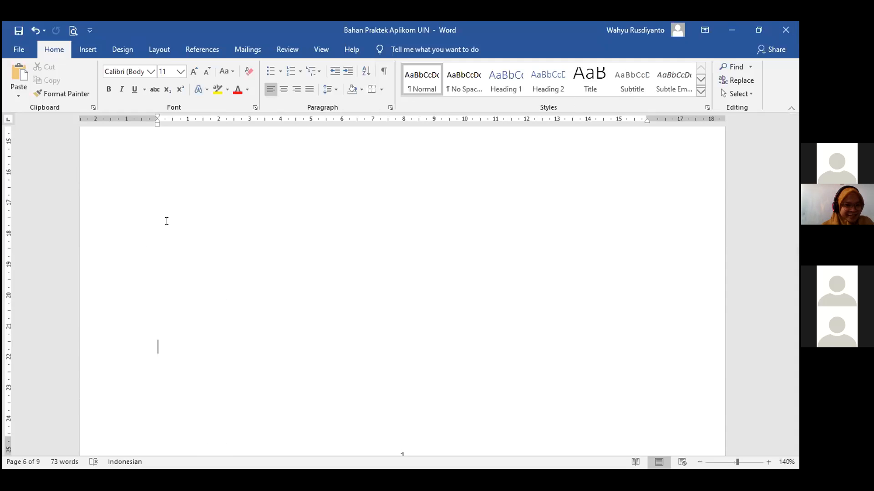
pyautogui.scroll(-5, 336, 302)
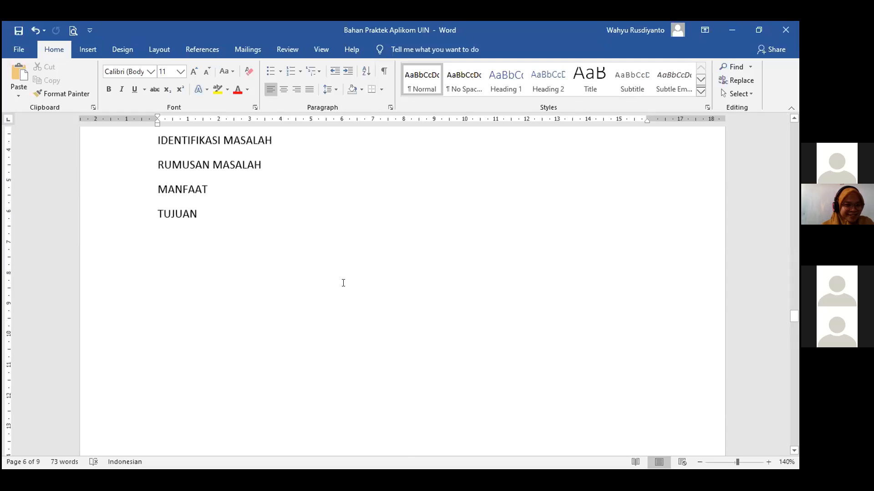
pyautogui.scroll(15, 343, 283)
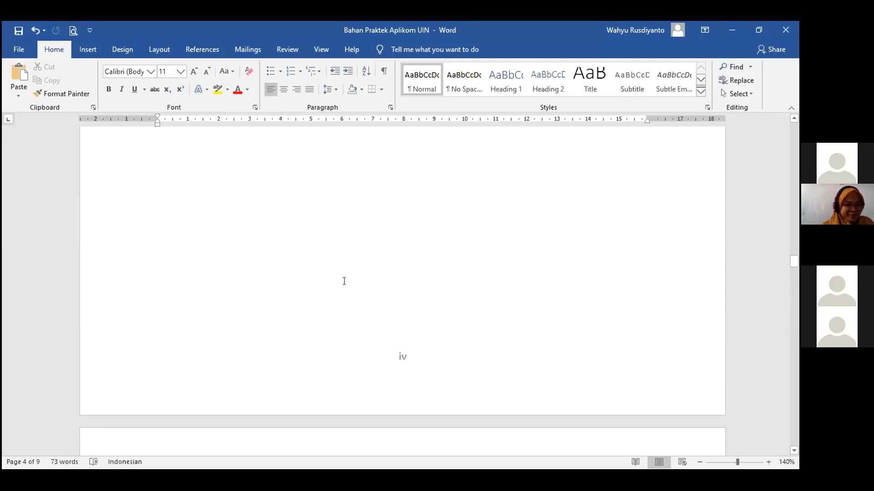
pyautogui.scroll(15, 352, 286)
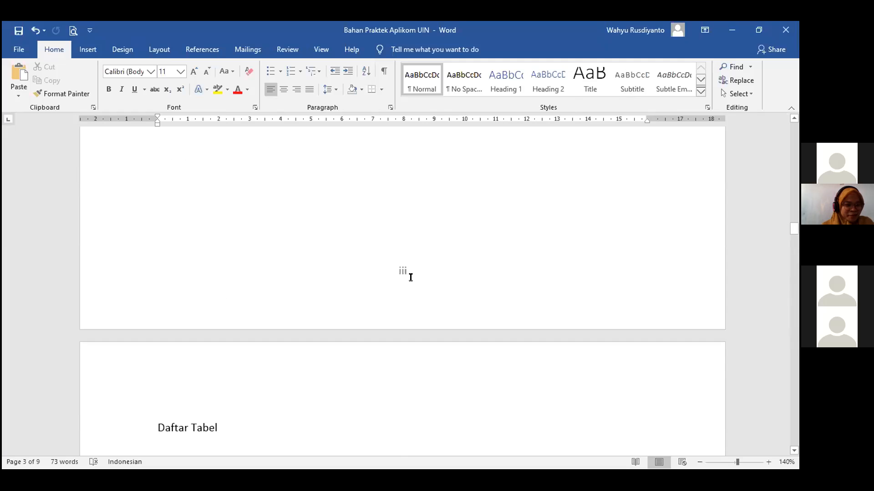
pyautogui.scroll(15, 411, 277)
pyautogui.scroll(5, 409, 274)
pyautogui.scroll(5, 411, 274)
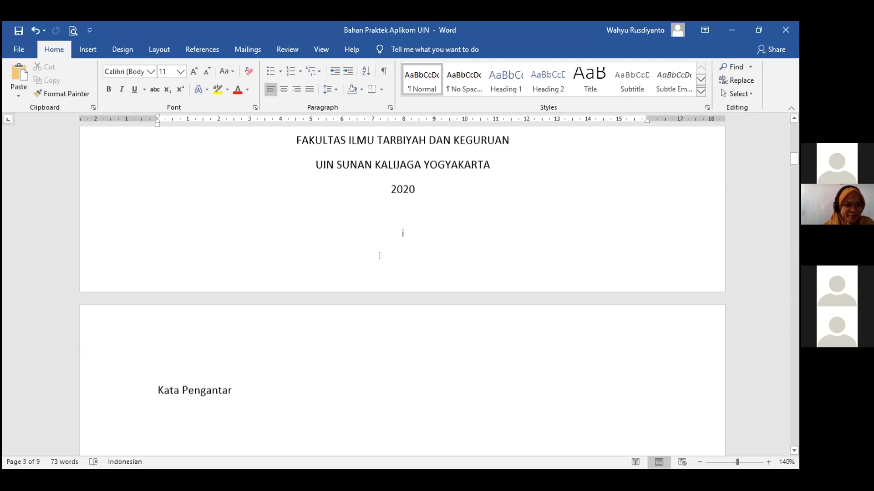
pyautogui.scroll(4, 380, 256)
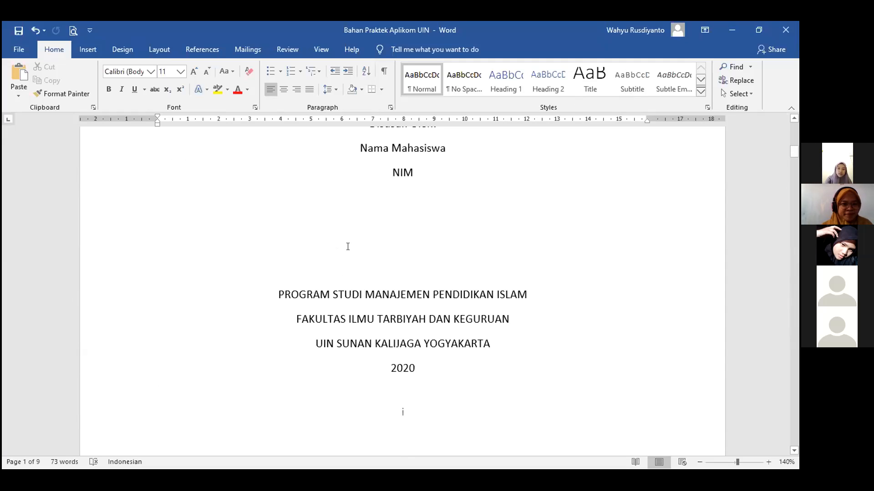
pyautogui.scroll(-10, 395, 256)
pyautogui.scroll(-5, 389, 254)
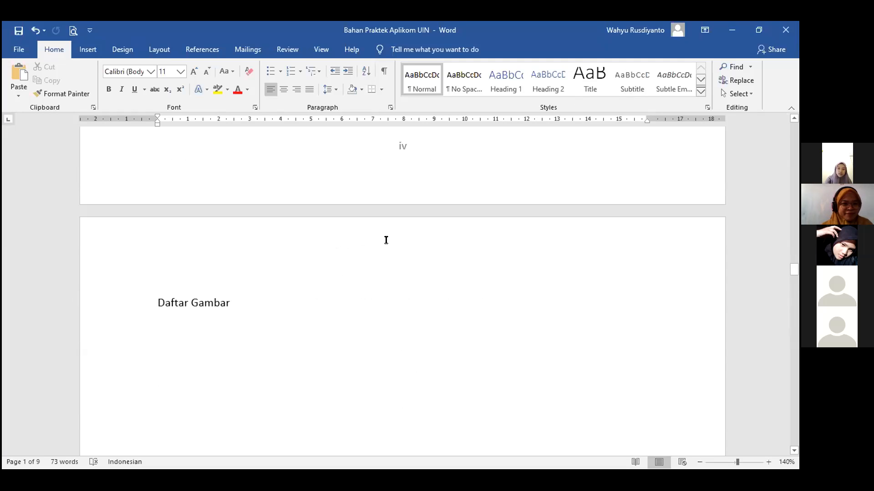
pyautogui.scroll(-15, 386, 241)
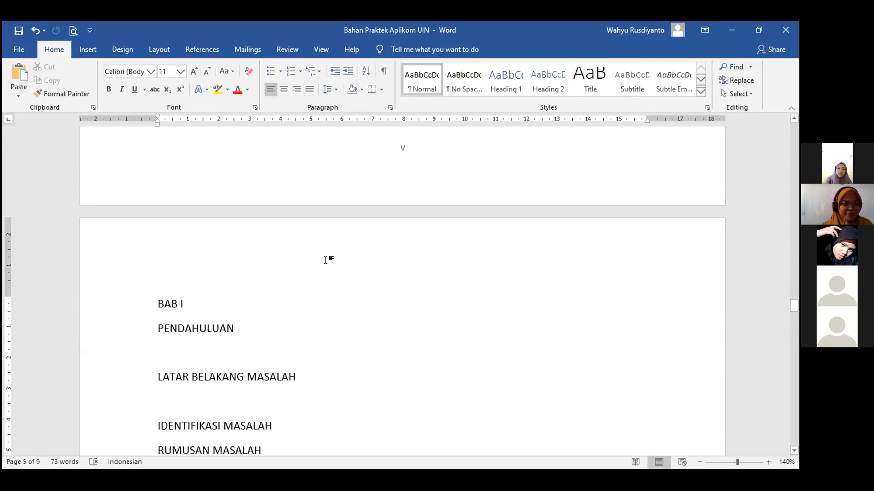
pyautogui.doubleClick(160, 250)
pyautogui.scroll(-2, 132, 237)
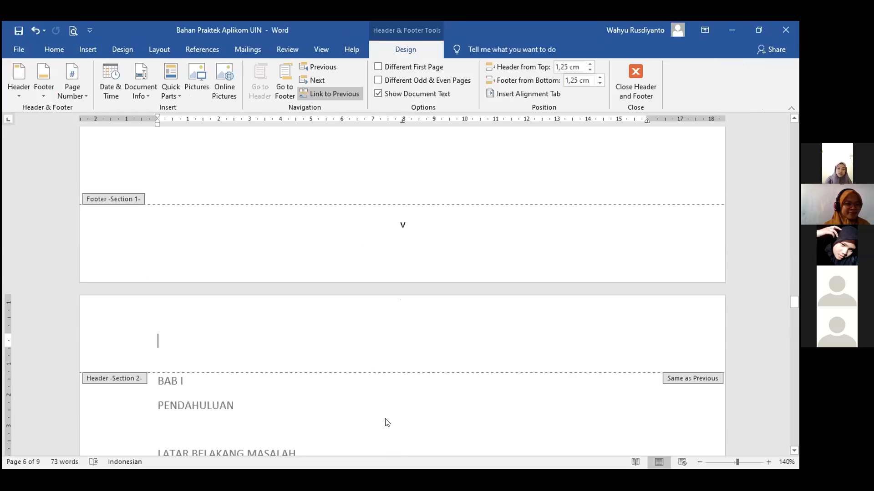
pyautogui.doubleClick(468, 280)
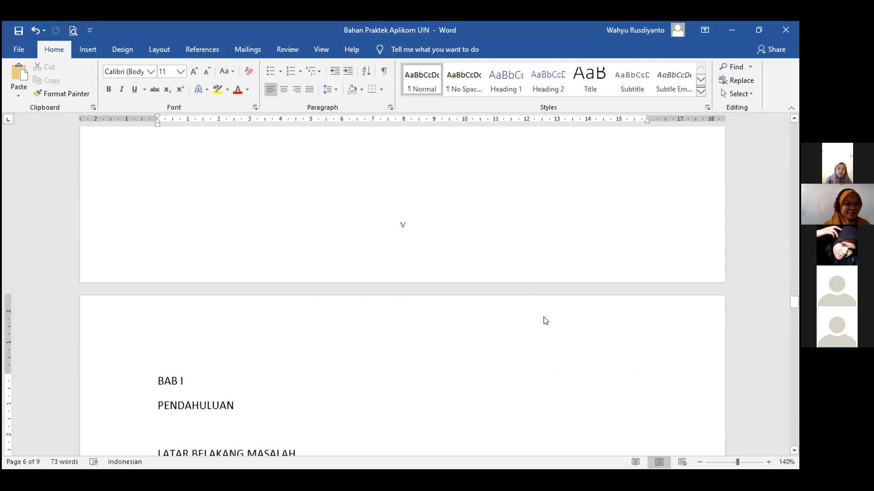
# Return to the title page and open its footer showing page number i.
pyautogui.scroll(2, 472, 354)
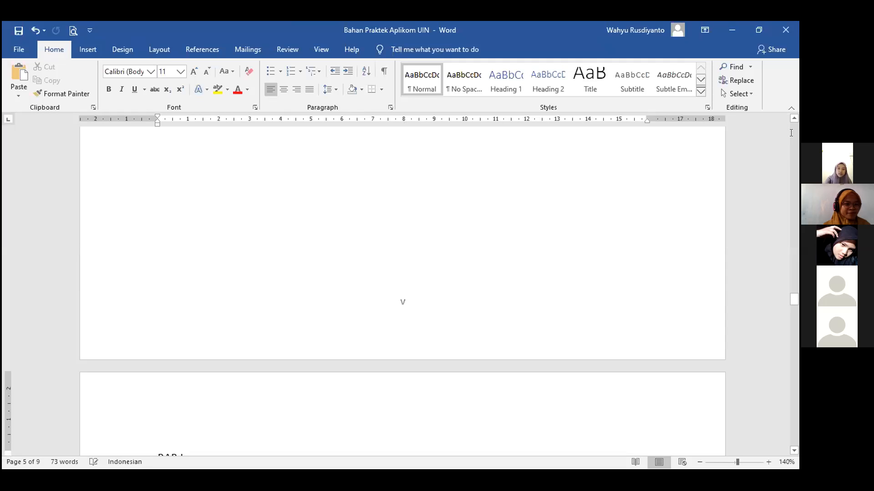
pyautogui.moveTo(794, 299); pyautogui.dragTo(794, 154)
pyautogui.doubleClick(403, 355)
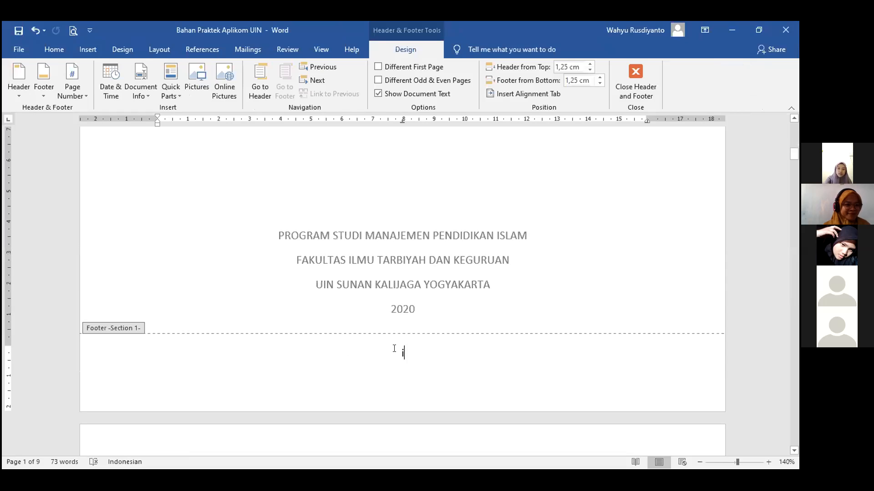
# Remove all existing page numbers from the document.
pyautogui.doubleClick(394, 349)
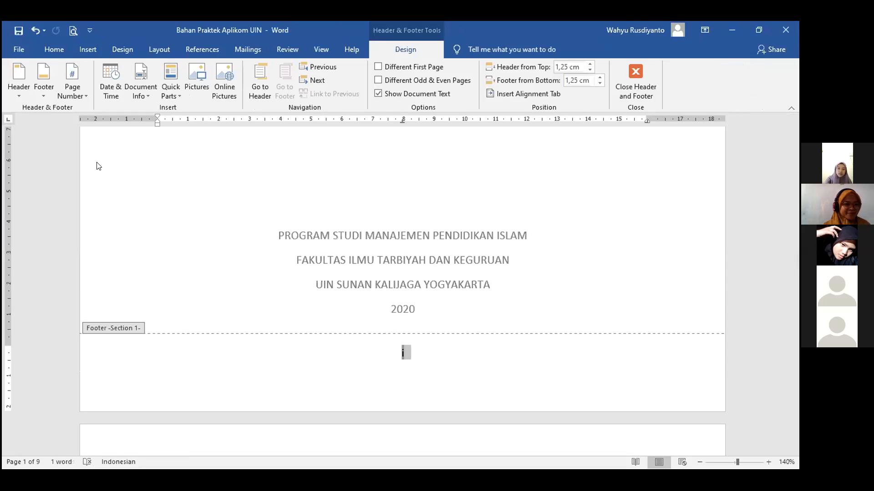
pyautogui.click(73, 87)
pyautogui.click(94, 181)
pyautogui.doubleClick(165, 233)
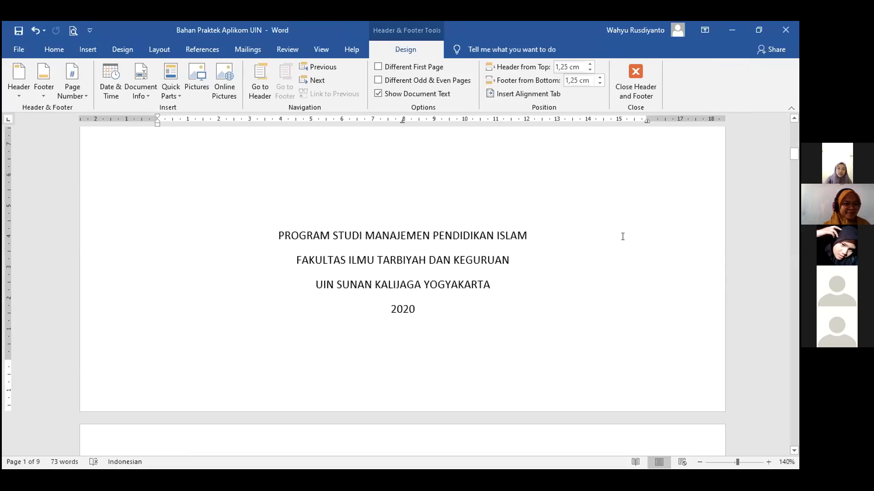
# Go back to the start of the document and reopen the now-empty title page footer.
pyautogui.moveTo(794, 154); pyautogui.dragTo(794, 327)
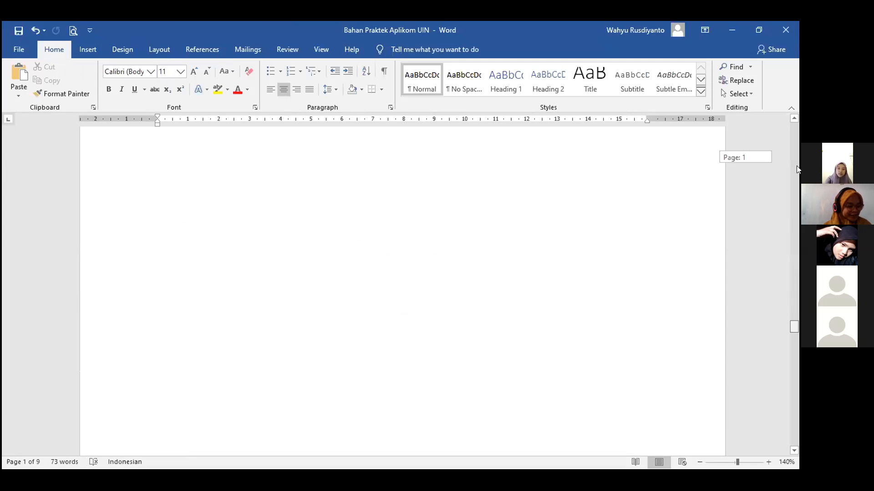
pyautogui.scroll(-5, 477, 278)
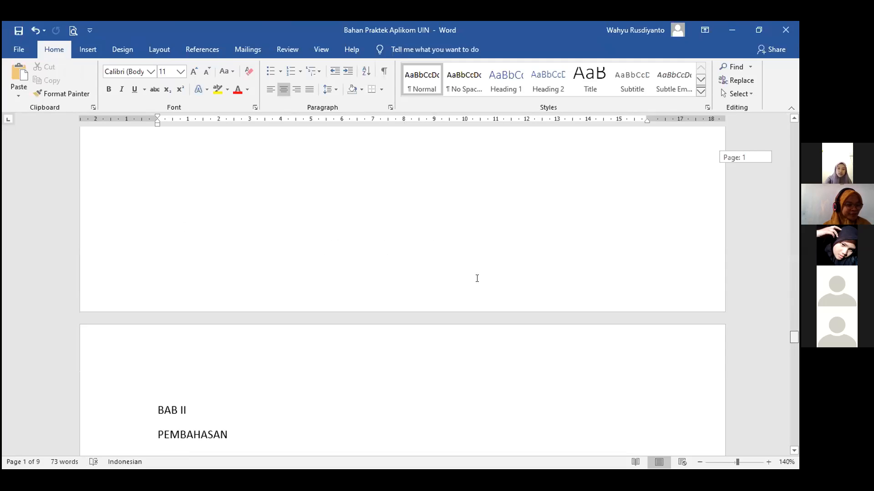
pyautogui.moveTo(794, 337); pyautogui.dragTo(796, 327)
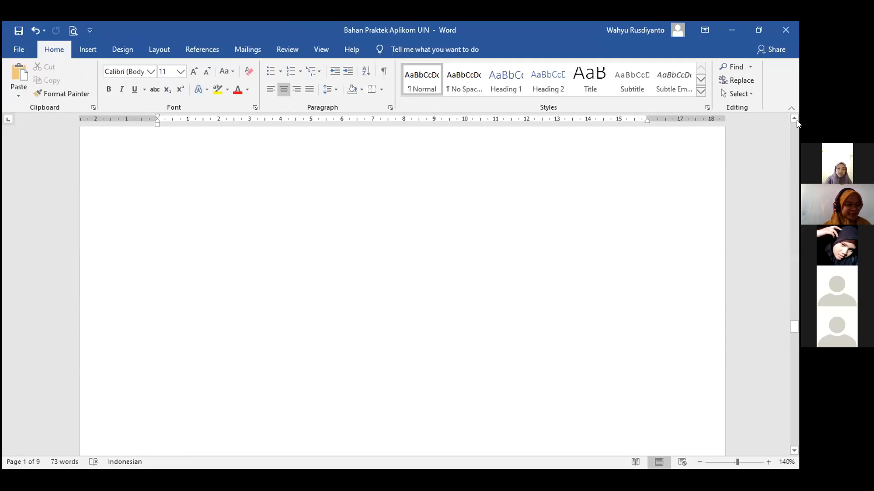
pyautogui.press('Right')
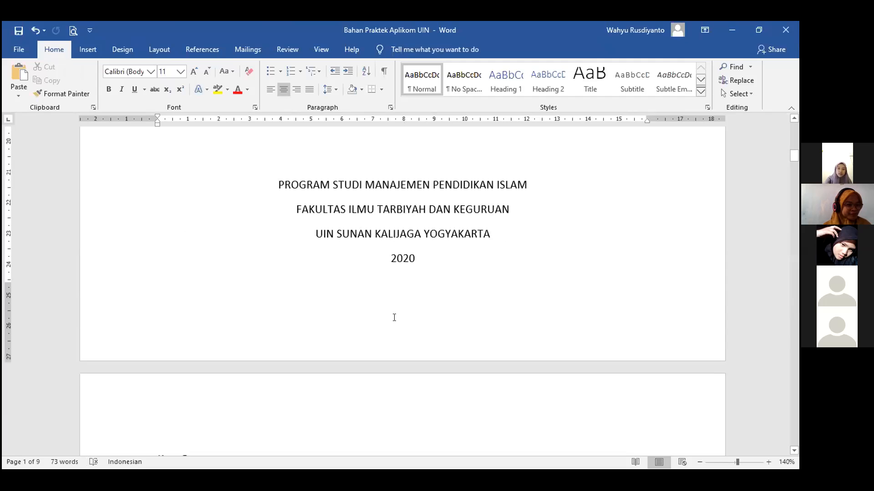
pyautogui.doubleClick(394, 319)
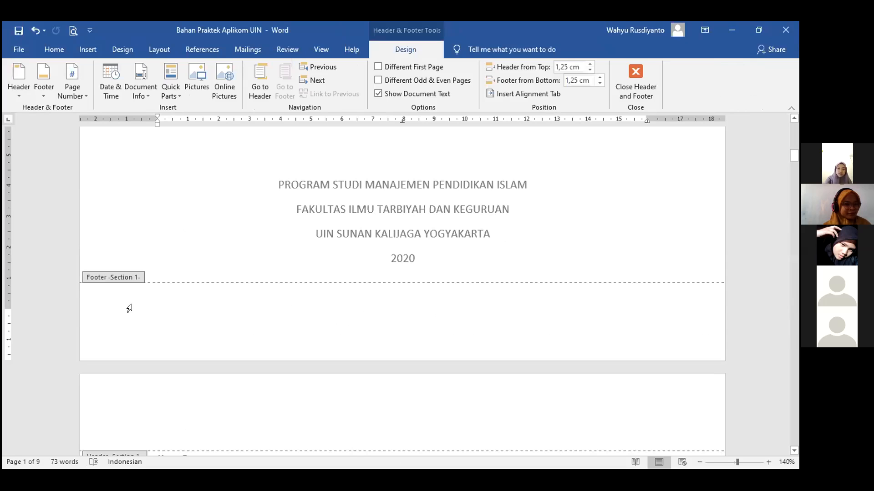
# Insert a centred Nomor Biasa 2 bottom page number and select the new 'i'.
pyautogui.click(73, 96)
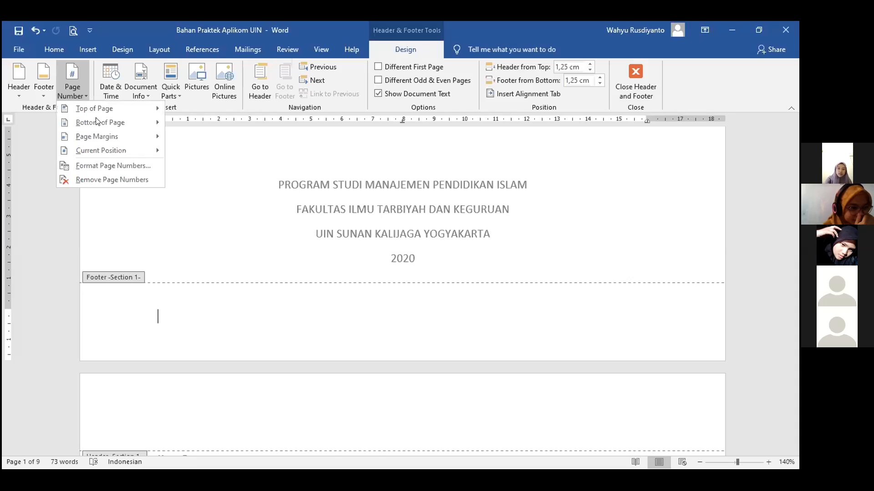
pyautogui.moveTo(97, 121)
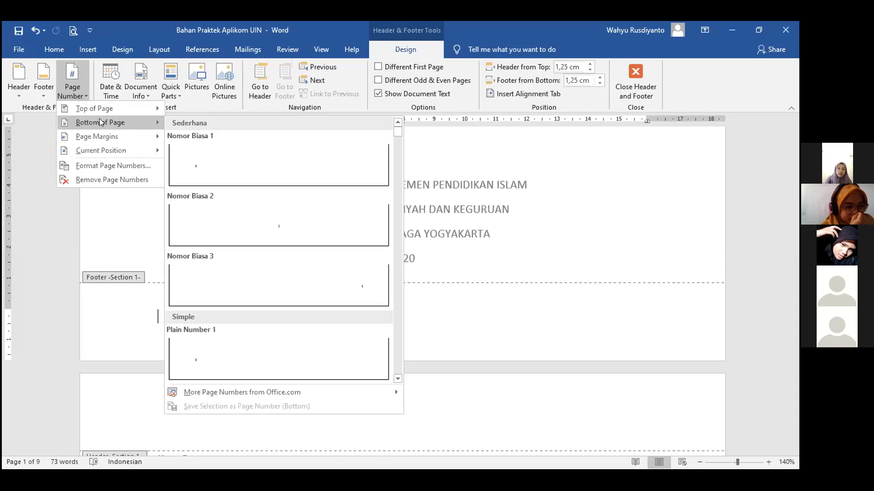
pyautogui.click(261, 216)
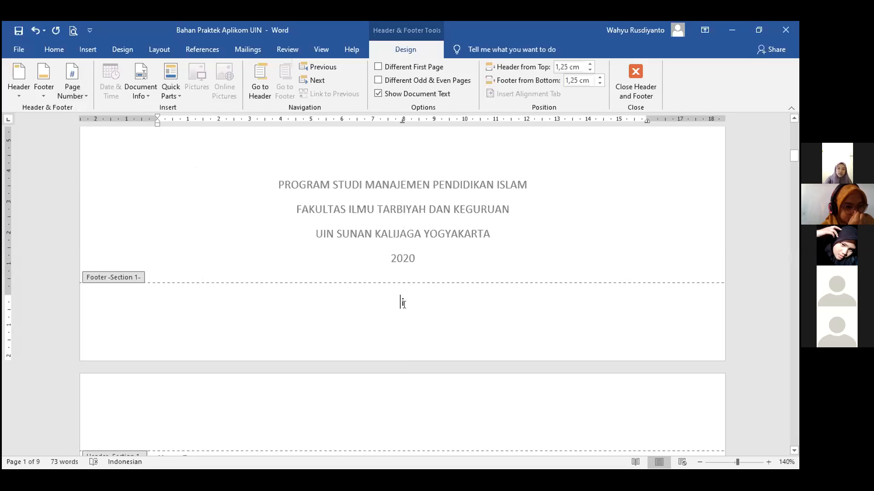
pyautogui.doubleClick(397, 305)
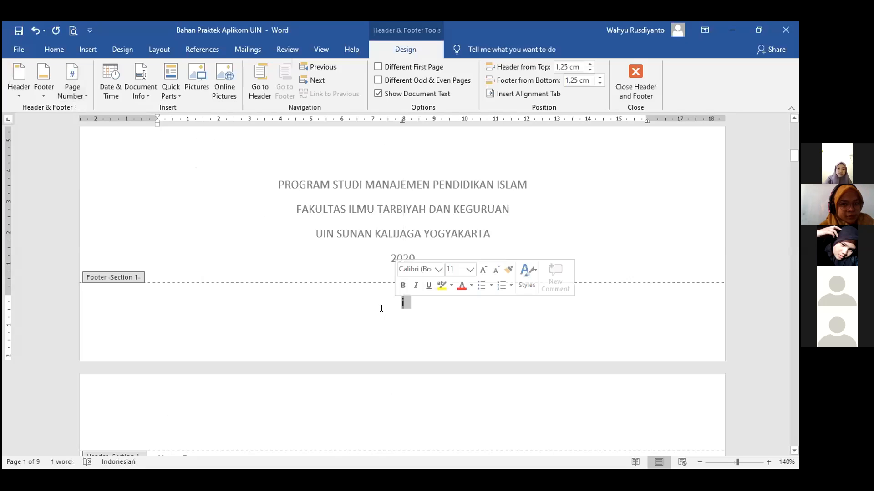
# Set the page number format to lowercase roman i, ii, iii starting at i.
pyautogui.click(85, 97)
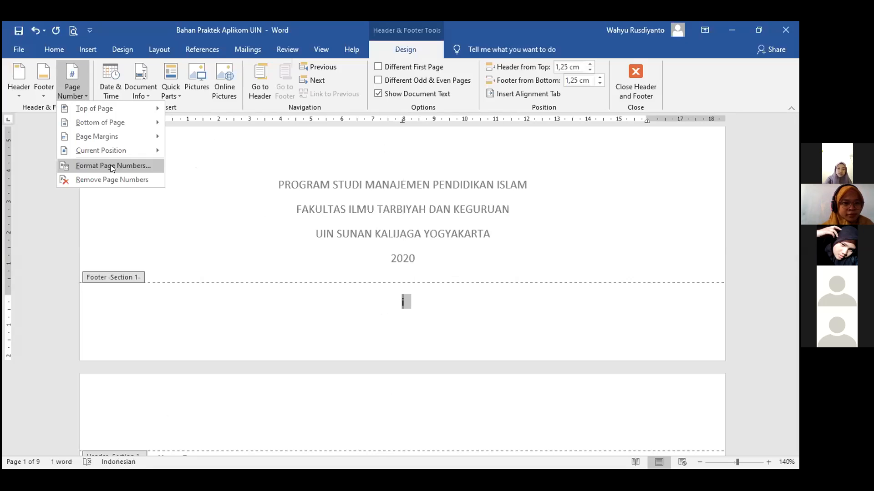
pyautogui.click(111, 166)
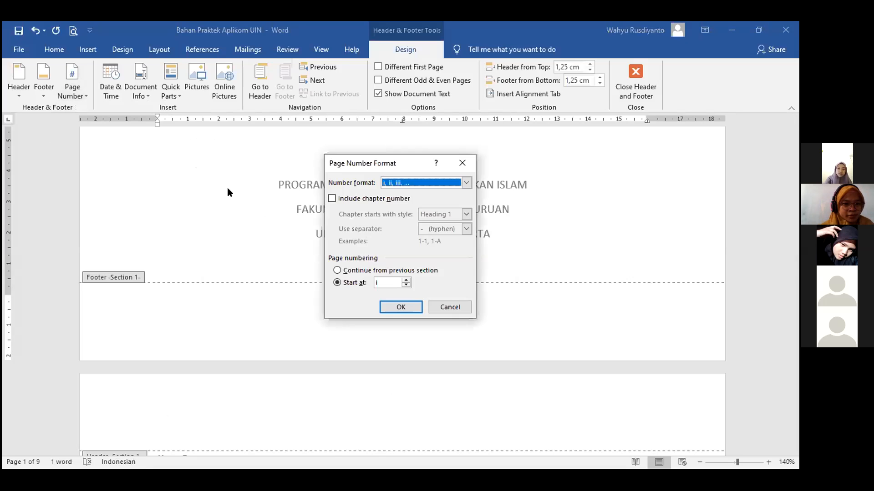
pyautogui.moveTo(324, 162); pyautogui.dragTo(234, 152)
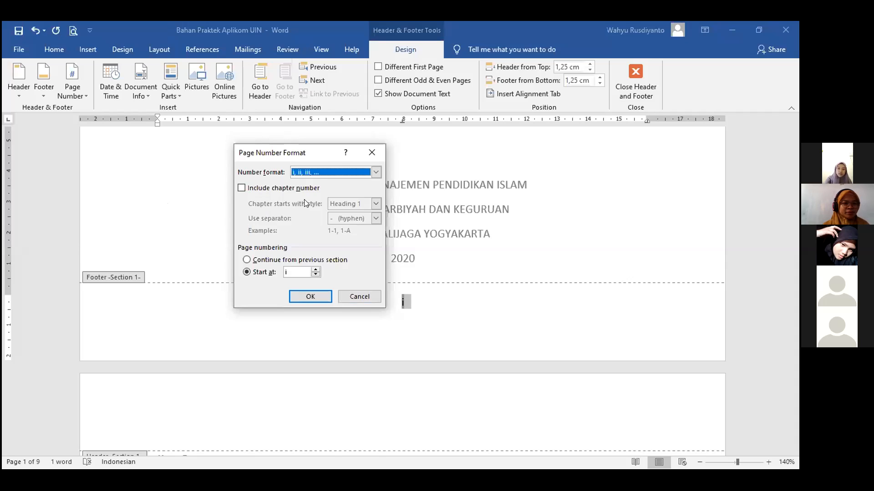
pyautogui.click(375, 173)
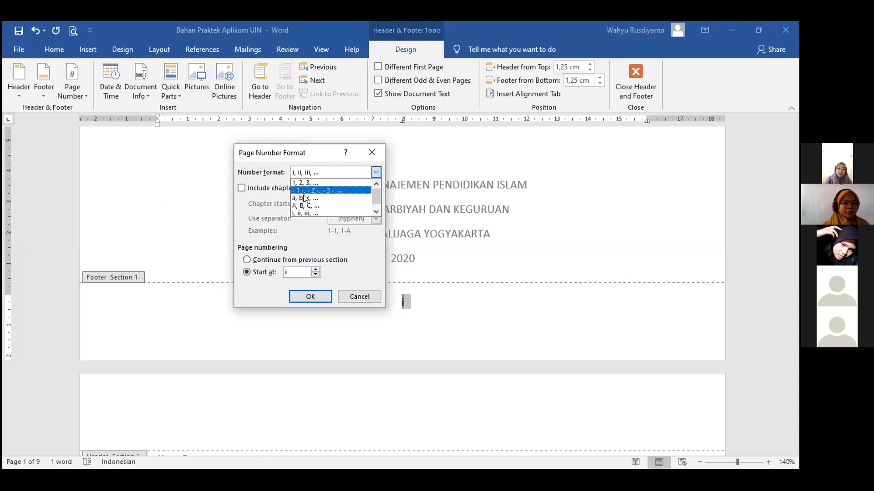
pyautogui.click(376, 211)
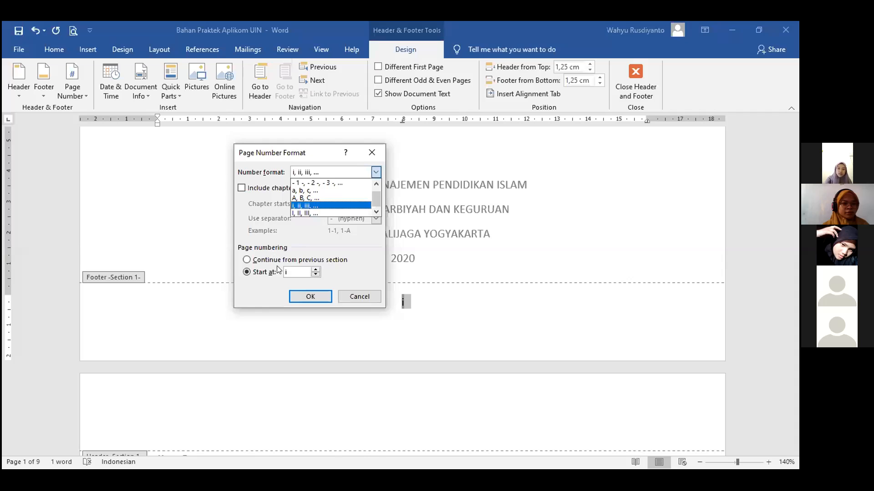
pyautogui.click(261, 276)
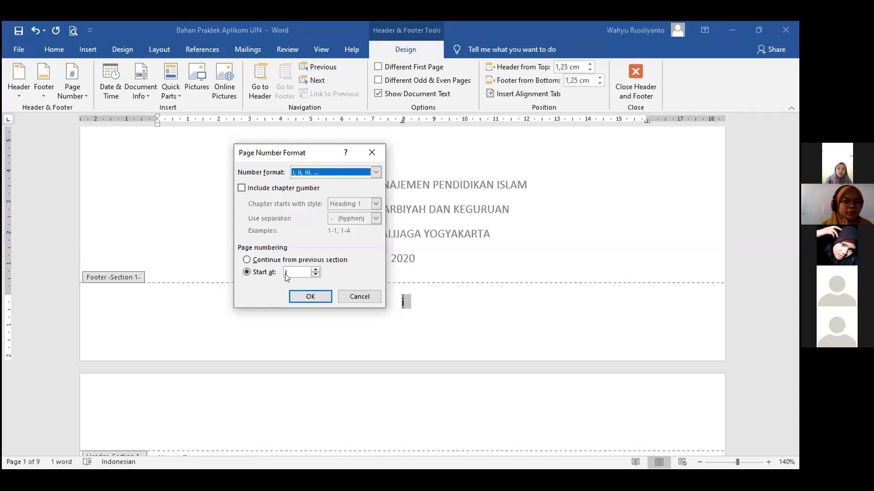
pyautogui.click(308, 297)
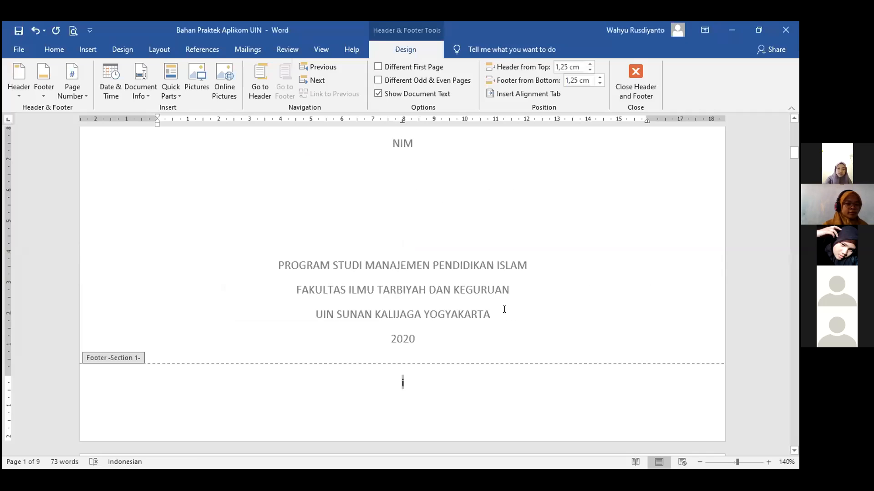
pyautogui.scroll(-4, 411, 208)
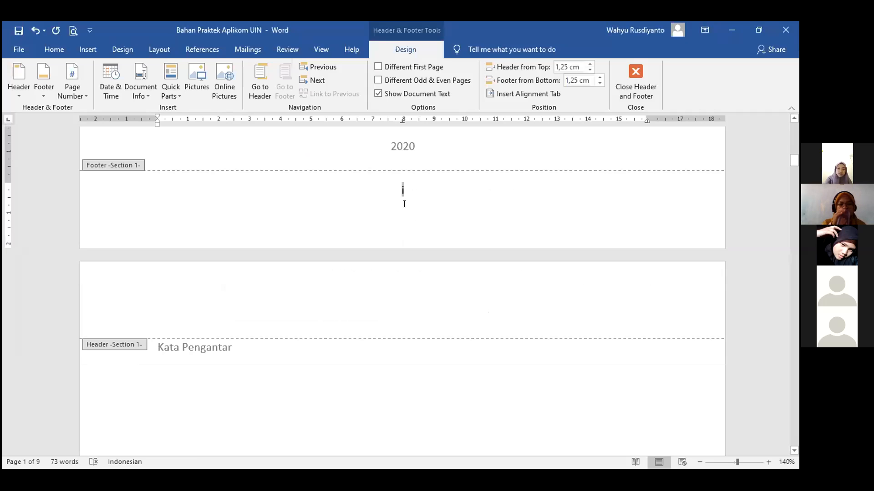
pyautogui.scroll(1, 404, 204)
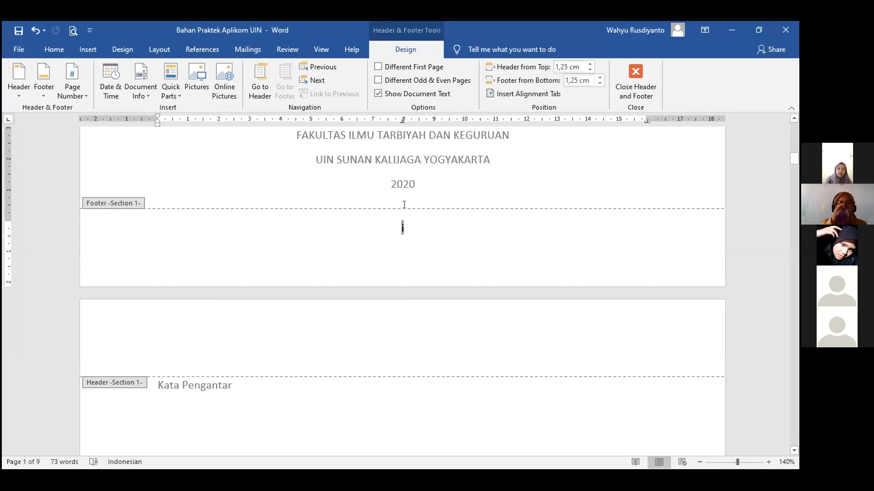
pyautogui.scroll(-1, 404, 205)
pyautogui.scroll(2, 149, 264)
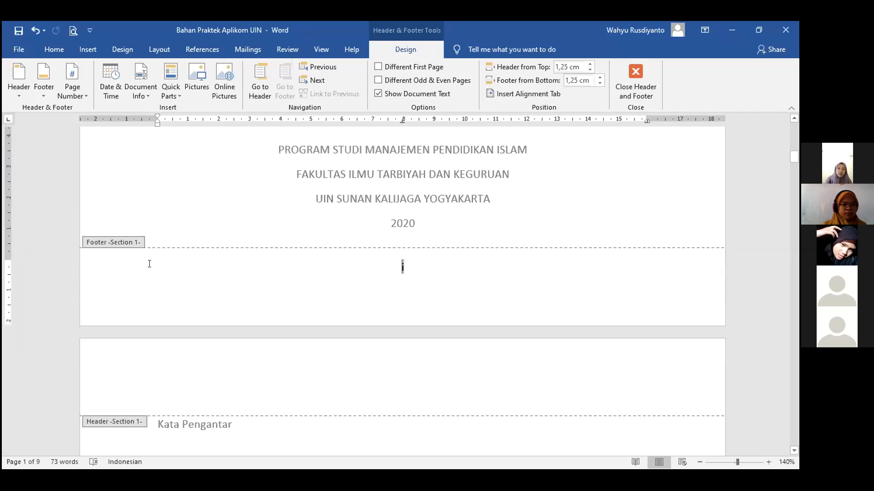
pyautogui.scroll(1, 197, 207)
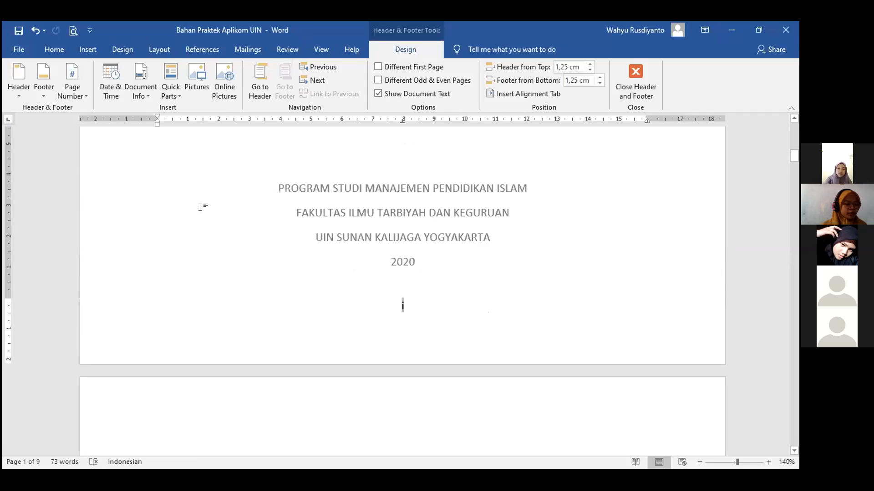
pyautogui.doubleClick(208, 212)
pyautogui.scroll(-3, 208, 212)
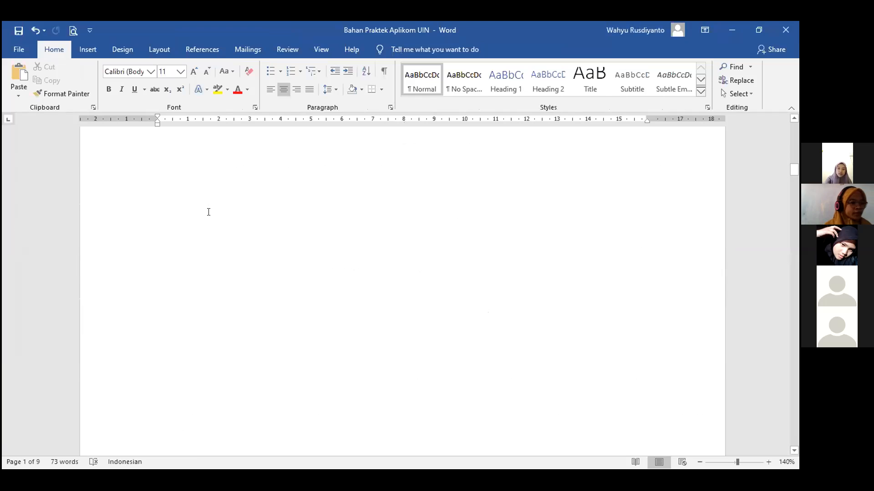
pyautogui.scroll(-3, 210, 216)
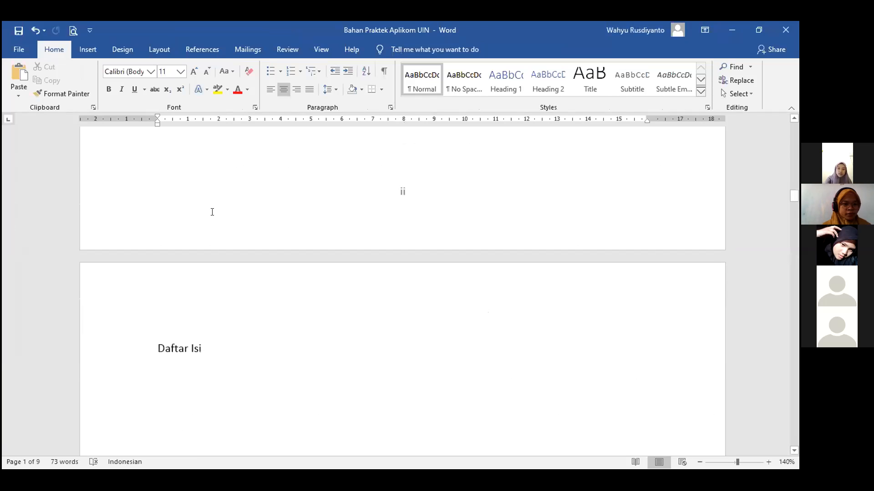
pyautogui.scroll(-5, 212, 212)
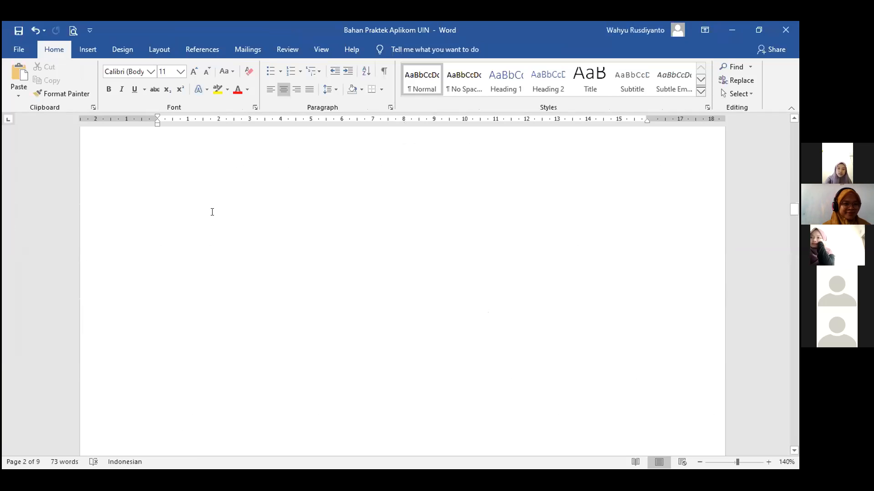
pyautogui.scroll(-3, 212, 212)
pyautogui.scroll(-3, 212, 212)
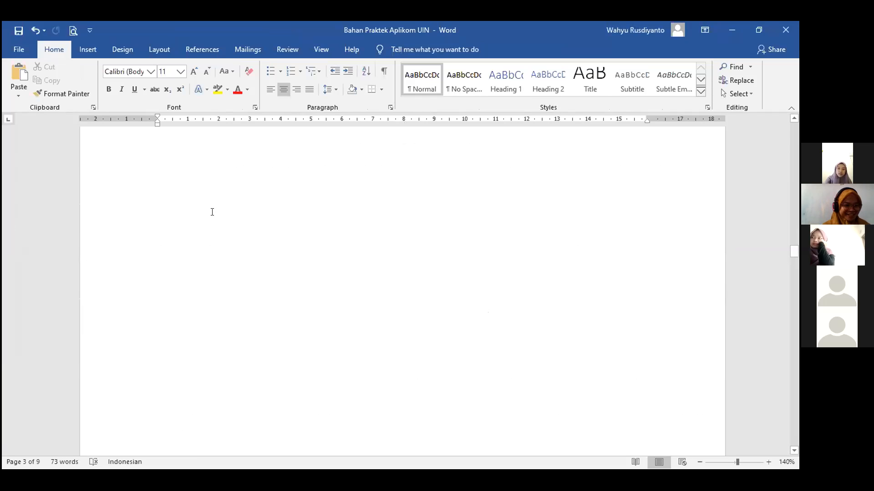
pyautogui.scroll(-3, 212, 212)
pyautogui.scroll(-3, 212, 212)
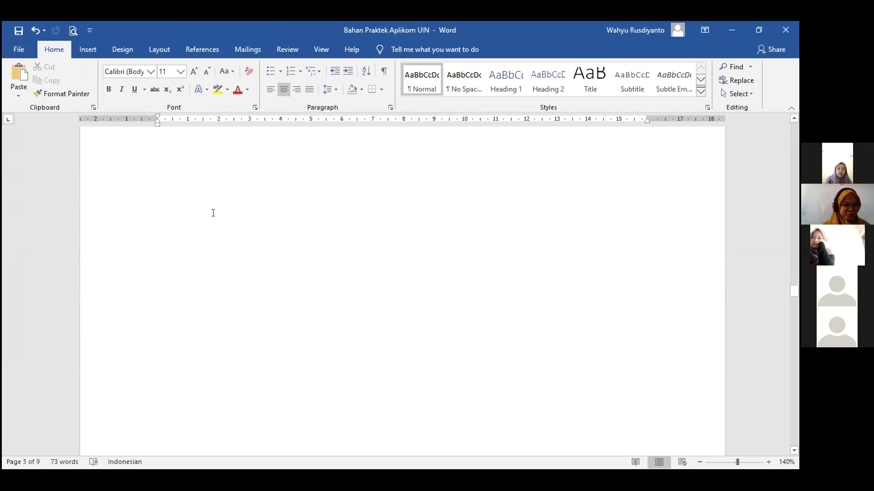
pyautogui.scroll(-3, 212, 212)
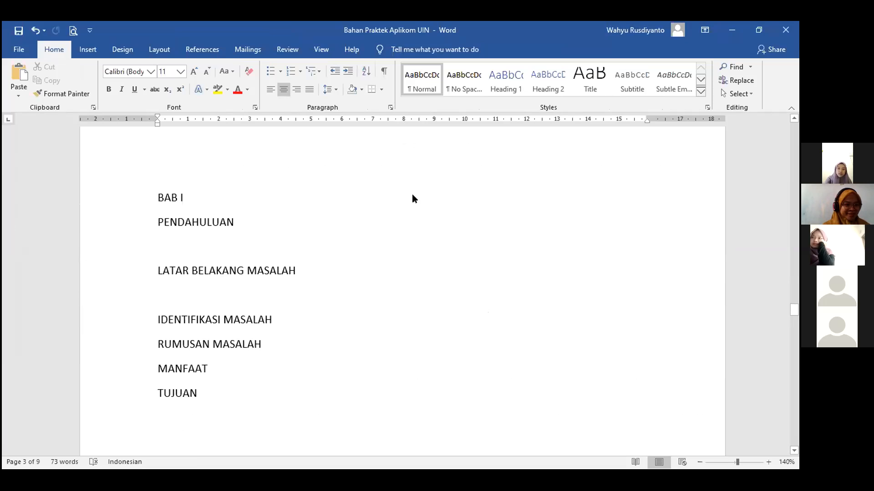
pyautogui.scroll(3, 403, 197)
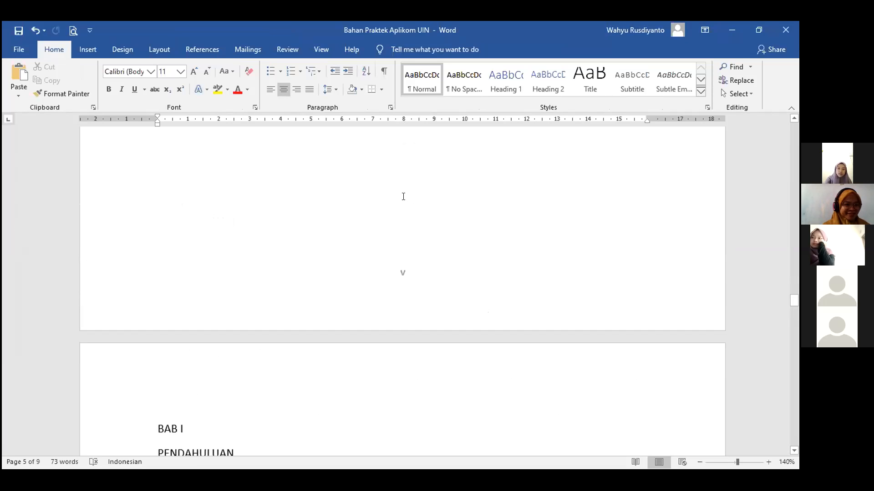
pyautogui.scroll(1, 404, 196)
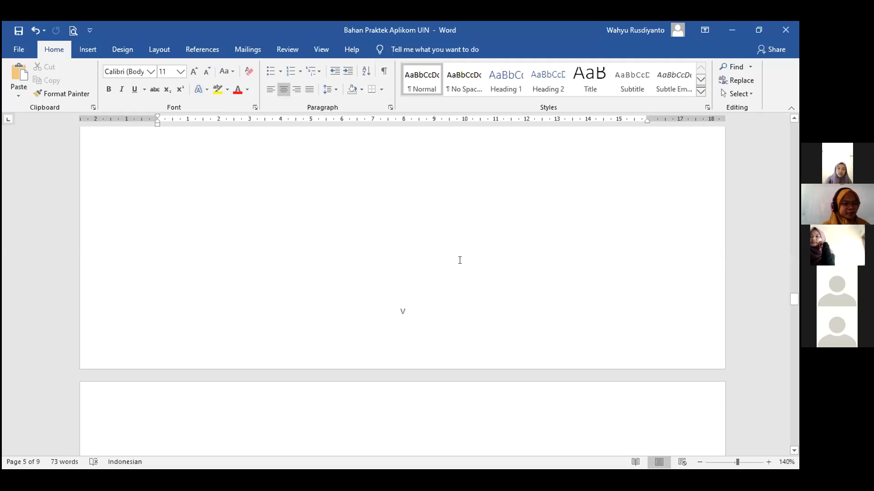
pyautogui.scroll(-3, 456, 260)
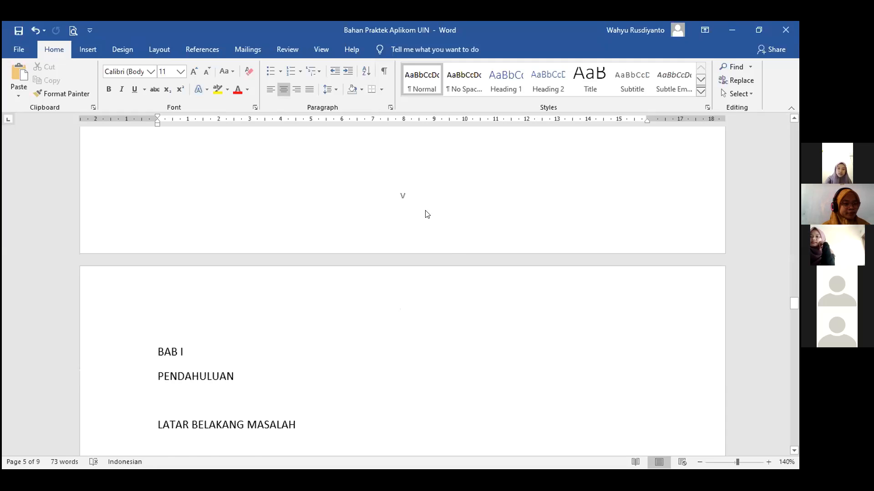
pyautogui.scroll(-15, 427, 213)
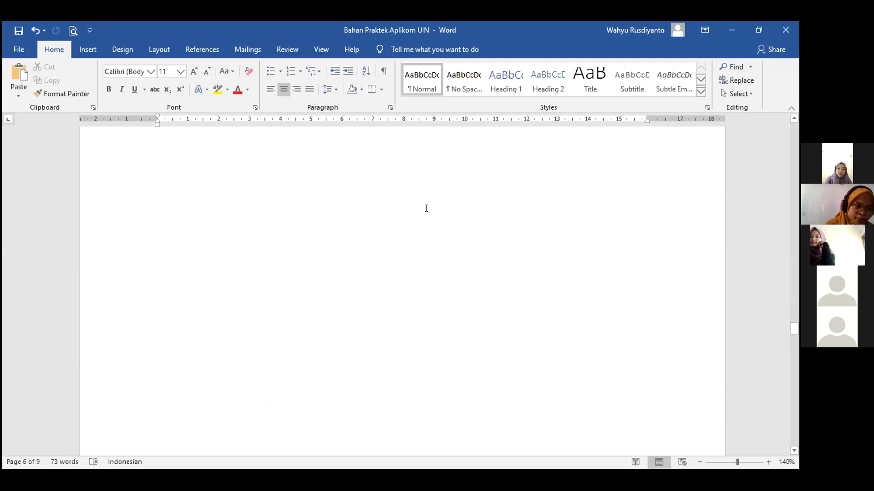
pyautogui.scroll(1, 426, 208)
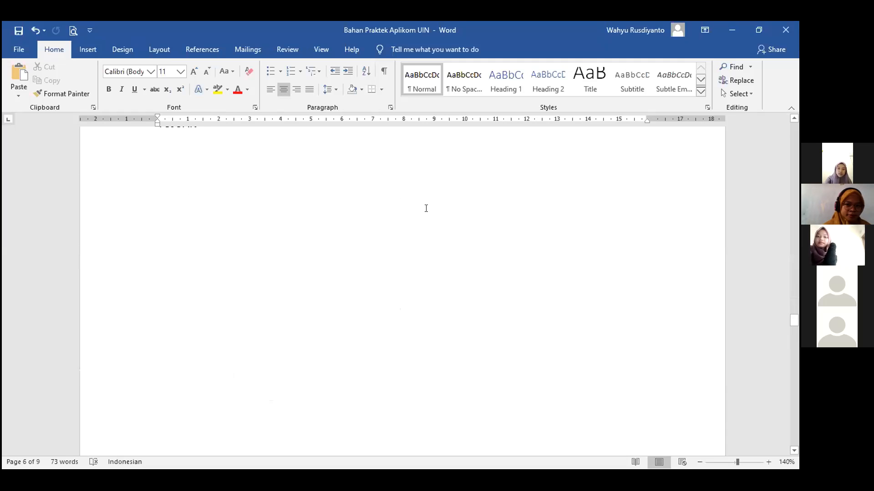
pyautogui.scroll(3, 426, 208)
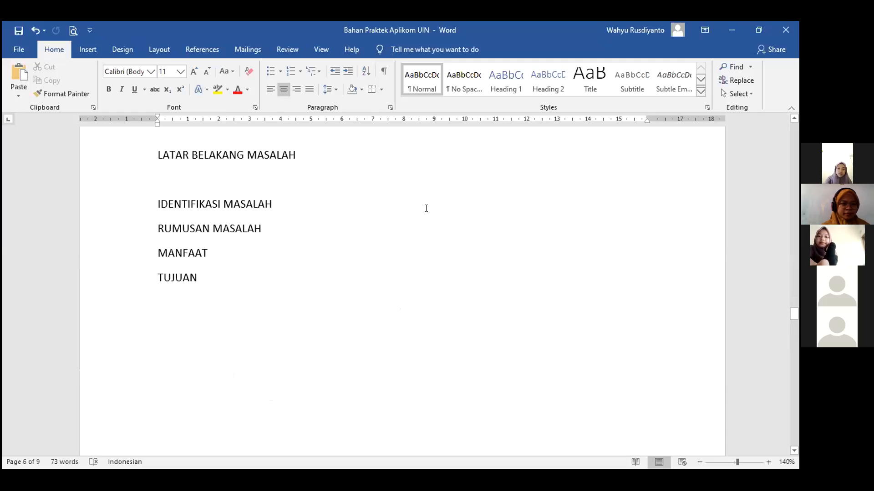
pyautogui.scroll(-10, 411, 209)
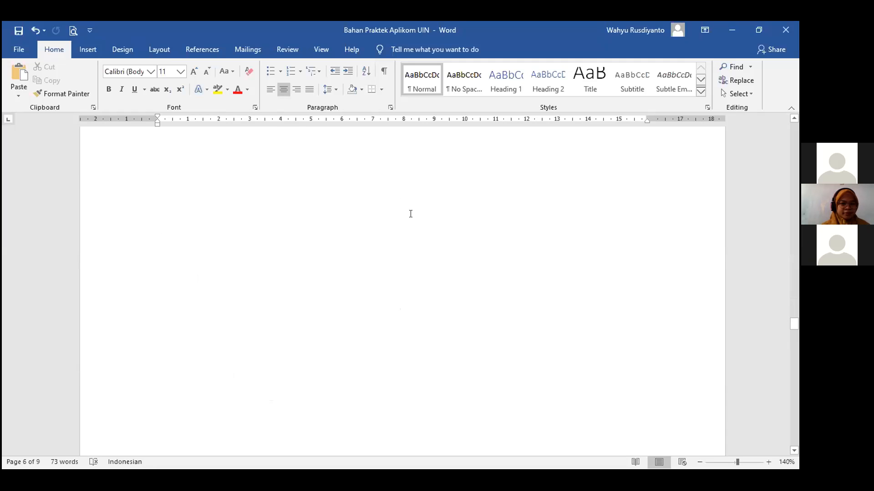
pyautogui.scroll(1, 411, 210)
pyautogui.scroll(-4, 411, 209)
pyautogui.scroll(8, 411, 210)
pyautogui.scroll(10, 411, 209)
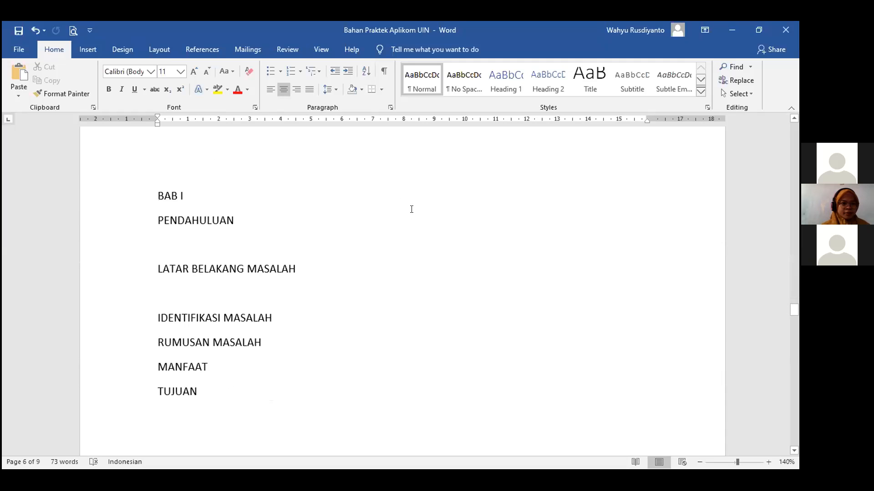
pyautogui.scroll(-5, 412, 210)
pyautogui.scroll(4, 411, 209)
pyautogui.scroll(-3, 413, 217)
pyautogui.scroll(-10, 400, 214)
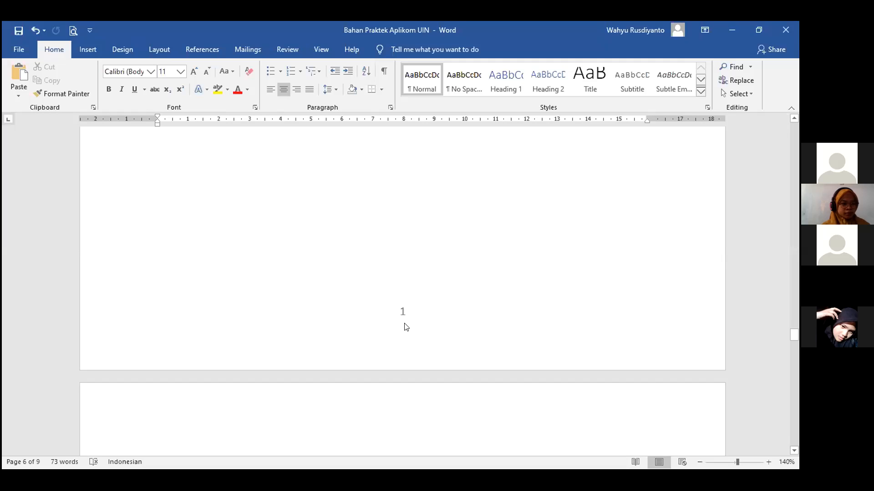
# Keep Section 2's footer numbering as 1, 2, 3 starting at 1, then exit the footer.
pyautogui.doubleClick(402, 313)
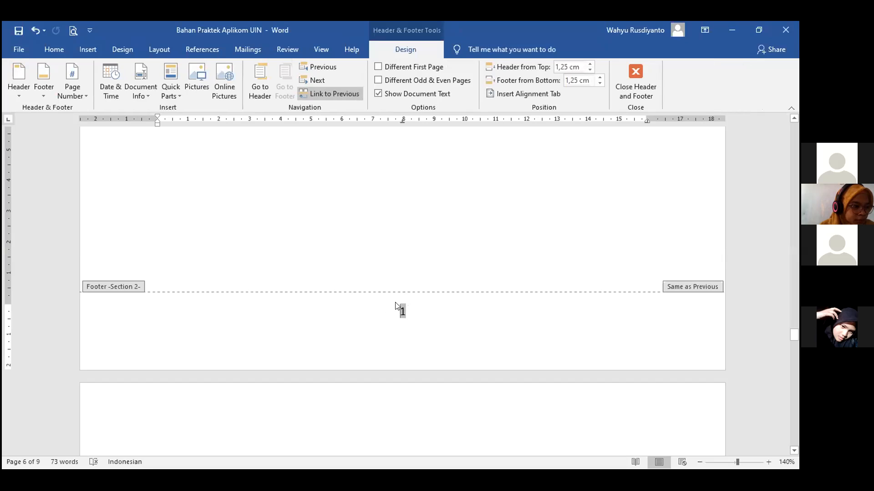
pyautogui.click(81, 97)
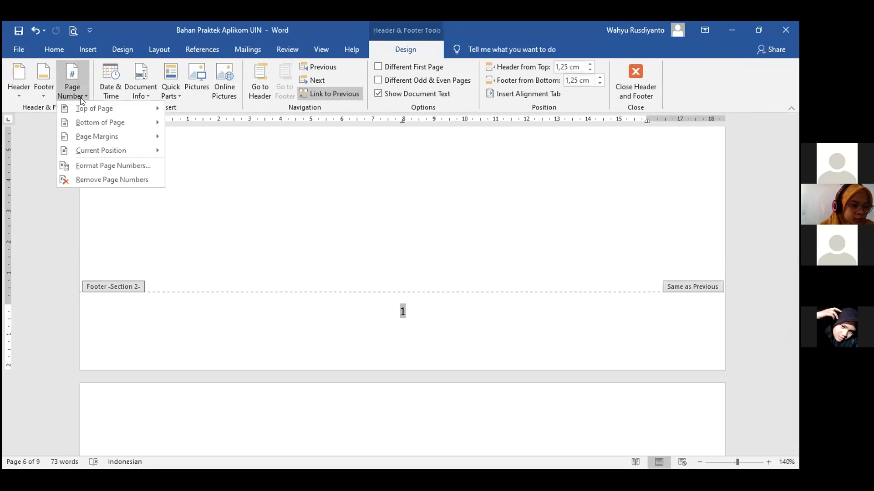
pyautogui.click(120, 170)
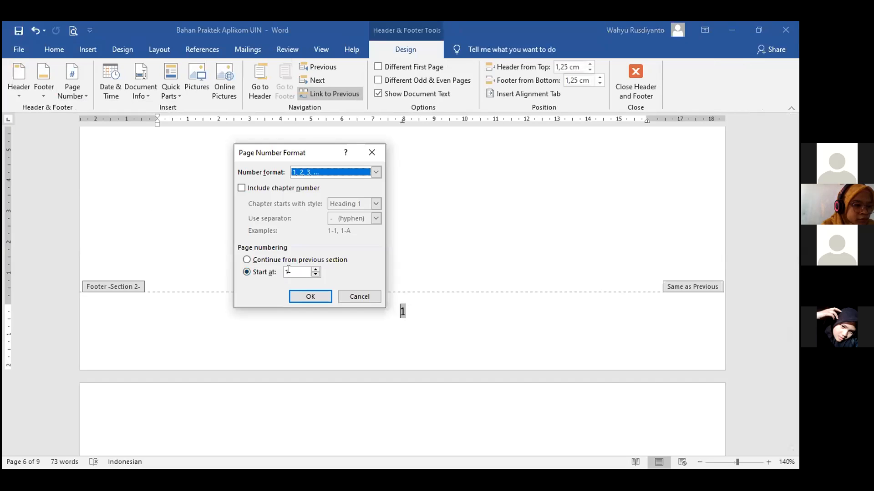
pyautogui.click(367, 171)
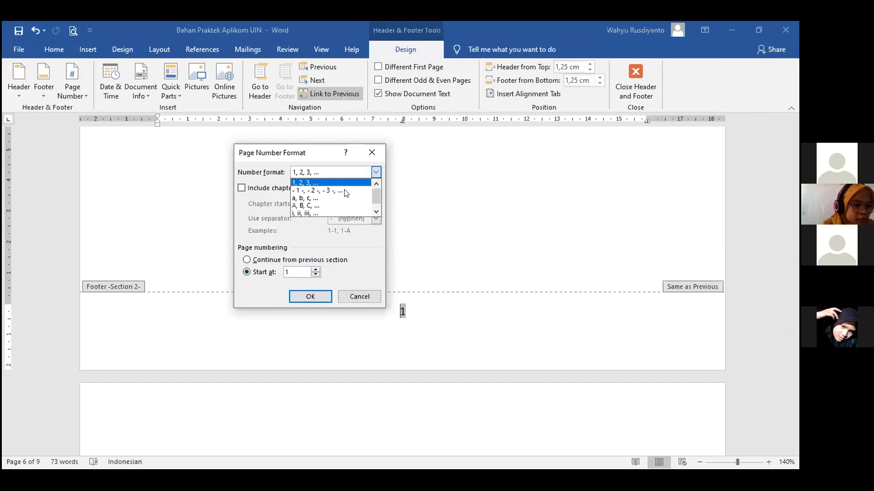
pyautogui.click(326, 181)
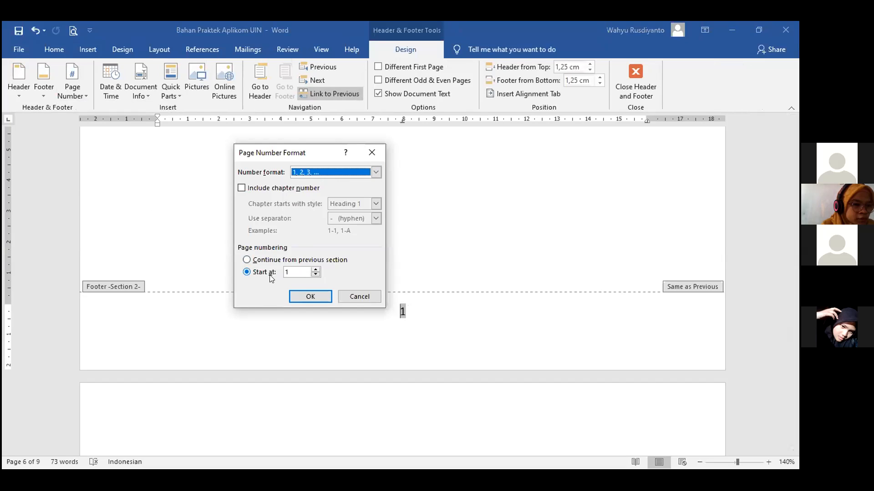
pyautogui.click(311, 297)
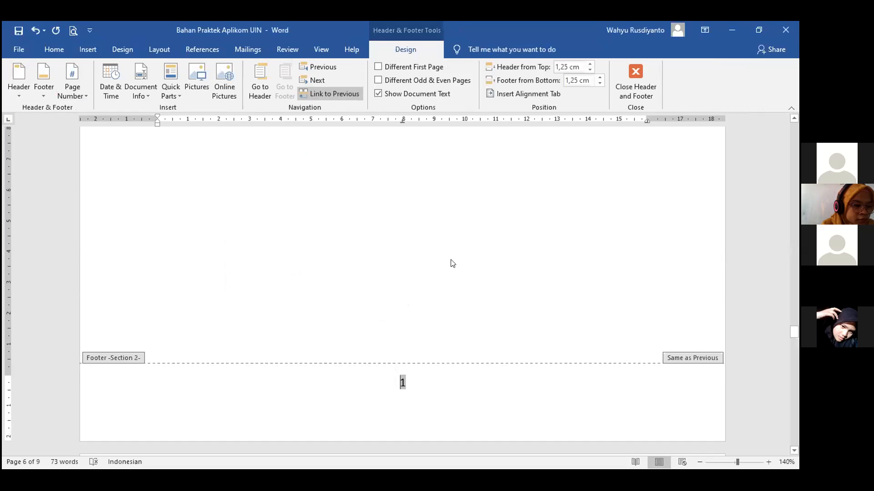
pyautogui.doubleClick(511, 260)
pyautogui.scroll(-3, 445, 236)
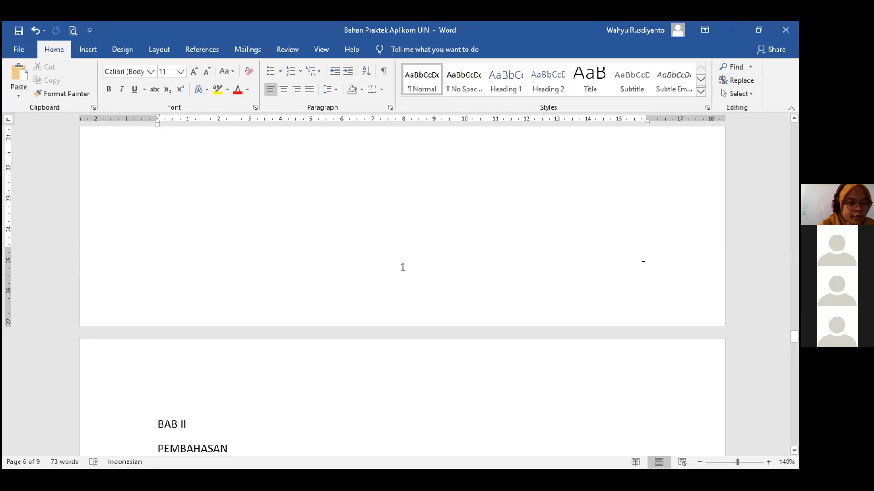
pyautogui.scroll(-10, 477, 235)
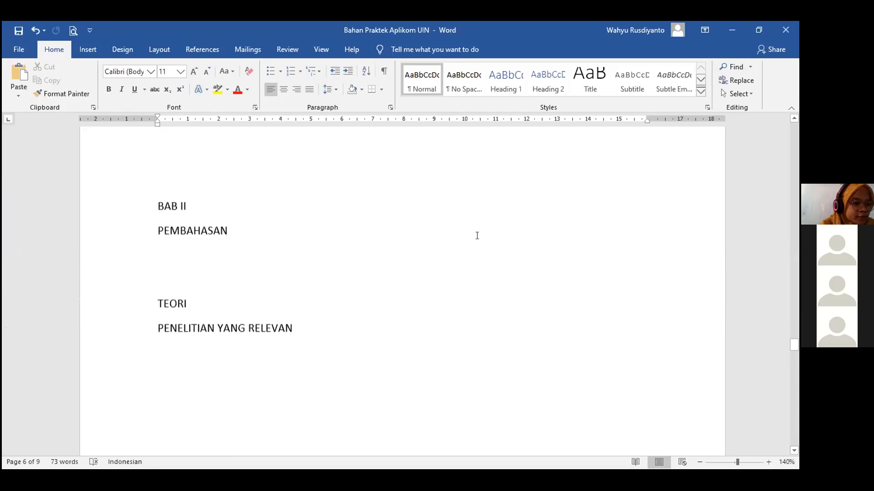
pyautogui.scroll(-3, 478, 235)
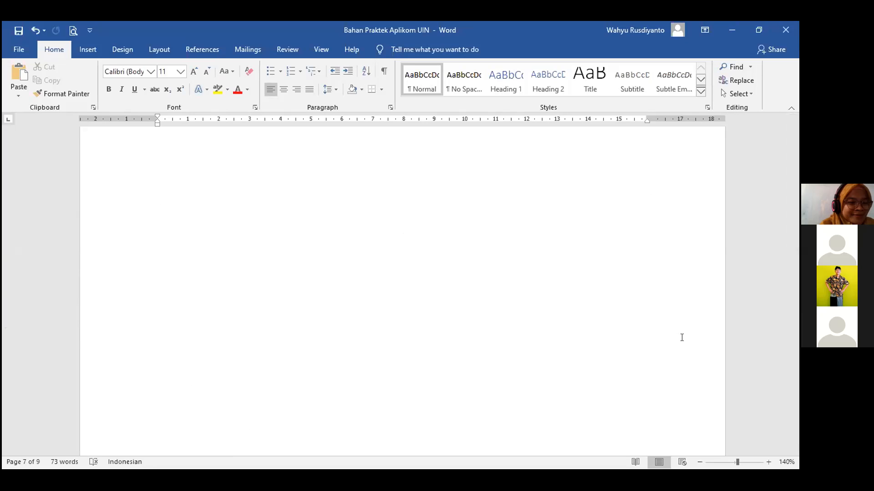
pyautogui.scroll(15, 377, 289)
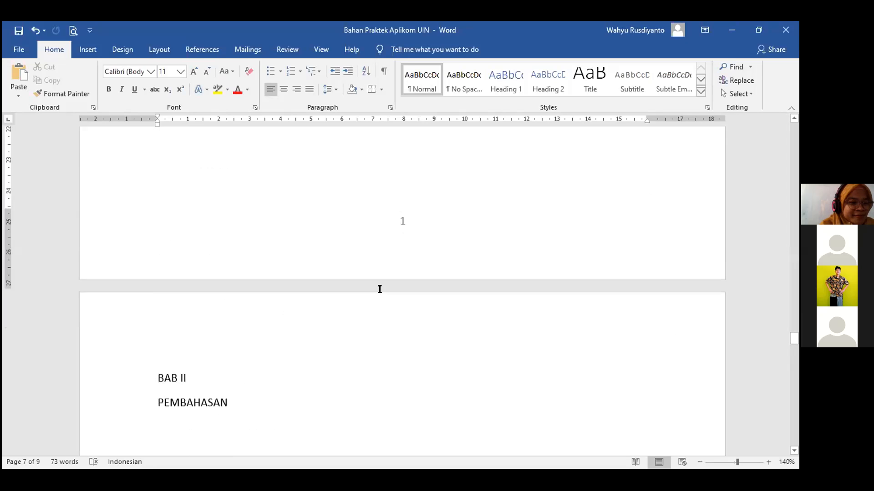
pyautogui.scroll(-20, 405, 301)
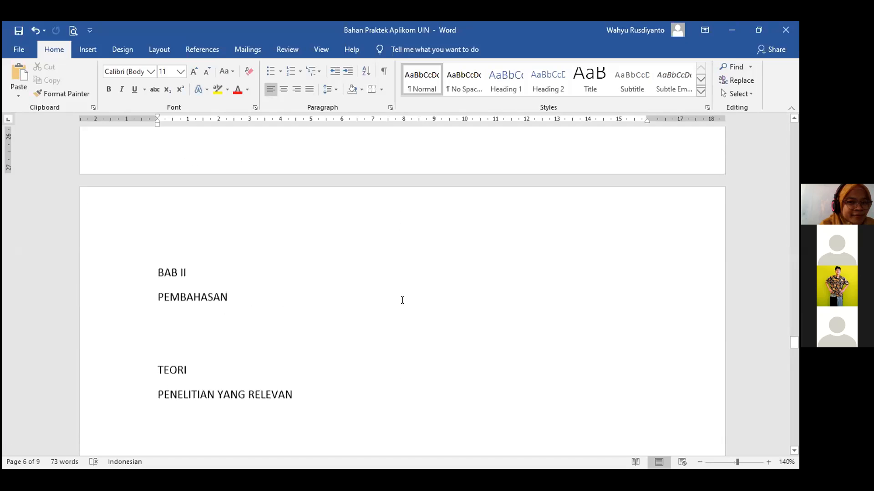
pyautogui.scroll(-15, 404, 301)
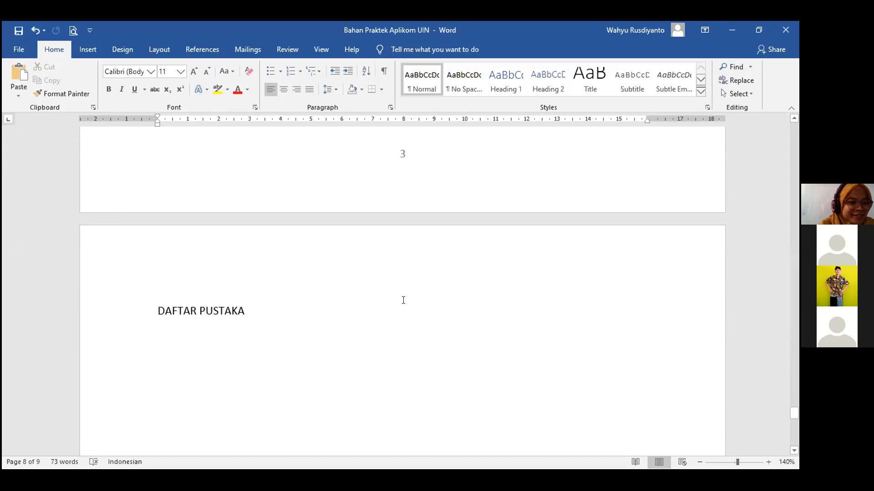
pyautogui.scroll(-15, 403, 300)
pyautogui.scroll(8, 570, 329)
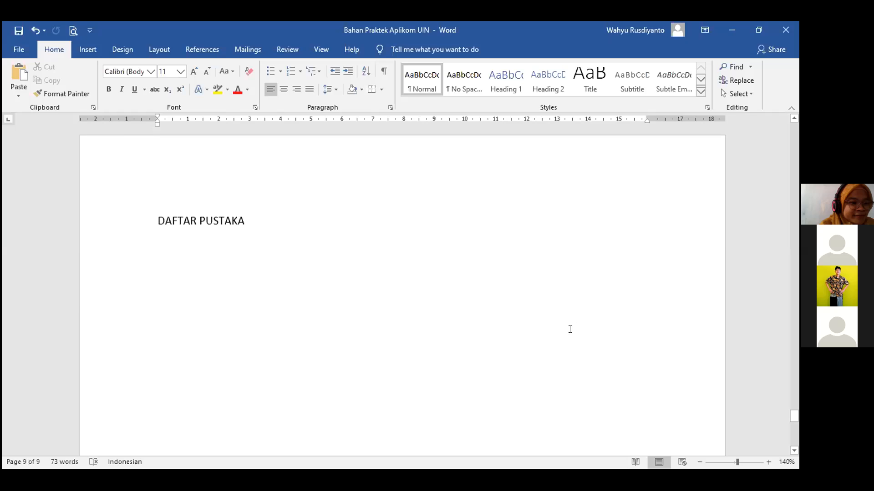
pyautogui.moveTo(794, 403); pyautogui.dragTo(794, 133)
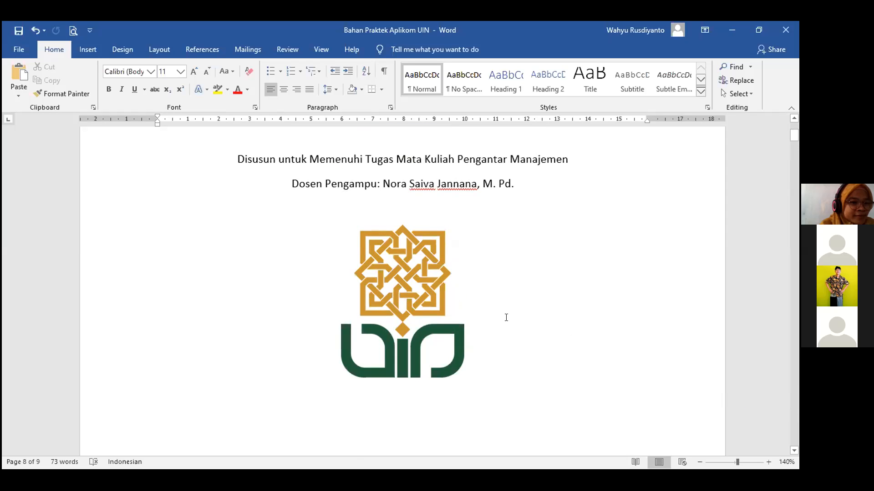
pyautogui.scroll(3, 506, 317)
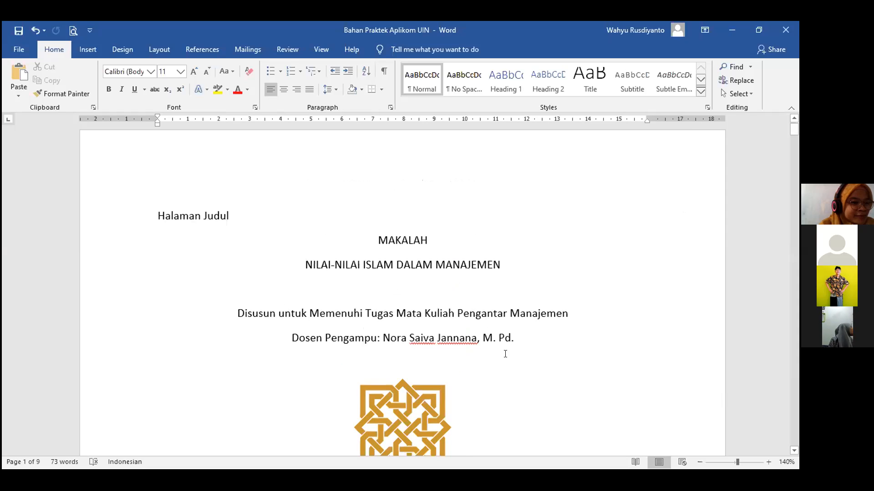
pyautogui.click(488, 382)
pyautogui.scroll(3, 487, 381)
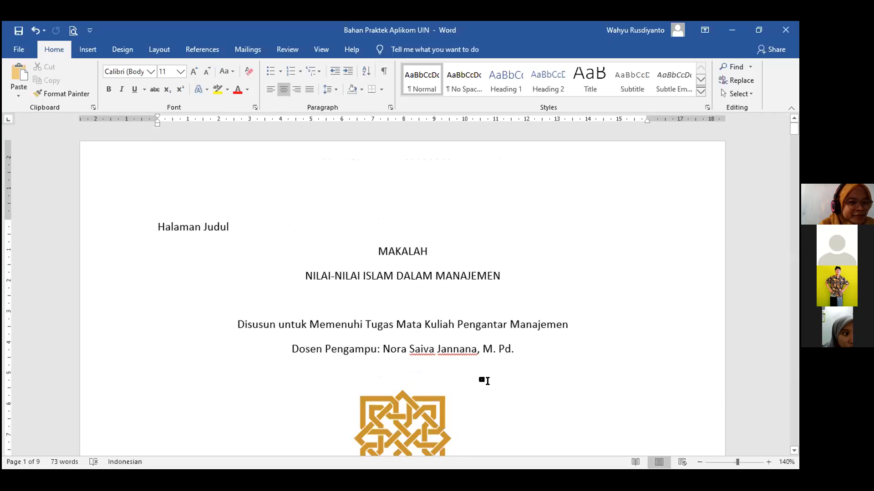
pyautogui.scroll(-2, 484, 359)
pyautogui.scroll(1, 232, 259)
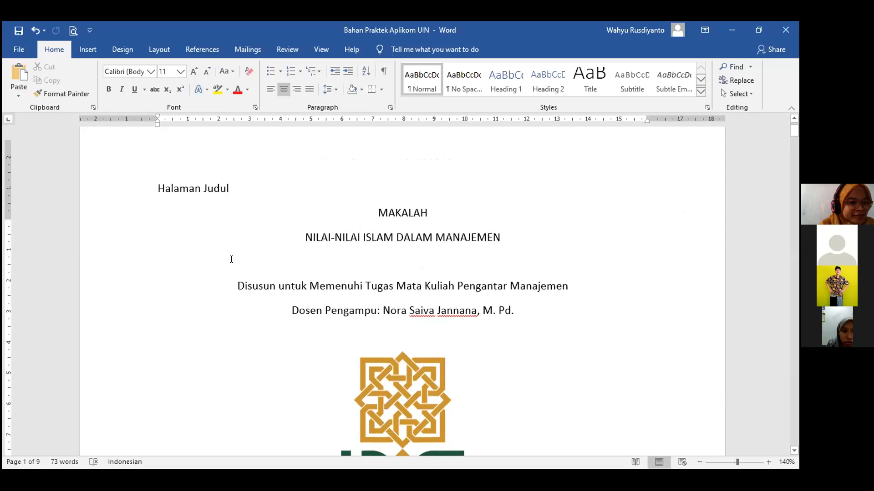
pyautogui.scroll(1, 231, 259)
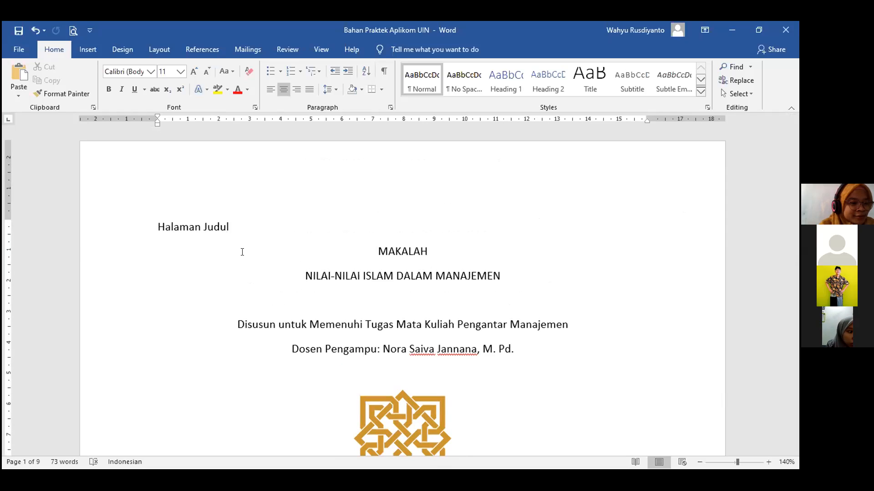
pyautogui.click(253, 212)
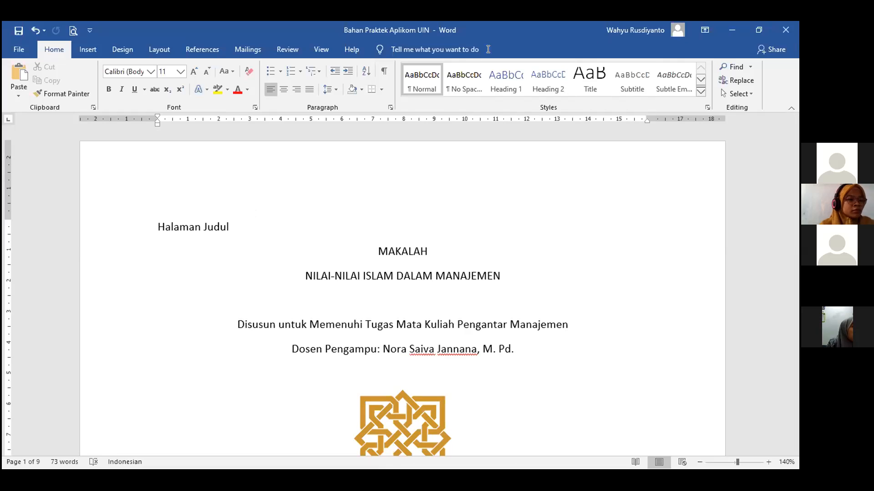
pyautogui.hotkey('alt', 'Tab')
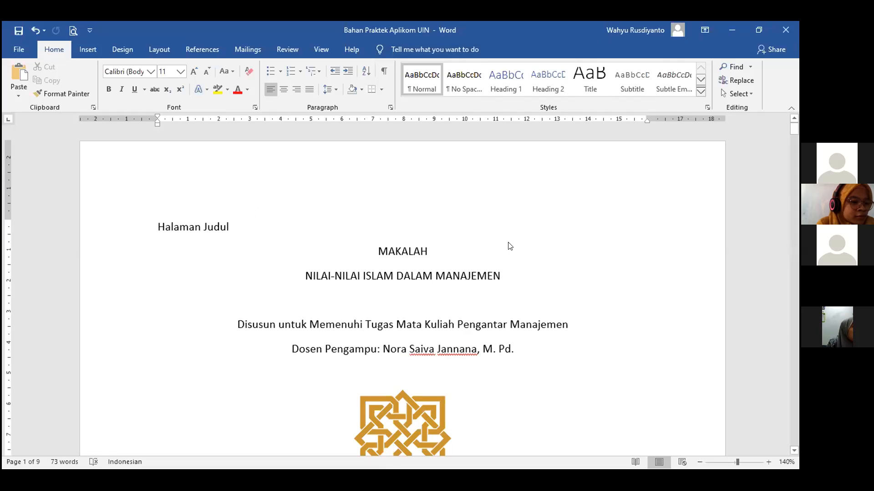
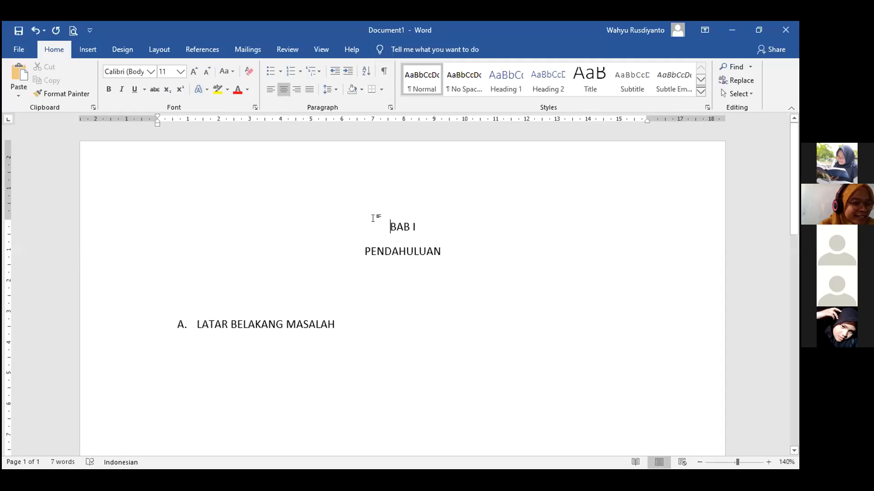
# Select and deselect the BAB I/PENDAHULUAN lines and the LATAR BELAKANG MASALAH heading.
pyautogui.keyDown('shift'); pyautogui.click(456, 252); pyautogui.keyUp('shift')
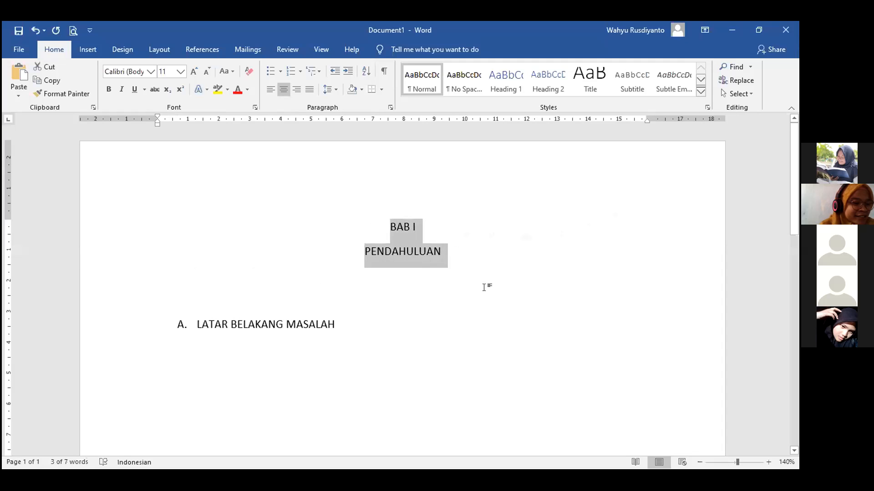
pyautogui.click(402, 273)
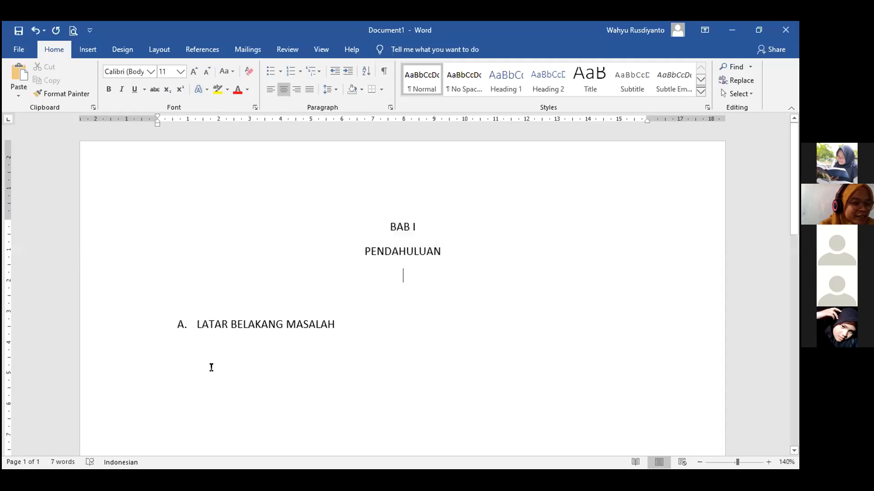
pyautogui.moveTo(336, 323); pyautogui.dragTo(179, 319)
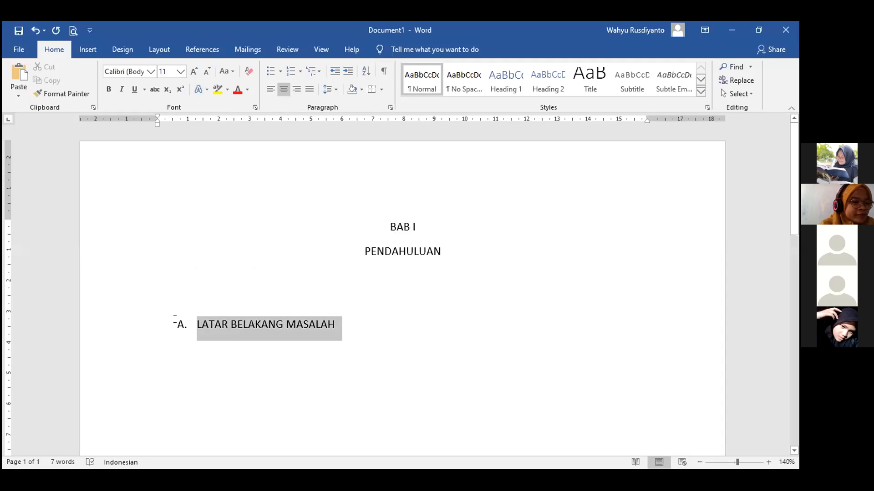
pyautogui.click(374, 331)
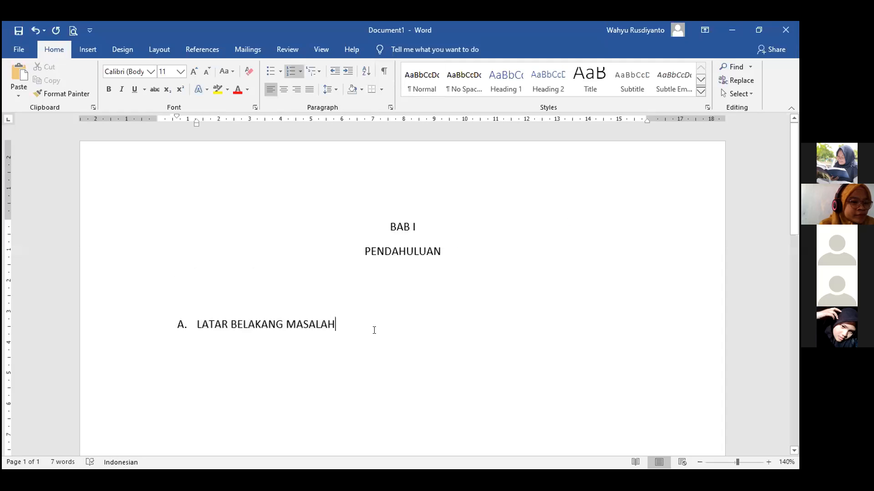
pyautogui.click(428, 262)
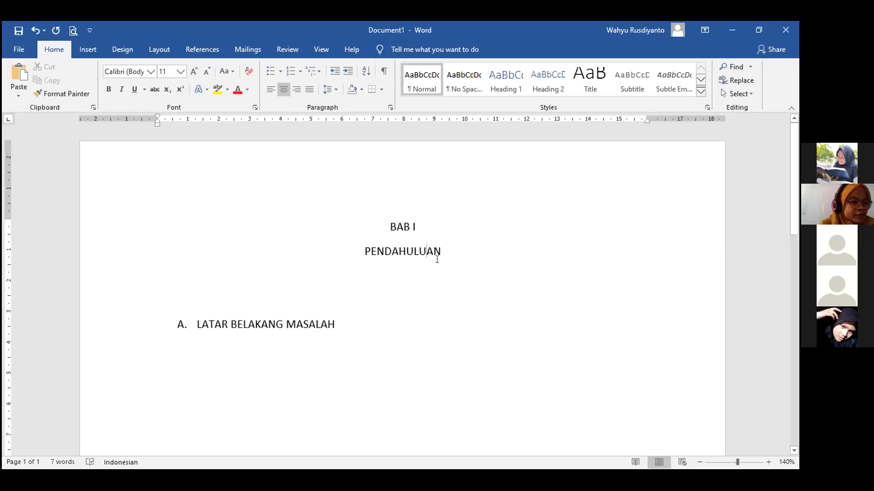
pyautogui.moveTo(445, 252); pyautogui.dragTo(366, 224)
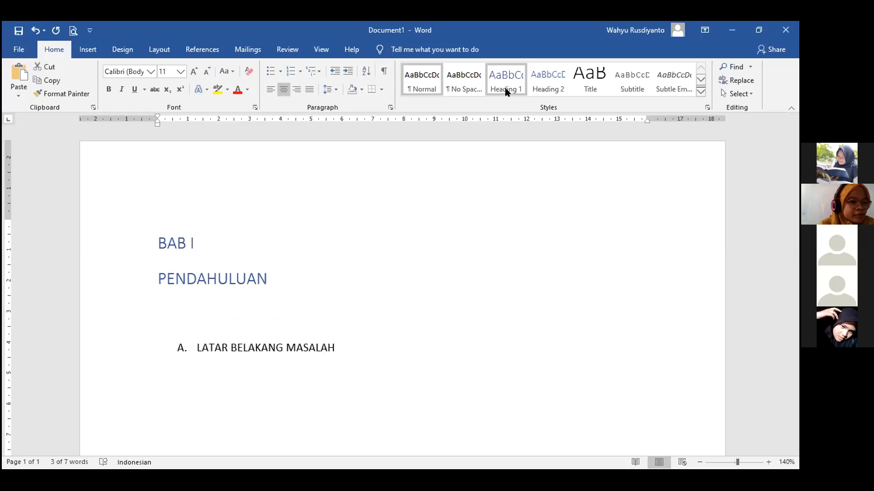
pyautogui.click(309, 324)
pyautogui.moveTo(335, 325); pyautogui.dragTo(169, 336)
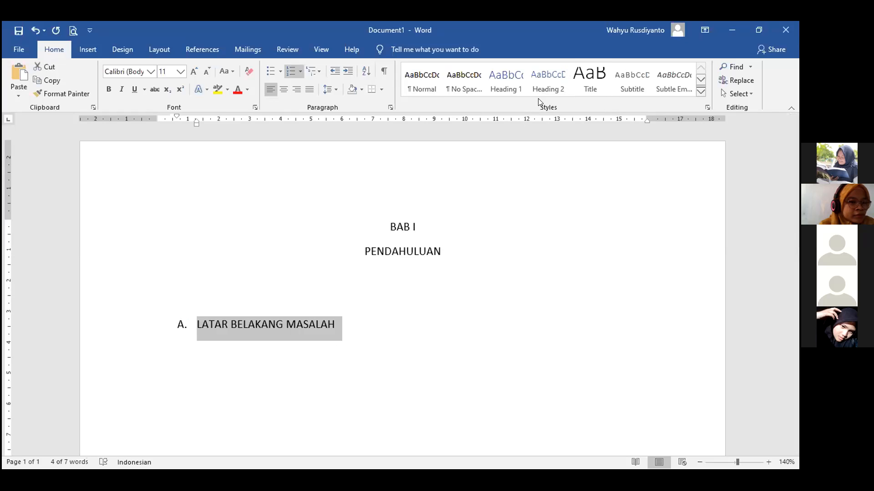
pyautogui.click(249, 328)
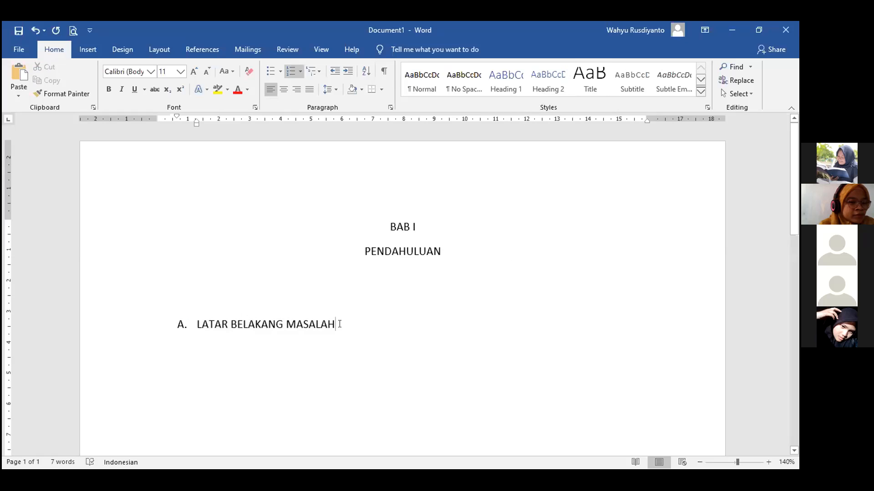
pyautogui.click(340, 324)
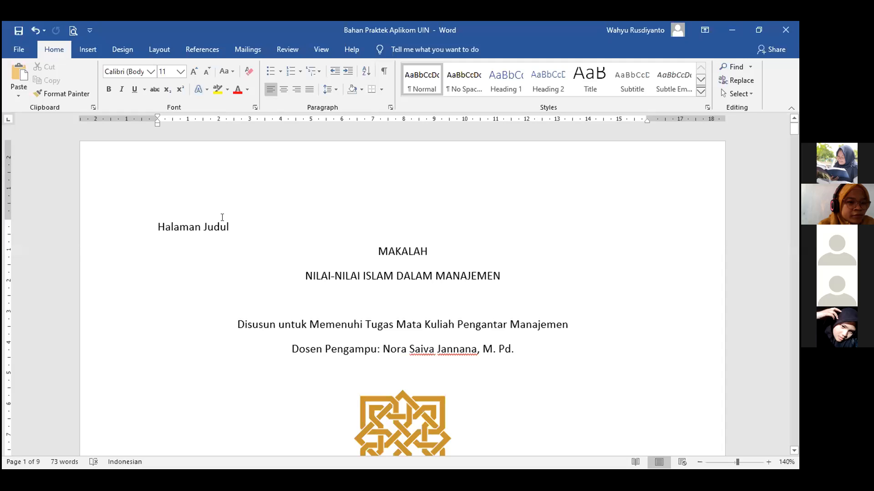
# Apply Heading 1 to the Halaman Judul line and zoom the page to 150%.
pyautogui.tripleClick(147, 242)
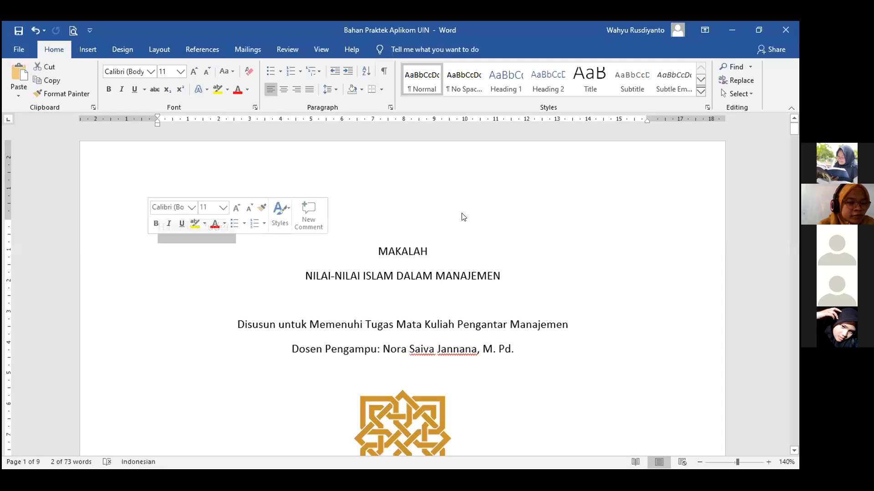
pyautogui.click(502, 89)
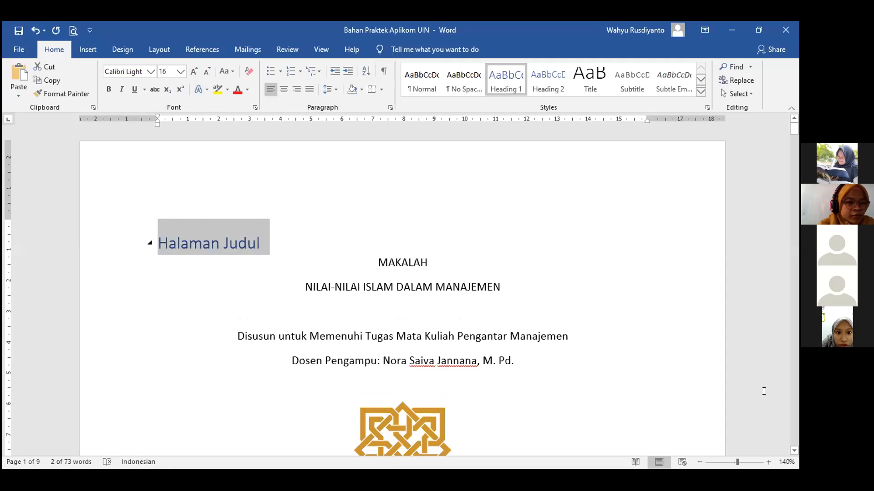
pyautogui.click(769, 461)
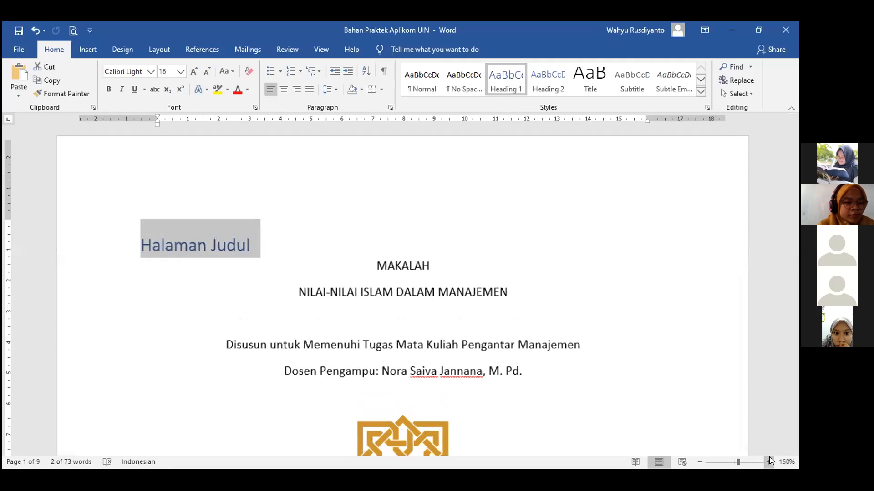
pyautogui.click(305, 235)
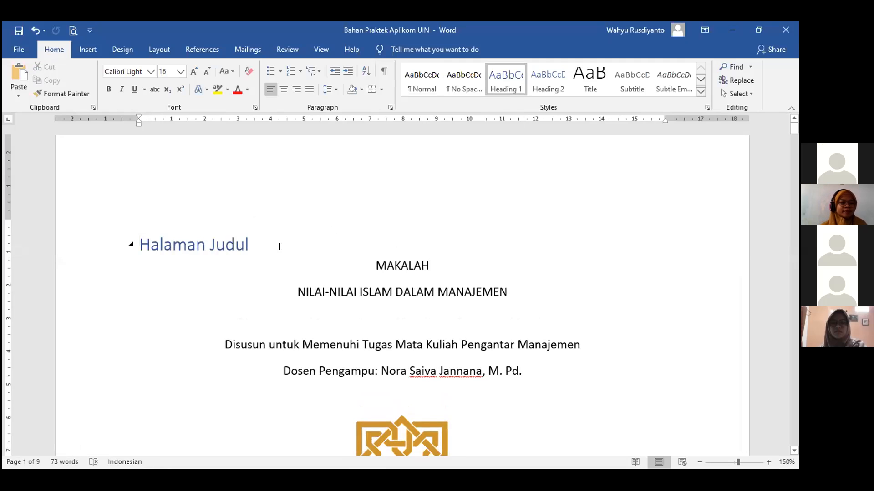
pyautogui.scroll(-15, 279, 246)
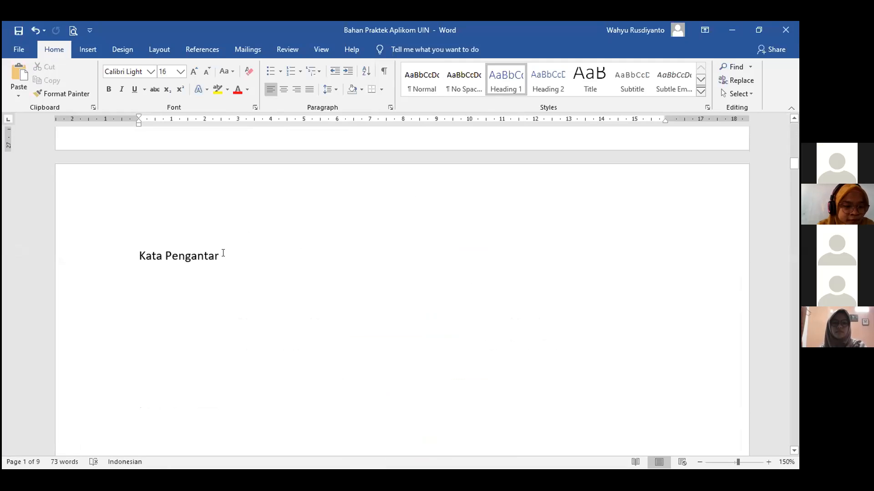
# Apply Heading 1 to the Kata Pengantar and Daftar Isi lines.
pyautogui.tripleClick(133, 254)
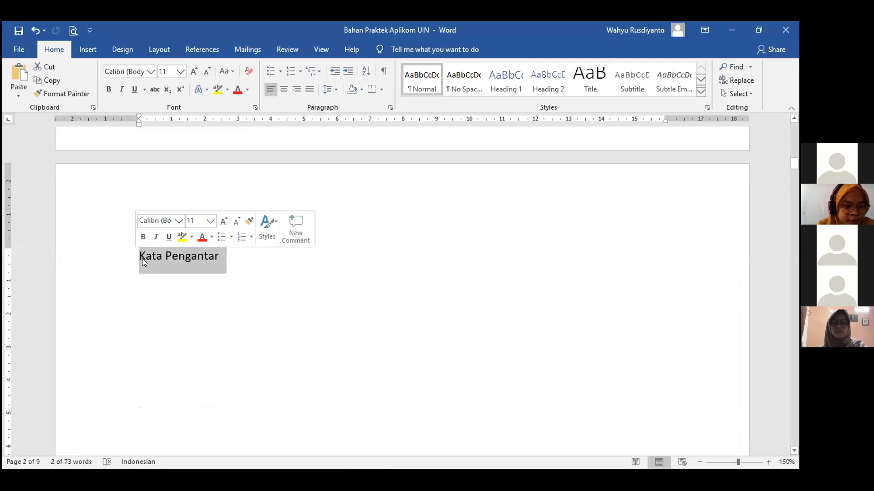
pyautogui.click(503, 85)
pyautogui.scroll(-10, 295, 290)
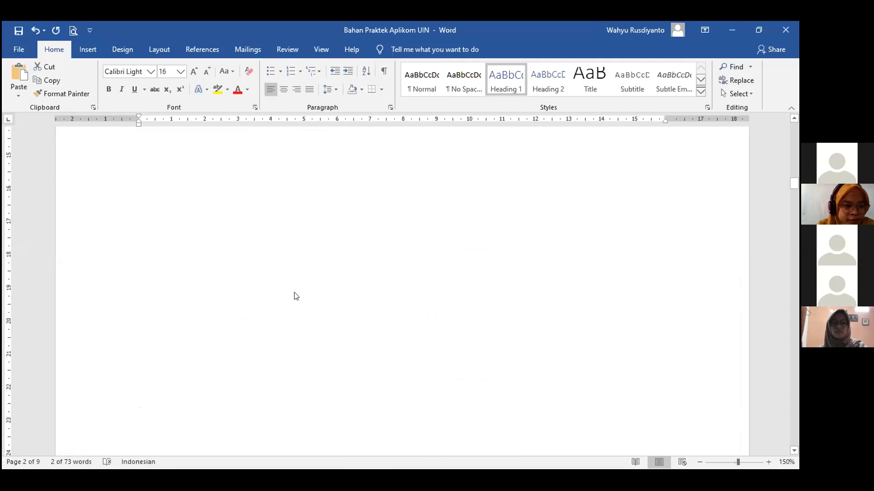
pyautogui.scroll(-5, 234, 260)
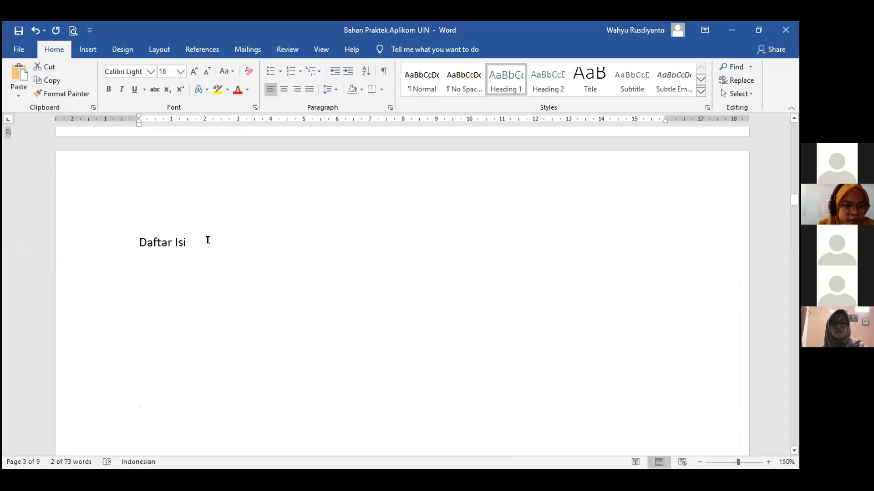
pyautogui.click(122, 247)
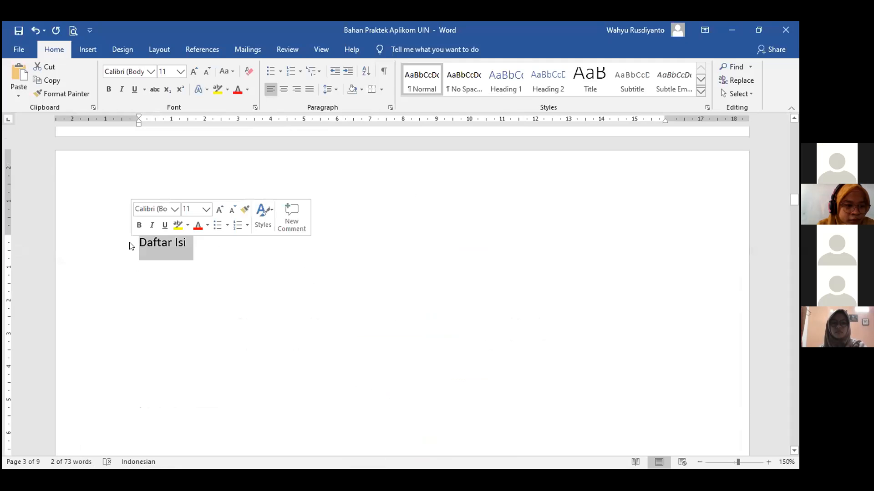
pyautogui.hotkey('ctrl', 'alt', '1')
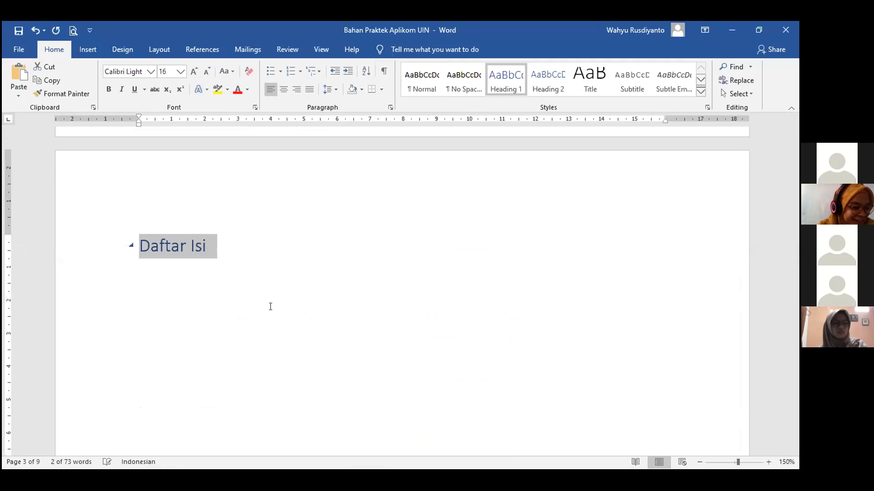
pyautogui.scroll(-15, 270, 306)
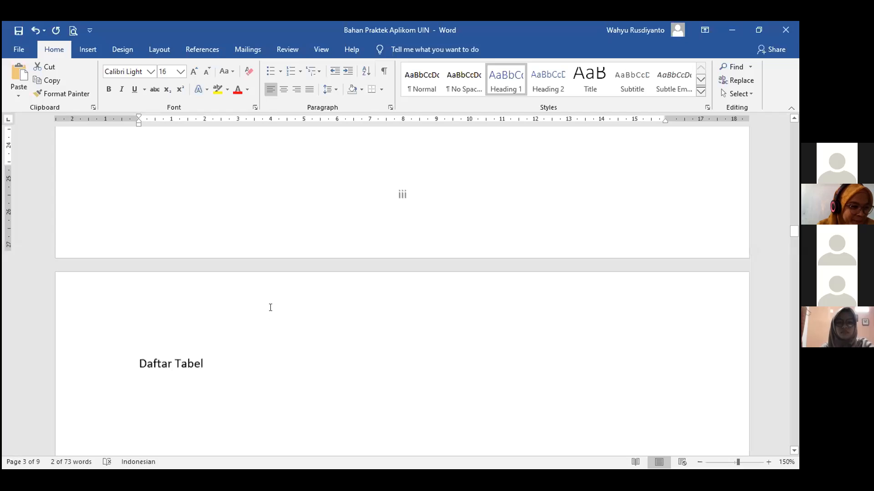
pyautogui.scroll(-1, 193, 328)
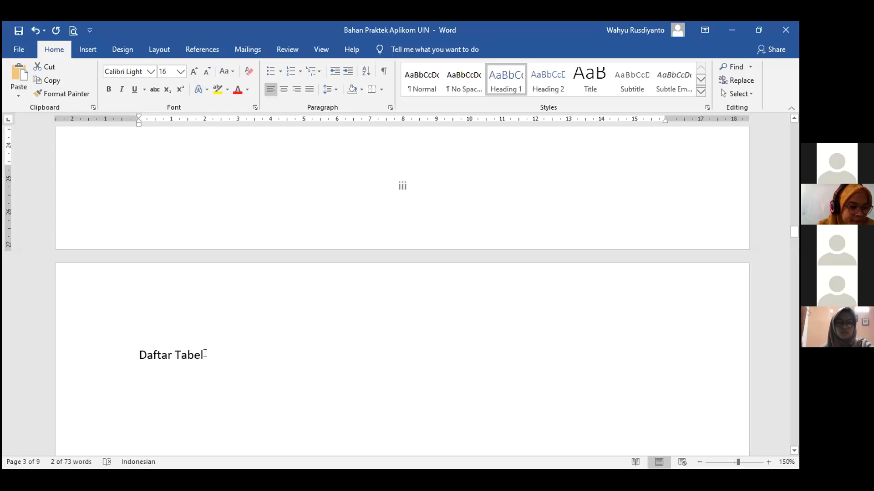
# Apply Heading 1 to the Daftar Tabel and Daftar Gambar lines.
pyautogui.tripleClick(140, 354)
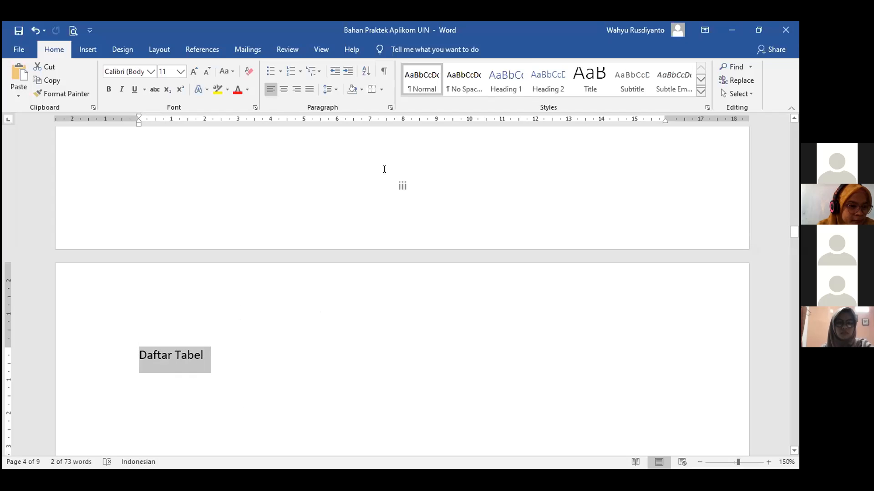
pyautogui.click(509, 83)
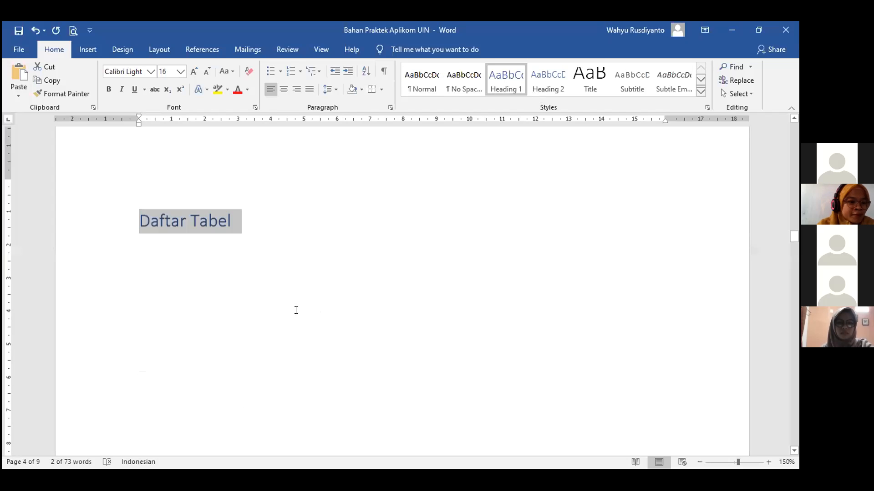
pyautogui.scroll(-10, 263, 336)
pyautogui.click(218, 385)
pyautogui.click(118, 399)
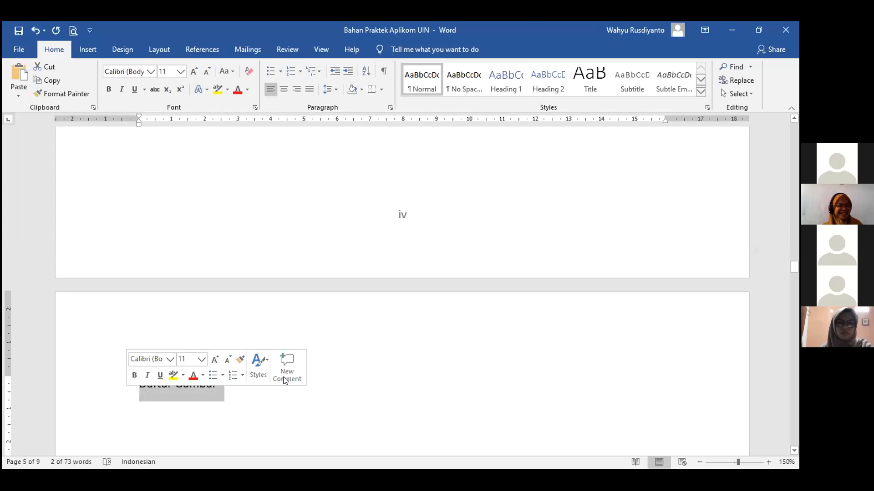
pyautogui.click(505, 80)
pyautogui.scroll(-10, 283, 374)
pyautogui.scroll(-5, 255, 355)
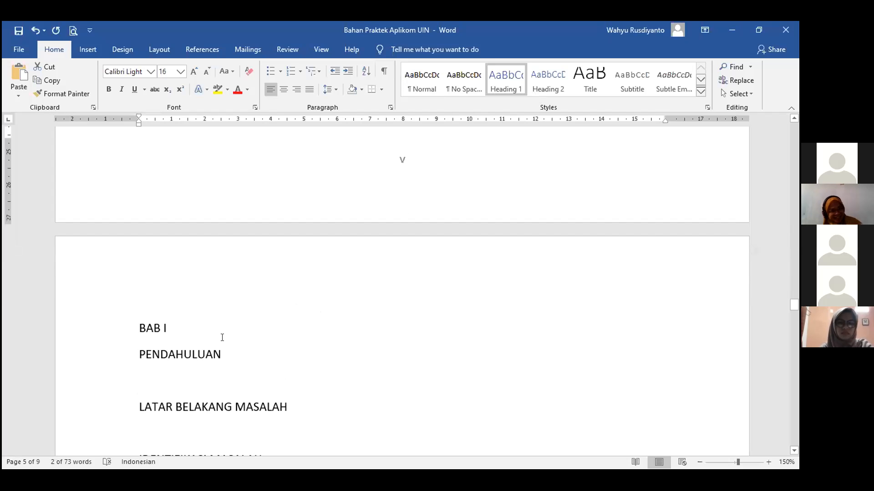
# Apply Heading 1 to BAB I PENDAHULUAN and BAB II PEMBAHASAN with Ctrl+Alt+1.
pyautogui.moveTo(222, 355); pyautogui.dragTo(139, 351)
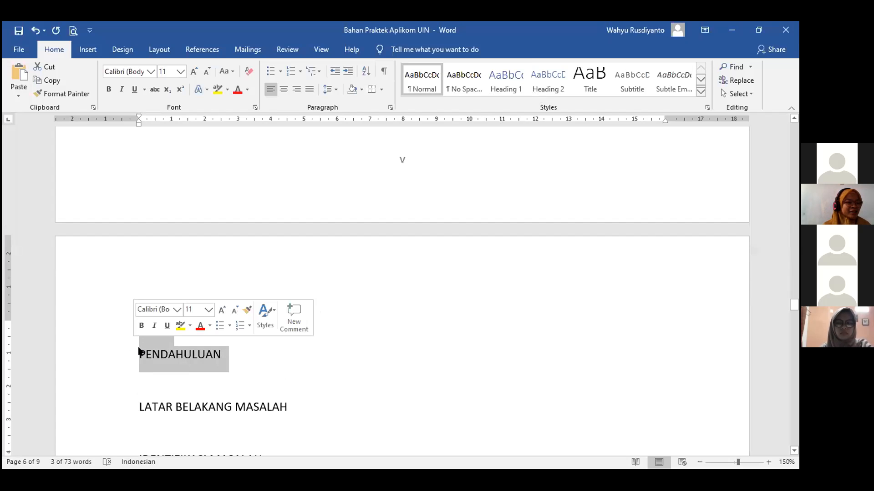
pyautogui.hotkey('ctrl', 'alt', '1')
pyautogui.scroll(-10, 258, 364)
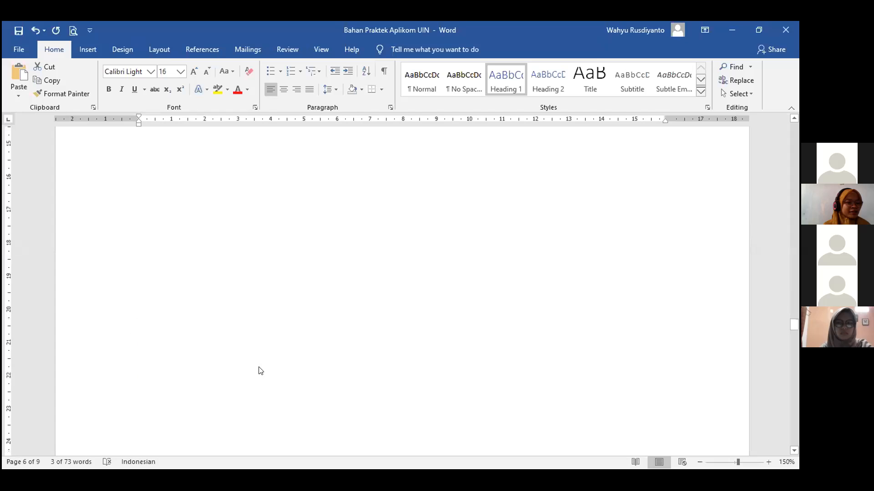
pyautogui.scroll(-5, 261, 366)
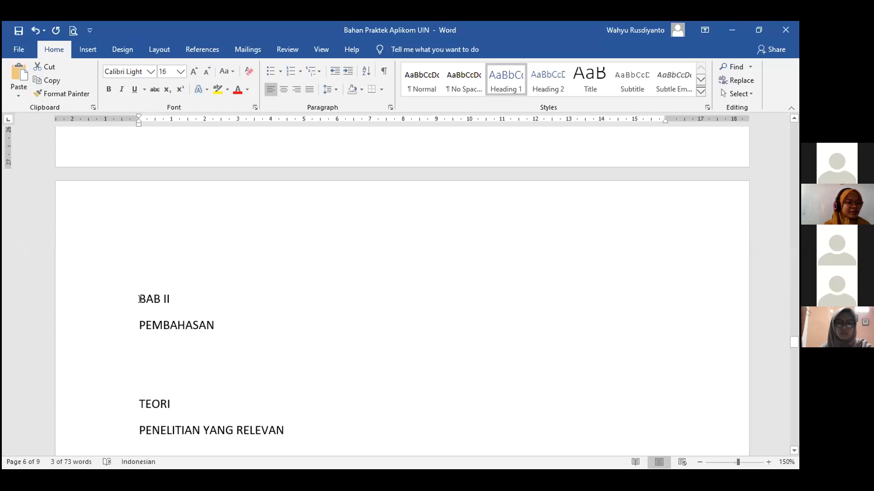
pyautogui.moveTo(141, 298); pyautogui.dragTo(216, 327)
pyautogui.hotkey('ctrl', 'alt', '1')
pyautogui.scroll(-4, 214, 345)
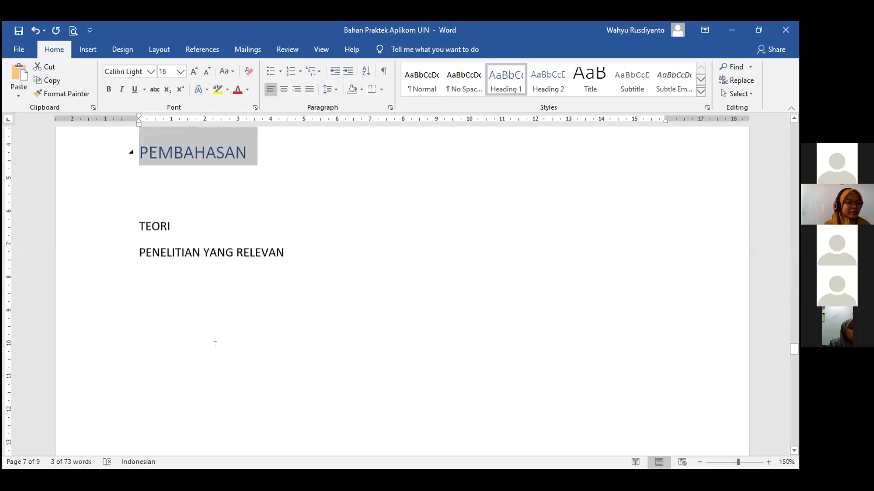
pyautogui.scroll(-12, 216, 345)
pyautogui.scroll(-6, 216, 345)
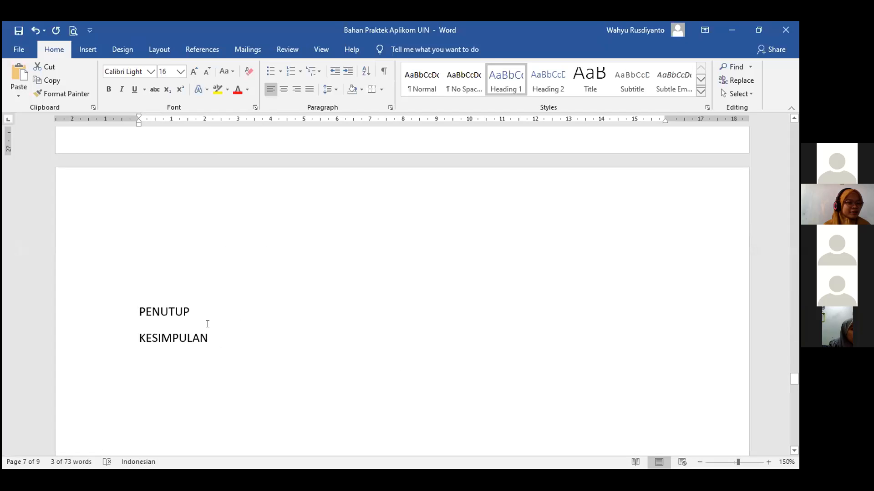
# Make PENUTUP a Heading 1 and delete the empty line above DAFTAR PUSTAKA.
pyautogui.moveTo(138, 305); pyautogui.dragTo(250, 311)
pyautogui.hotkey('ctrl', 'alt', '1')
pyautogui.click(318, 315)
pyautogui.scroll(-15, 321, 318)
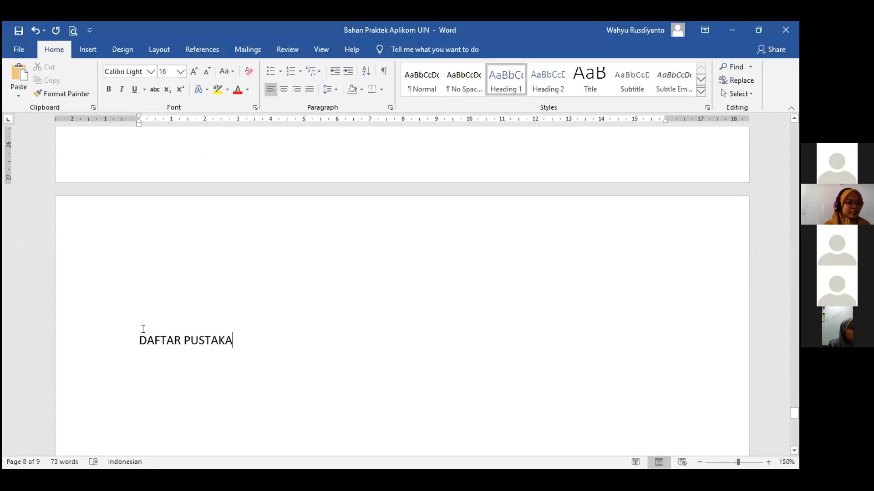
pyautogui.tripleClick(138, 329)
pyautogui.click(146, 262)
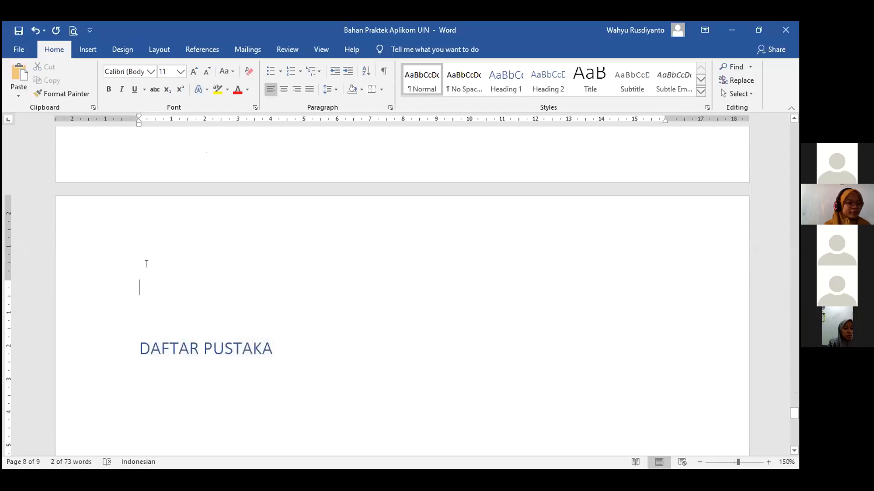
pyautogui.press('Delete')
pyautogui.scroll(-12, 258, 360)
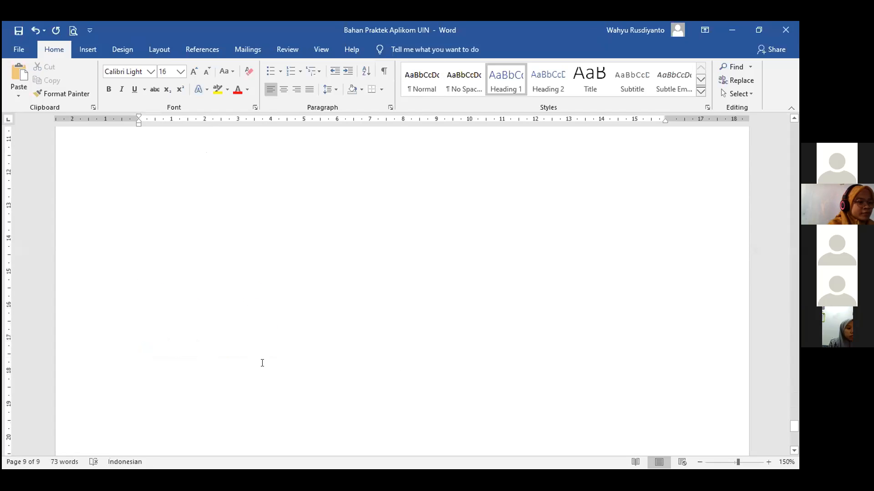
pyautogui.scroll(10, 398, 351)
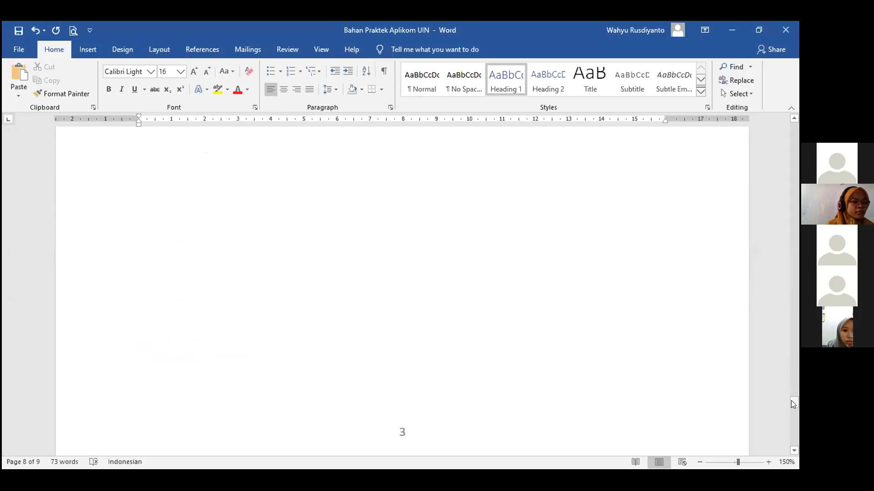
pyautogui.moveTo(795, 407); pyautogui.dragTo(781, 245)
pyautogui.scroll(-10, 585, 306)
pyautogui.scroll(-12, 588, 311)
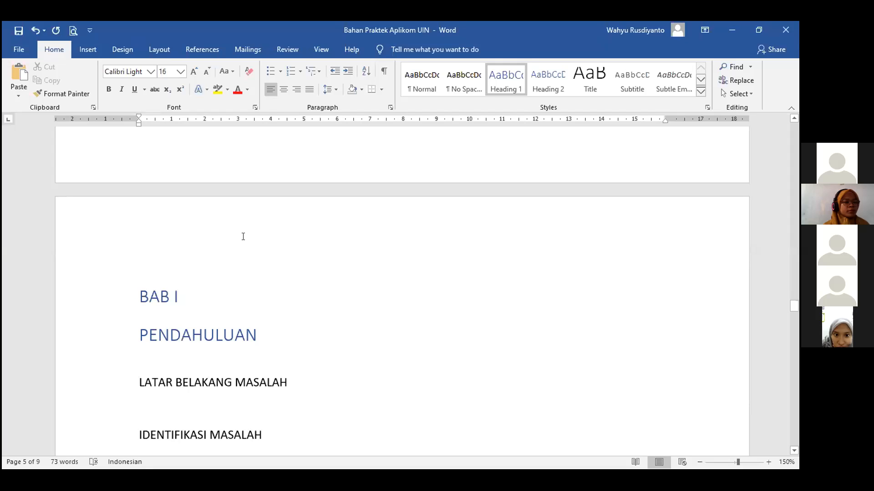
# Show the Navigation Pane and jump through Halaman Judul, Kata Pengantar, Daftar Isi, Daftar Tabel and Daftar Gambar.
pyautogui.click(320, 51)
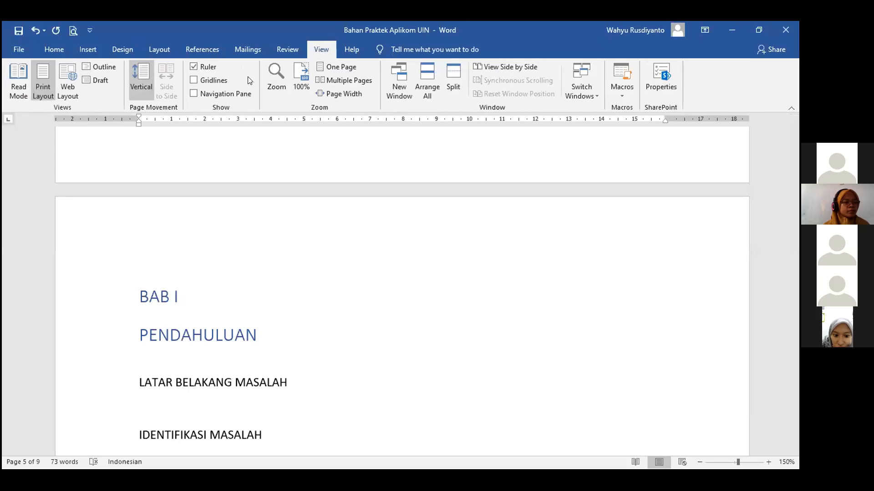
pyautogui.click(194, 94)
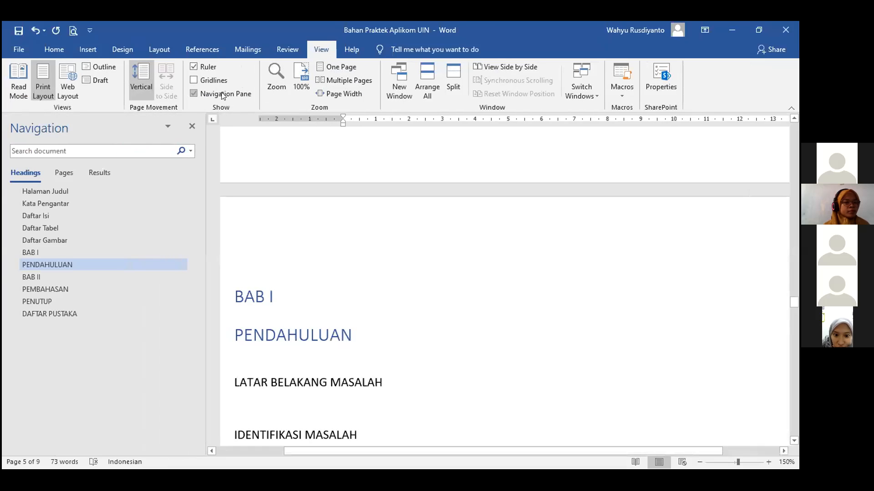
pyautogui.click(45, 192)
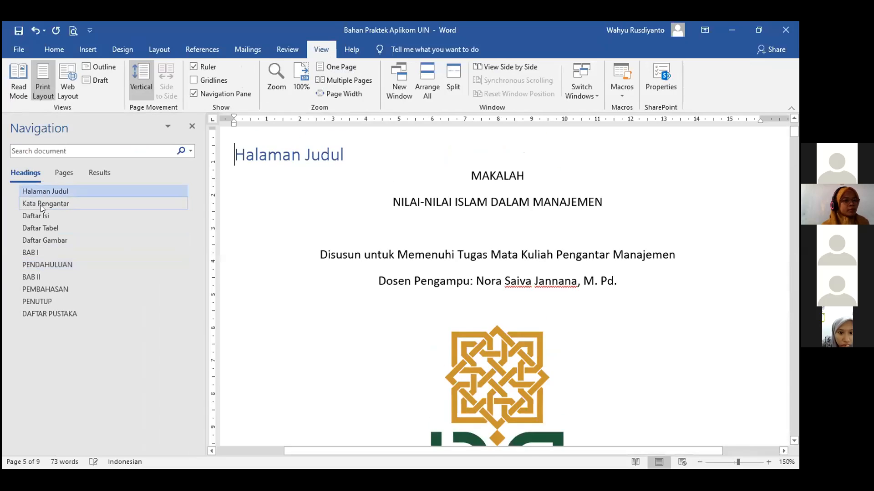
pyautogui.click(40, 204)
pyautogui.click(36, 217)
pyautogui.click(39, 229)
pyautogui.click(41, 240)
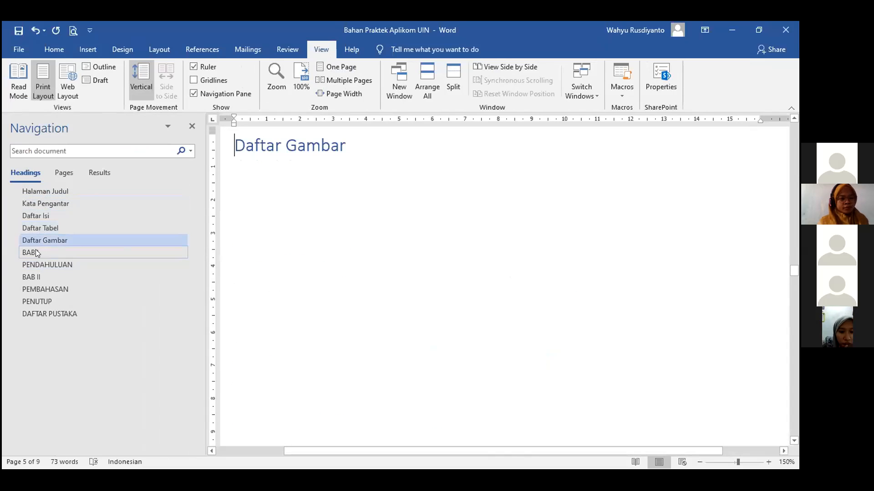
# Jump through BAB I, PENDAHULUAN, BAB II, PEMBAHASAN and PENUTUP, ending back at PENDAHULUAN.
pyautogui.click(36, 252)
pyautogui.click(42, 266)
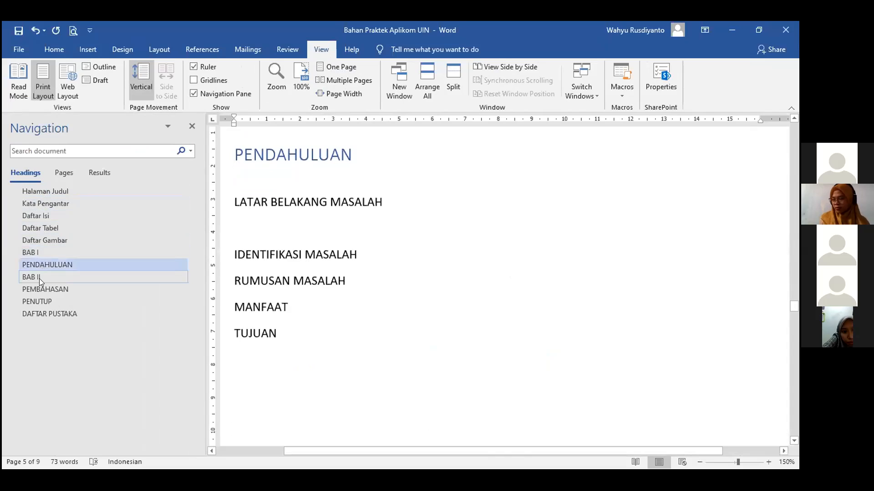
pyautogui.click(39, 277)
pyautogui.click(46, 290)
pyautogui.click(47, 297)
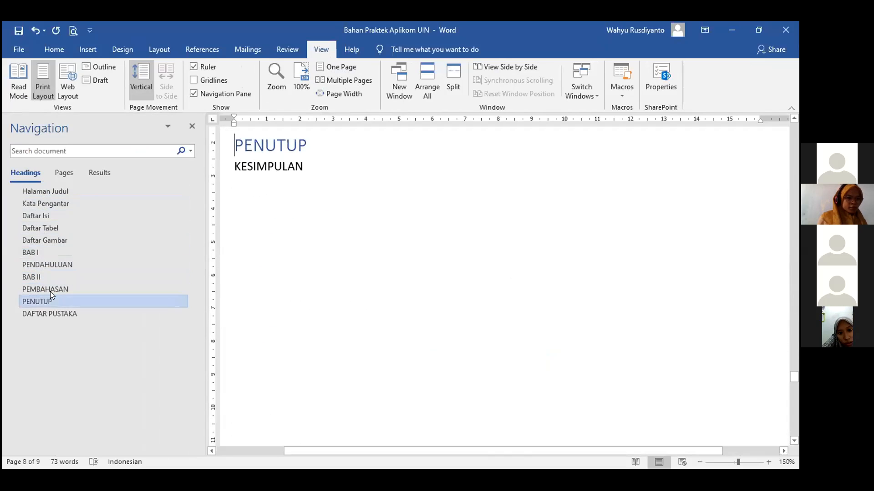
pyautogui.click(51, 288)
pyautogui.click(42, 264)
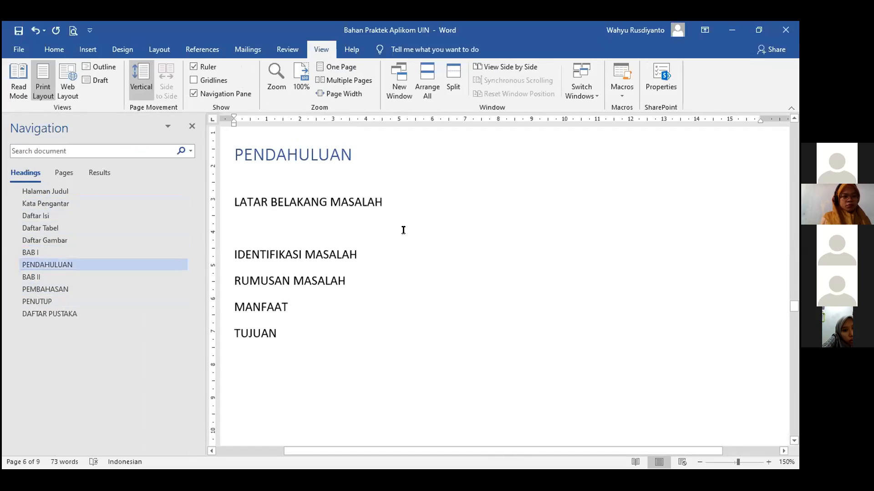
pyautogui.scroll(3, 485, 290)
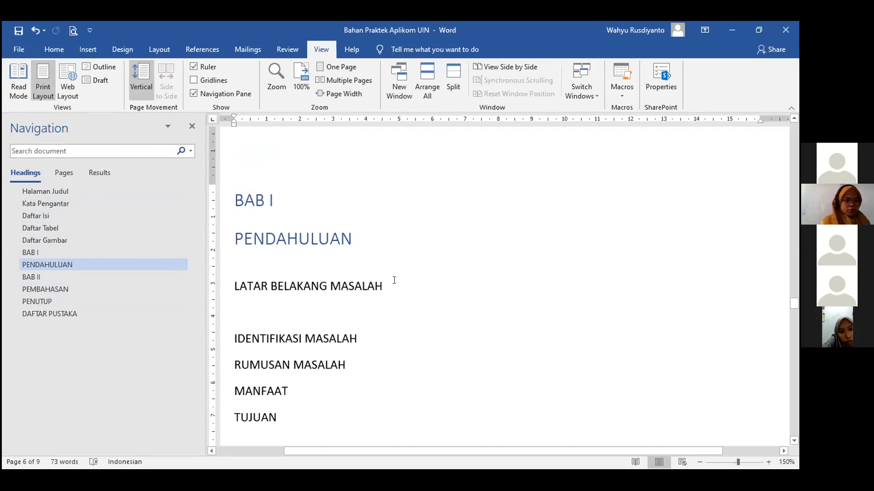
# Make LATAR BELAKANG MASALAH a Heading 2 lettered 'A.' and pick up its format with Format Painter.
pyautogui.moveTo(386, 281); pyautogui.dragTo(238, 286)
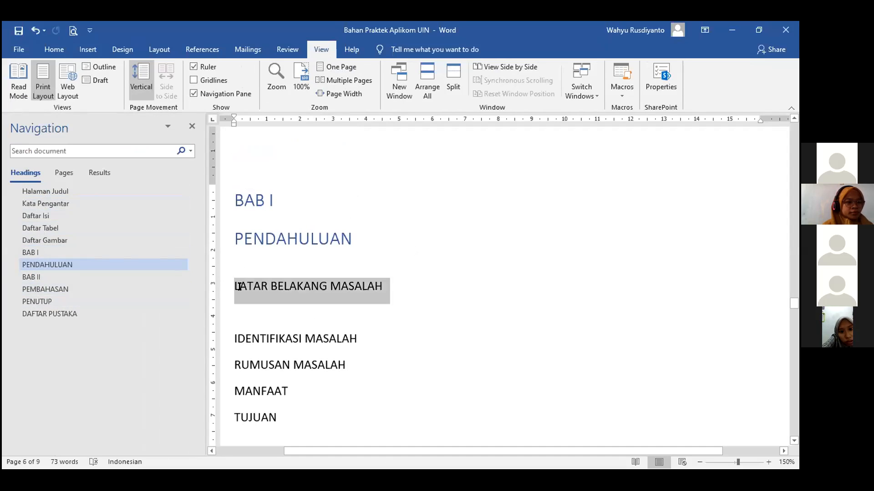
pyautogui.click(53, 48)
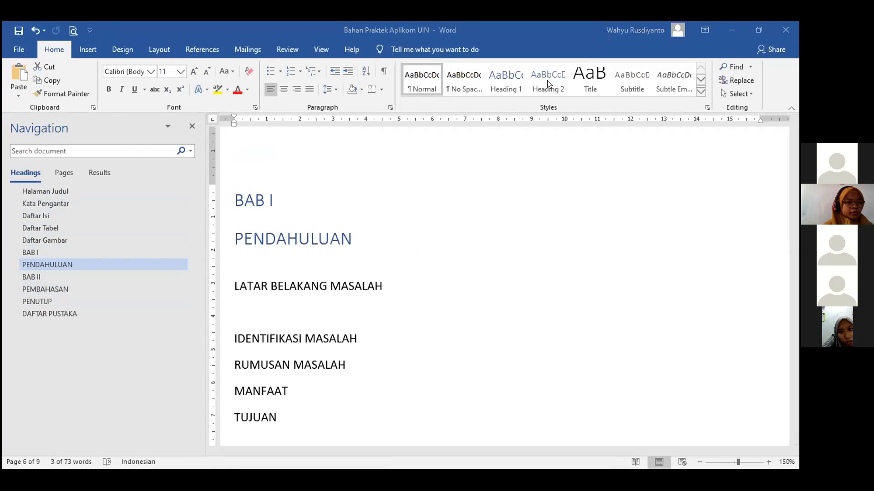
pyautogui.click(235, 287)
pyautogui.write('a')
pyautogui.press('BackSpace')
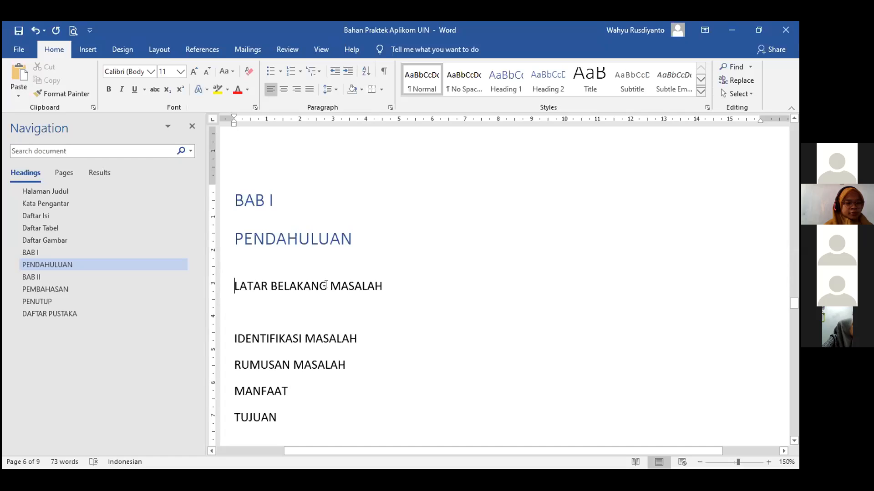
pyautogui.write('A.')
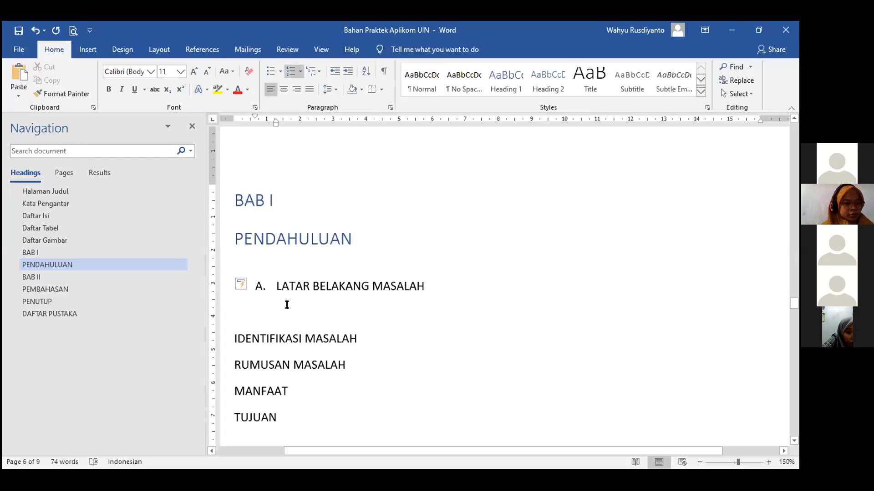
pyautogui.hotkey('ctrl', 'z')
pyautogui.hotkey('ctrl', 'z')
pyautogui.hotkey('ctrl', 'z')
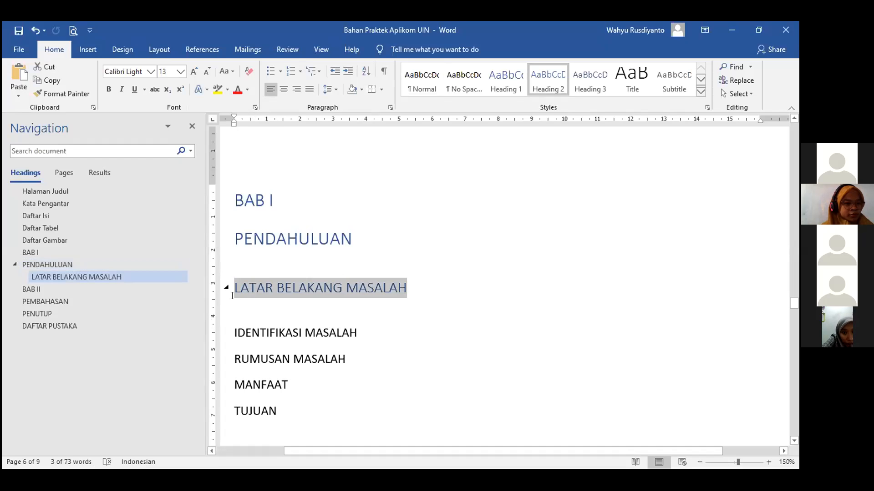
pyautogui.click(232, 296)
pyautogui.write('A.')
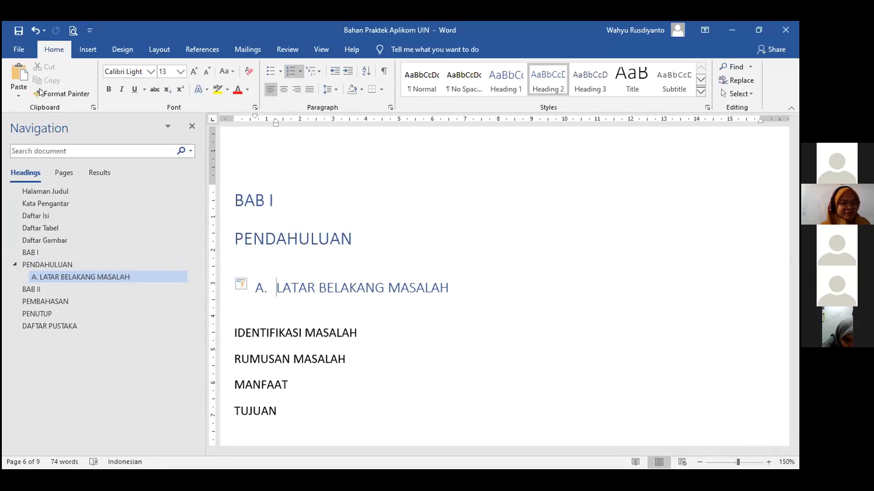
pyautogui.click(277, 289)
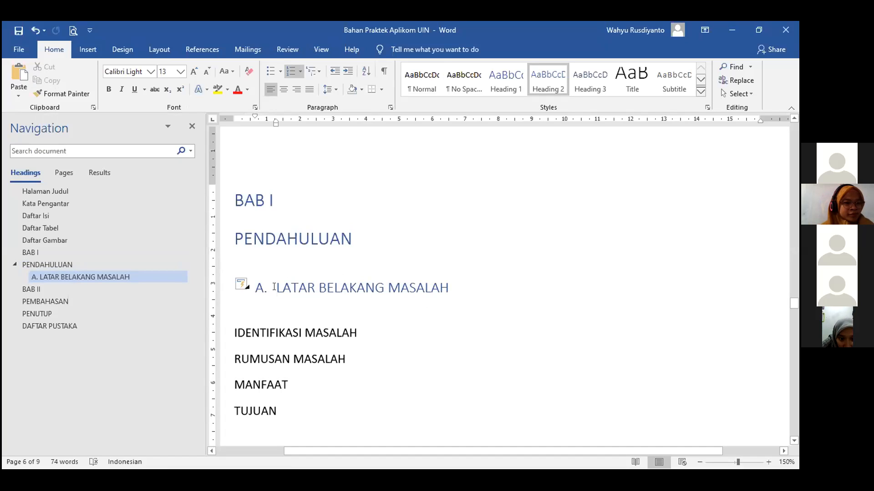
pyautogui.click(71, 93)
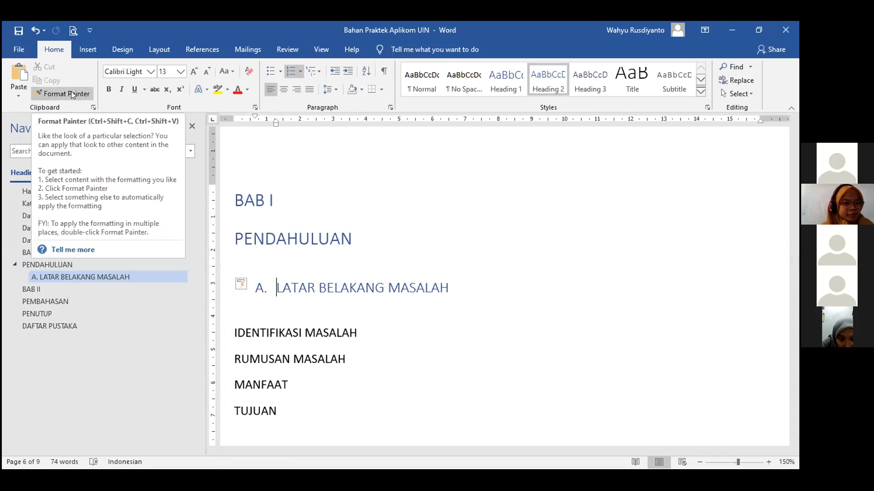
# Paint the 'A.' subheading format onto IDENTIFIKASI MASALAH, RUMUSAN MASALAH, MANFAAT and TUJUAN, lettering them B–E.
pyautogui.click(226, 330)
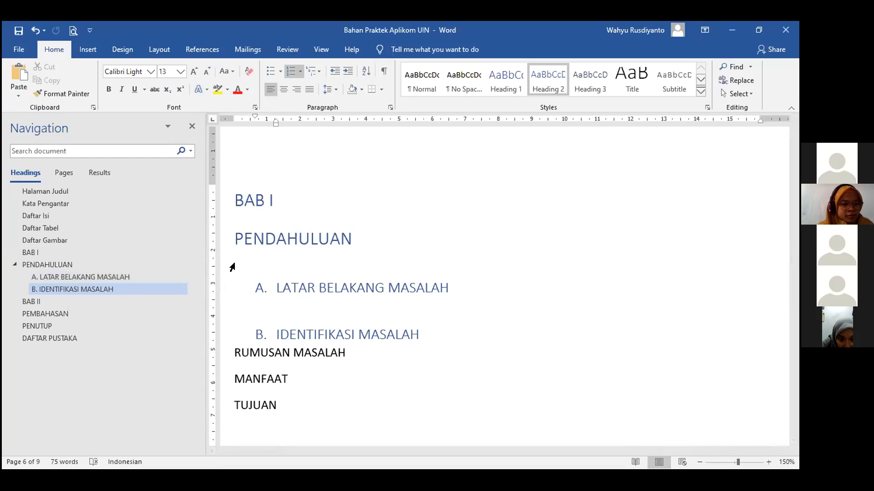
pyautogui.click(70, 92)
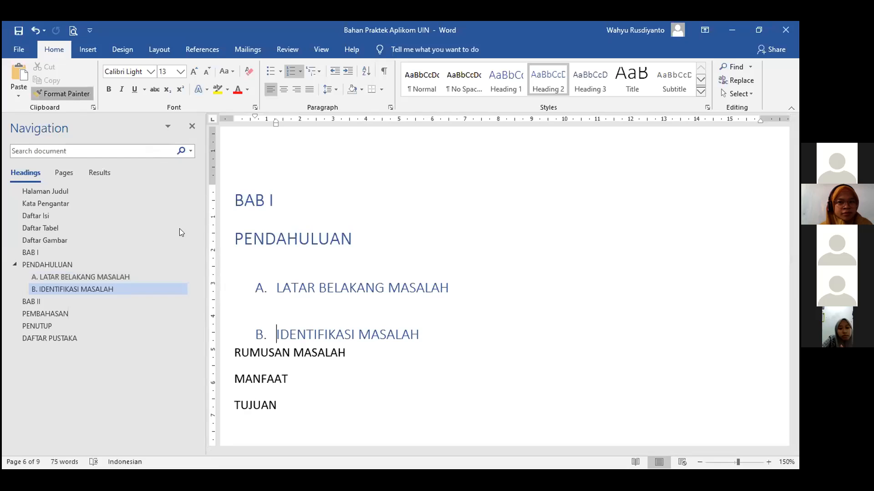
pyautogui.click(223, 353)
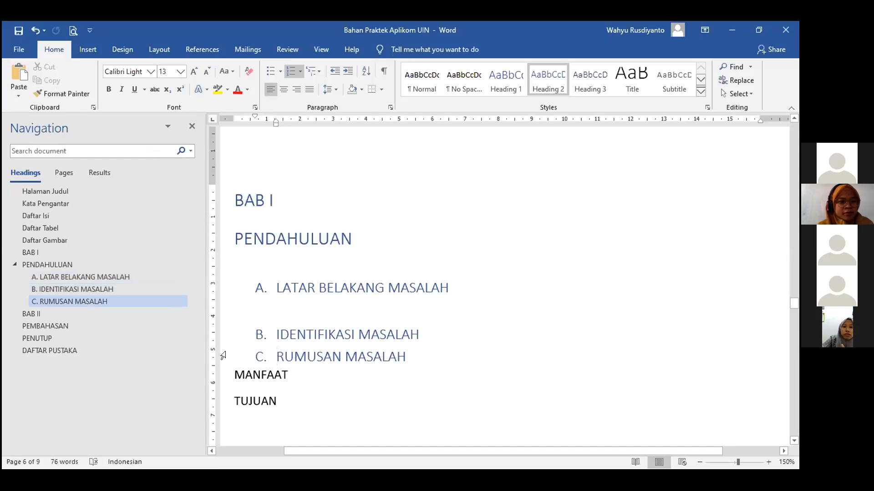
pyautogui.click(73, 93)
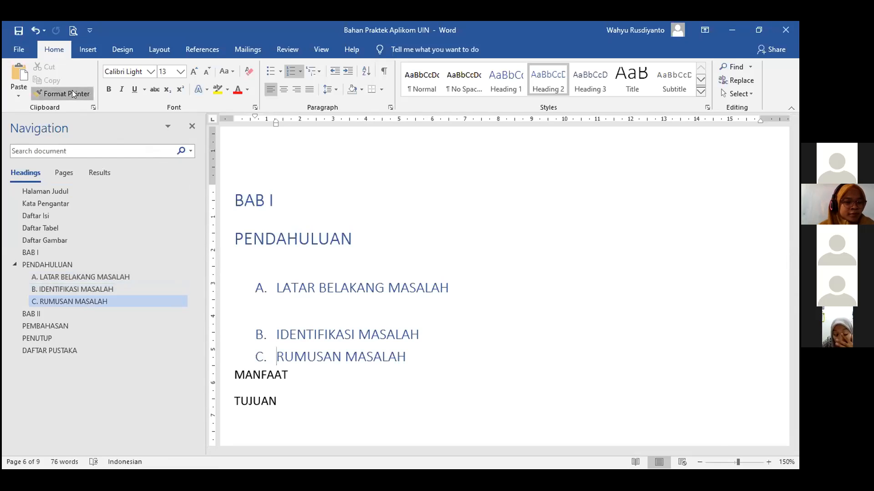
pyautogui.click(231, 374)
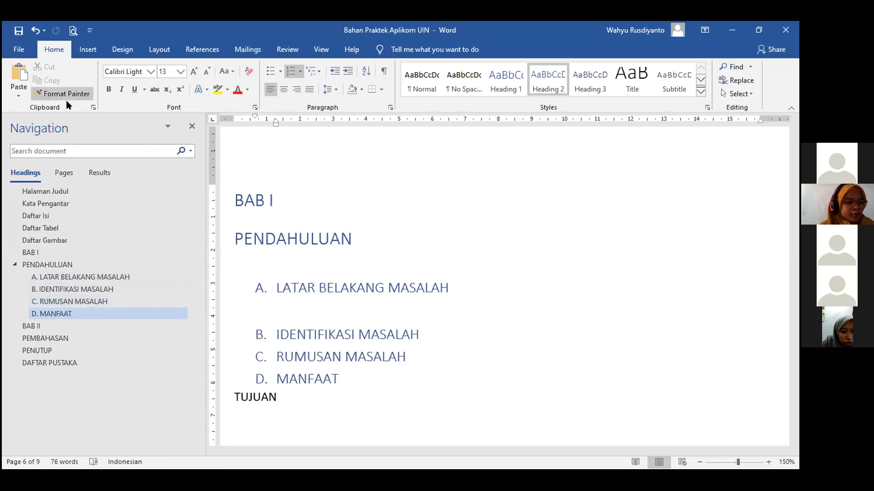
pyautogui.click(66, 94)
pyautogui.click(214, 391)
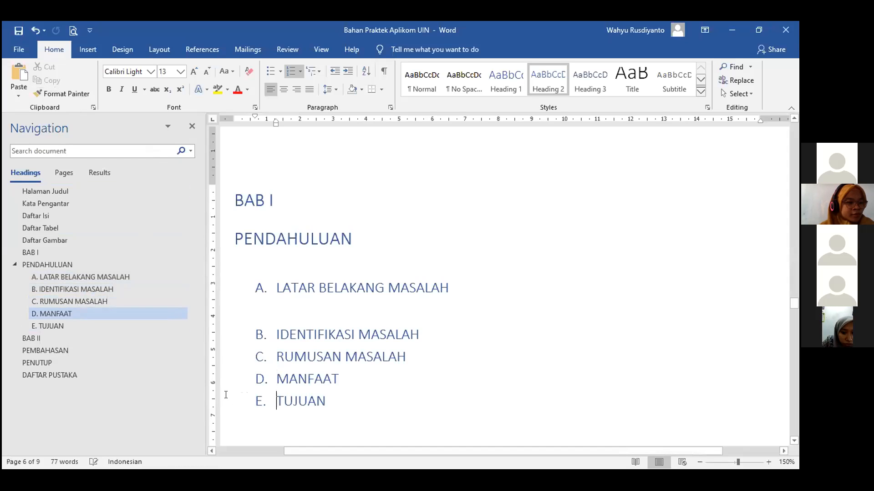
pyautogui.click(435, 338)
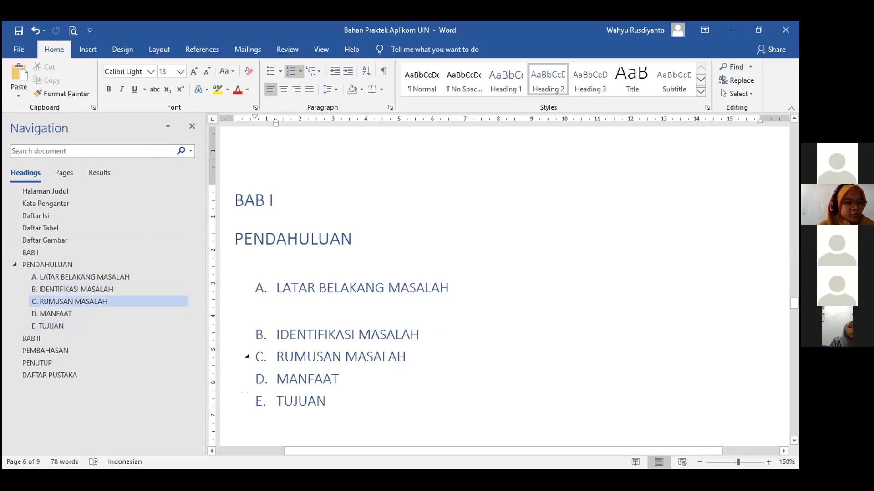
# Add blank lines after RUMUSAN MASALAH to push D. MANFAAT and E. TUJUAN onto a new page.
pyautogui.press('Return')
pyautogui.scroll(-5, 437, 353)
pyautogui.press('Return')
pyautogui.press('Return')
pyautogui.press('Return')
pyautogui.press('Return')
pyautogui.press('Return')
pyautogui.press('Return')
pyautogui.press('Return')
pyautogui.press('Return')
pyautogui.press('Return')
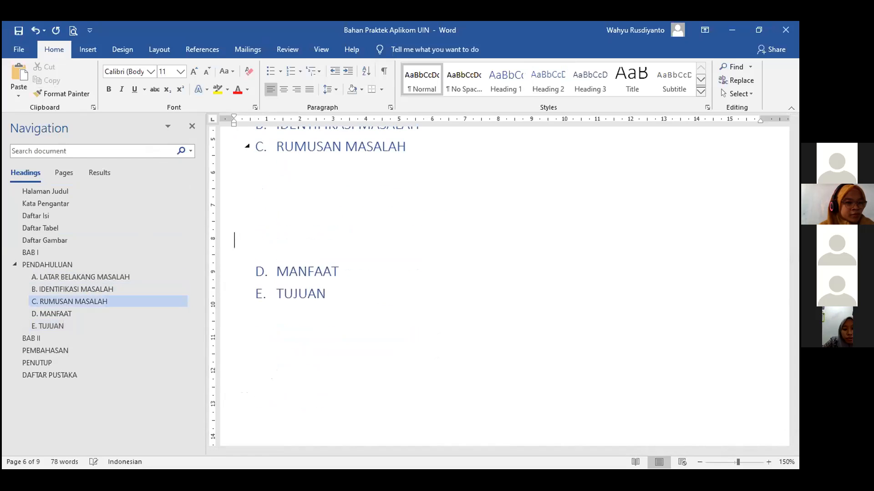
pyautogui.press('Return')
pyautogui.press('Return')
pyautogui.press('Return')
pyautogui.press('Return')
pyautogui.press('Return')
pyautogui.press('Return')
pyautogui.press('Return')
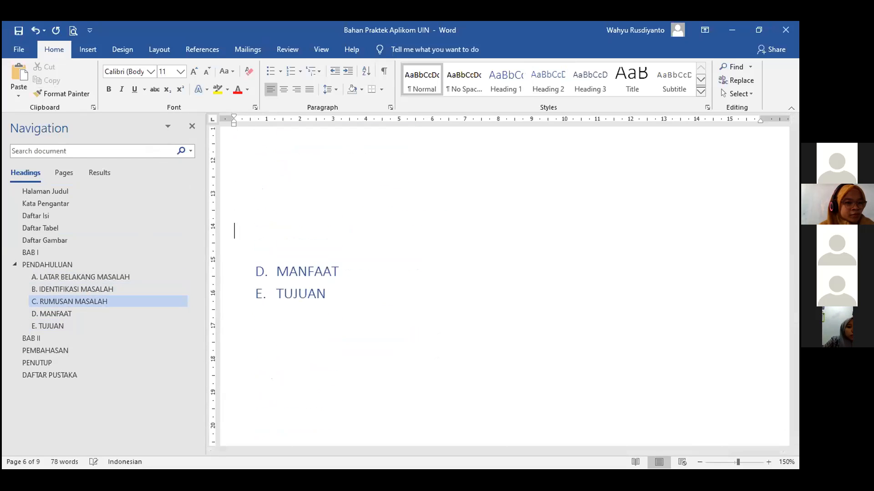
pyautogui.press('Return')
pyautogui.press('Return')
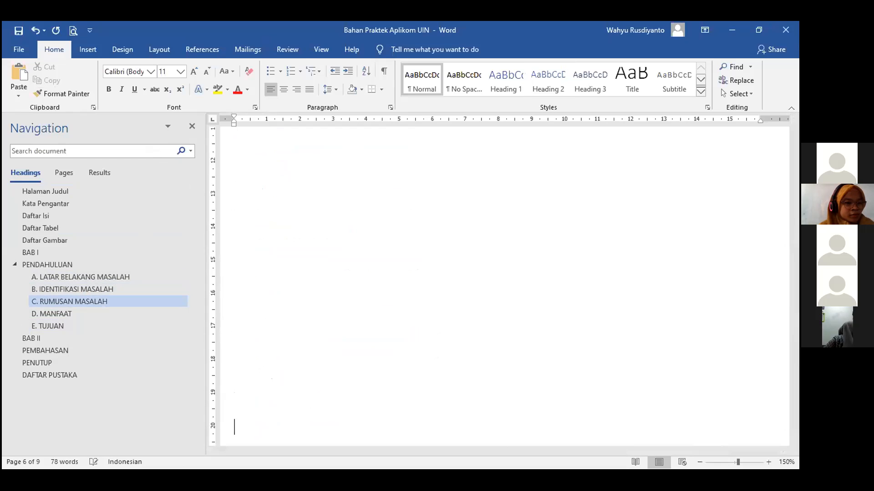
pyautogui.press('Return')
pyautogui.press('Return')
pyautogui.press('Return')
pyautogui.press('Return')
pyautogui.press('Return')
pyautogui.press('Return')
pyautogui.press('Return')
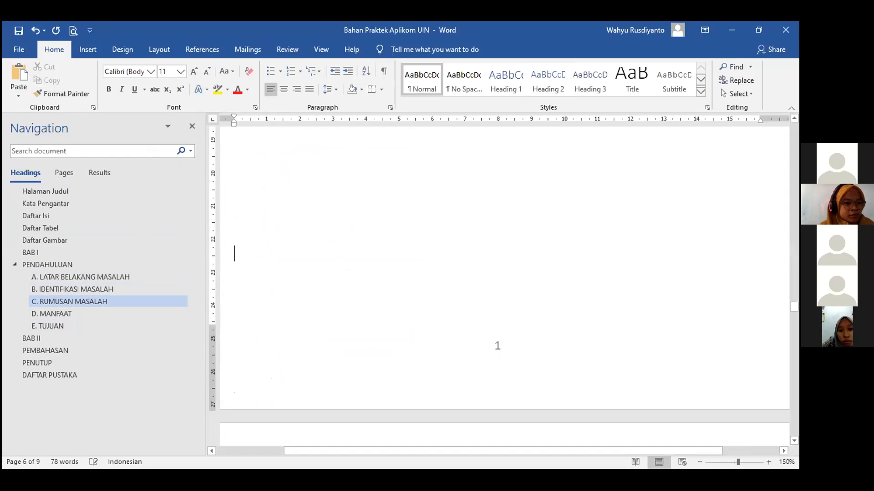
pyautogui.scroll(10, 388, 333)
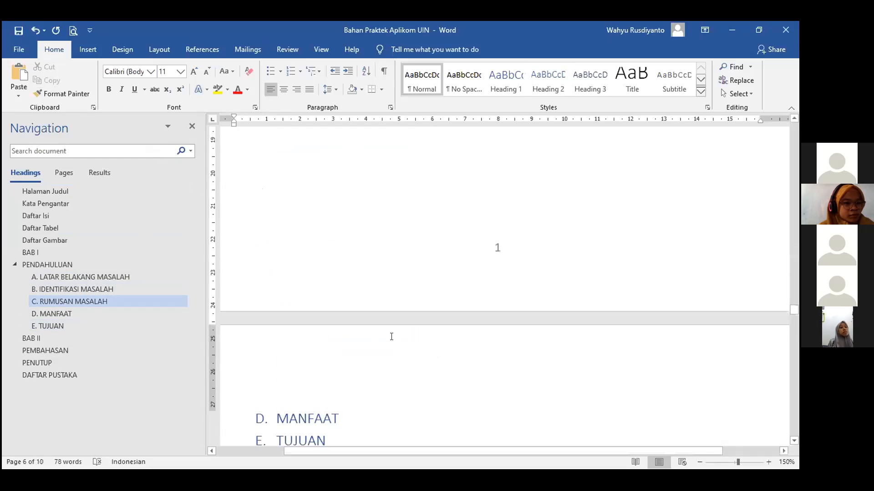
# Close the Navigation Pane and add blank lines to move BAB II PEMBAHASAN onto the next page.
pyautogui.click(191, 126)
pyautogui.scroll(8, 430, 266)
pyautogui.scroll(-10, 423, 270)
pyautogui.scroll(-10, 393, 366)
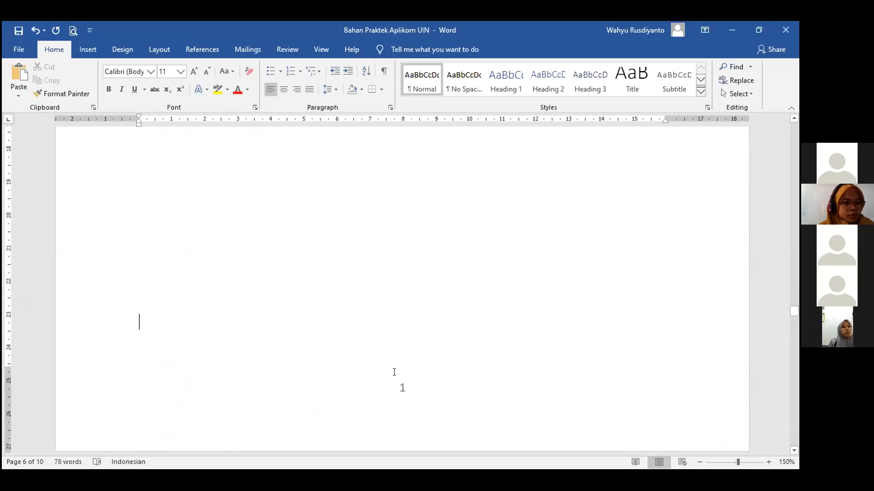
pyautogui.scroll(4, 353, 297)
pyautogui.scroll(10, 354, 297)
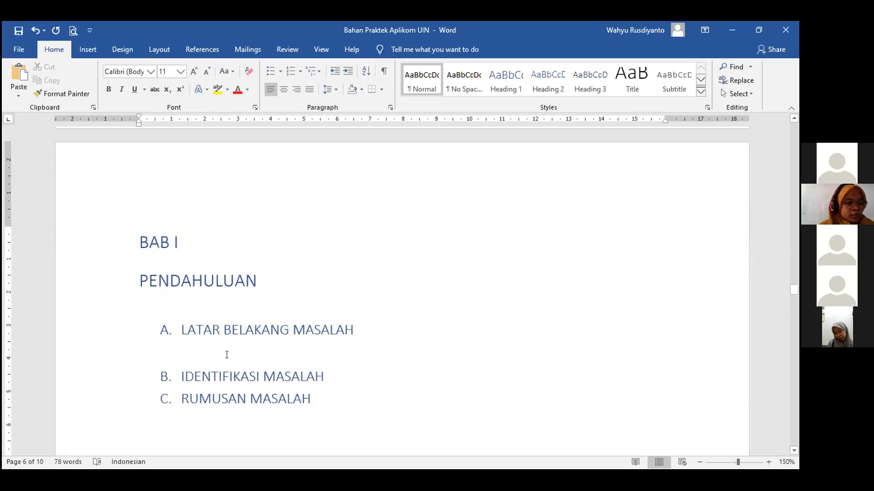
pyautogui.scroll(-1, 313, 394)
pyautogui.scroll(-10, 314, 395)
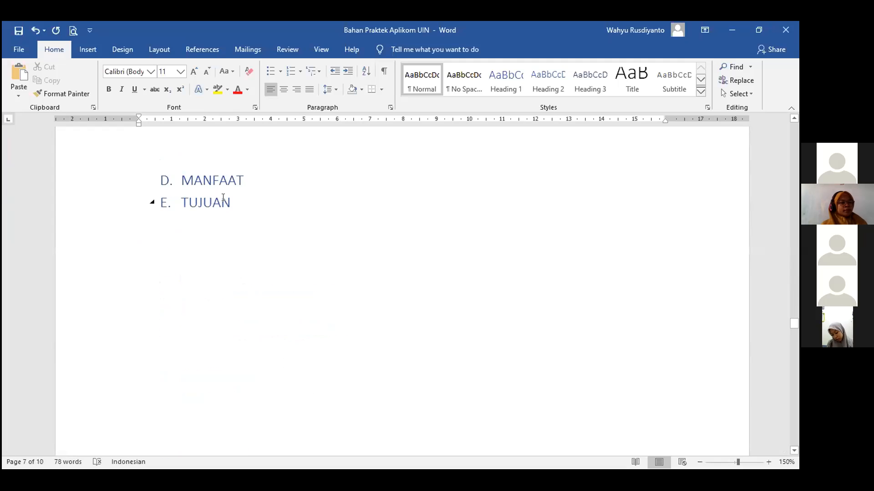
pyautogui.scroll(-8, 335, 291)
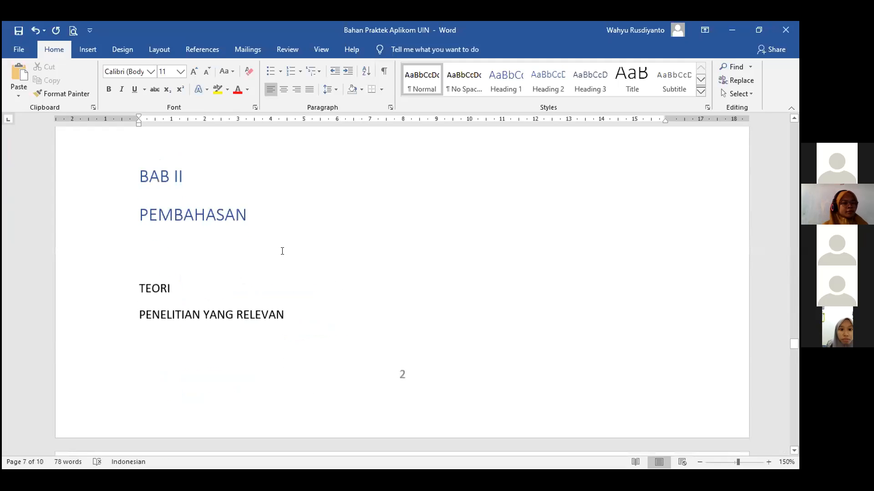
pyautogui.scroll(2, 268, 241)
pyautogui.press('Return')
pyautogui.press('Return')
pyautogui.press('Return')
pyautogui.press('Return')
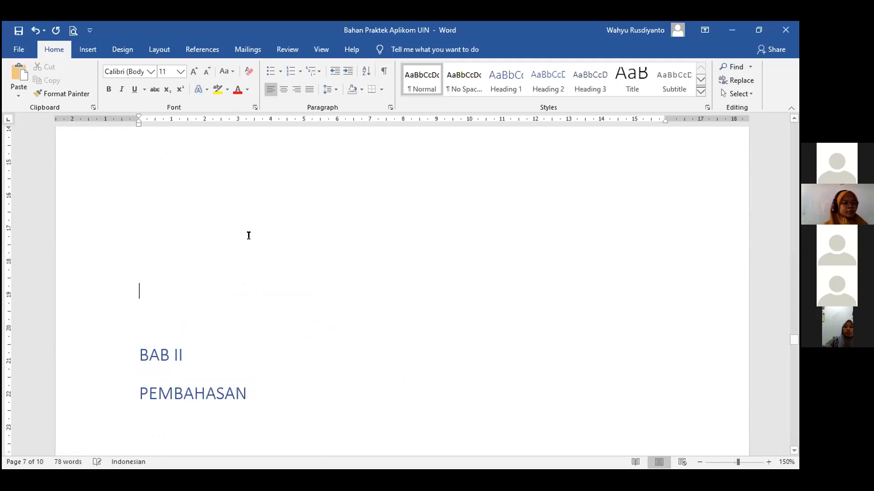
pyautogui.scroll(-4, 282, 276)
pyautogui.scroll(1, 310, 263)
pyautogui.press('Return')
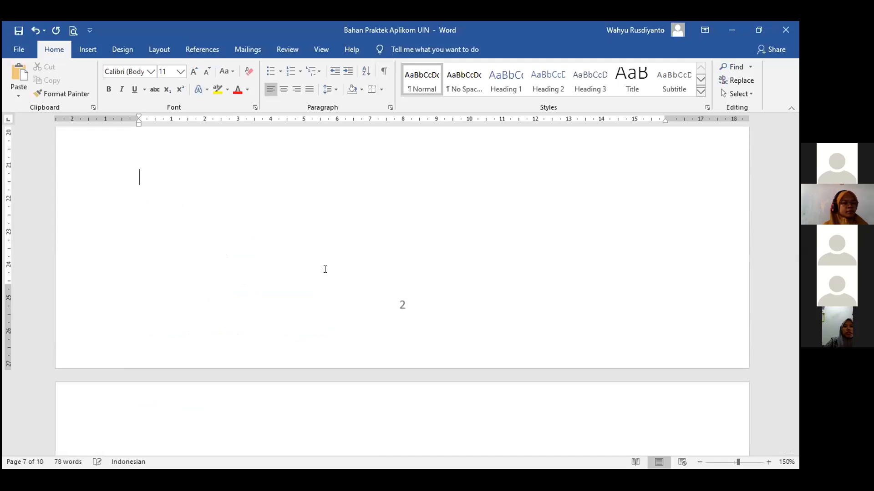
pyautogui.scroll(-8, 325, 269)
pyautogui.scroll(-2, 325, 270)
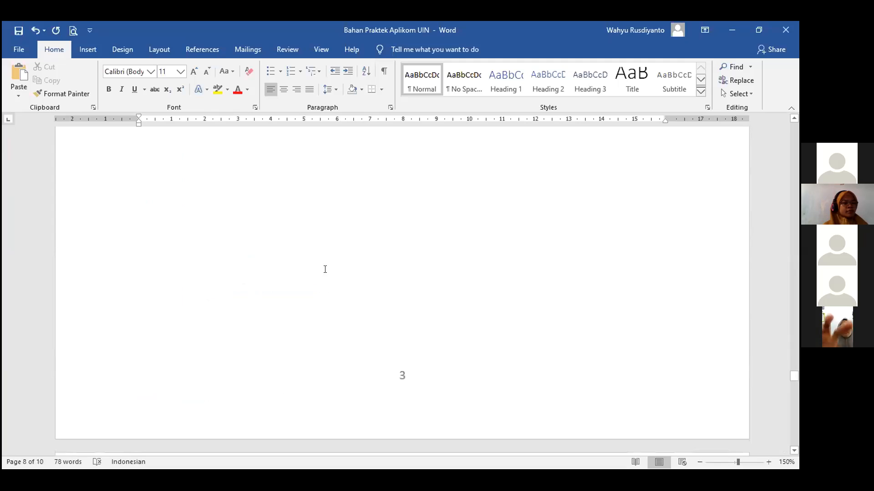
pyautogui.scroll(8, 325, 269)
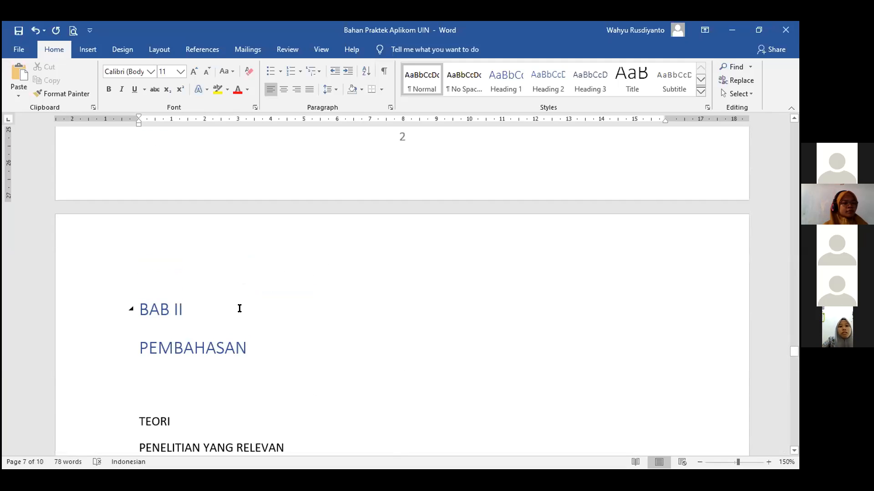
pyautogui.scroll(-2, 239, 309)
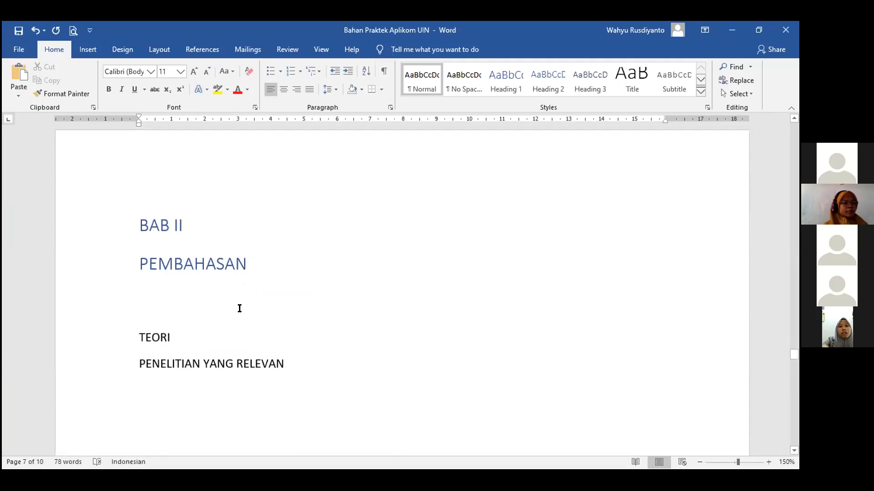
# Make TEORI a Heading 2 lettered 'A.' and paint that format onto PENELITIAN YANG RELEVAN as B.
pyautogui.click(139, 337)
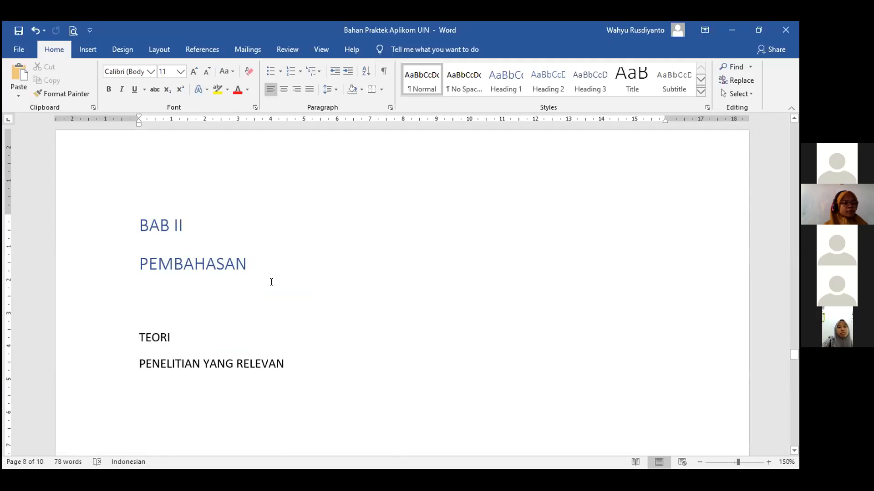
pyautogui.click(539, 87)
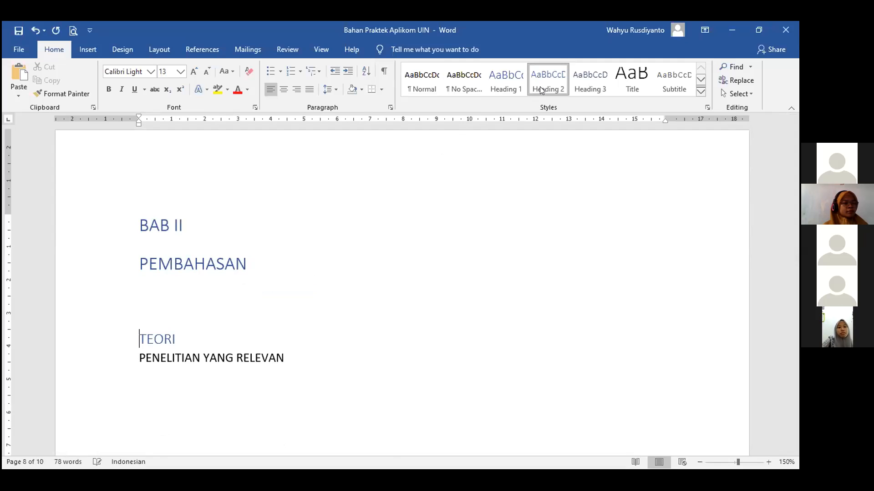
pyautogui.write('A.')
pyautogui.click(77, 96)
pyautogui.click(137, 355)
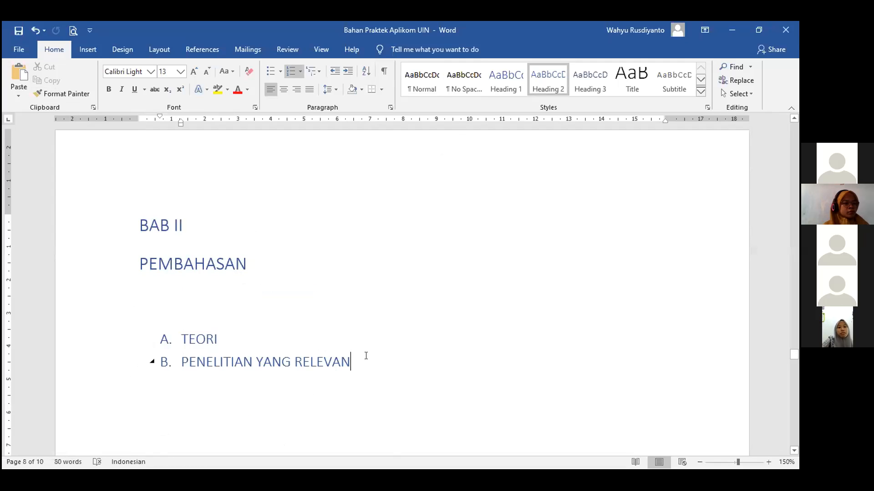
pyautogui.scroll(-15, 377, 346)
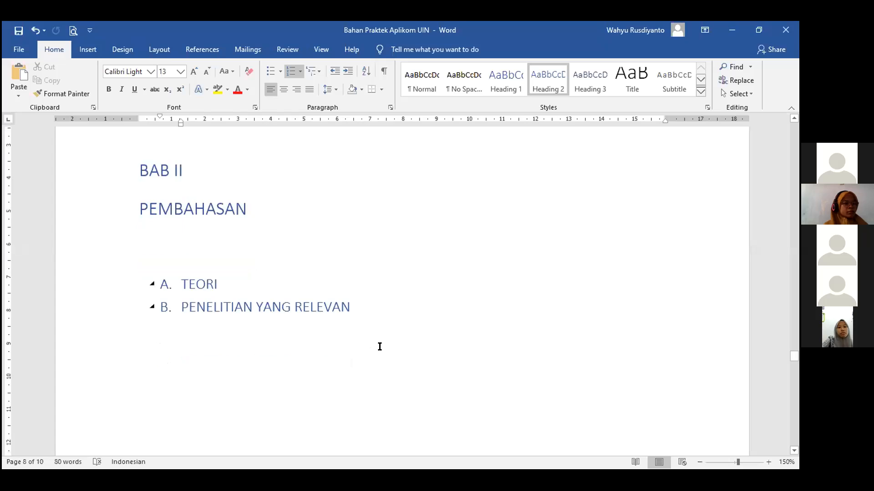
pyautogui.scroll(-1, 380, 346)
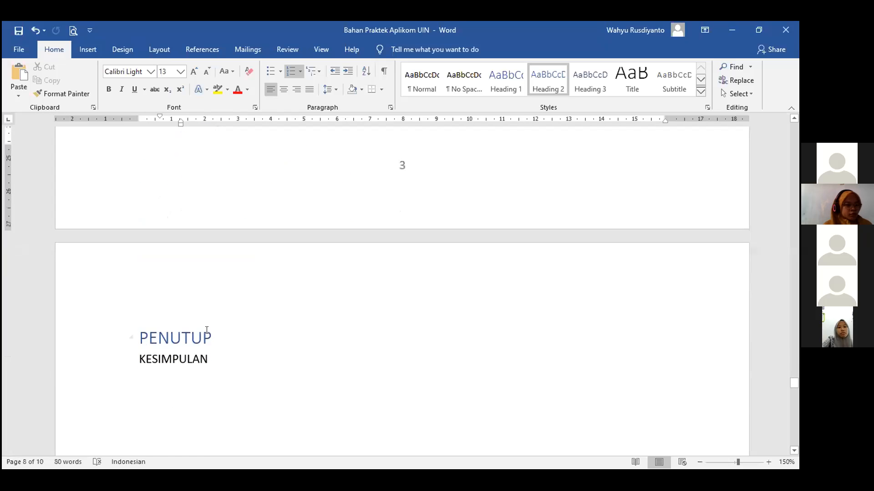
# Make KESIMPULAN a Heading 2 and push DAFTAR PUSTAKA onto the next page.
pyautogui.click(133, 357)
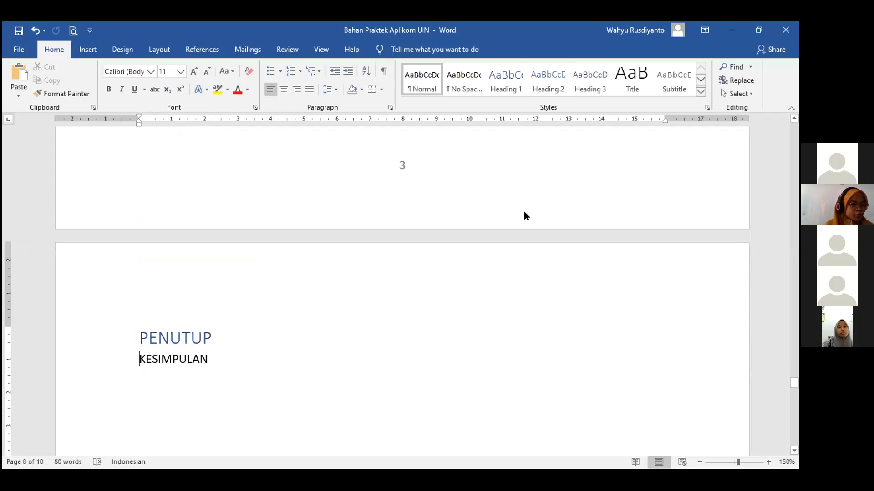
pyautogui.click(548, 82)
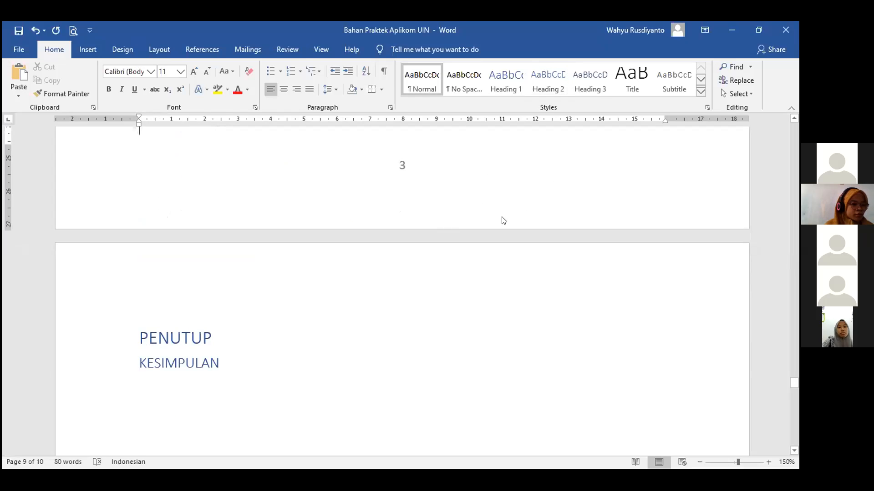
pyautogui.scroll(-10, 678, 371)
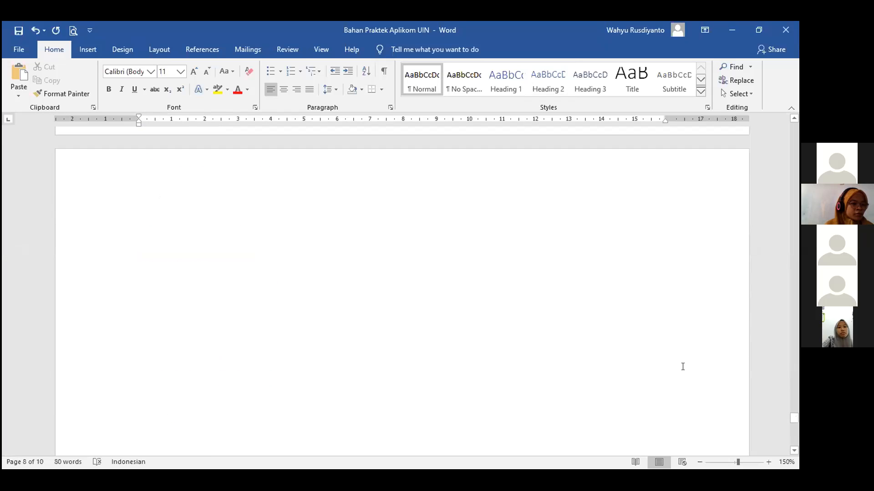
pyautogui.scroll(4, 417, 316)
pyautogui.click(254, 242)
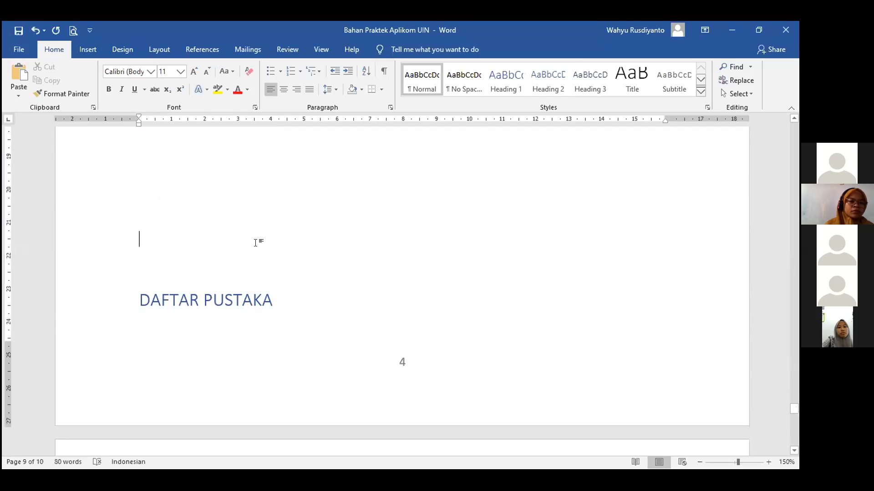
pyautogui.press('Return')
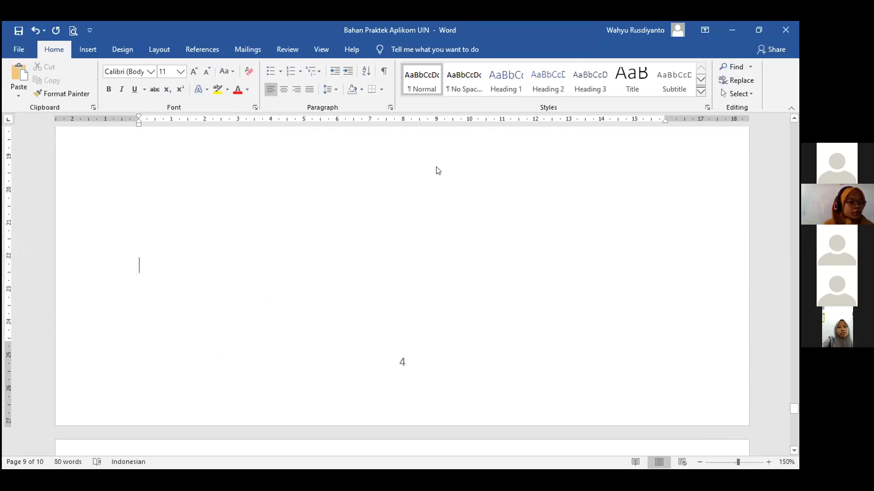
# Go to the Daftar Isi page through the Navigation Pane, then close the pane.
pyautogui.click(315, 49)
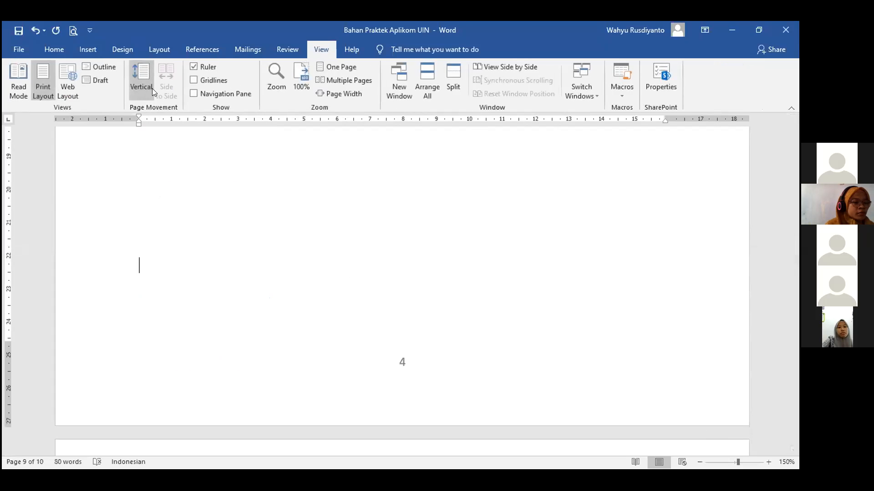
pyautogui.click(191, 96)
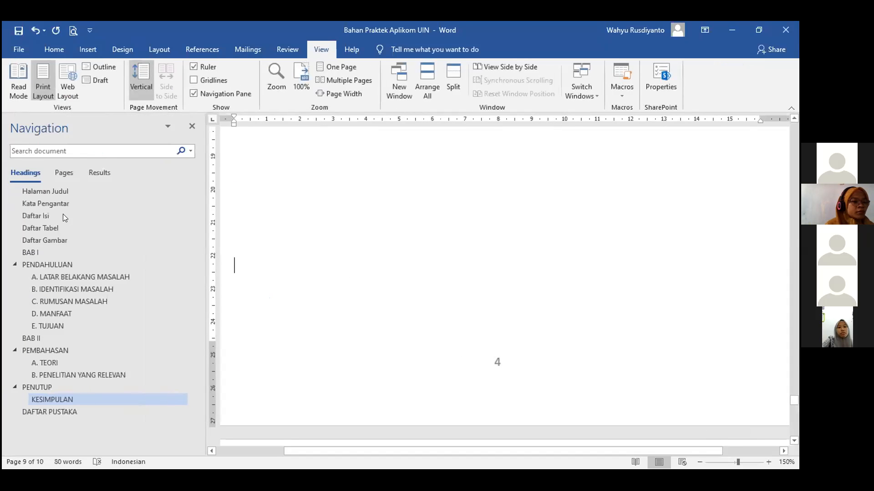
pyautogui.click(50, 215)
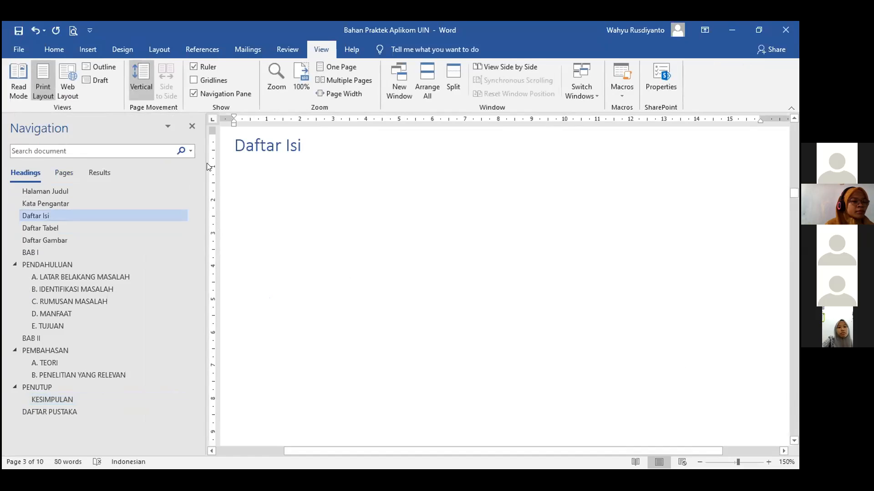
pyautogui.click(192, 127)
pyautogui.scroll(3, 297, 227)
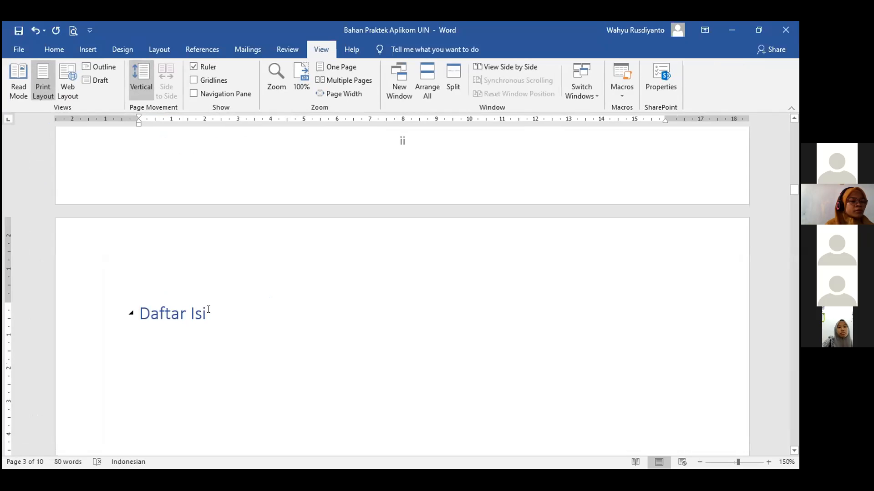
# Centre the Daftar Isi heading and set it to Arial 12 with Automatic font colour.
pyautogui.click(54, 49)
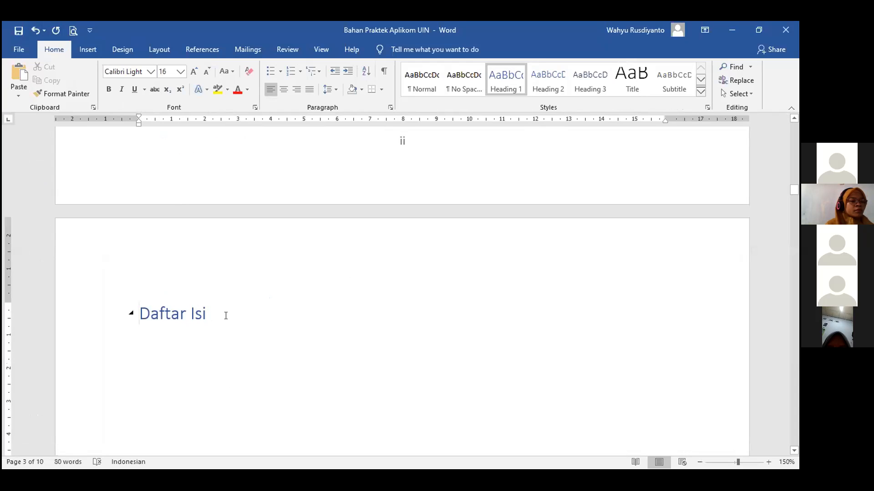
pyautogui.moveTo(218, 316); pyautogui.dragTo(121, 320)
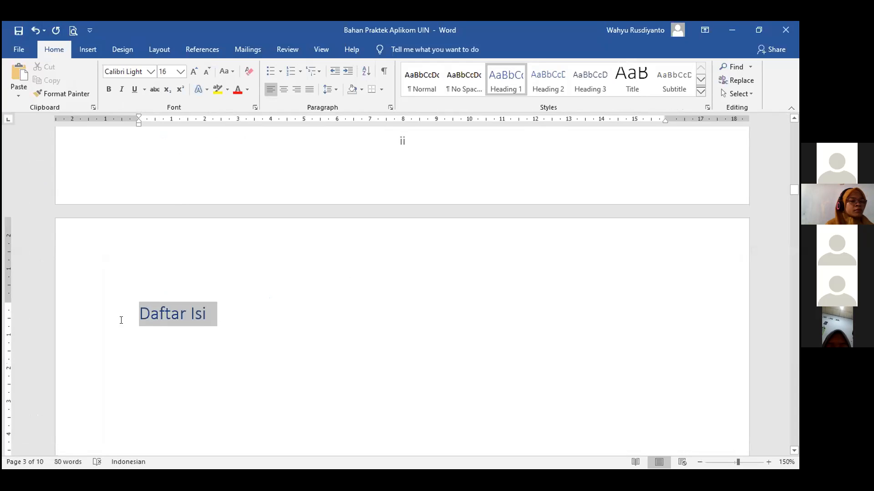
pyautogui.click(284, 89)
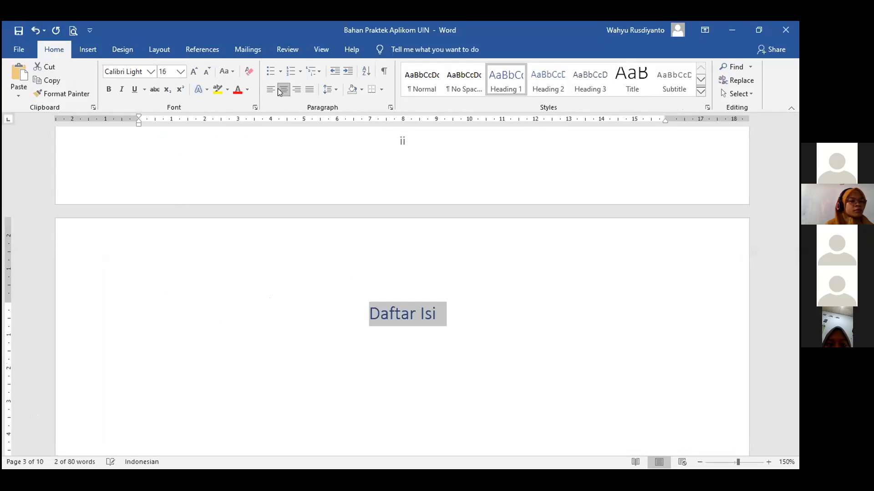
pyautogui.click(152, 71)
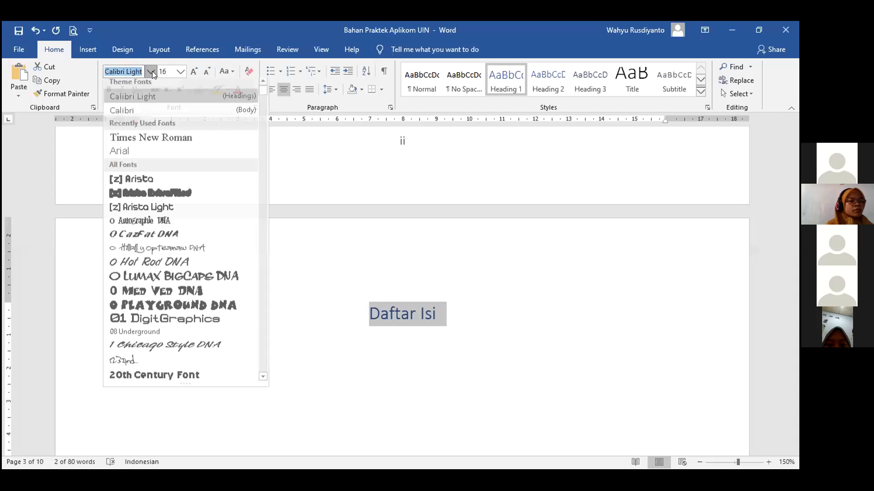
pyautogui.click(135, 155)
pyautogui.click(180, 71)
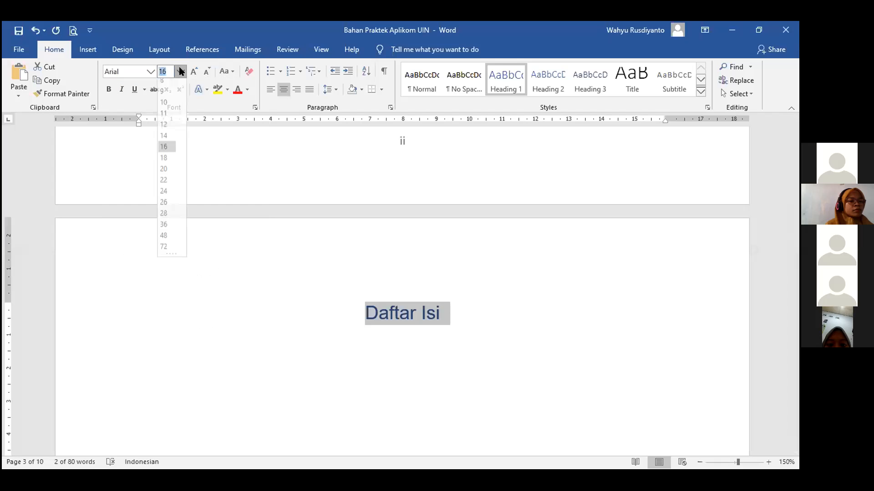
pyautogui.click(163, 129)
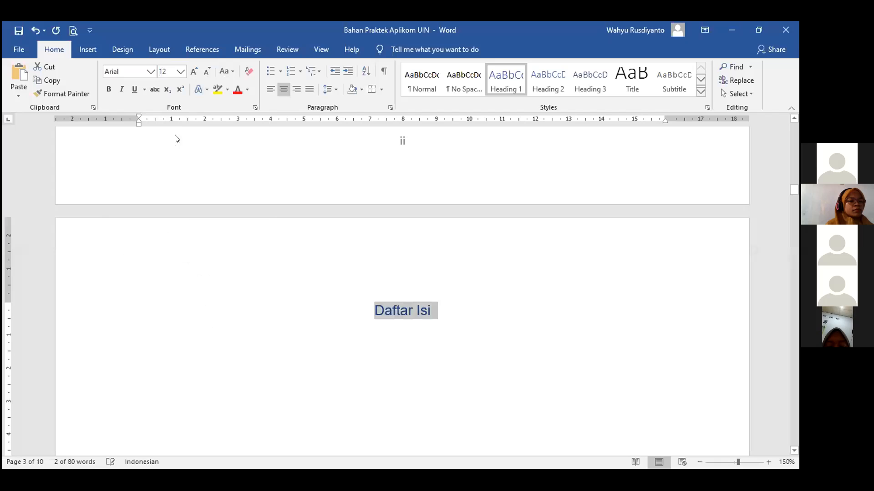
pyautogui.click(246, 91)
pyautogui.click(248, 100)
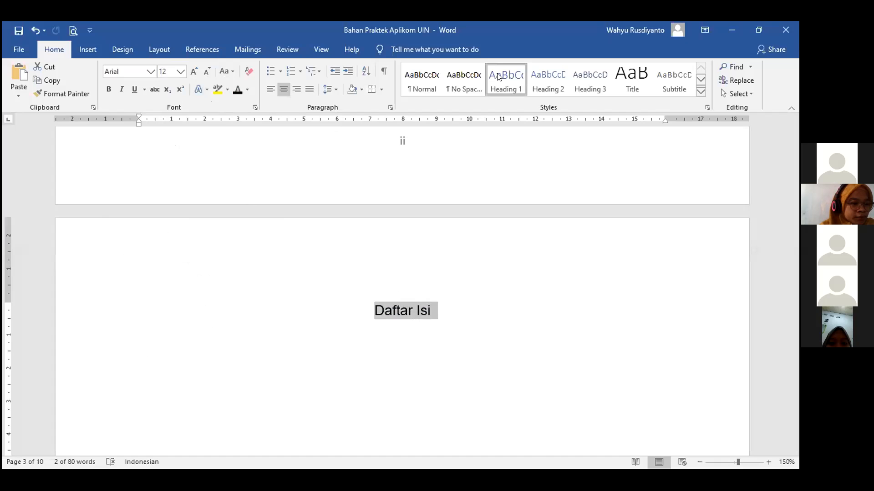
# Select the Daftar Isi text and apply the Normal style to it.
pyautogui.click(411, 314)
pyautogui.moveTo(429, 313); pyautogui.dragTo(374, 308)
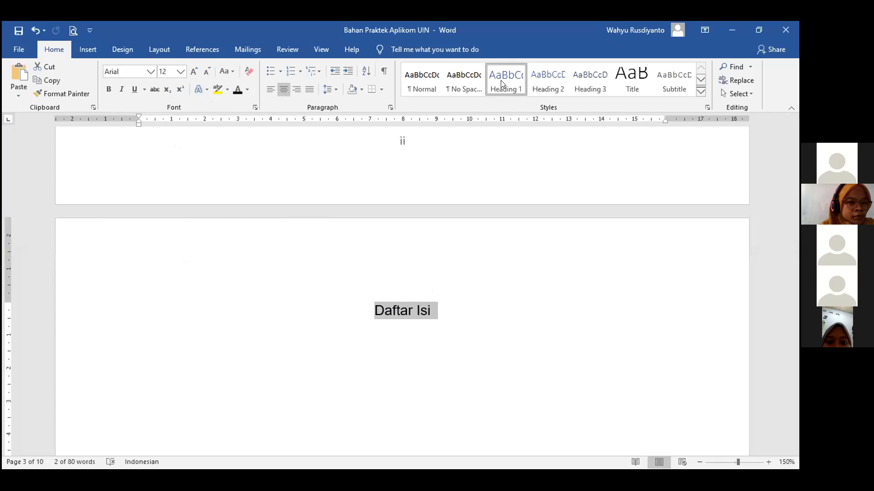
pyautogui.click(435, 306)
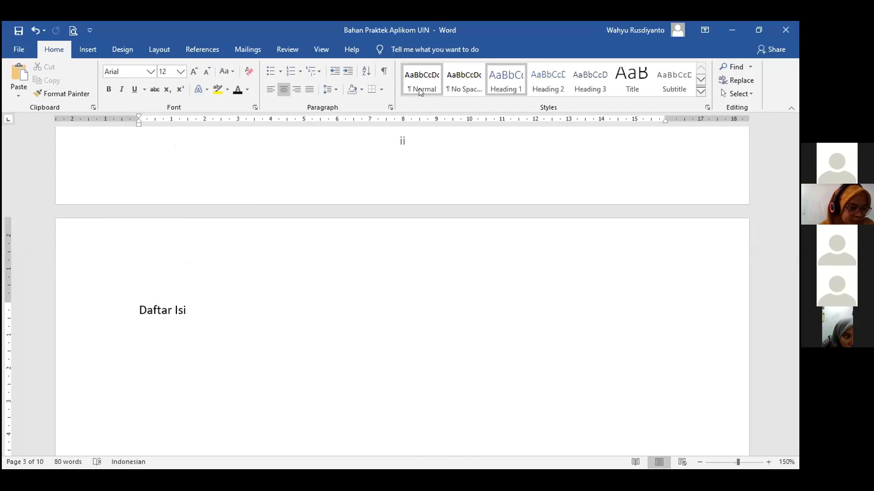
# Apply Heading 1 to Daftar Isi, centre it, and set the font to Arial 12.
pyautogui.click(498, 90)
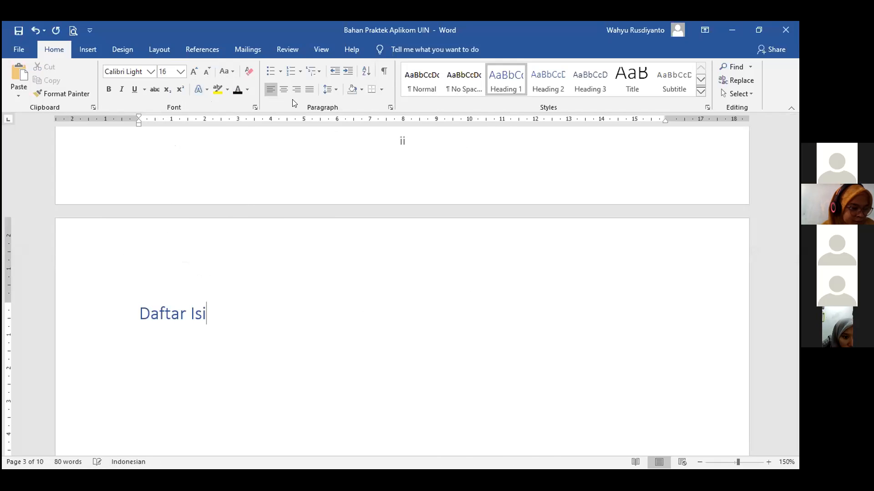
pyautogui.click(283, 89)
pyautogui.click(151, 71)
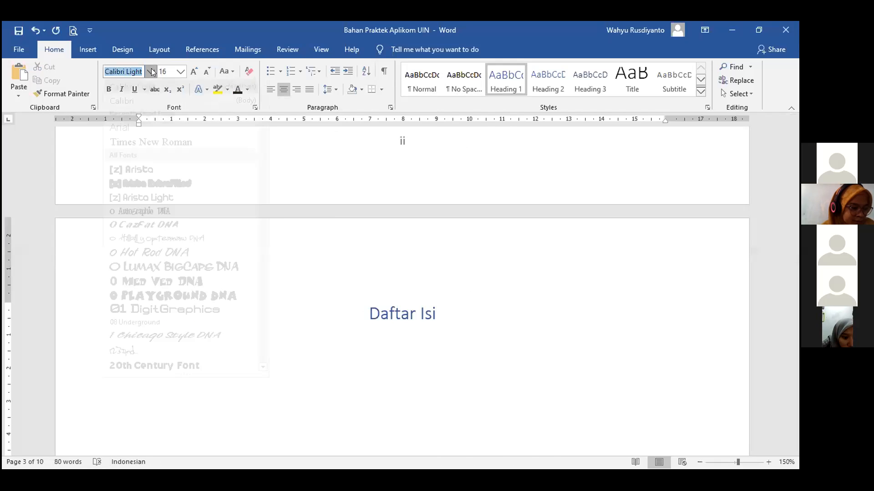
pyautogui.click(154, 144)
pyautogui.click(181, 74)
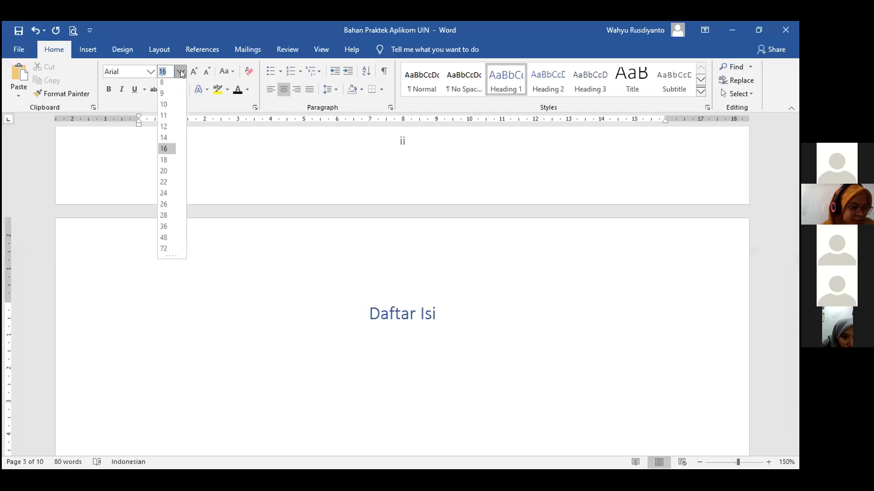
pyautogui.click(162, 129)
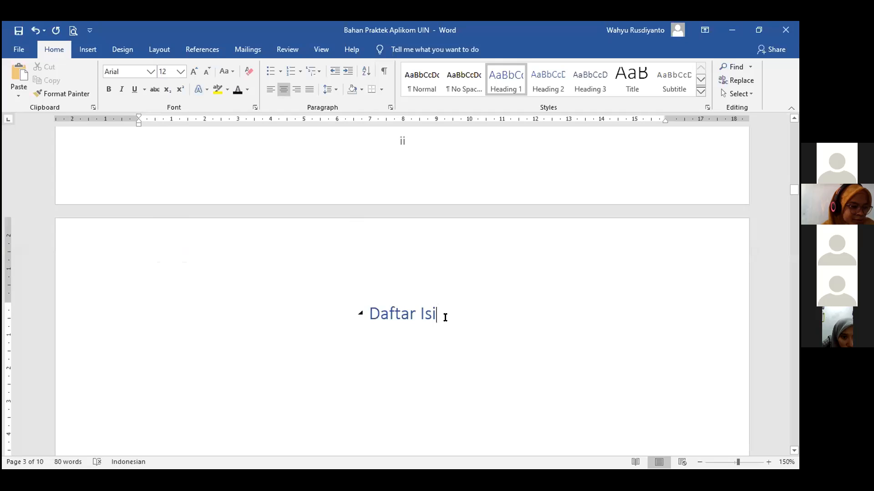
# Select the Daftar Isi title, then place the caret on the empty line below it.
pyautogui.moveTo(445, 317); pyautogui.dragTo(380, 315)
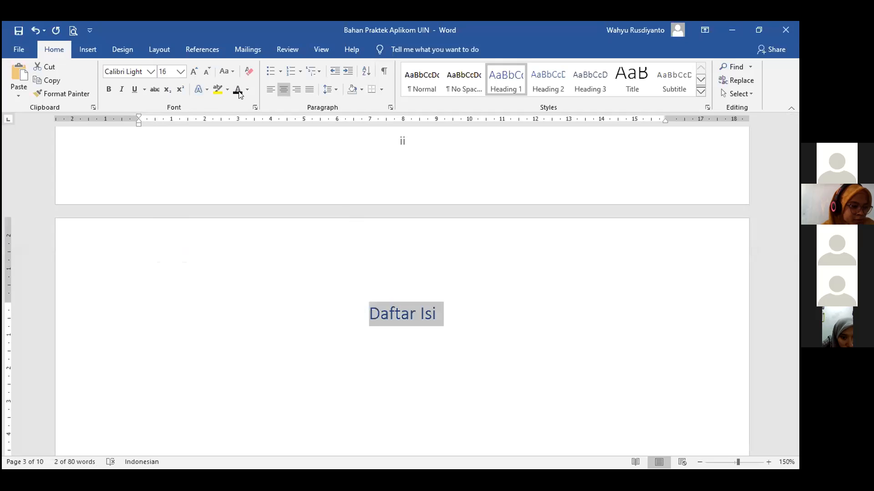
pyautogui.click(433, 333)
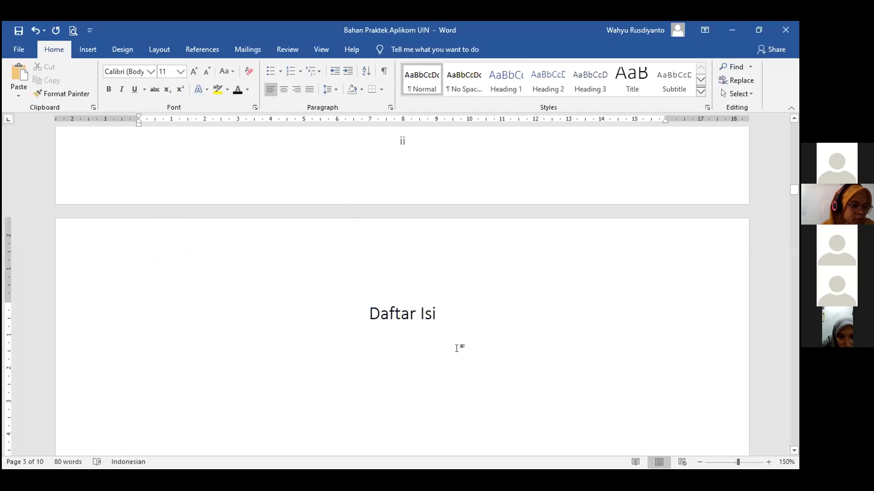
pyautogui.scroll(-2, 273, 332)
pyautogui.scroll(1, 223, 345)
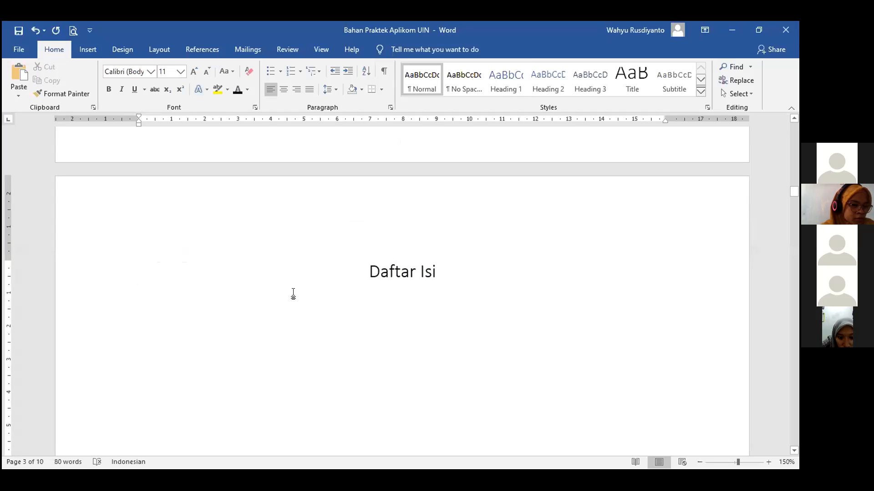
# Add a new line under Daftar Isi and open the References Table of Contents gallery.
pyautogui.press('Return')
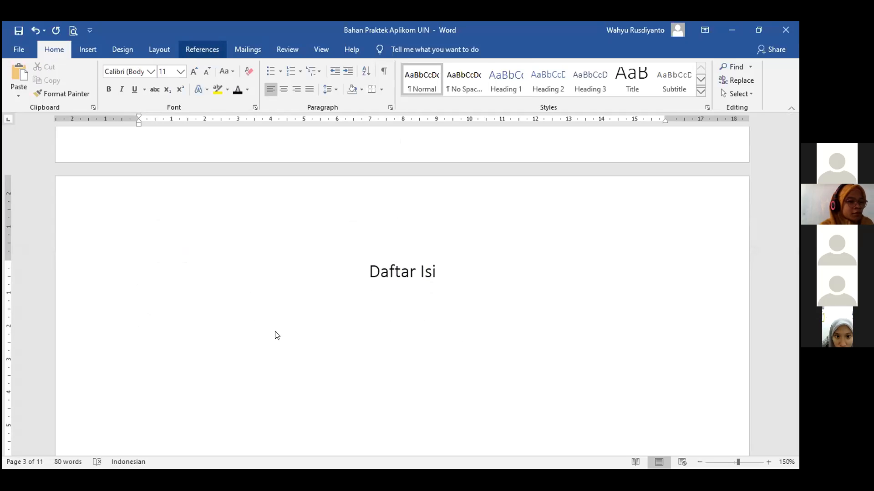
pyautogui.click(202, 49)
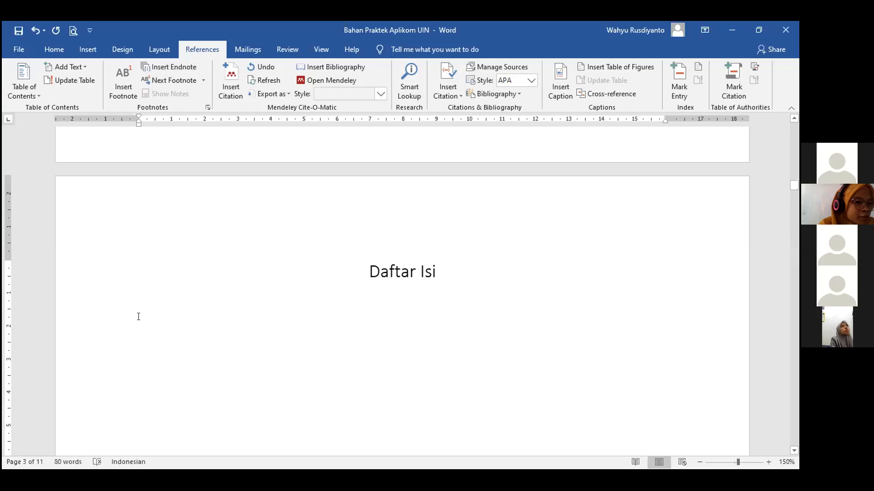
pyautogui.click(31, 92)
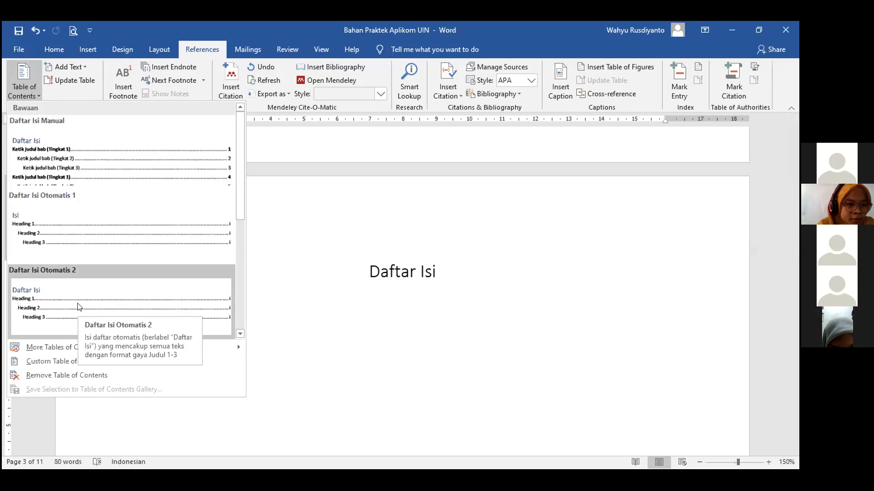
pyautogui.click(175, 331)
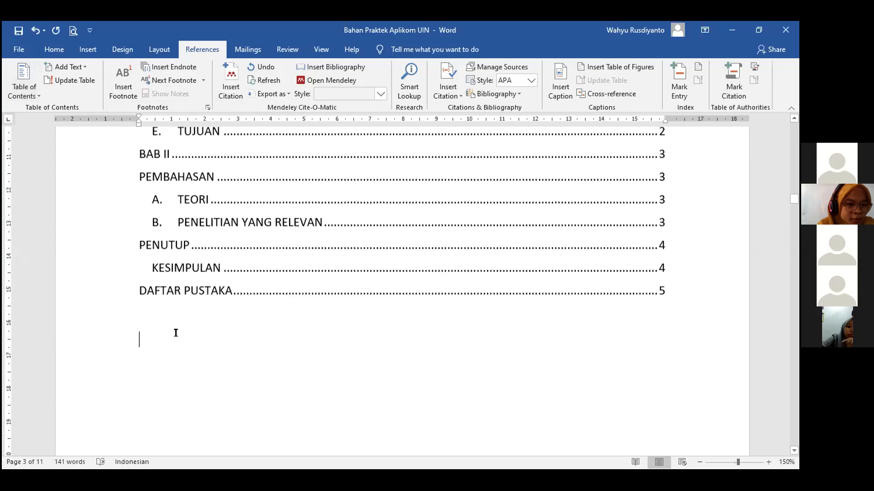
pyautogui.scroll(4, 176, 332)
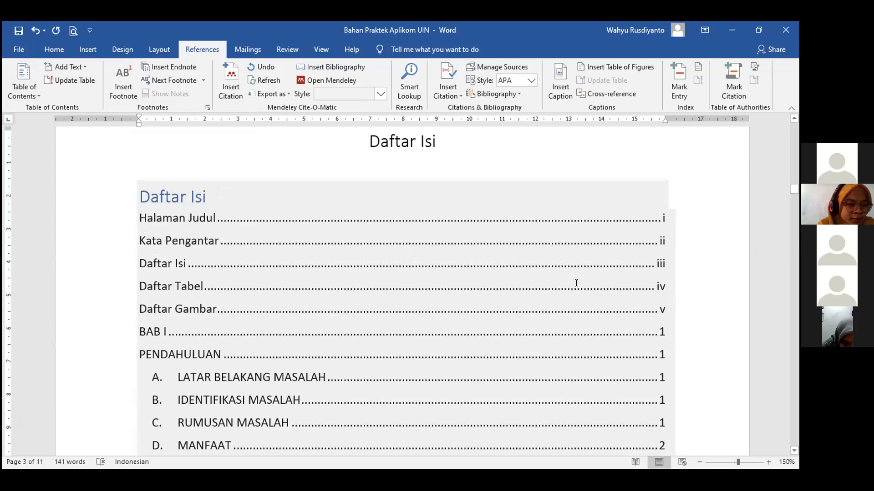
pyautogui.scroll(-3, 576, 283)
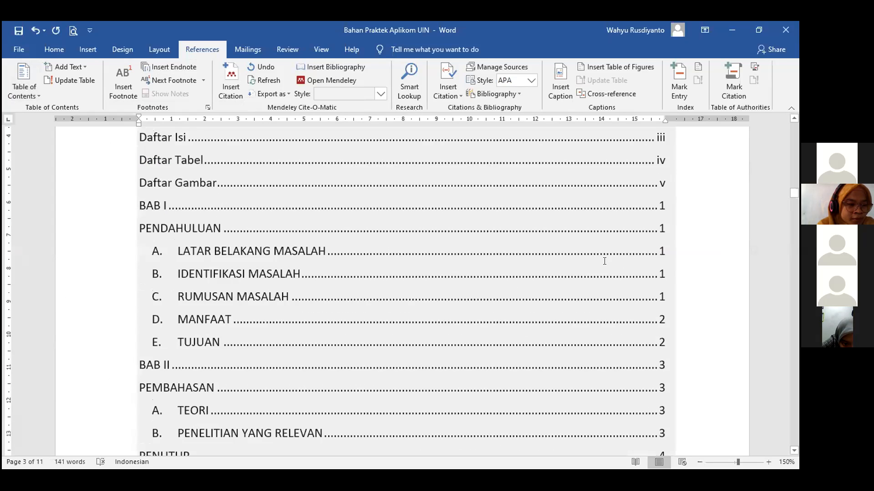
pyautogui.scroll(-4, 605, 261)
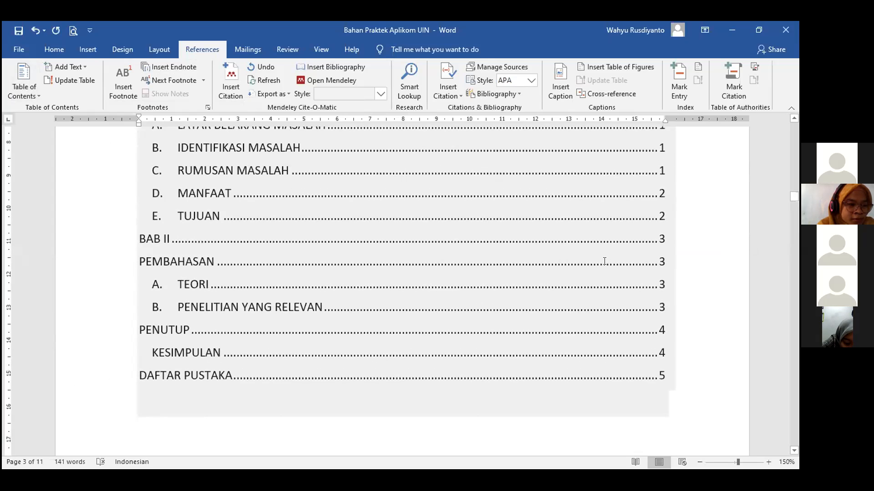
pyautogui.scroll(-2, 605, 260)
pyautogui.click(605, 337)
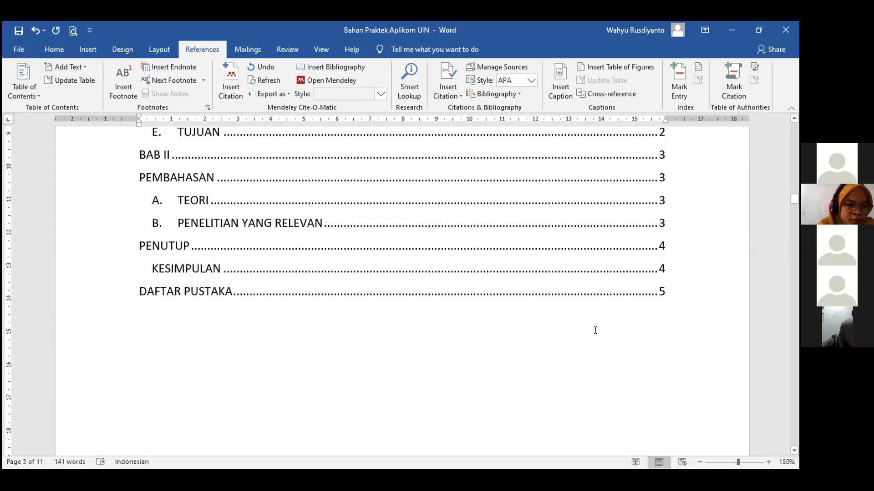
pyautogui.scroll(3, 595, 330)
pyautogui.scroll(3, 600, 320)
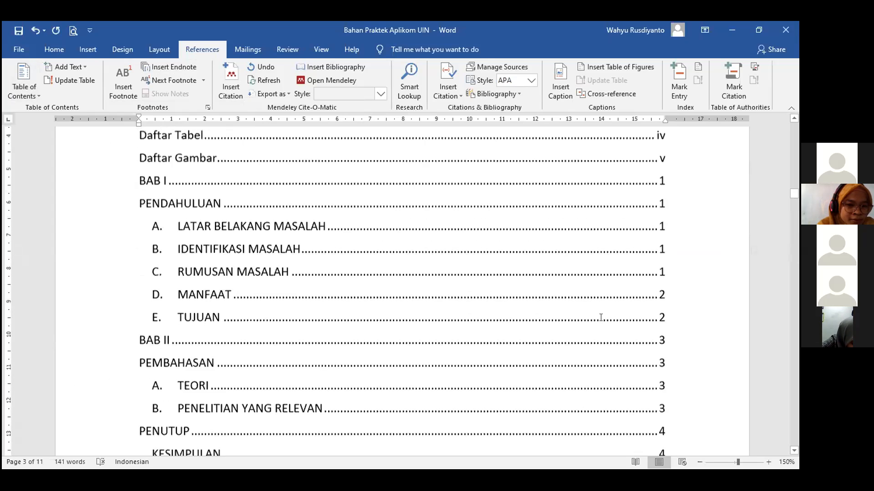
pyautogui.scroll(2, 603, 317)
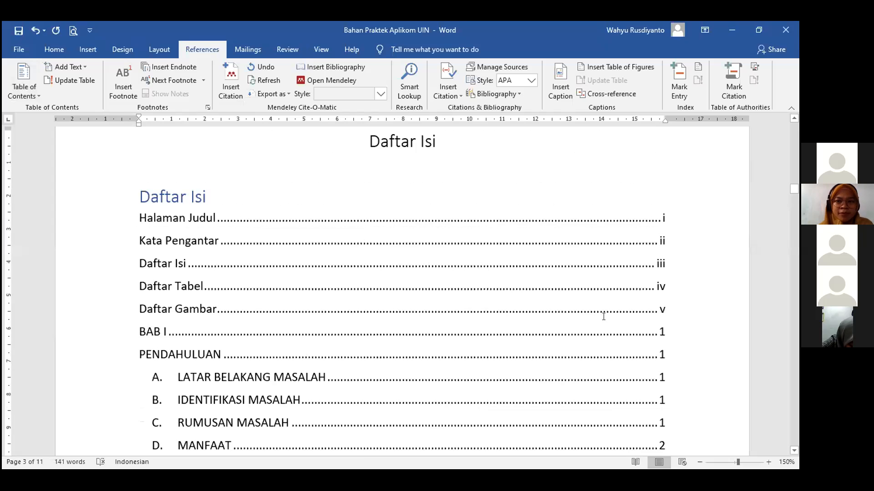
pyautogui.click(603, 316)
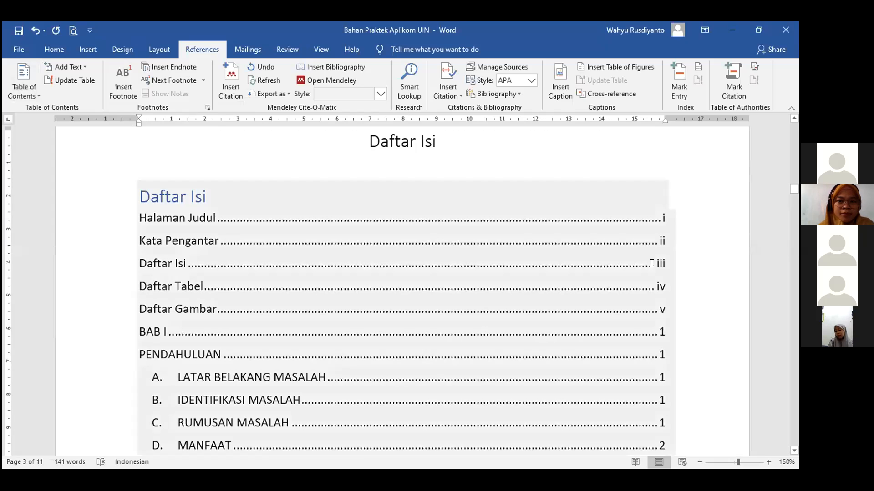
pyautogui.click(590, 178)
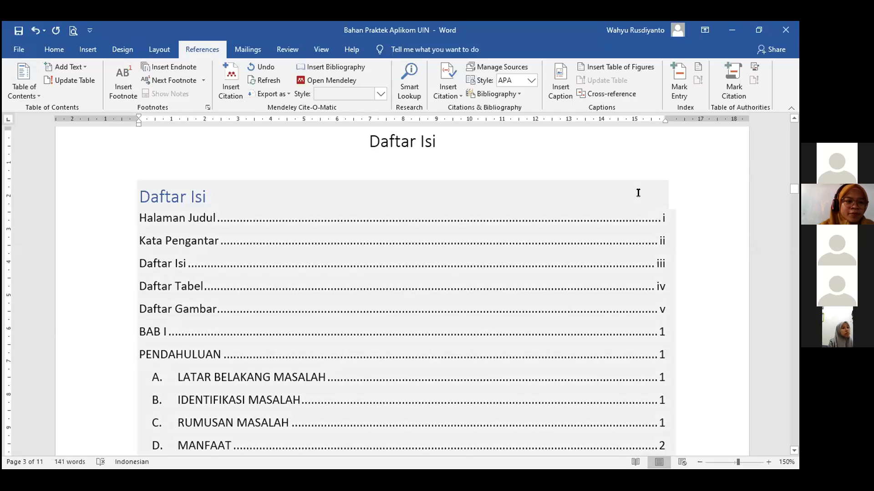
# Undo the existing table of contents and reinsert it as Daftar Isi Otomatis 2.
pyautogui.hotkey('ctrl', 'z')
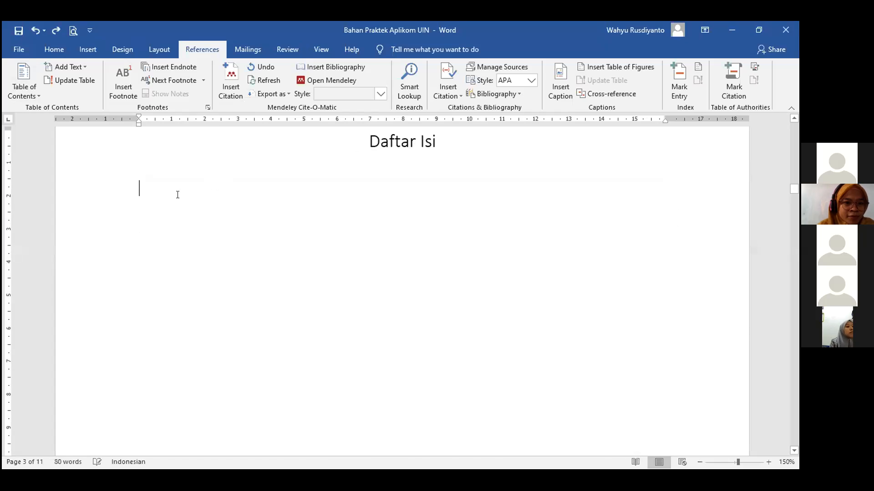
pyautogui.scroll(1, 139, 220)
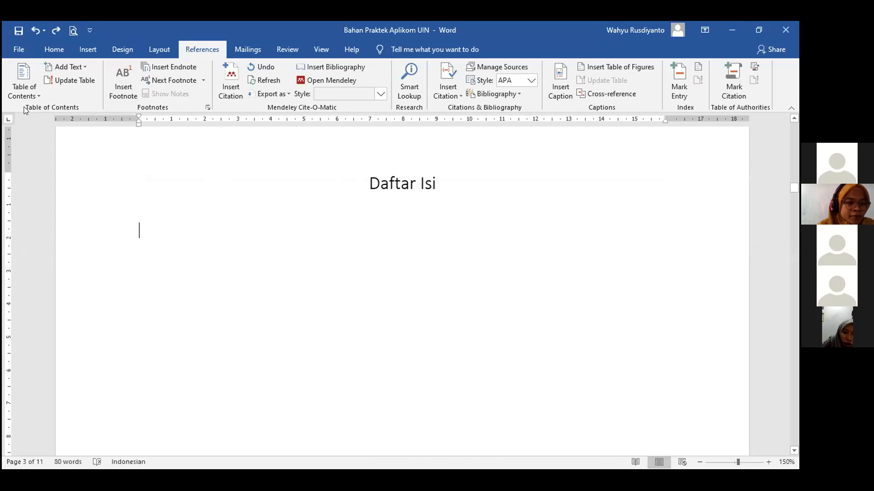
pyautogui.click(28, 94)
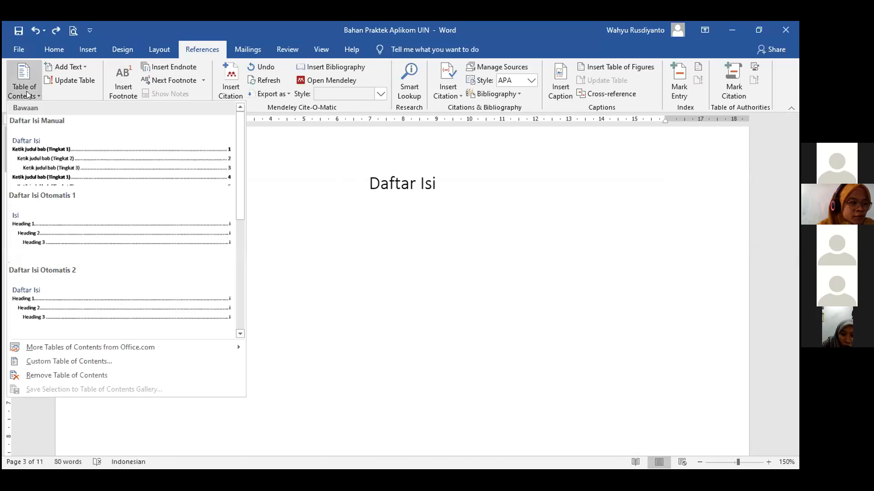
pyautogui.click(50, 314)
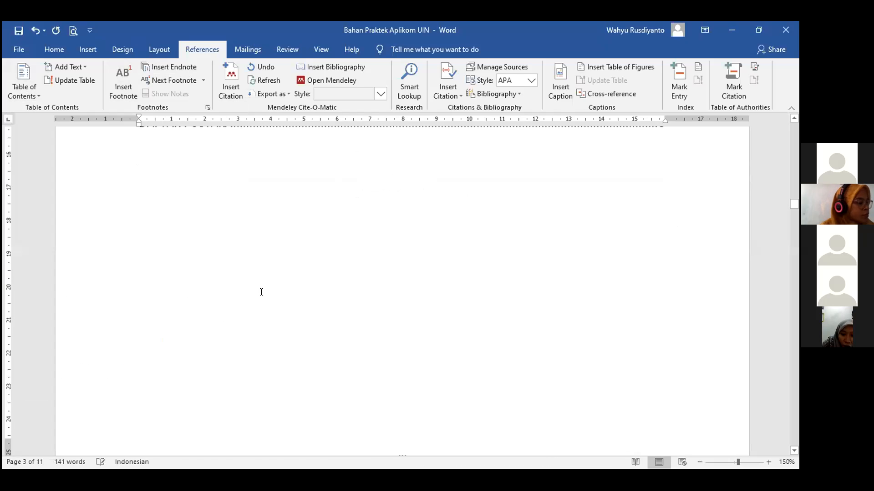
pyautogui.scroll(5, 398, 249)
pyautogui.scroll(6, 413, 250)
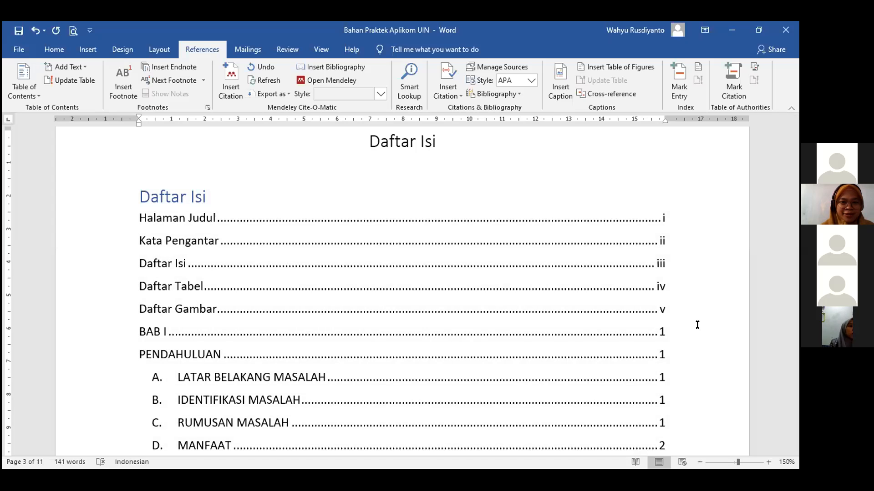
# Scroll up to the title page and select, then deselect, the Halaman Judul heading.
pyautogui.click(616, 323)
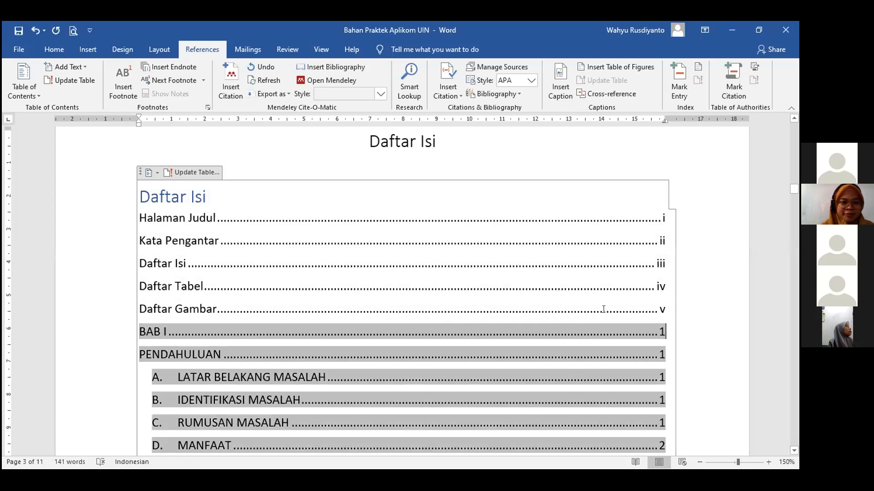
pyautogui.scroll(10, 603, 310)
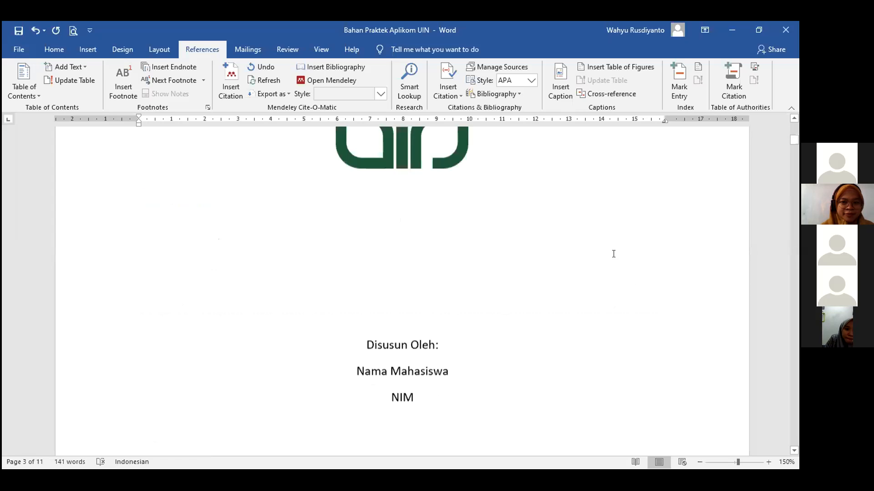
pyautogui.scroll(15, 613, 253)
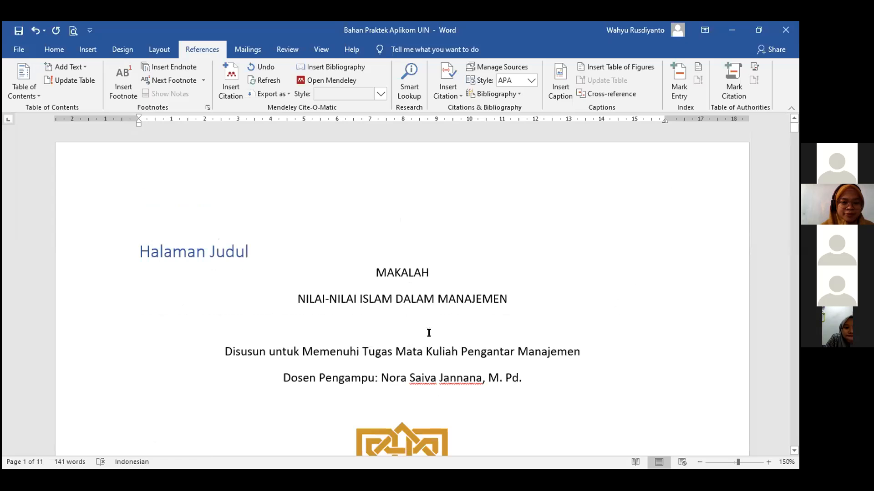
pyautogui.scroll(-6, 428, 332)
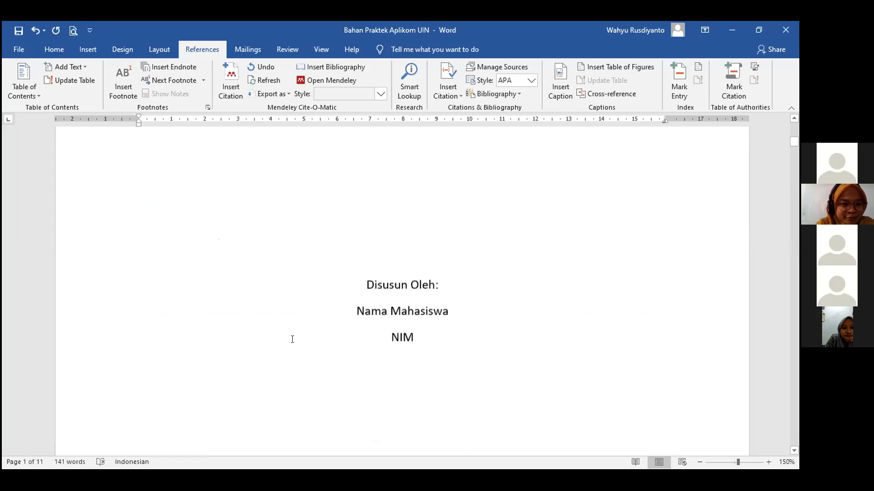
pyautogui.scroll(6, 250, 253)
pyautogui.tripleClick(140, 254)
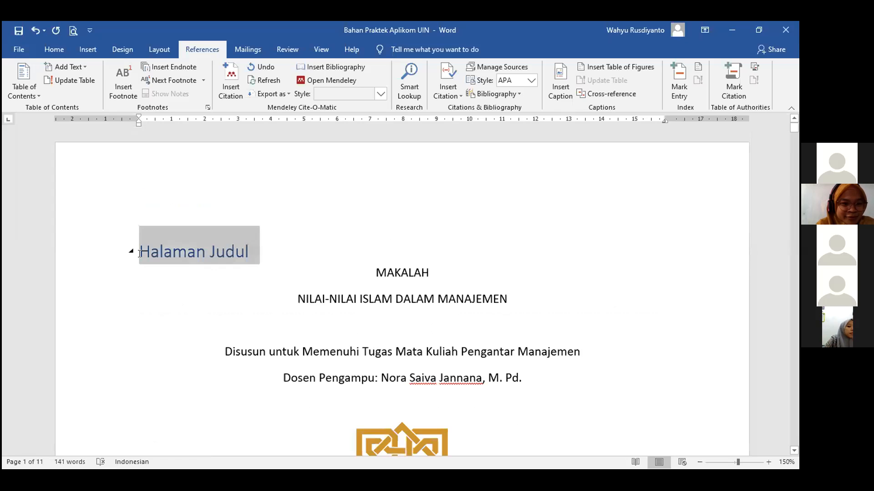
pyautogui.click(248, 292)
pyautogui.click(133, 254)
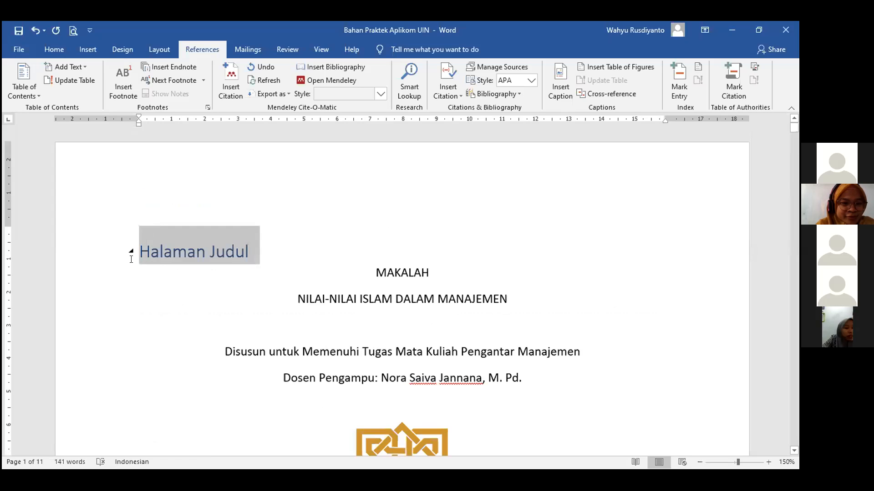
pyautogui.click(199, 270)
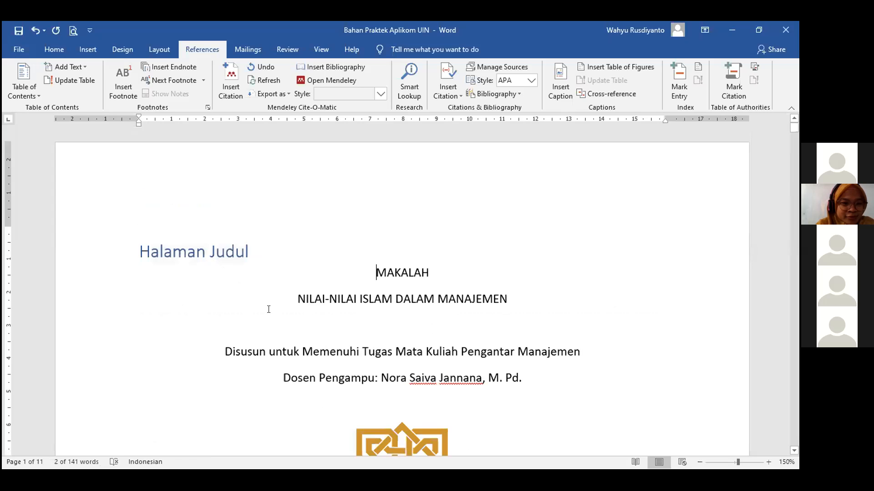
pyautogui.scroll(-10, 263, 84)
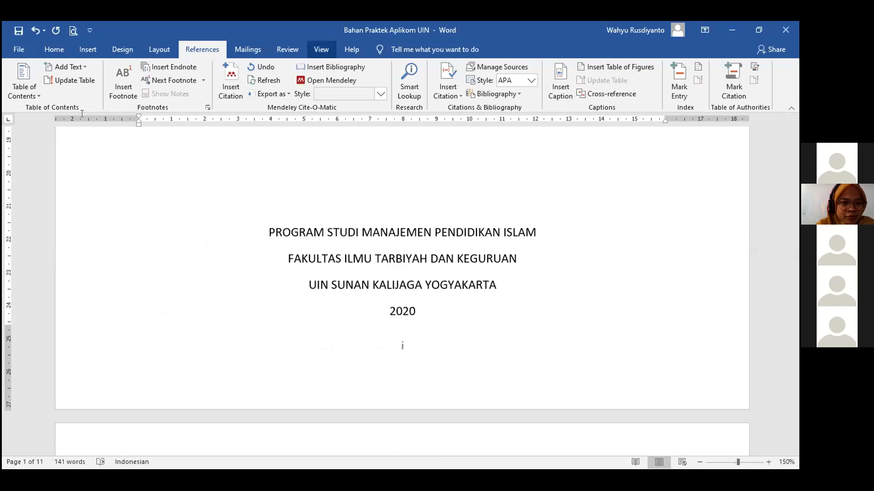
# Turn on the Navigation Pane from View and jump to the Halaman Judul heading.
pyautogui.click(321, 49)
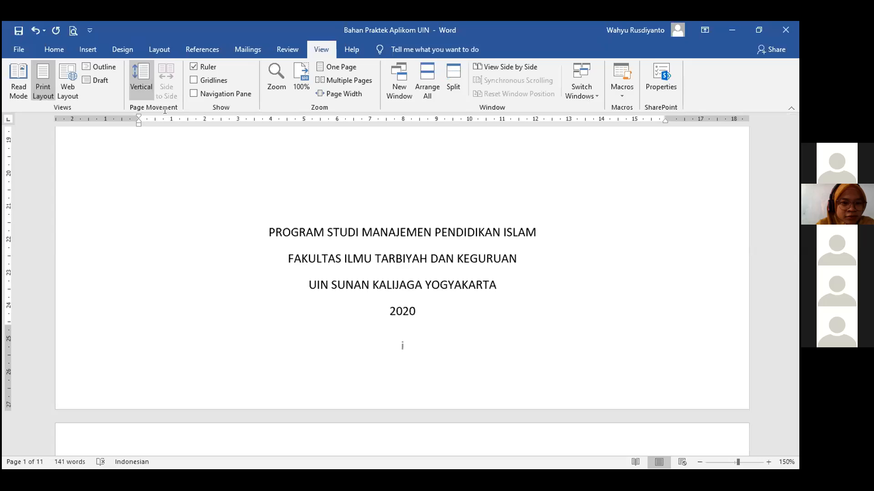
pyautogui.click(194, 94)
pyautogui.click(44, 213)
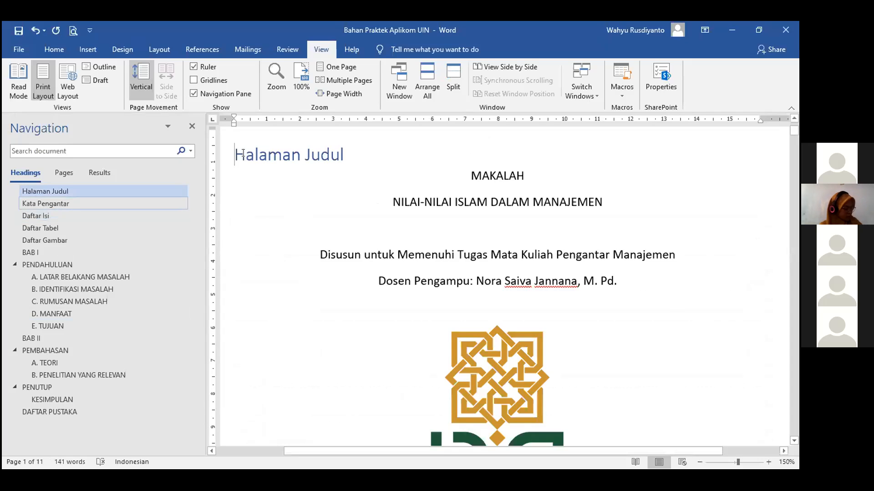
pyautogui.moveTo(361, 152); pyautogui.dragTo(235, 152)
pyautogui.click(321, 197)
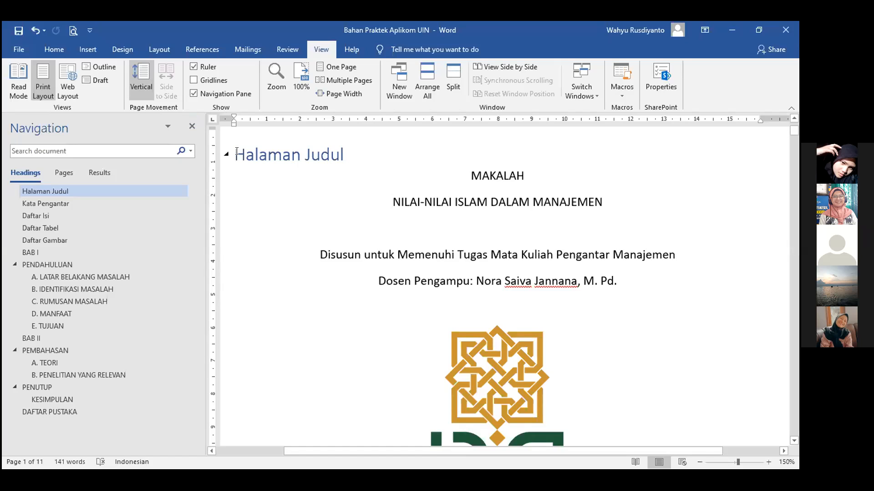
# Set the Halaman Judul heading's font colour to White from the Home tab.
pyautogui.click(54, 49)
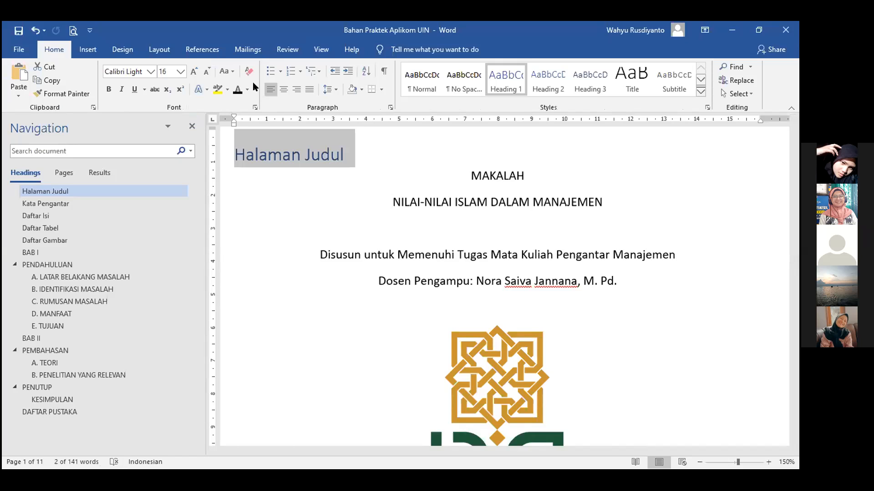
pyautogui.click(247, 90)
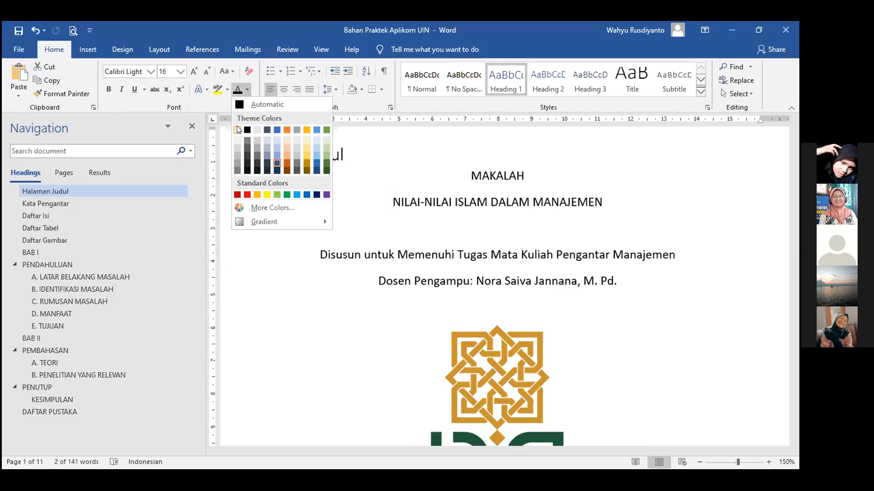
pyautogui.click(237, 129)
pyautogui.click(425, 255)
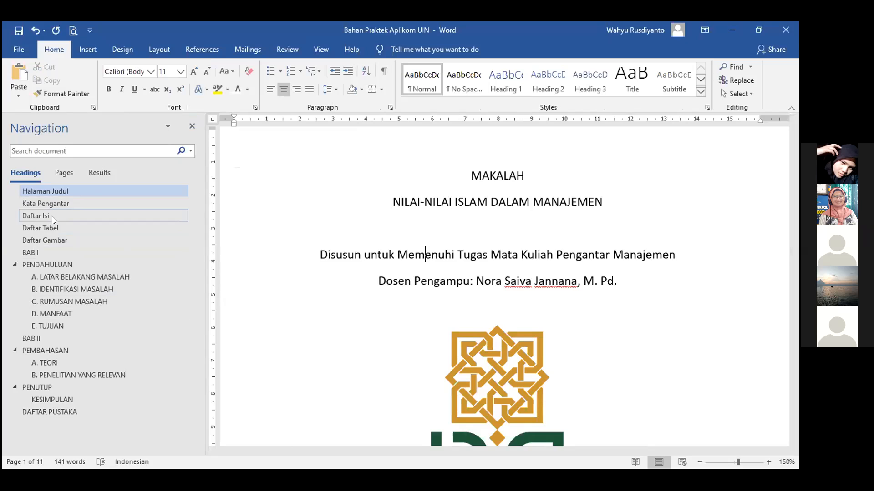
# Use the Navigation pane to check PENDAHULUAN, RUMUSAN MASALAH and the Daftar Isi page.
pyautogui.click(50, 259)
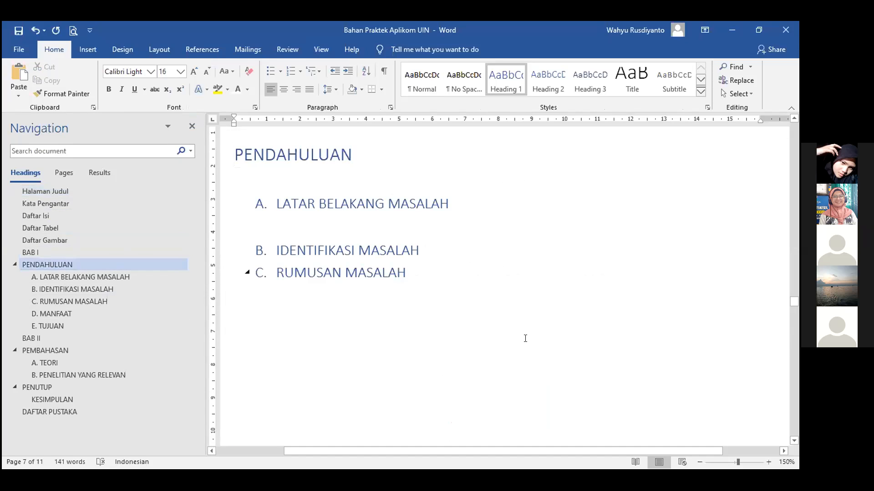
pyautogui.click(513, 354)
pyautogui.scroll(3, 513, 354)
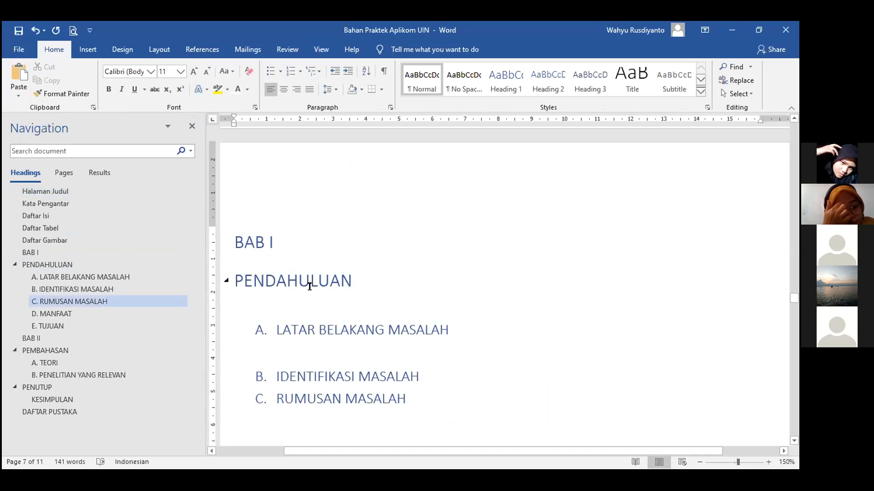
pyautogui.click(43, 216)
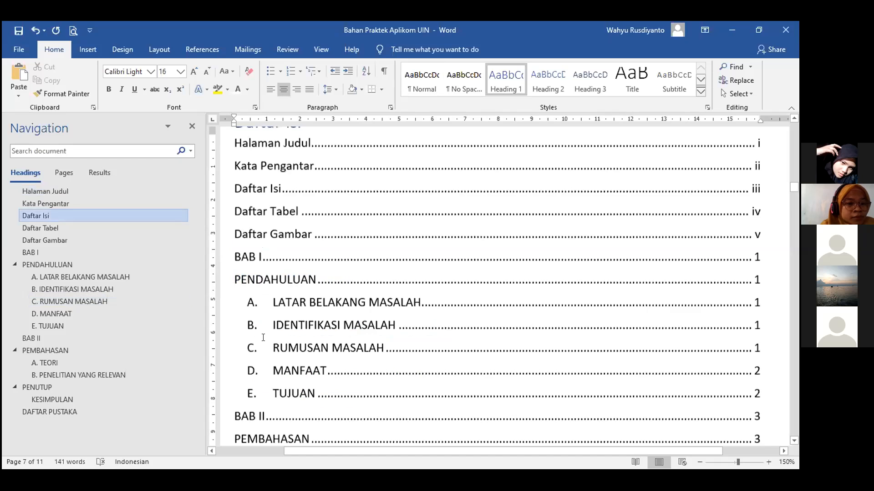
pyautogui.scroll(2, 338, 345)
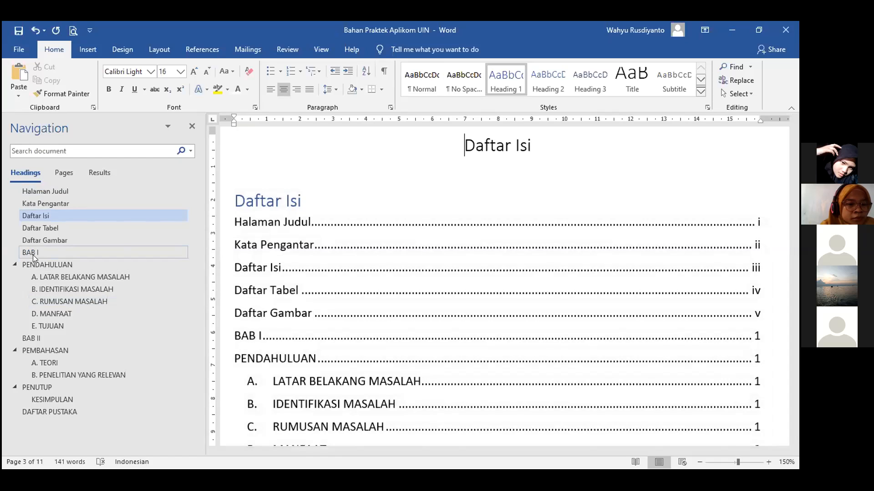
# Jump to BAB I and select the BAB I and PENDAHULUAN heading lines.
pyautogui.click(30, 253)
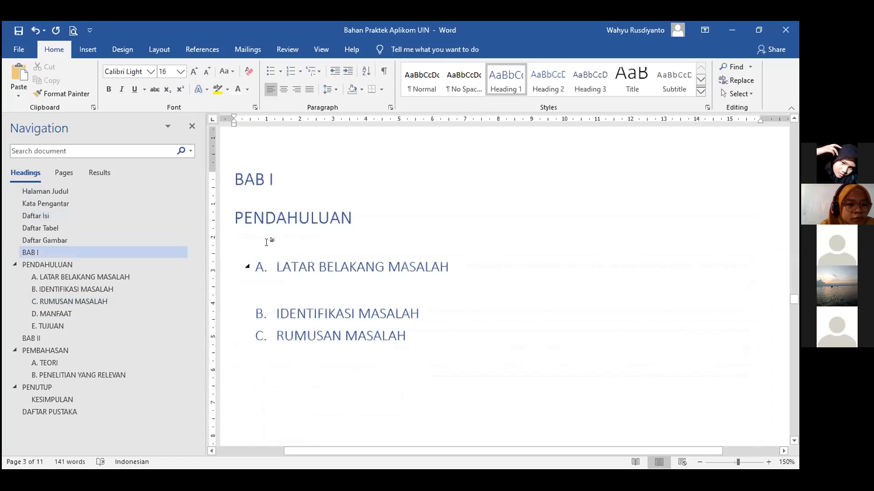
pyautogui.click(266, 242)
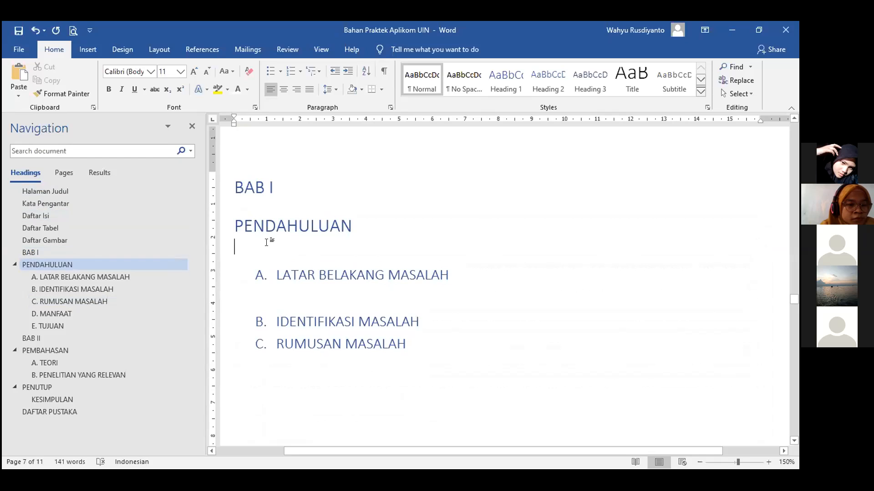
pyautogui.moveTo(357, 224); pyautogui.dragTo(218, 180)
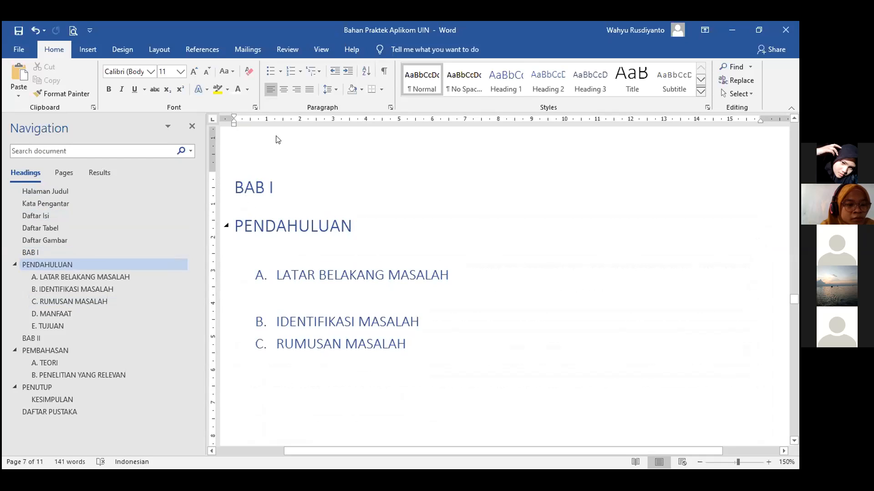
# Make BAB I and PENDAHULUAN Normal text and add a Heading 1 line 'BAB I PENDAHULUAN'.
pyautogui.click(416, 85)
pyautogui.click(274, 231)
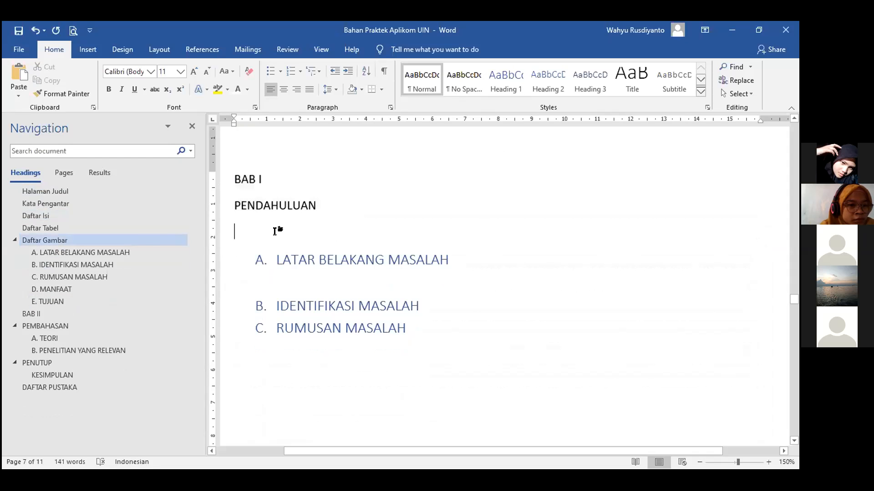
pyautogui.write('BAB')
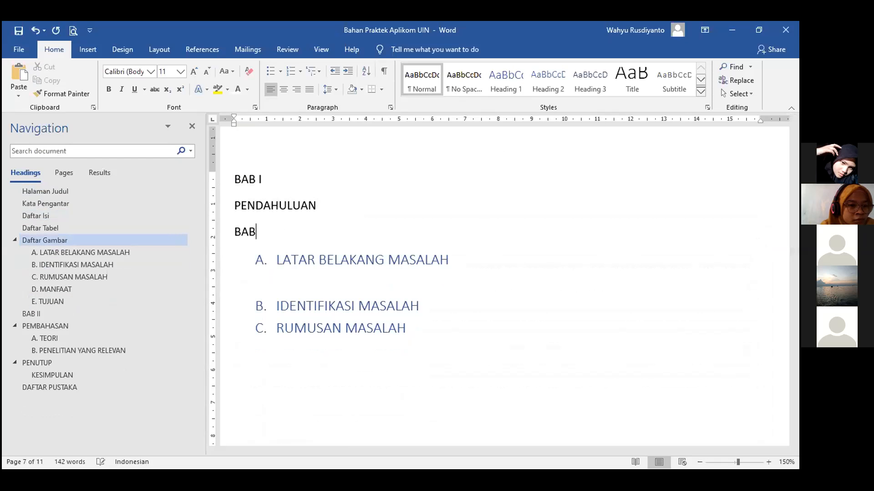
pyautogui.write(' I PENDAHULU')
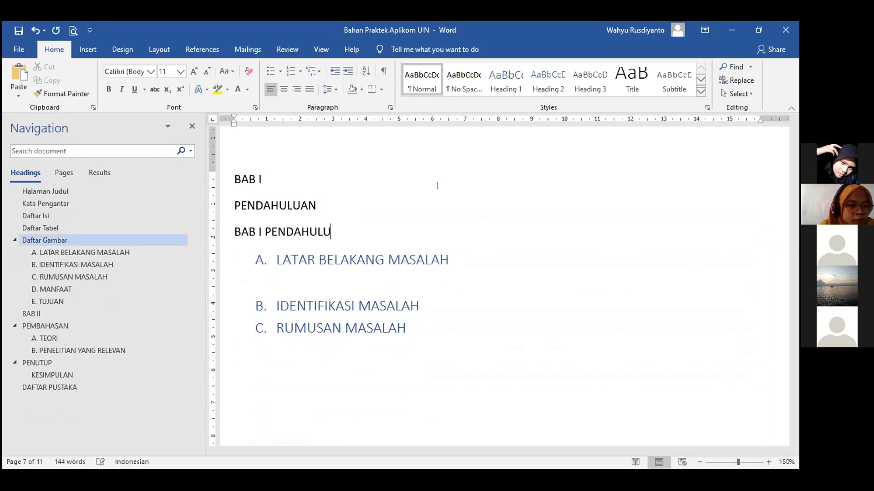
pyautogui.write('AN')
pyautogui.hotkey('ctrl', 'shift', 'Left')
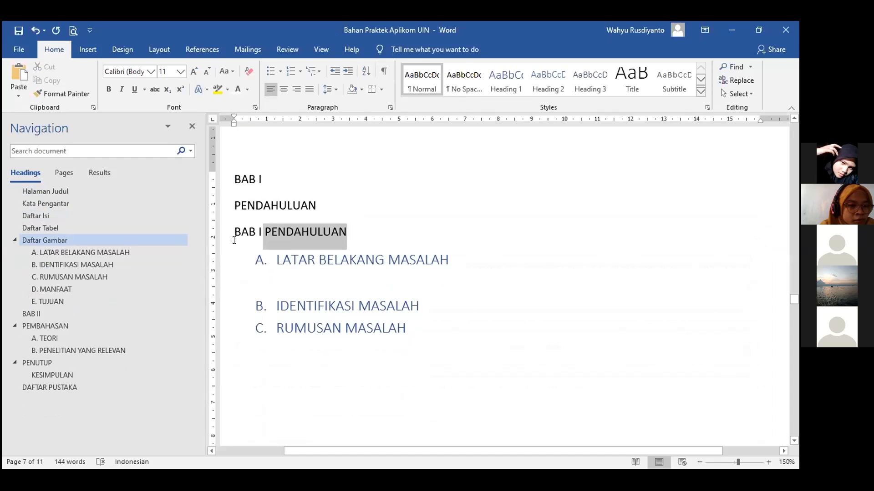
pyautogui.tripleClick(234, 240)
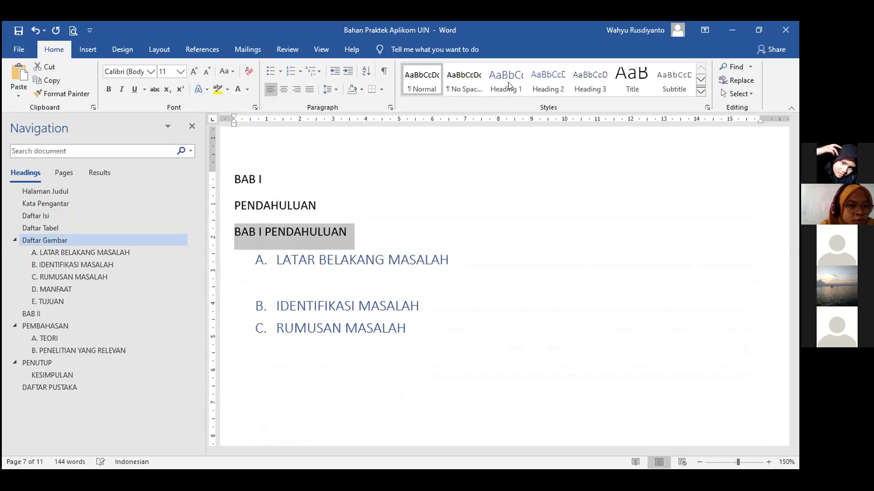
pyautogui.click(508, 85)
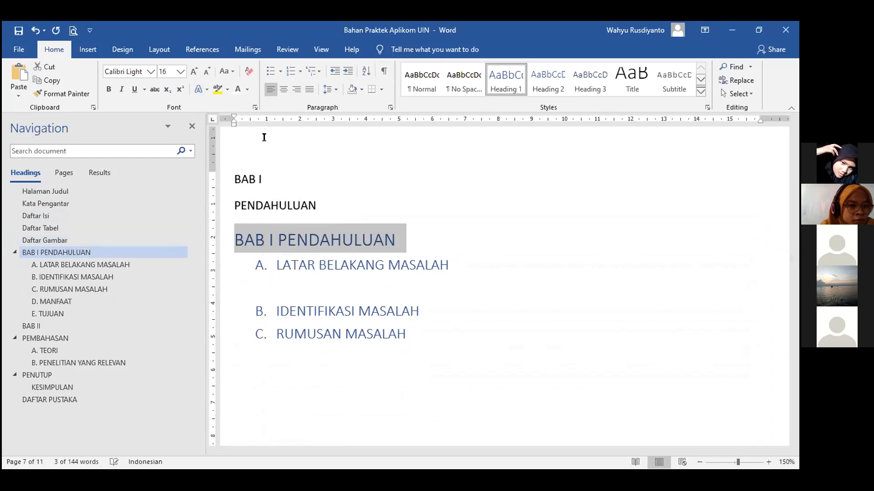
# Check the font colour options without changing them, then return to the Daftar Isi page.
pyautogui.click(247, 89)
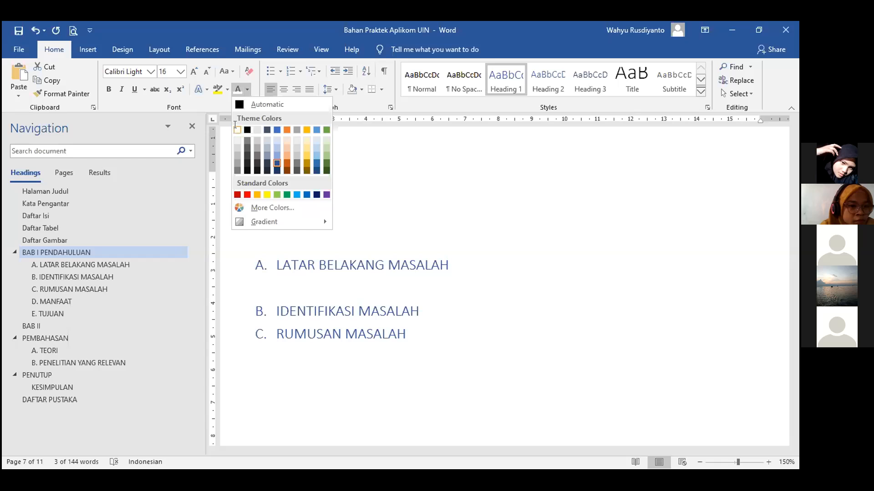
pyautogui.click(179, 208)
pyautogui.click(77, 215)
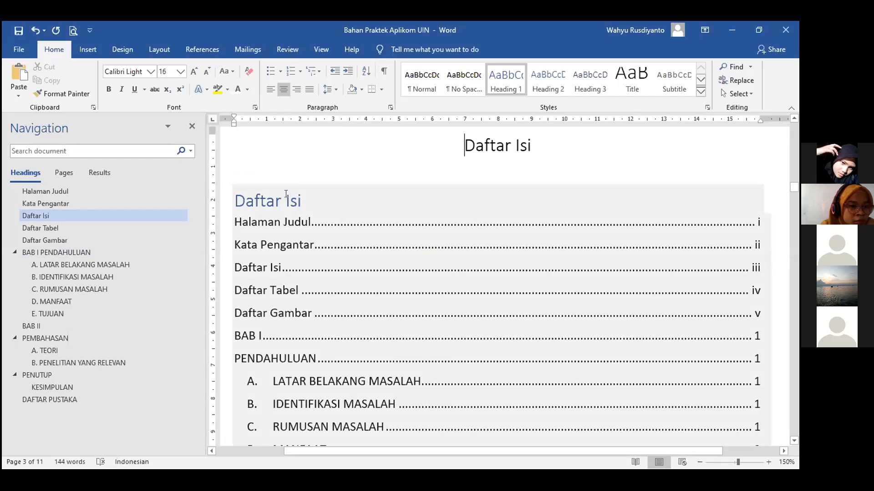
# Update the table of contents using the 'Update entire table' option.
pyautogui.click(286, 194)
pyautogui.click(291, 176)
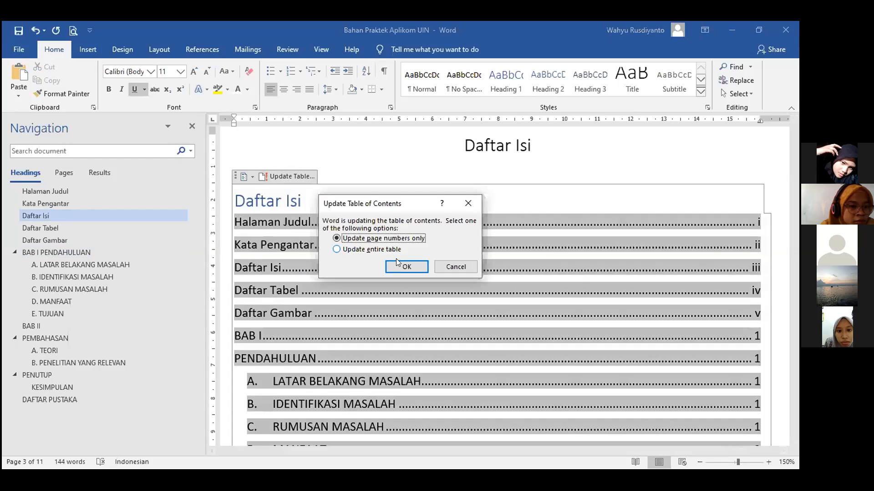
pyautogui.click(403, 266)
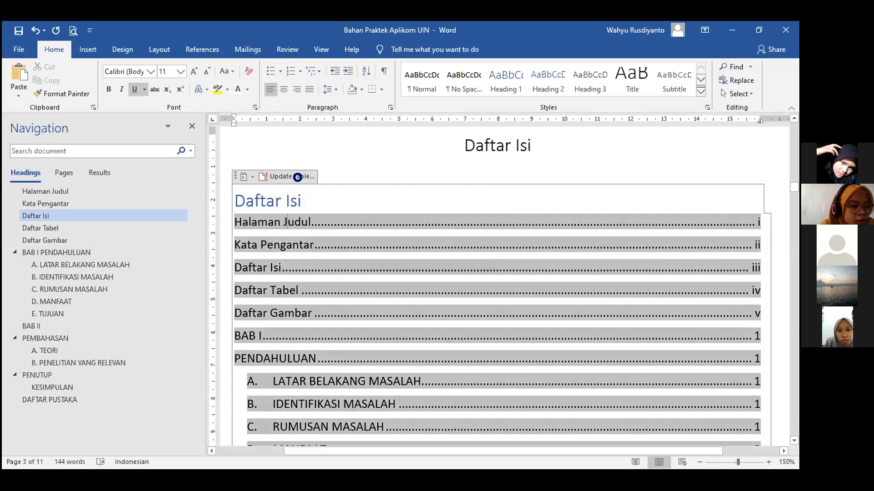
pyautogui.click(297, 177)
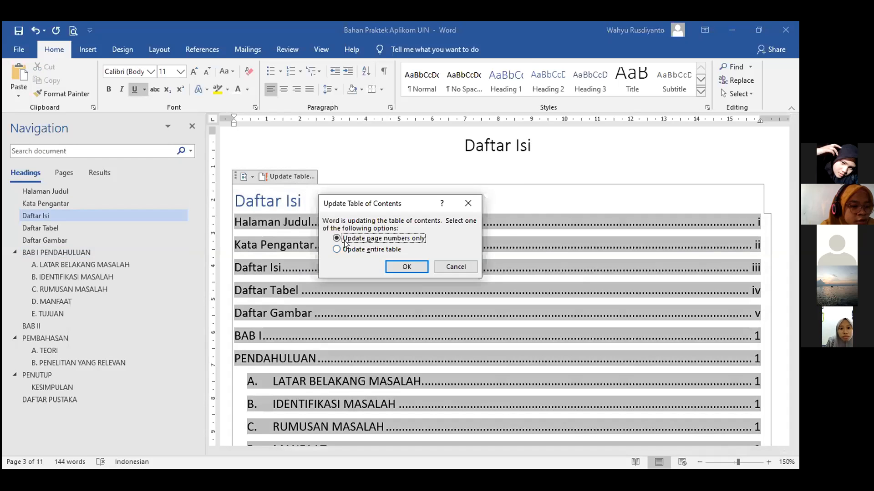
pyautogui.click(392, 267)
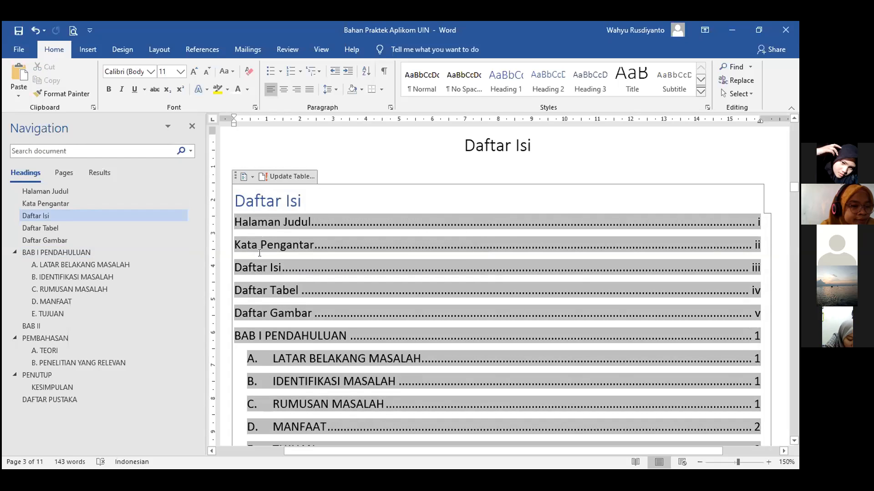
# Scroll through the refreshed contents, checking the PENDAHULUAN and E. TUJUAN entries.
pyautogui.scroll(-2, 298, 241)
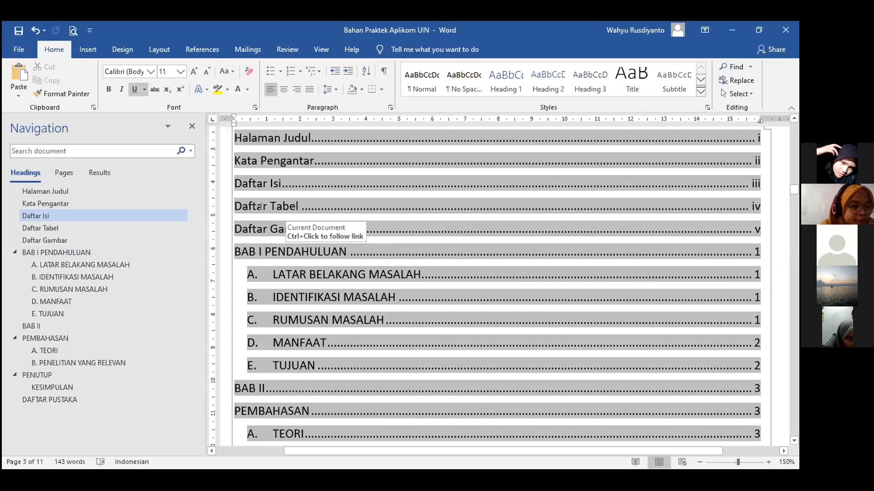
pyautogui.scroll(-1, 261, 207)
pyautogui.moveTo(347, 208); pyautogui.dragTo(224, 218)
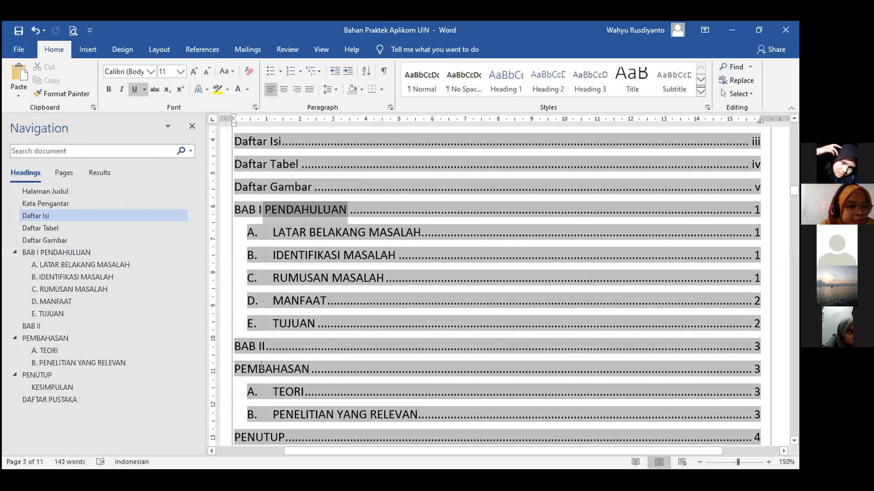
pyautogui.click(371, 349)
pyautogui.click(775, 333)
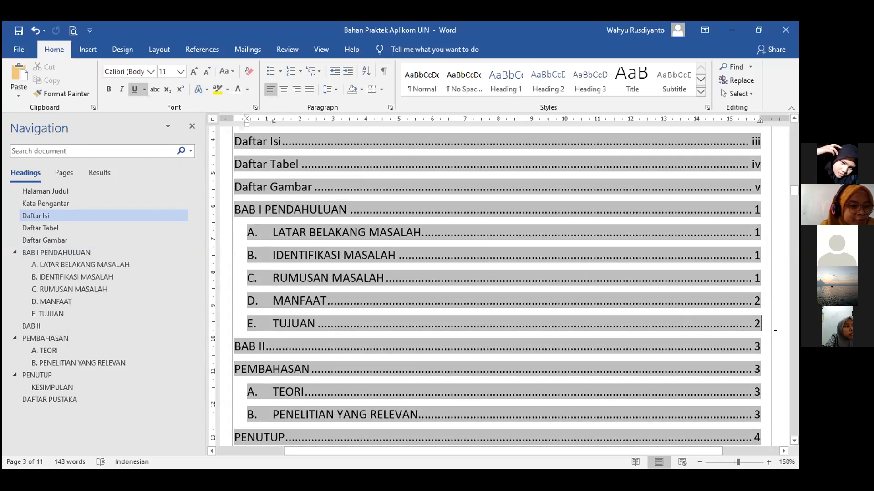
# Close the Navigation pane and review the table of contents on the Daftar Isi page.
pyautogui.click(191, 128)
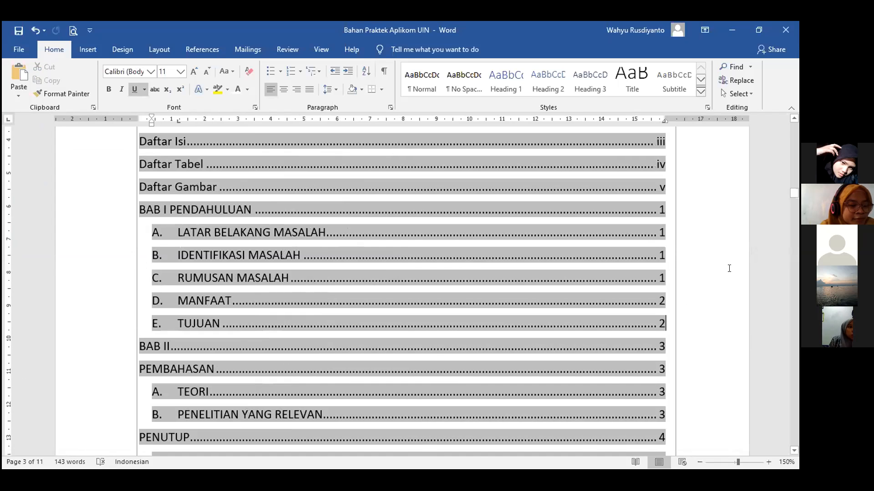
pyautogui.scroll(-1, 713, 311)
pyautogui.scroll(-6, 713, 311)
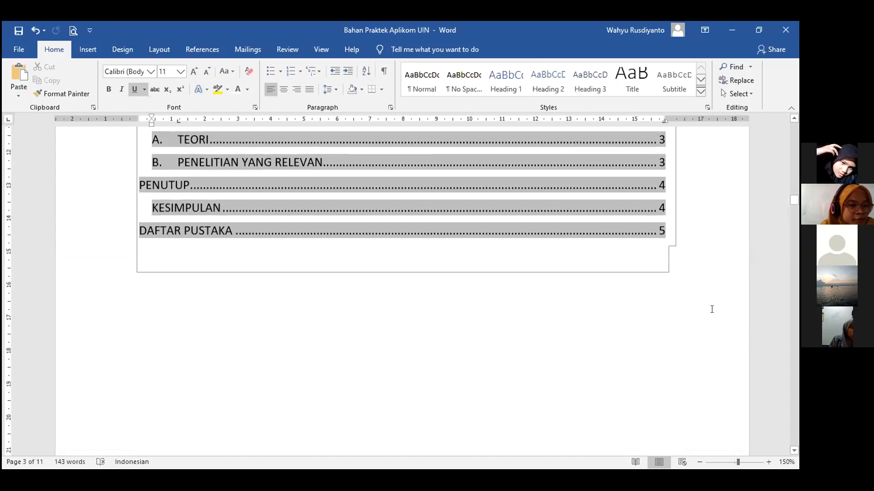
pyautogui.scroll(9, 712, 309)
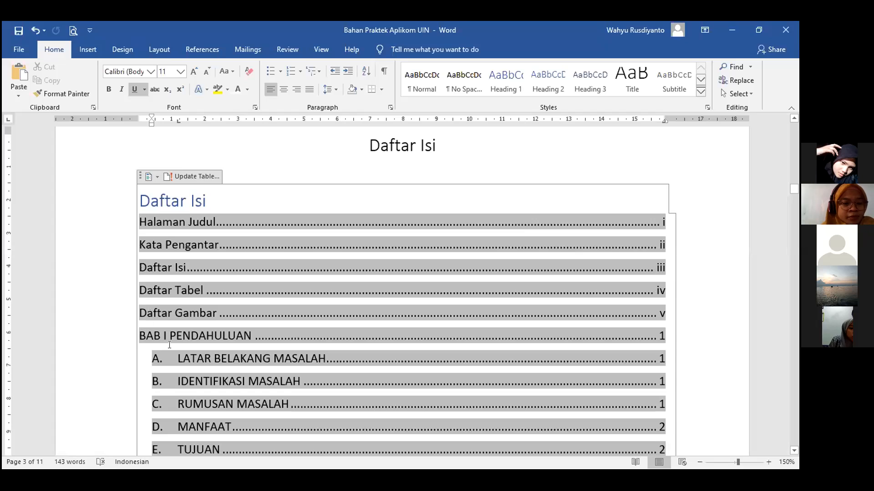
pyautogui.scroll(-3, 170, 337)
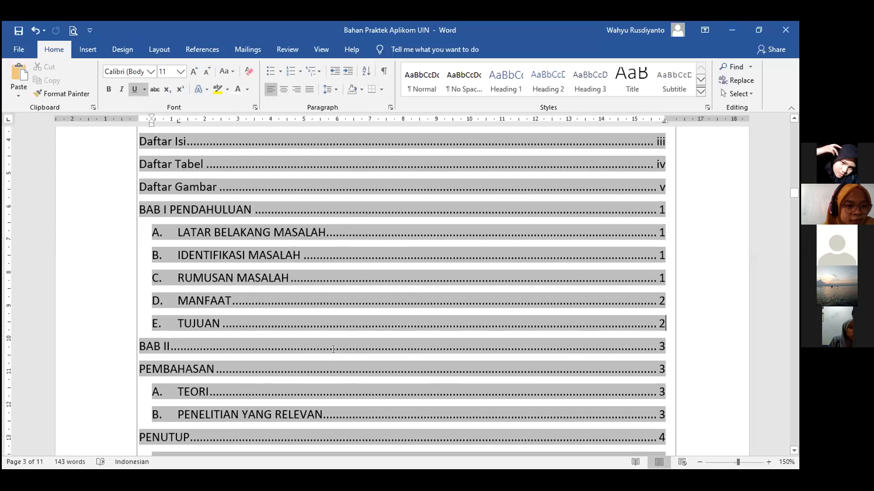
pyautogui.scroll(-9, 324, 313)
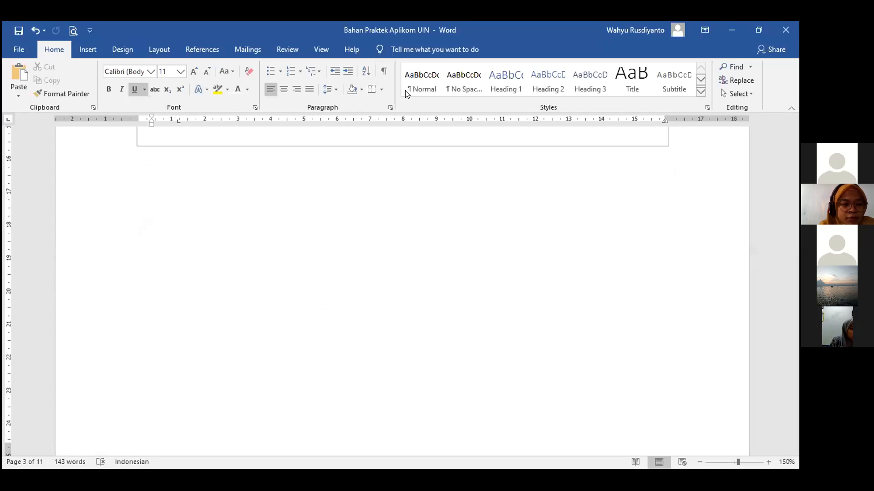
pyautogui.scroll(5, 317, 215)
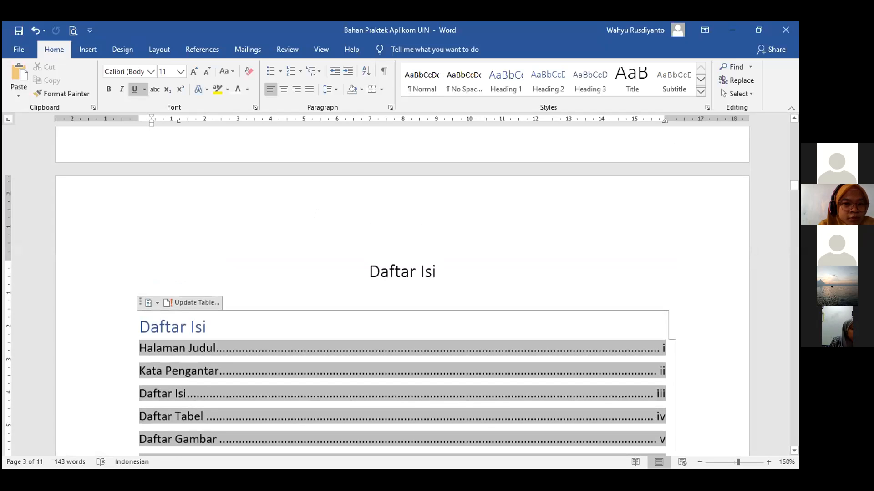
pyautogui.click(326, 234)
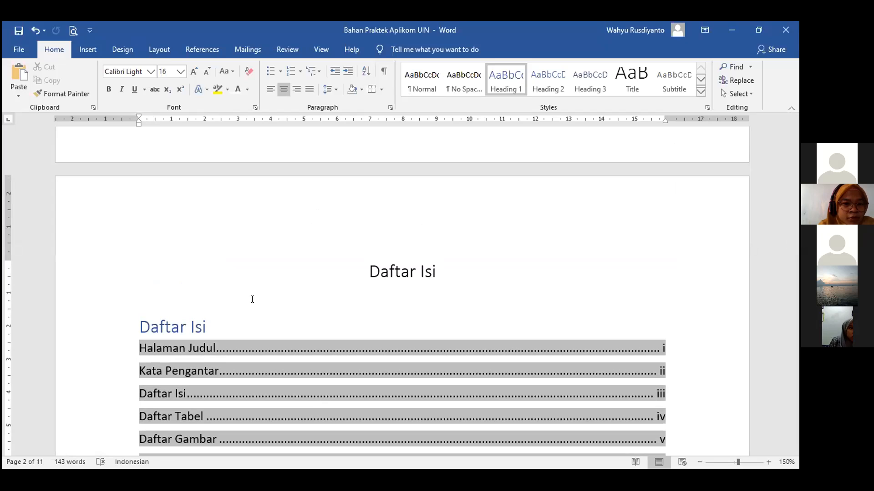
pyautogui.click(710, 347)
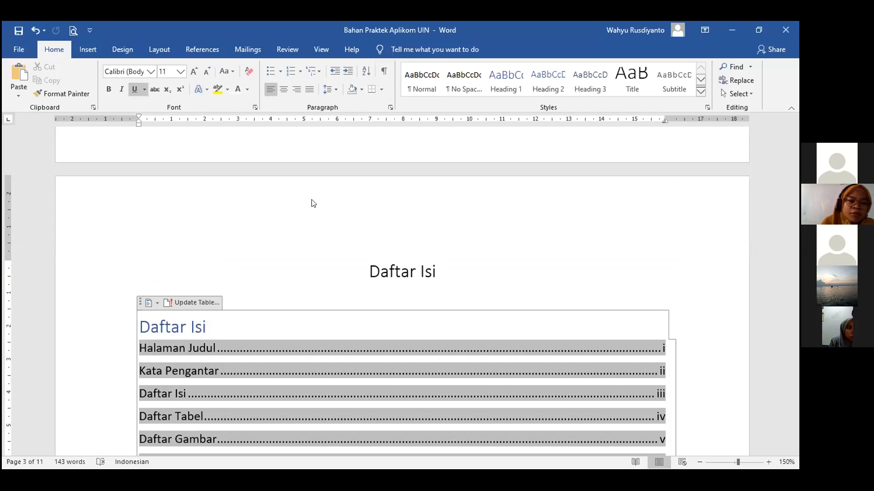
pyautogui.click(205, 49)
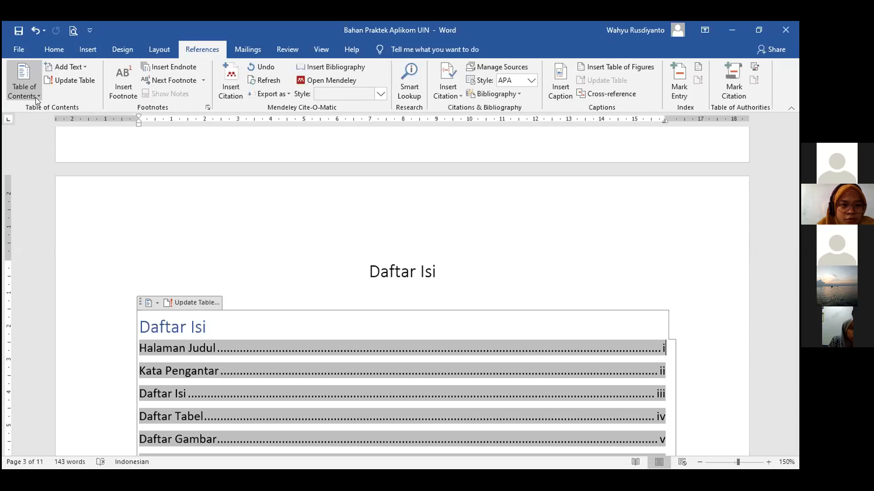
pyautogui.click(35, 98)
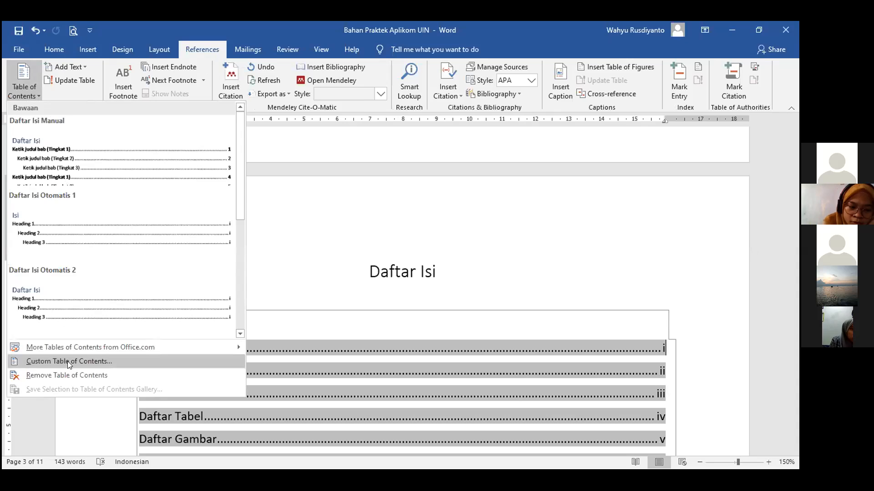
pyautogui.moveTo(240, 214); pyautogui.dragTo(236, 317)
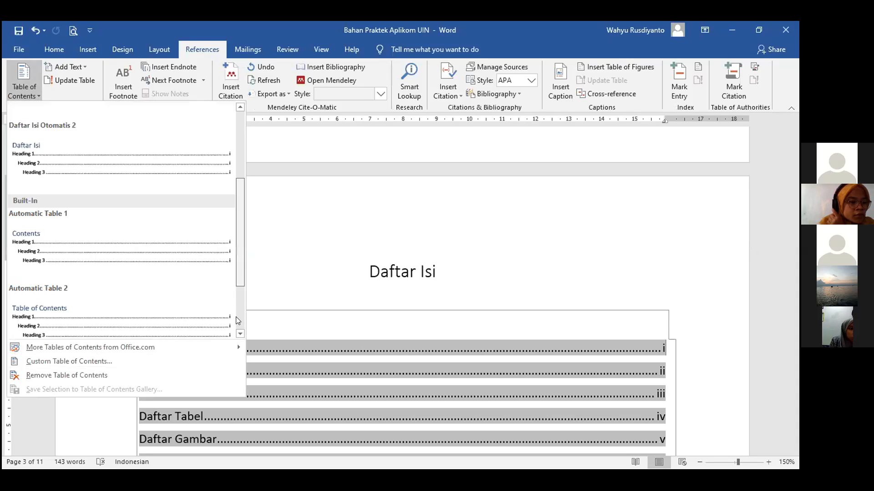
pyautogui.click(97, 361)
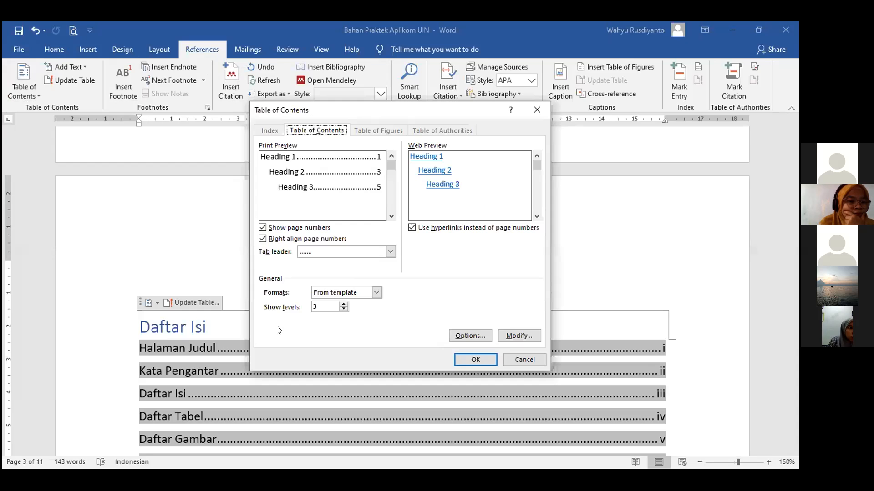
pyautogui.click(390, 253)
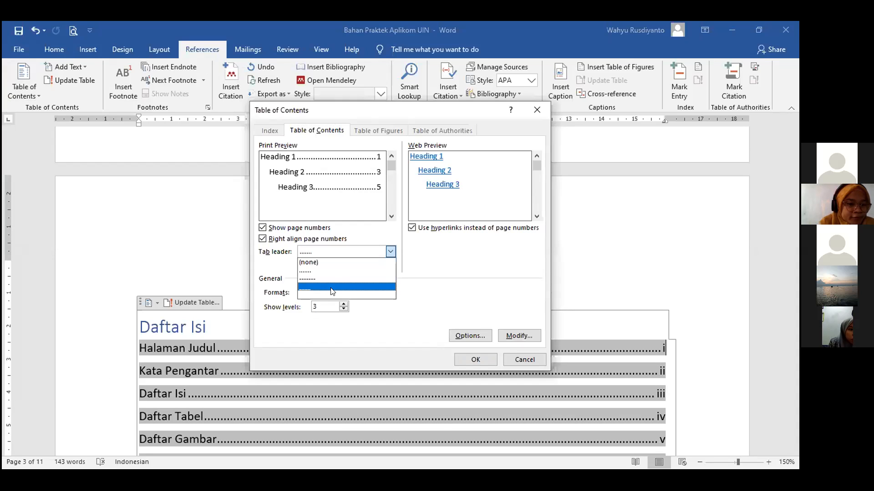
pyautogui.click(437, 266)
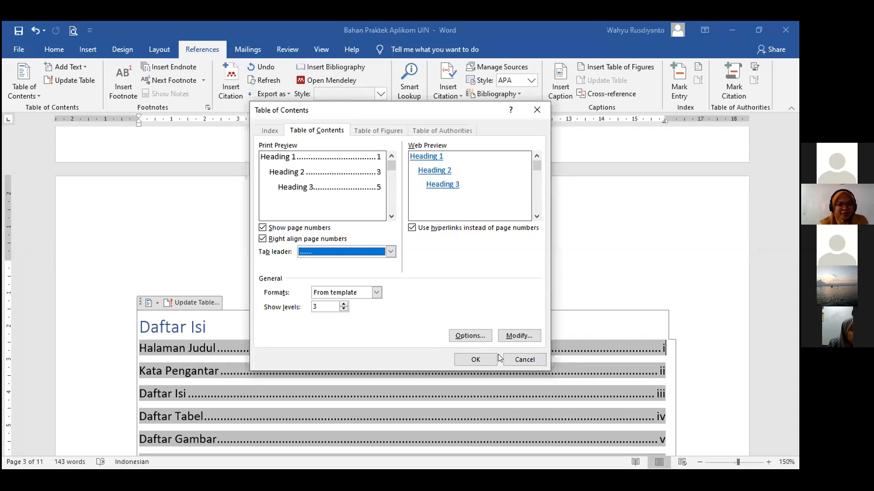
pyautogui.click(509, 362)
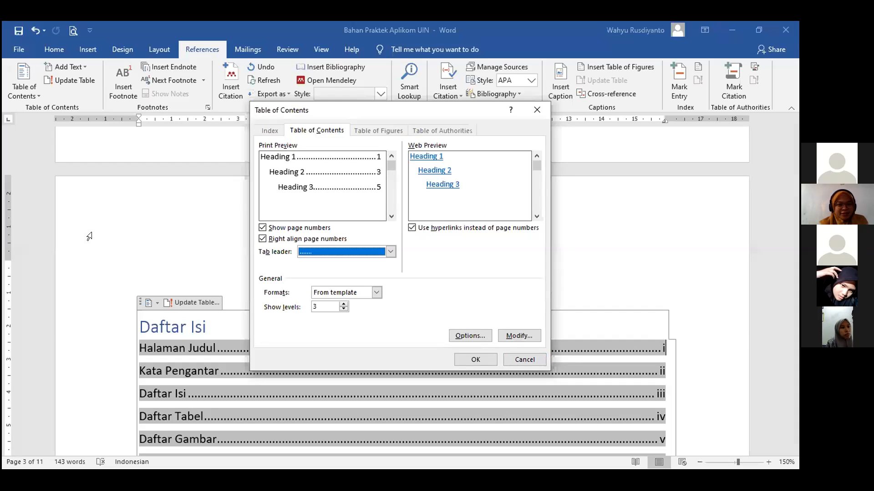
pyautogui.scroll(3, 246, 244)
pyautogui.scroll(10, 260, 216)
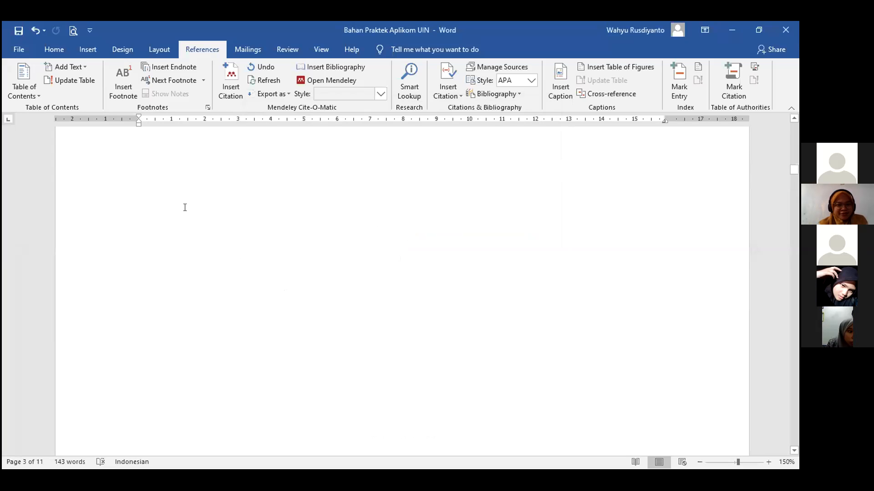
# Delete the blank lines above the Daftar Tabel heading so it moves to the top of its page.
pyautogui.scroll(-10, 236, 216)
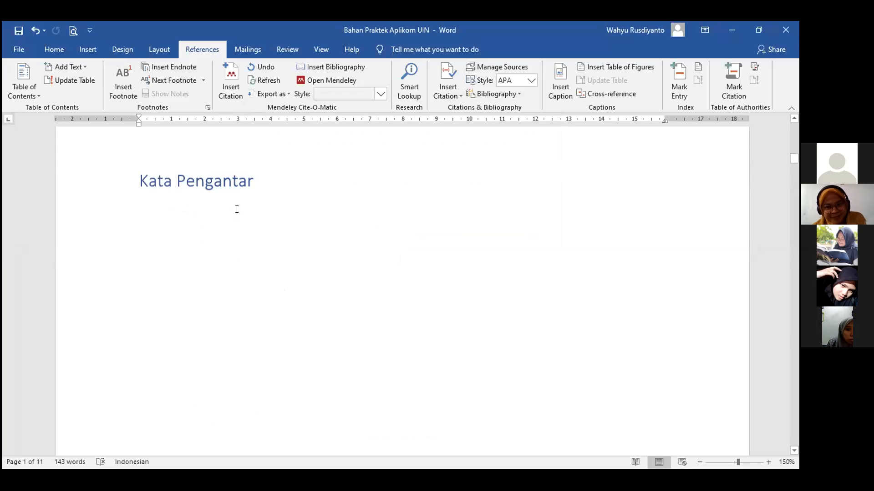
pyautogui.scroll(5, 218, 212)
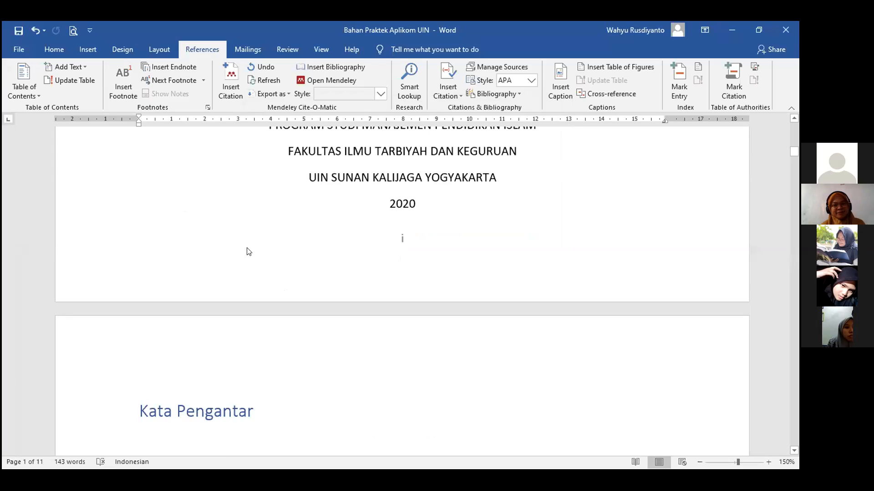
pyautogui.scroll(5, 425, 121)
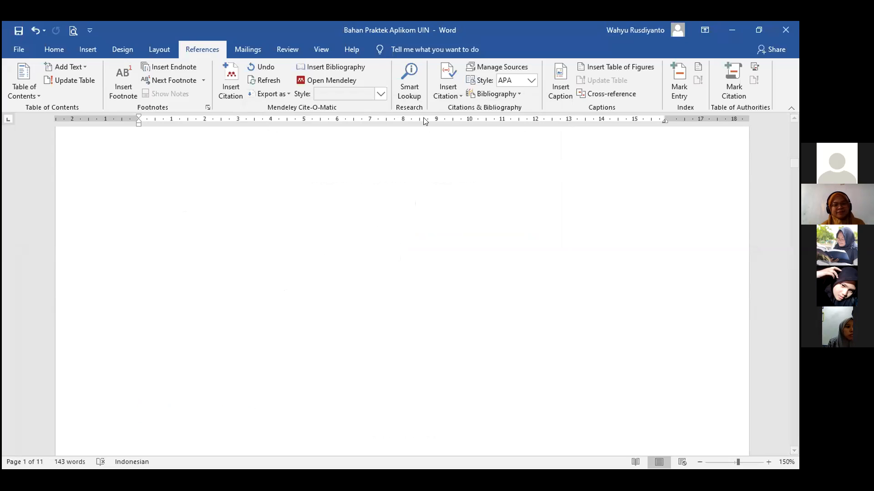
pyautogui.scroll(1, 433, 110)
pyautogui.scroll(-5, 316, 328)
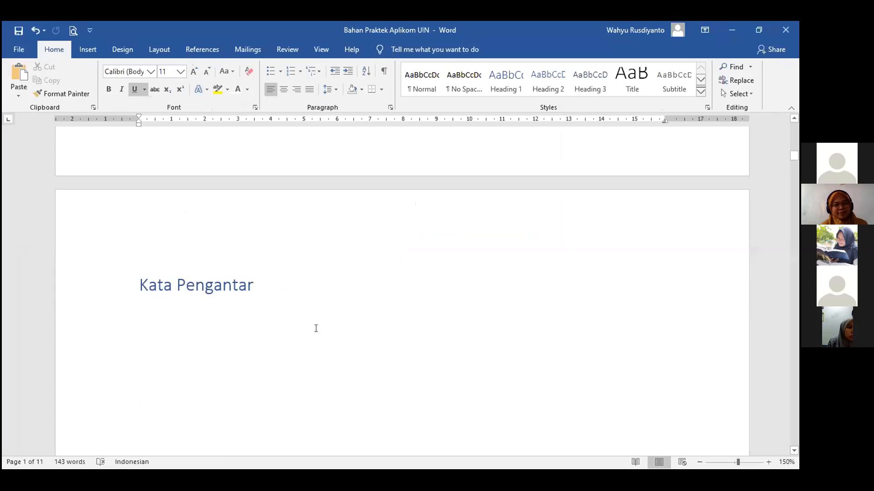
pyautogui.click(283, 344)
pyautogui.scroll(-10, 285, 339)
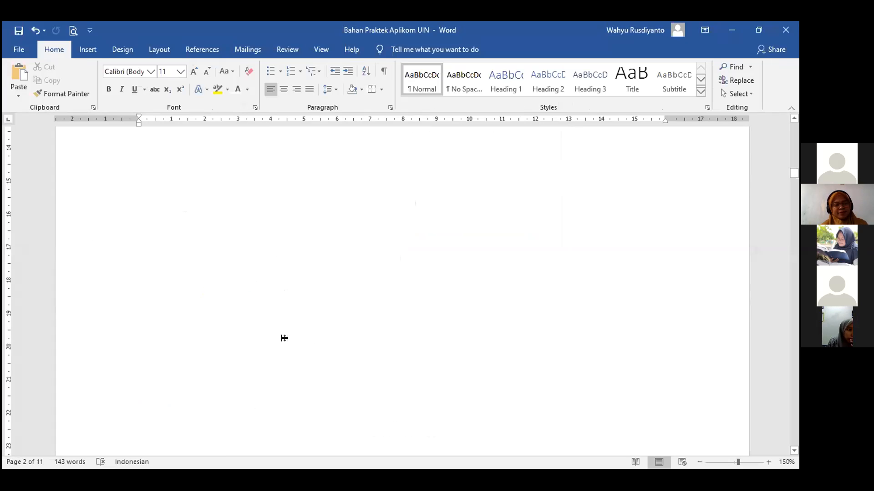
pyautogui.scroll(-8, 286, 319)
pyautogui.scroll(-5, 290, 288)
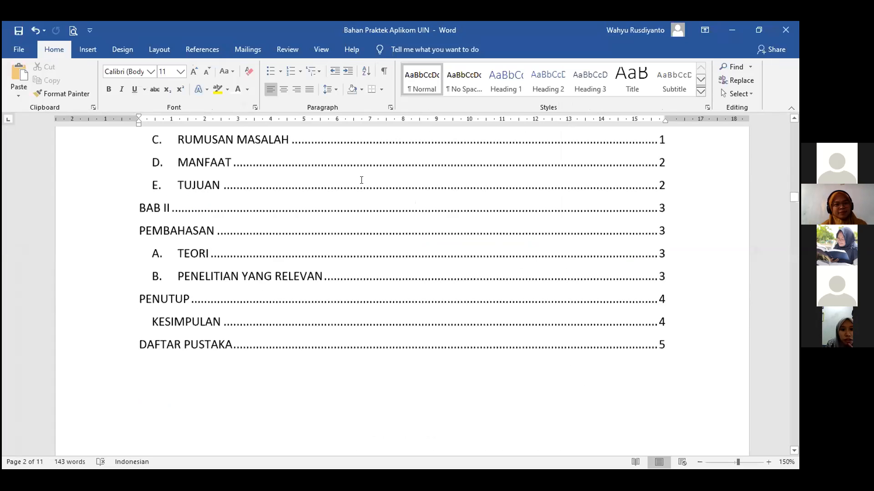
pyautogui.scroll(-5, 251, 215)
pyautogui.scroll(1, 178, 206)
pyautogui.click(178, 206)
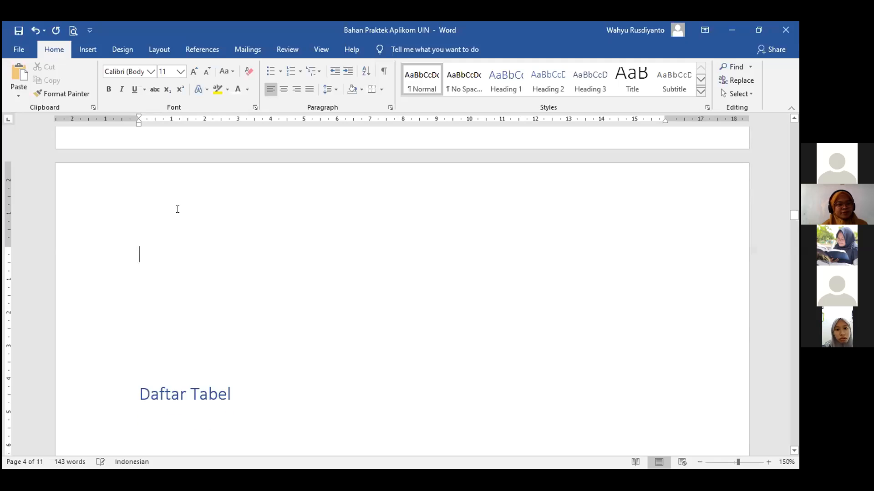
pyautogui.press('Delete')
pyautogui.press('Delete')
pyautogui.press('Delete')
pyautogui.press('Delete')
pyautogui.press('Delete')
pyautogui.press('Delete')
pyautogui.press('Delete')
pyautogui.press('Delete')
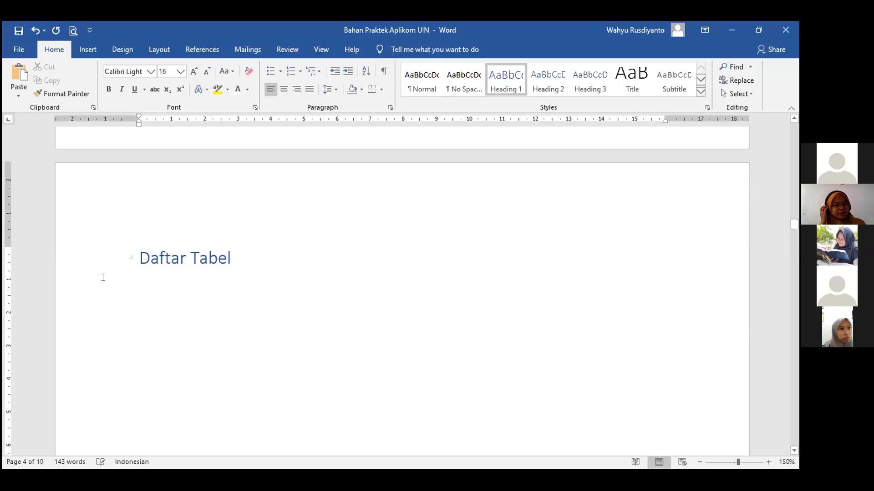
# Center the Daftar Tabel heading and set it in Arial, size 12.
pyautogui.hotkey('shift', 'Home')
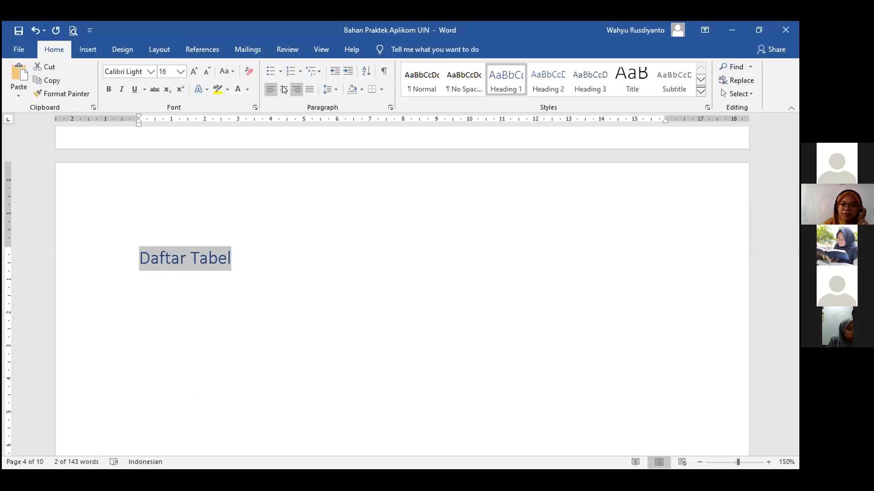
pyautogui.hotkey('ctrl', 'e')
pyautogui.click(146, 73)
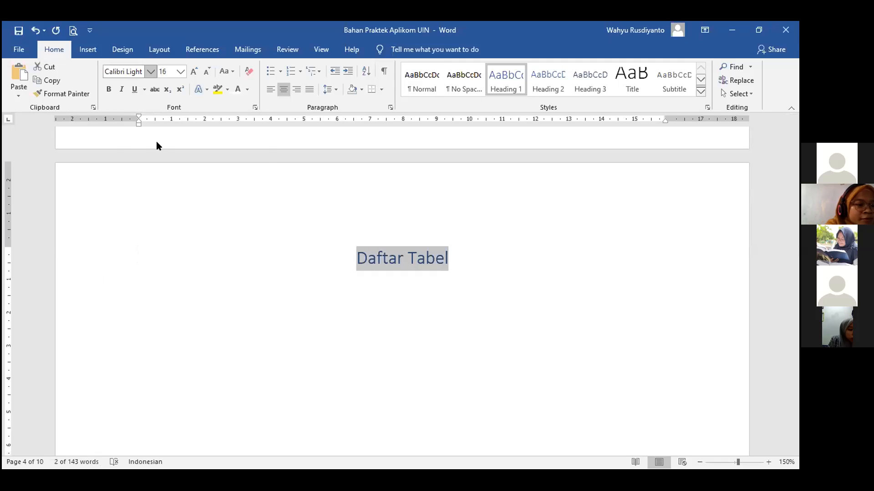
pyautogui.click(157, 141)
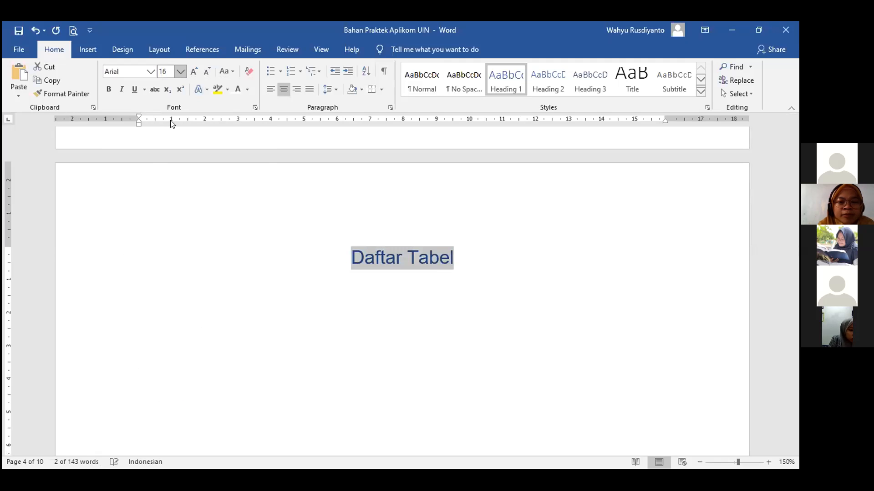
pyautogui.click(181, 72)
pyautogui.click(167, 130)
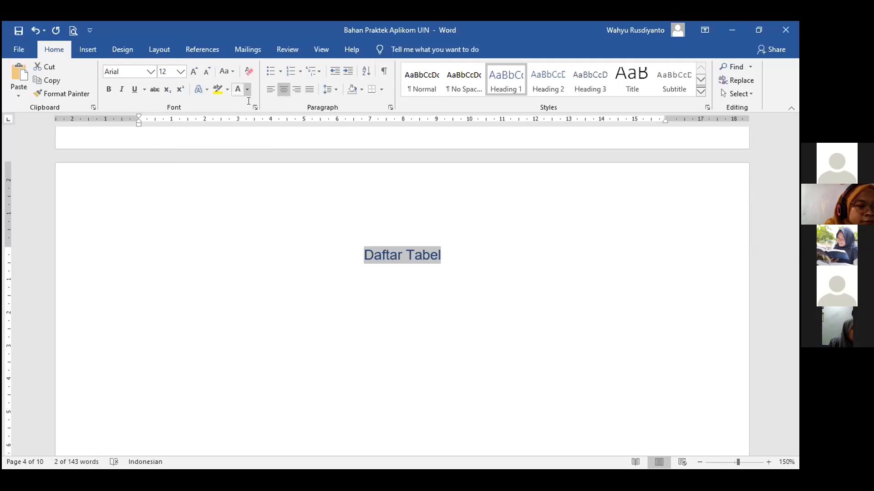
pyautogui.click(281, 288)
pyautogui.scroll(-10, 294, 289)
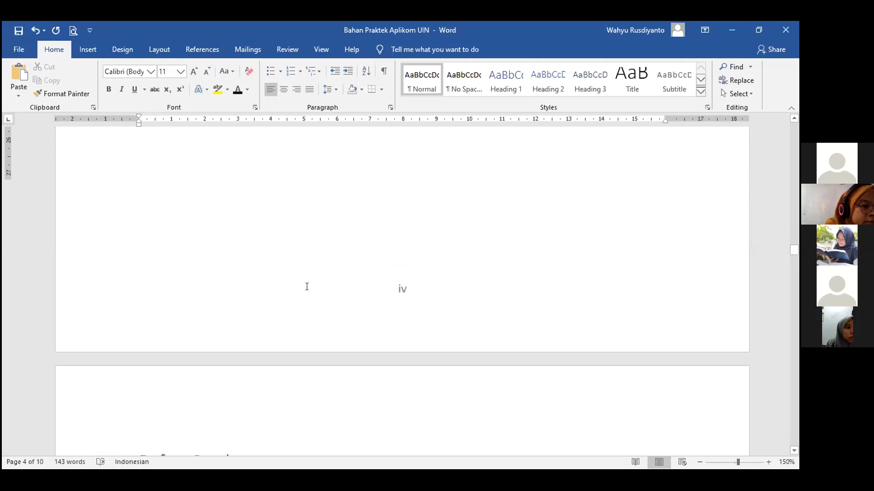
# Add a new line below LATAR BELAKANG MASALAH and indent it with two tabs.
pyautogui.scroll(-10, 308, 286)
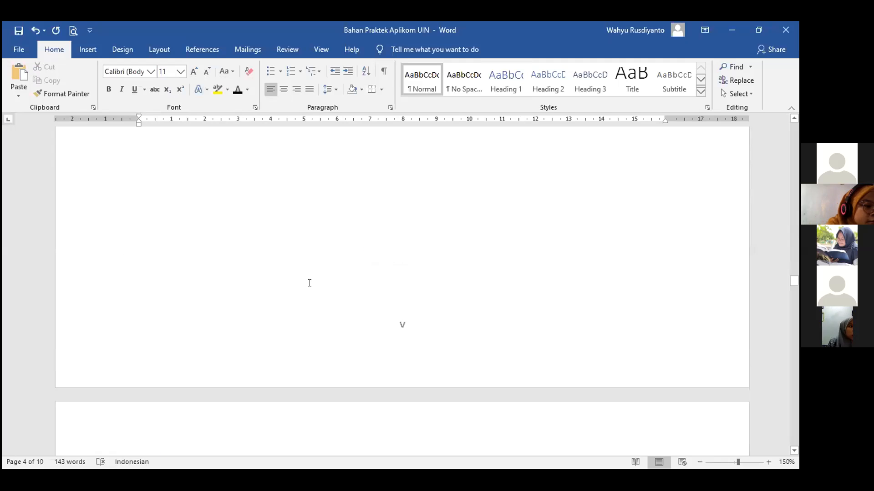
pyautogui.scroll(-5, 310, 282)
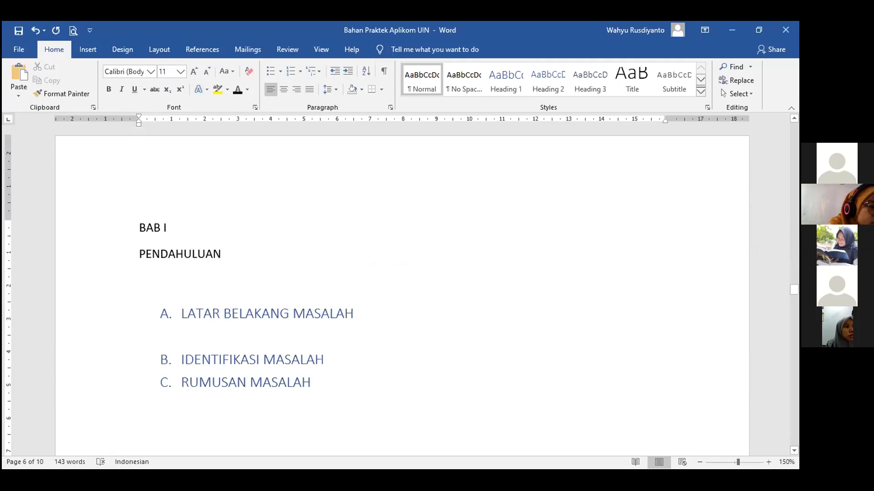
pyautogui.press('Return')
pyautogui.press('Return')
pyautogui.press('Return')
pyautogui.press('Return')
pyautogui.press('Return')
pyautogui.press('Return')
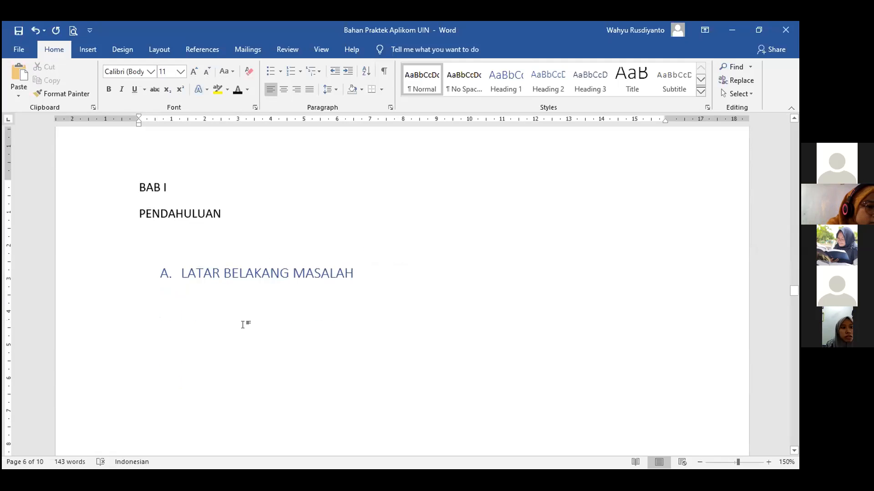
pyautogui.press('Tab')
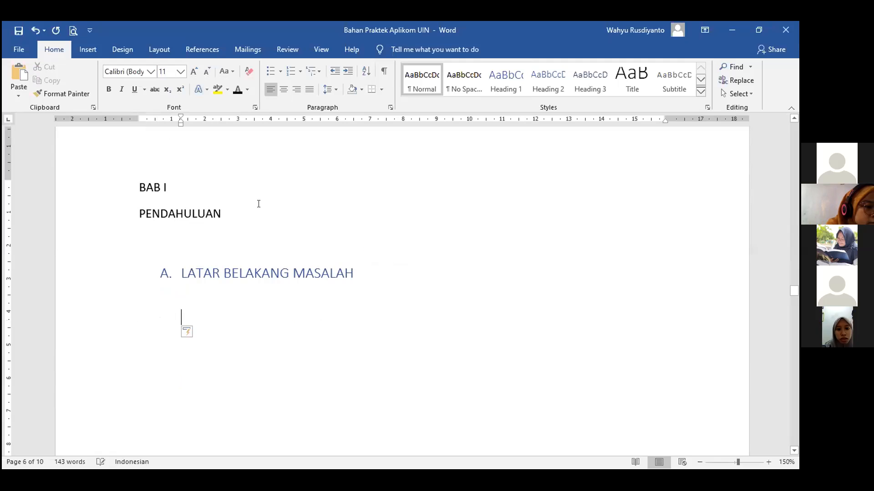
pyautogui.press('Tab')
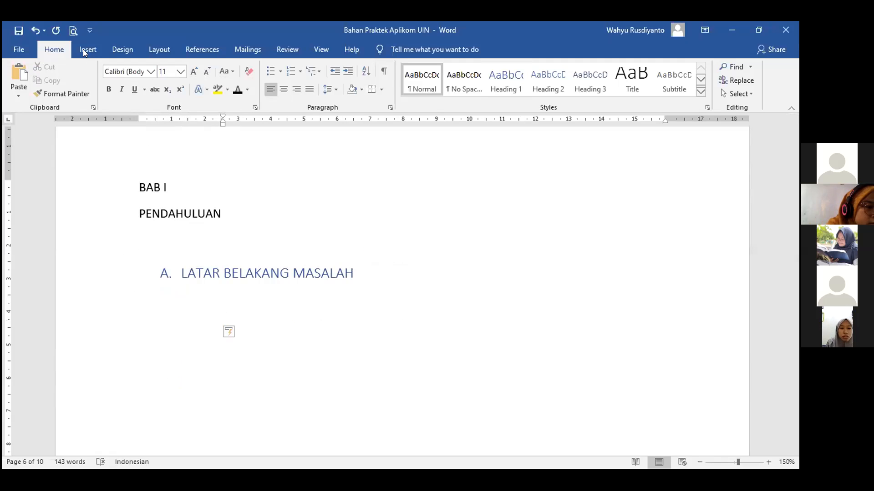
# Insert a 3x3 table on the indented line from the Insert table grid.
pyautogui.click(88, 49)
pyautogui.click(84, 79)
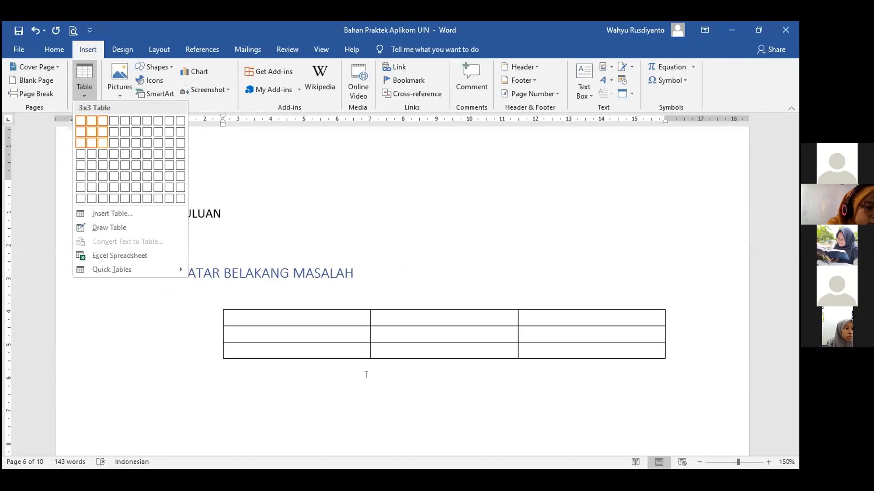
pyautogui.click(104, 143)
pyautogui.scroll(-10, 345, 223)
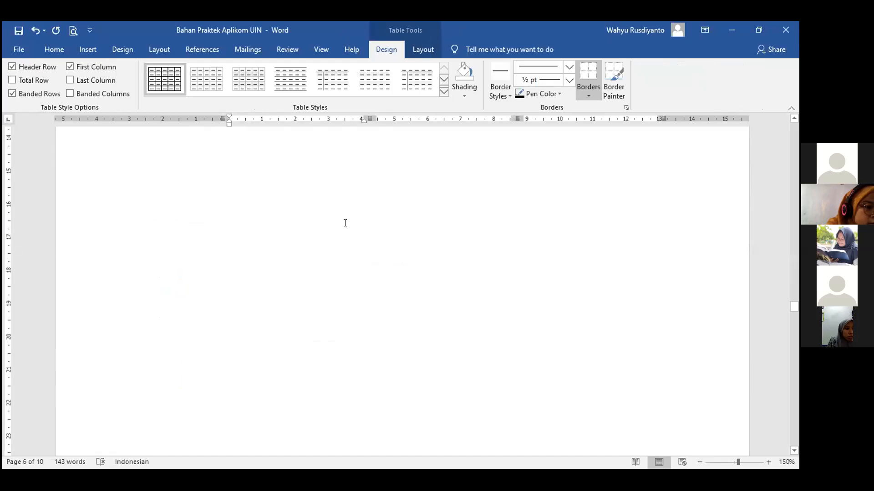
pyautogui.scroll(-5, 334, 213)
pyautogui.scroll(3, 300, 253)
pyautogui.click(299, 253)
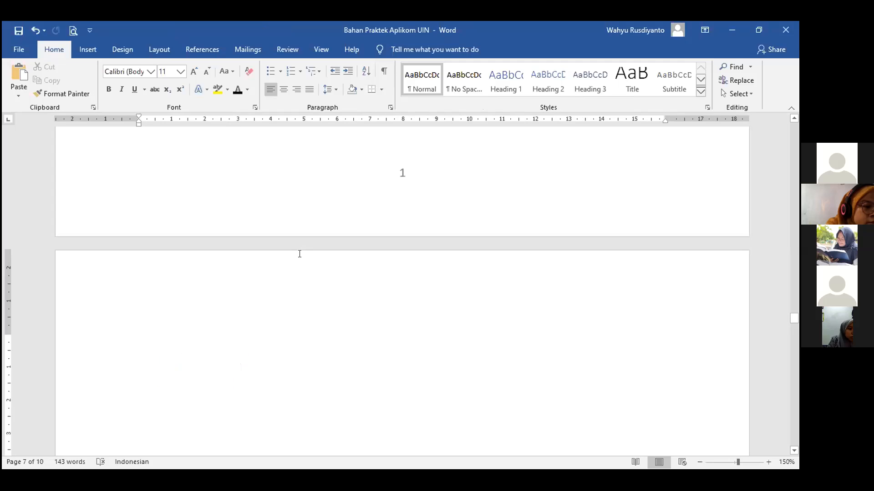
pyautogui.press('Delete')
pyautogui.press('Delete')
pyautogui.press('Delete')
pyautogui.press('Delete')
pyautogui.press('Delete')
pyautogui.press('Delete')
pyautogui.press('Delete')
pyautogui.press('Delete')
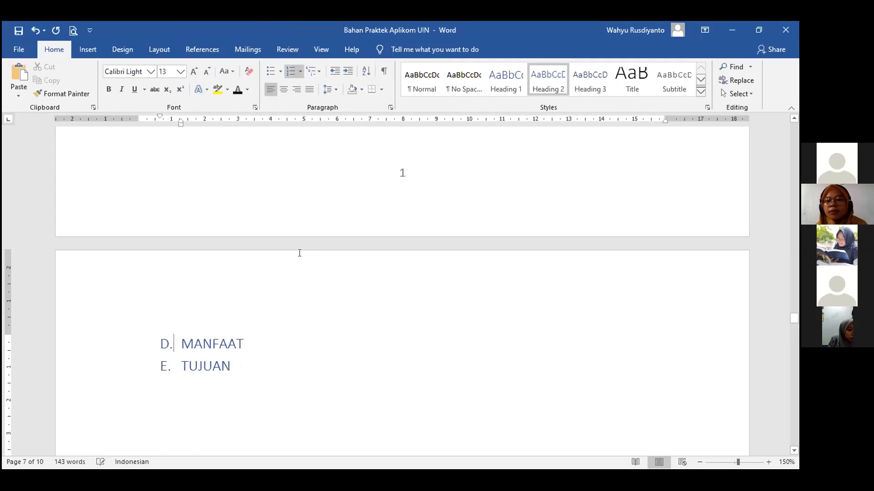
pyautogui.scroll(-8, 300, 252)
pyautogui.scroll(-10, 308, 253)
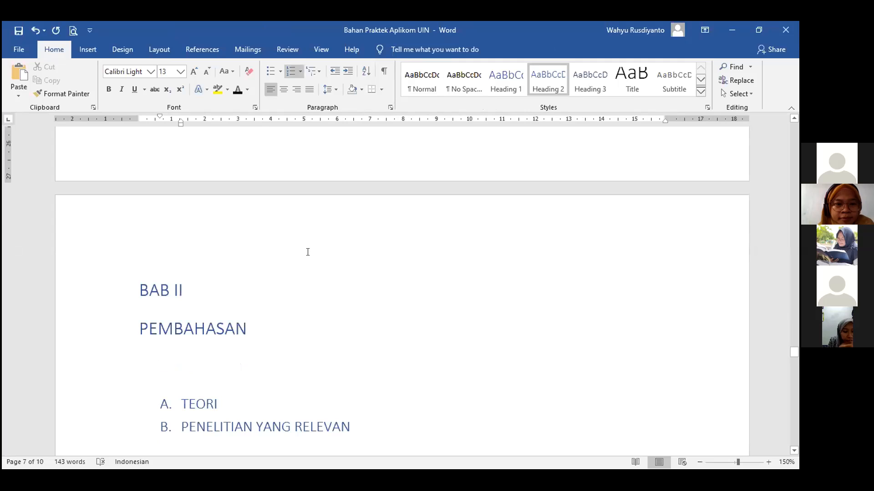
pyautogui.scroll(-3, 251, 233)
pyautogui.click(250, 233)
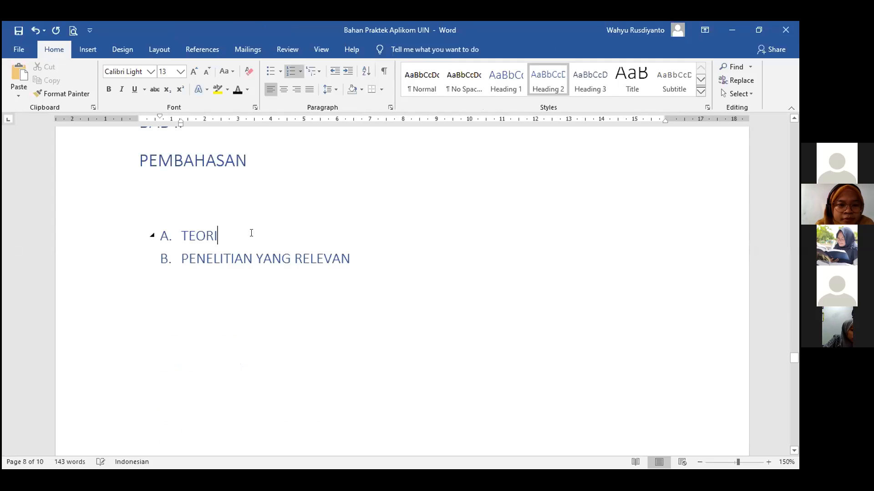
pyautogui.press('Return')
pyautogui.press('Return')
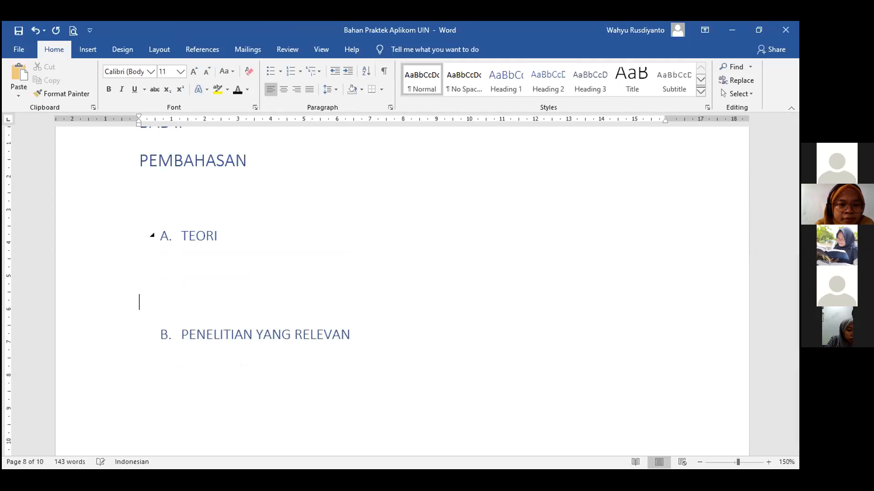
pyautogui.press('Tab')
pyautogui.press('Tab')
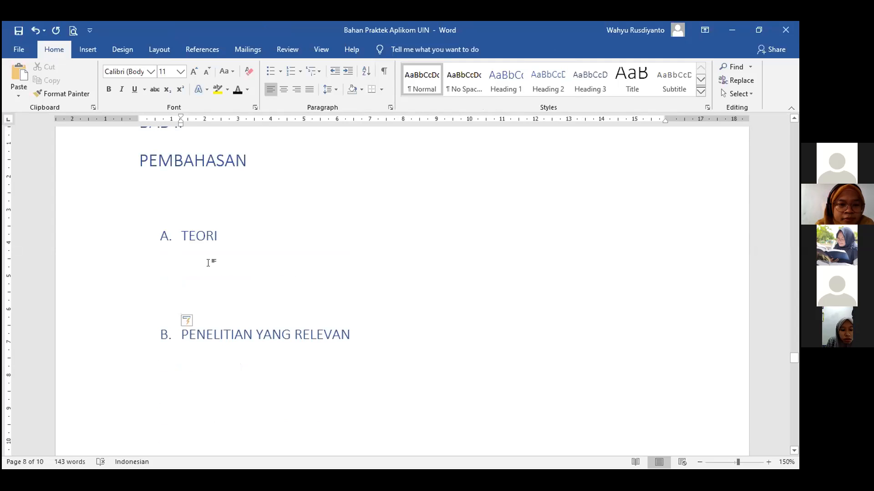
pyautogui.press('BackSpace')
pyautogui.press('BackSpace')
pyautogui.press('Tab')
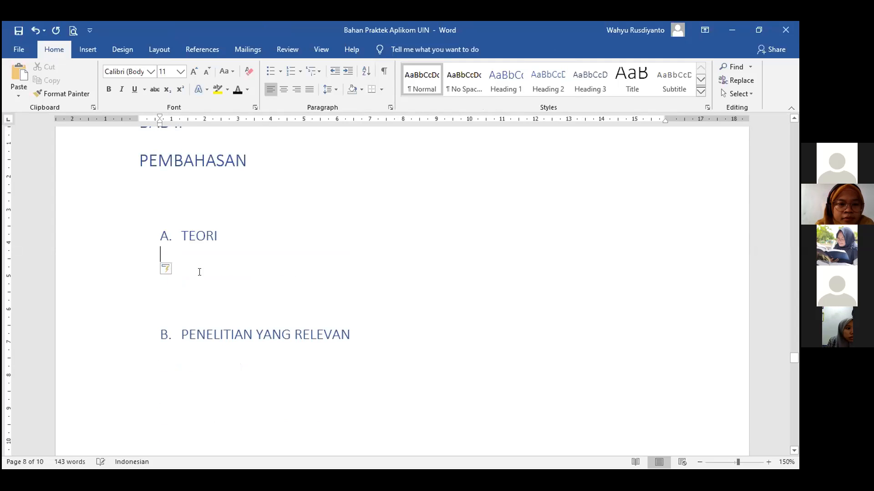
pyautogui.press('Tab')
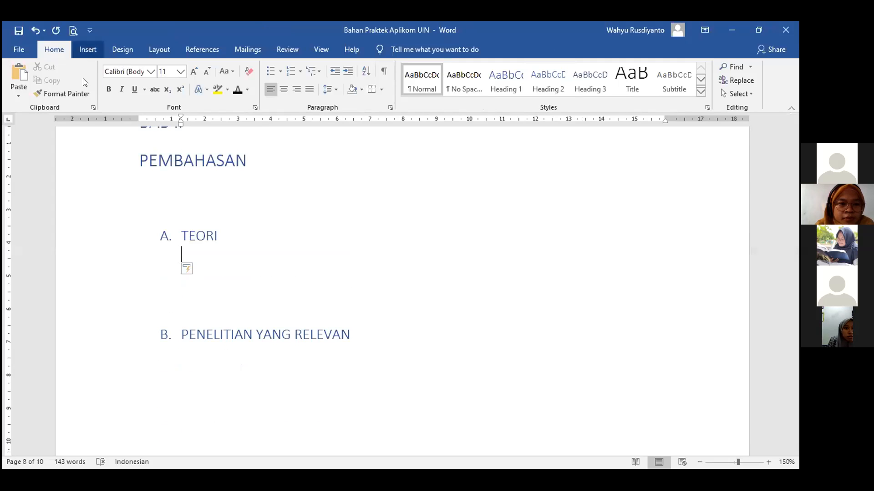
pyautogui.click(88, 49)
pyautogui.click(84, 80)
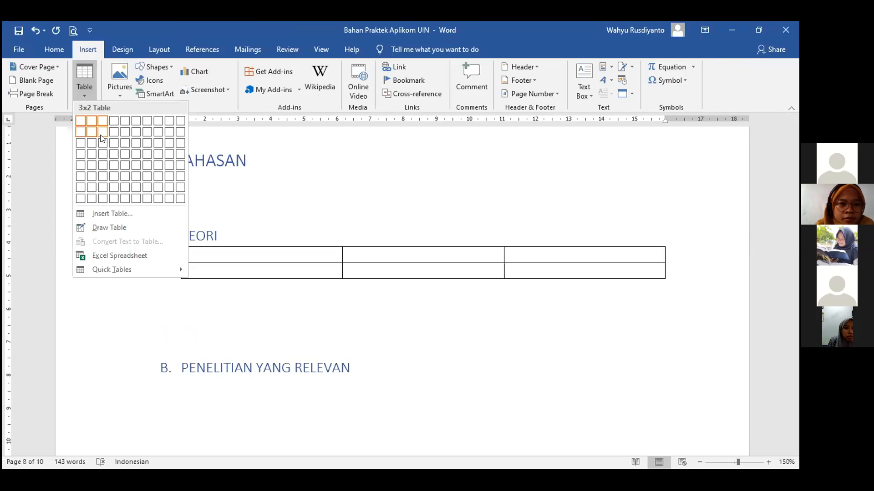
pyautogui.click(102, 139)
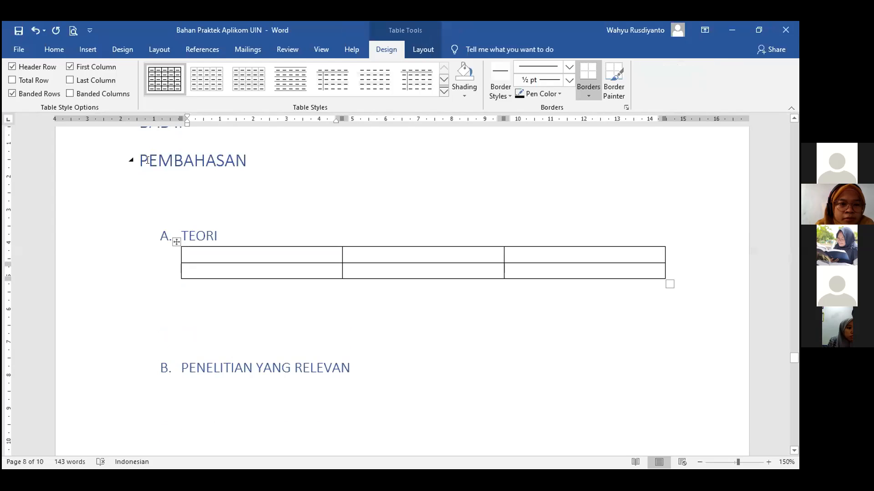
pyautogui.hotkey('ctrl', 'z')
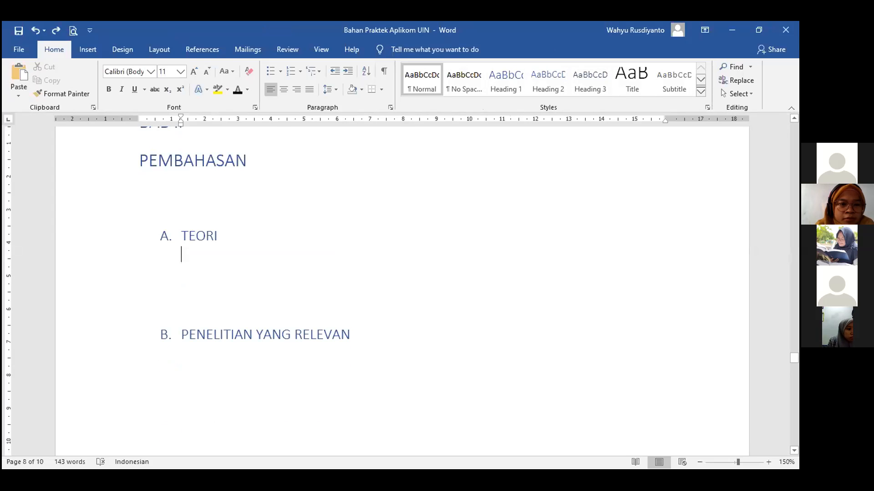
pyautogui.hotkey('ctrl', 'y')
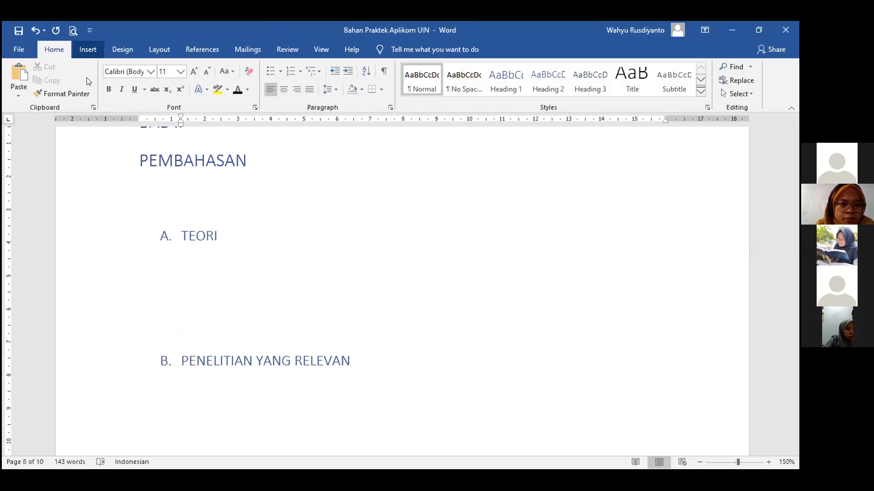
pyautogui.click(87, 49)
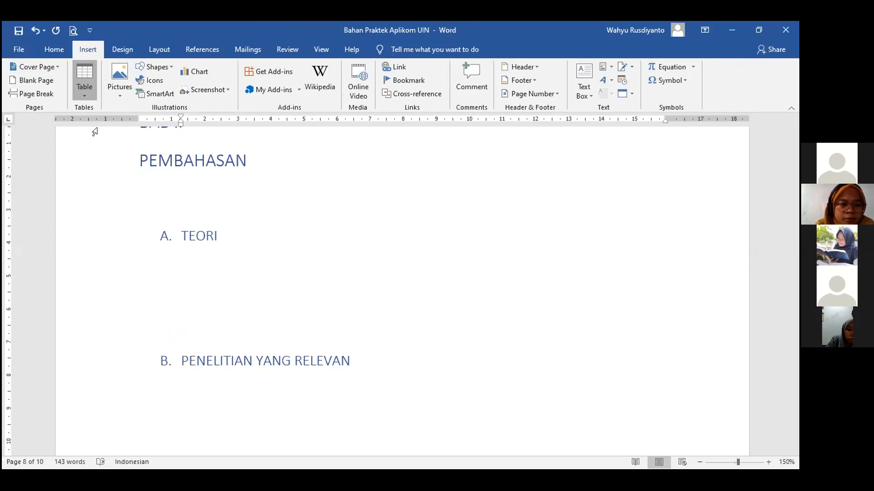
pyautogui.click(97, 129)
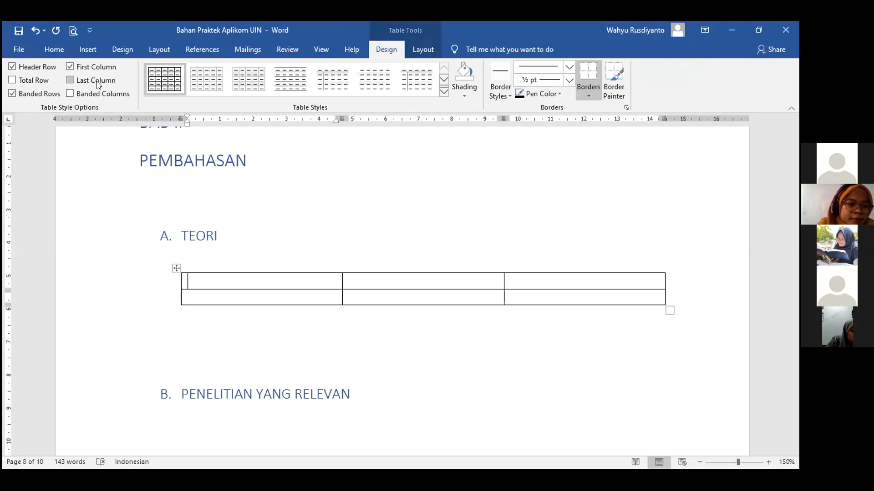
pyautogui.hotkey('ctrl', 'z')
pyautogui.click(88, 49)
pyautogui.click(85, 82)
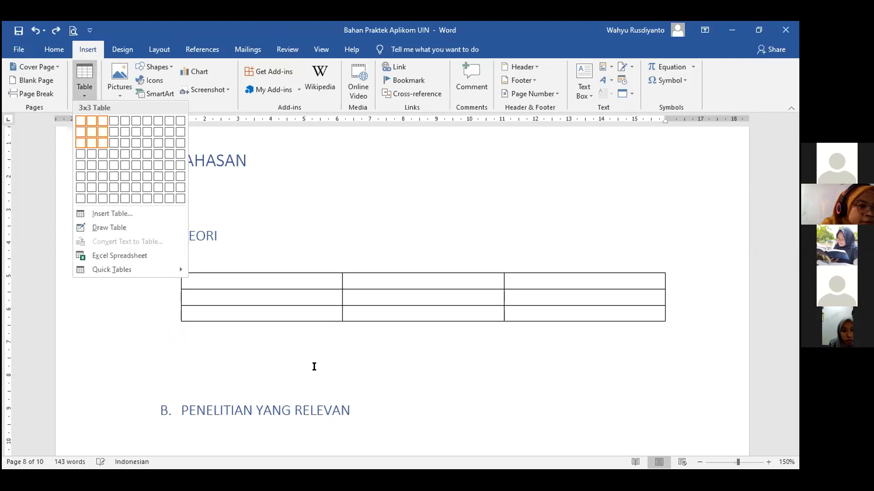
pyautogui.click(314, 367)
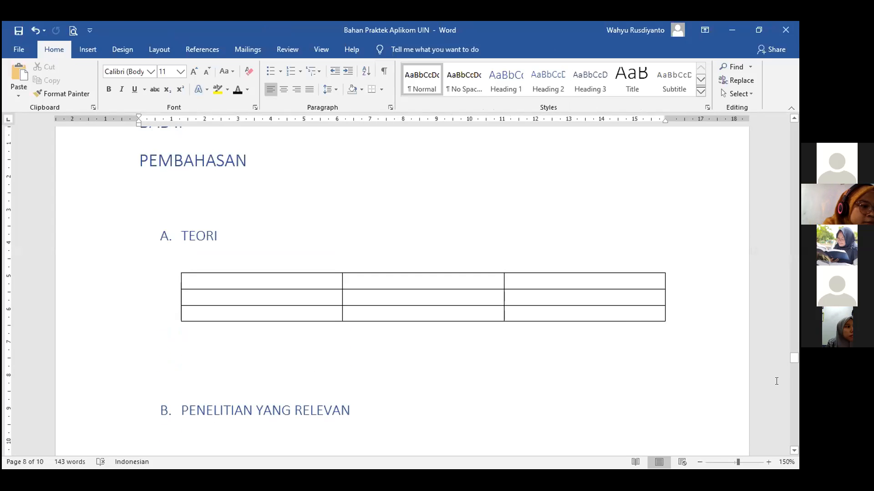
pyautogui.scroll(-10, 676, 343)
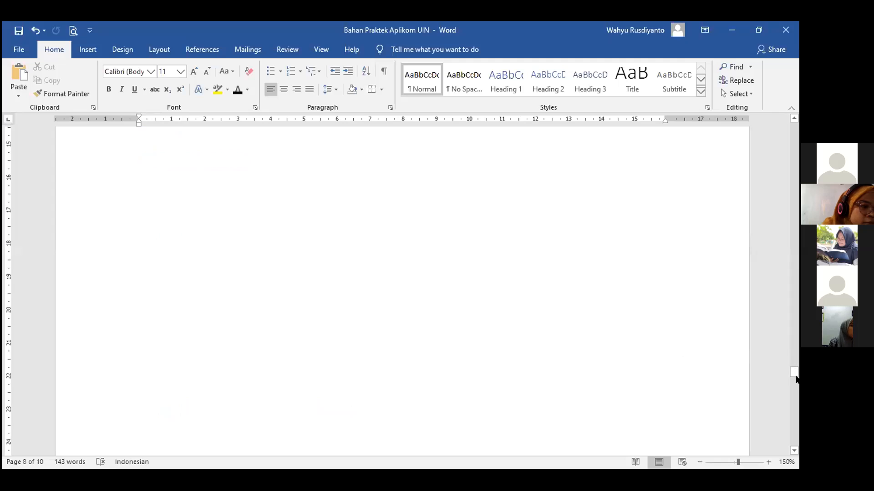
pyautogui.scroll(-1, 660, 324)
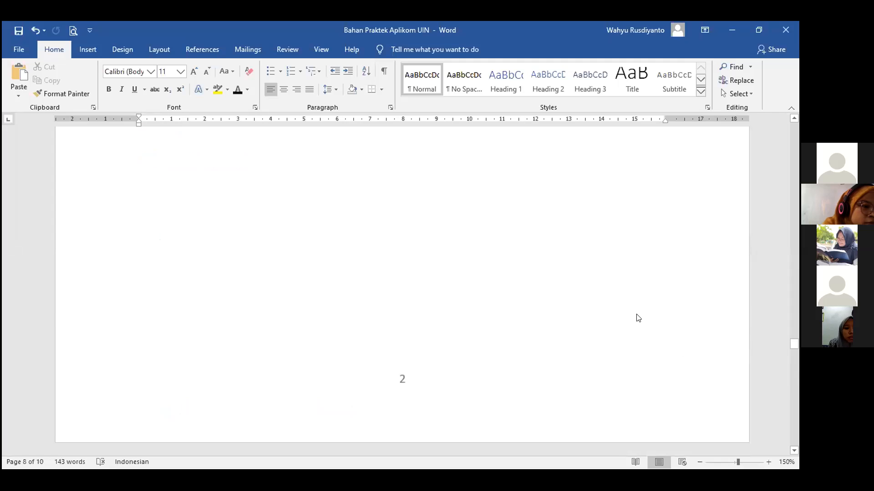
pyautogui.scroll(20, 637, 314)
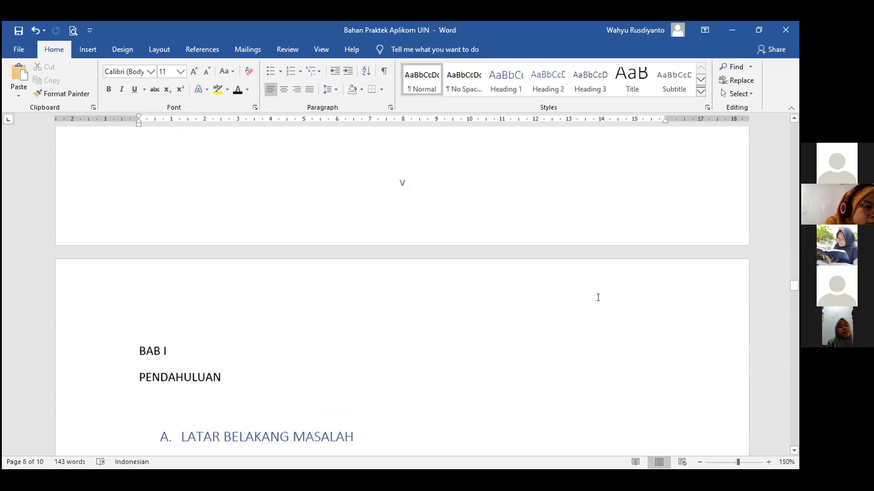
# Turn on the Navigation Pane and jump to the BAB I PENDAHULUAN and A. TEORI headings.
pyautogui.click(316, 50)
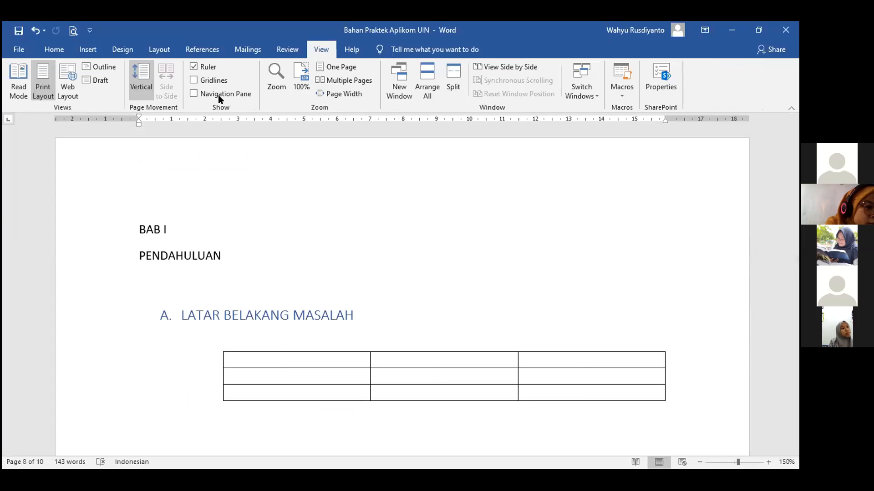
pyautogui.click(218, 95)
pyautogui.click(59, 252)
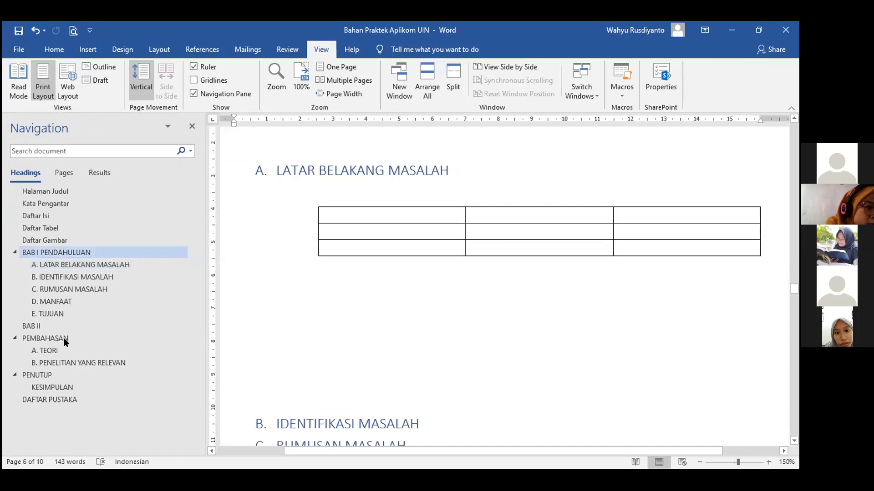
pyautogui.click(62, 351)
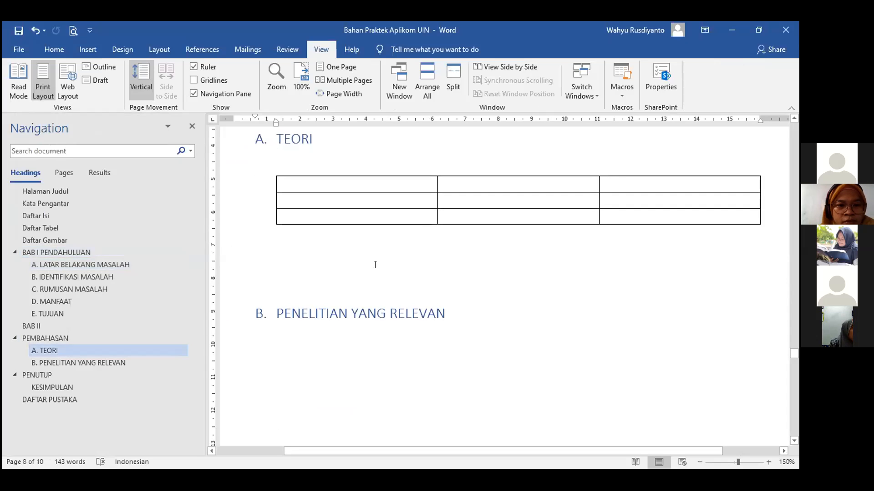
pyautogui.click(472, 277)
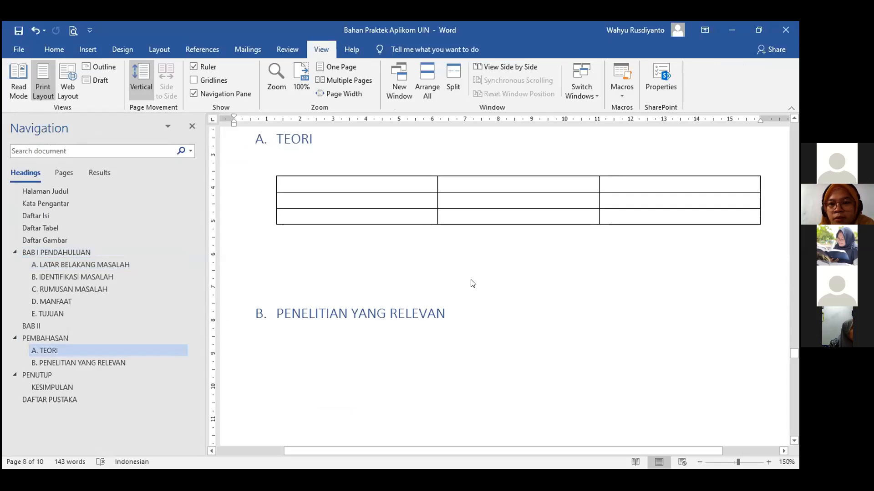
pyautogui.scroll(5, 472, 283)
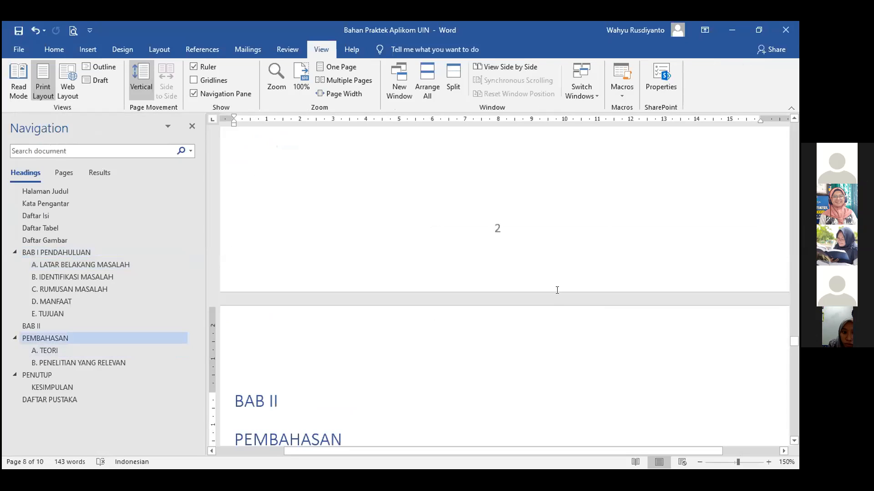
pyautogui.scroll(3, 557, 290)
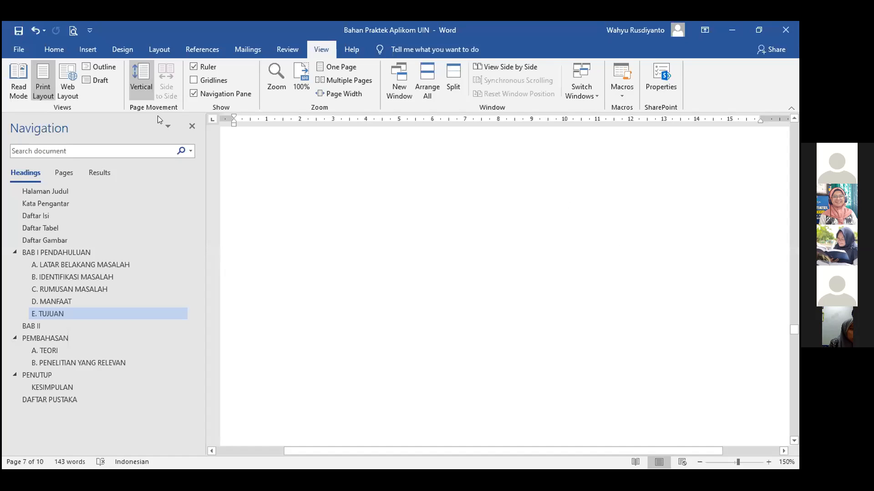
# Close the Navigation Pane and place the cursor in the 3x3 table's first cell.
pyautogui.click(192, 126)
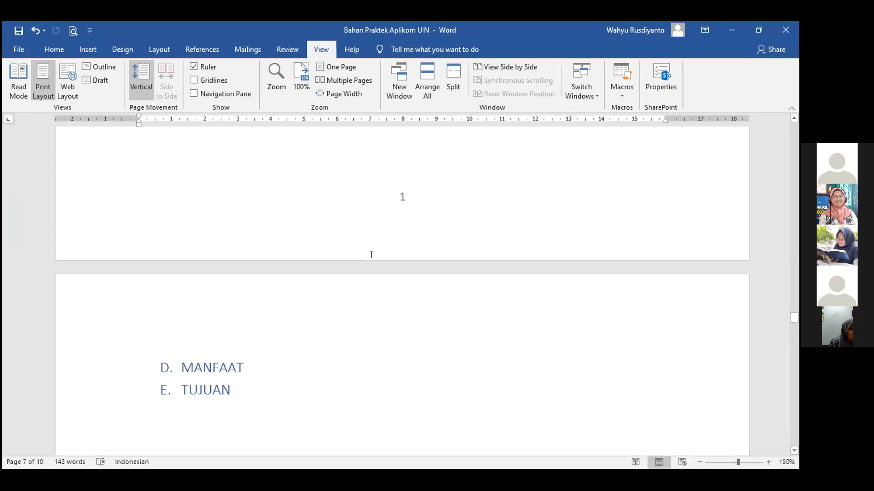
pyautogui.scroll(10, 373, 254)
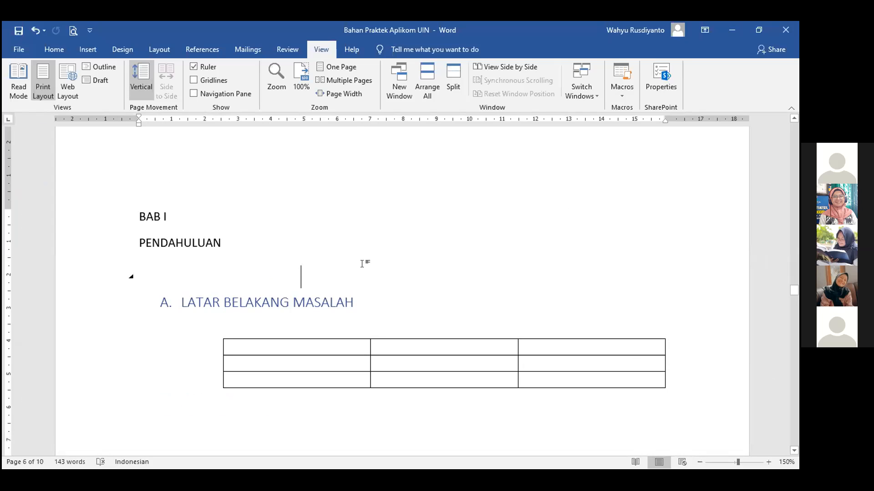
pyautogui.scroll(-5, 278, 361)
pyautogui.scroll(3, 352, 315)
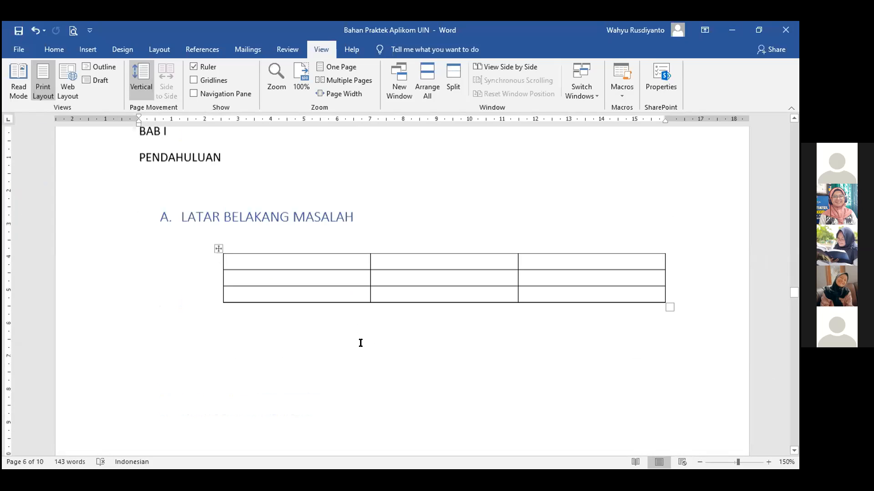
pyautogui.click(225, 259)
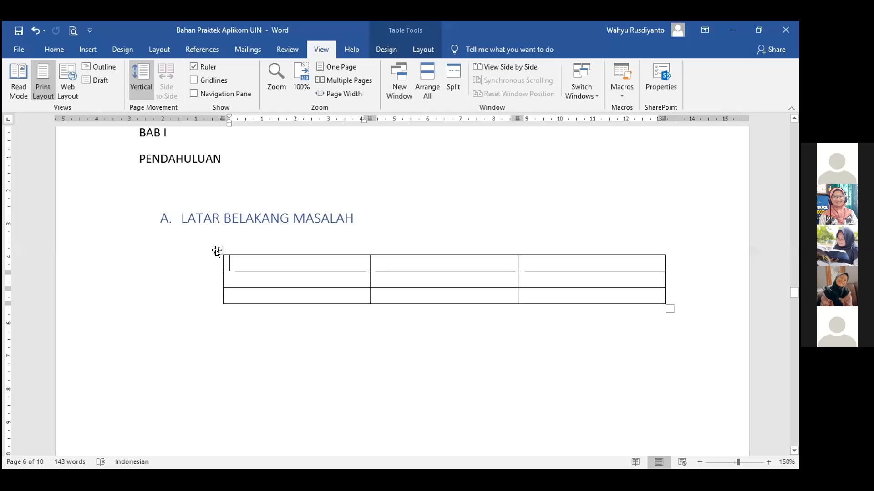
# Select all nine cells of the 3x3 table and bring up its right-click menu.
pyautogui.click(217, 250)
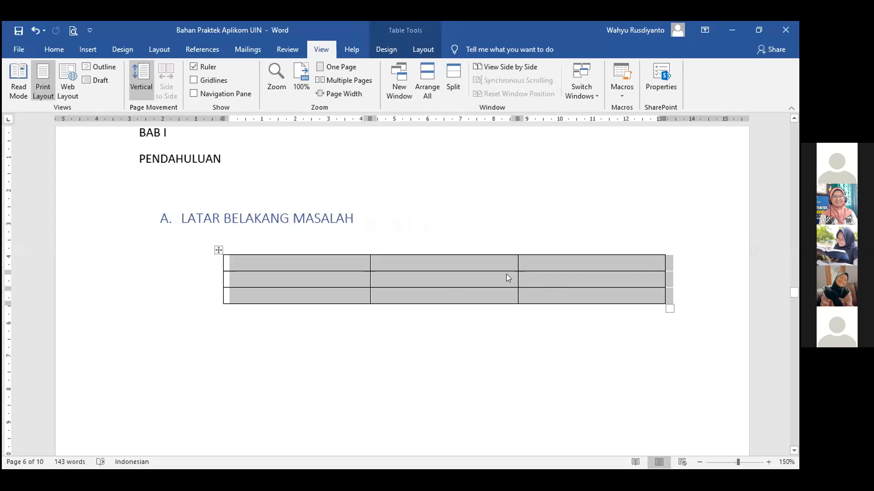
pyautogui.rightClick(274, 267)
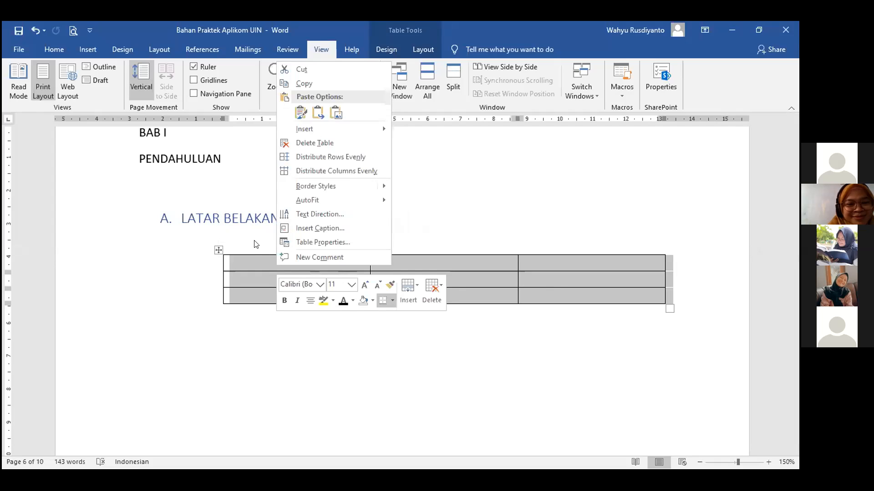
pyautogui.click(323, 262)
pyautogui.click(323, 262)
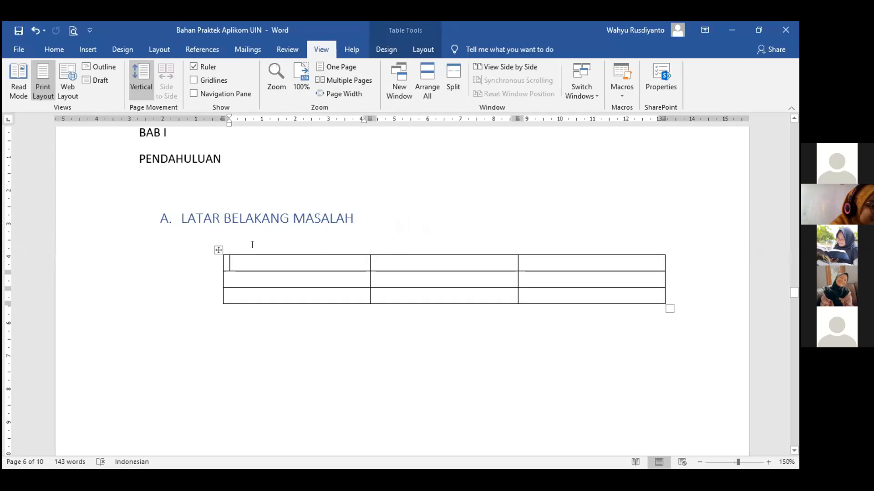
pyautogui.click(218, 248)
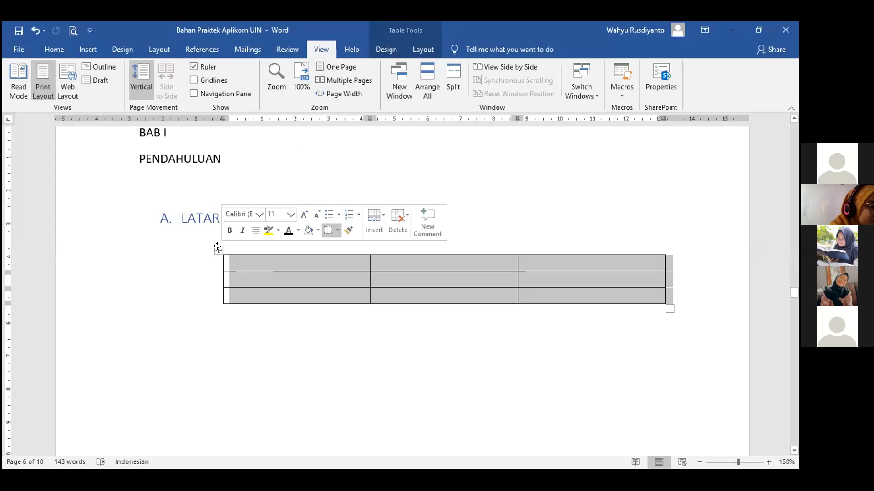
pyautogui.click(269, 315)
pyautogui.moveTo(428, 268); pyautogui.dragTo(549, 293)
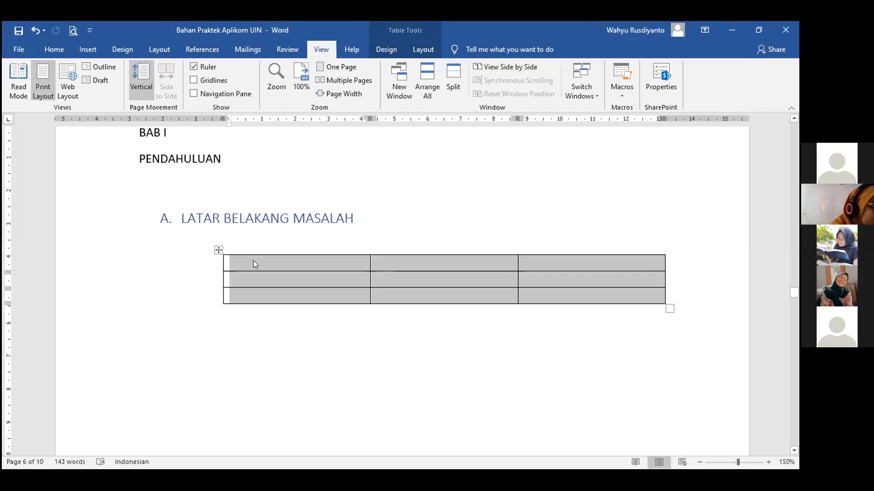
pyautogui.rightClick(253, 261)
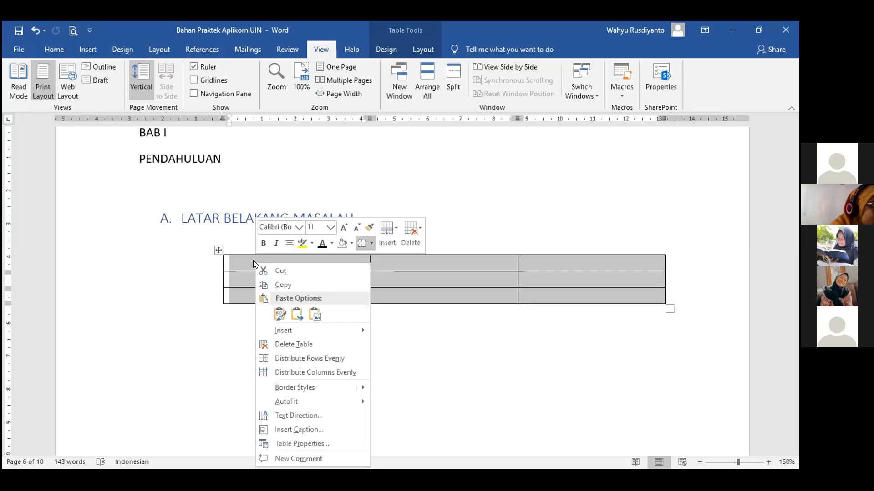
# Open Insert Caption, keep the Tabel label, and set the position to Above selected item.
pyautogui.click(278, 430)
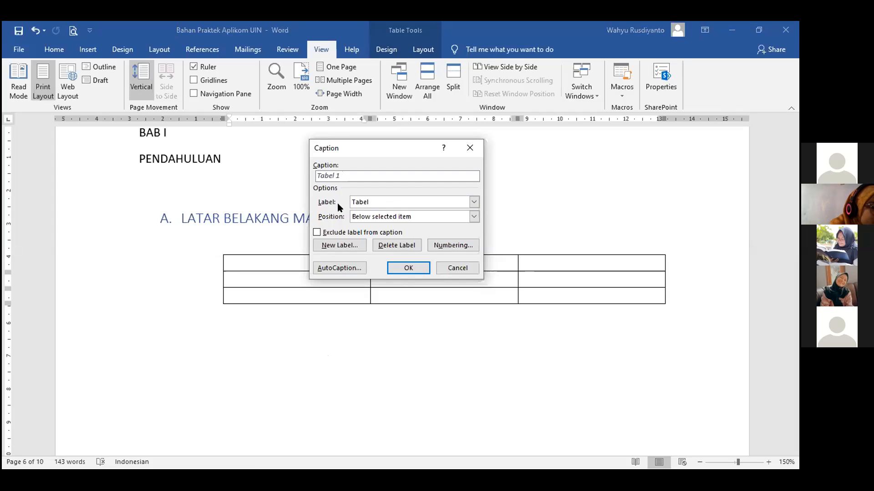
pyautogui.click(473, 202)
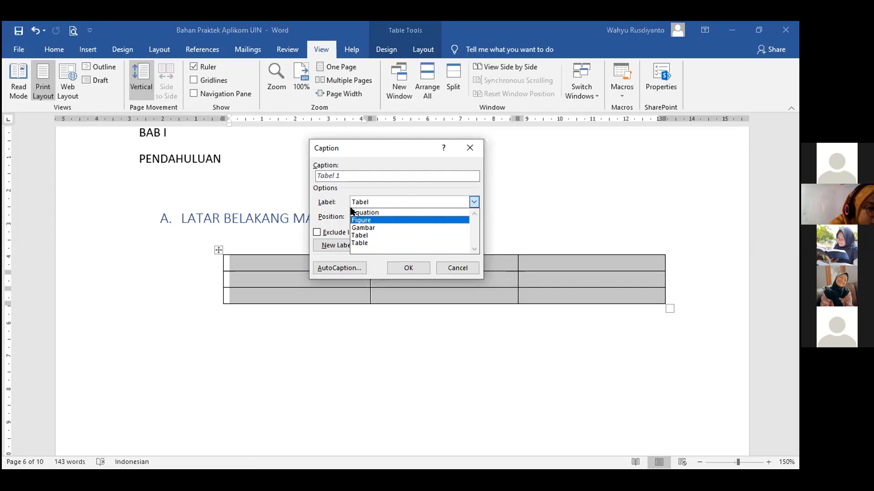
pyautogui.click(334, 194)
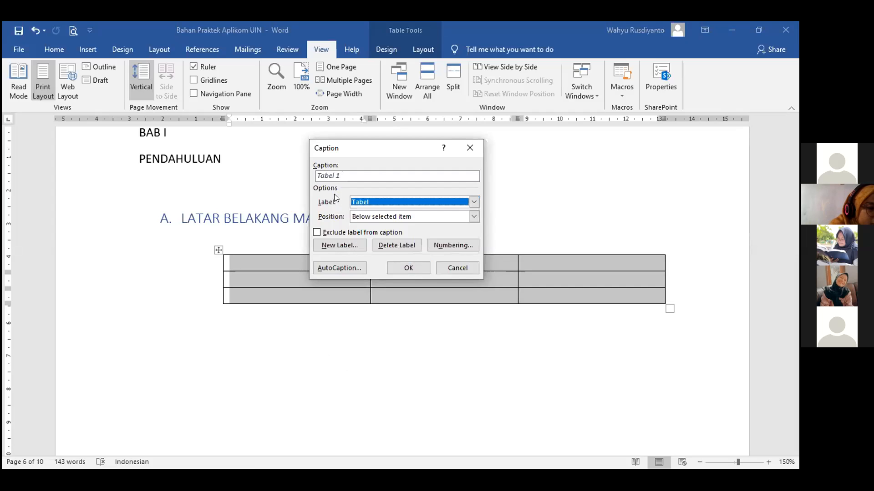
pyautogui.click(341, 246)
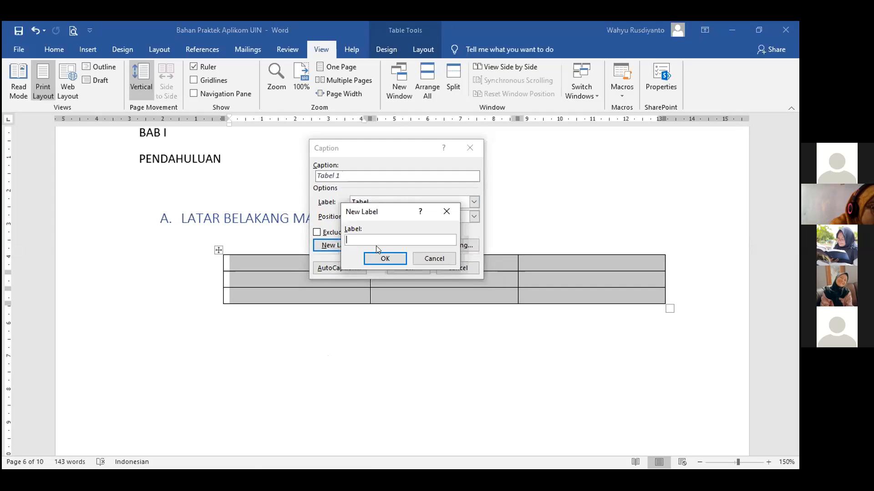
pyautogui.click(427, 260)
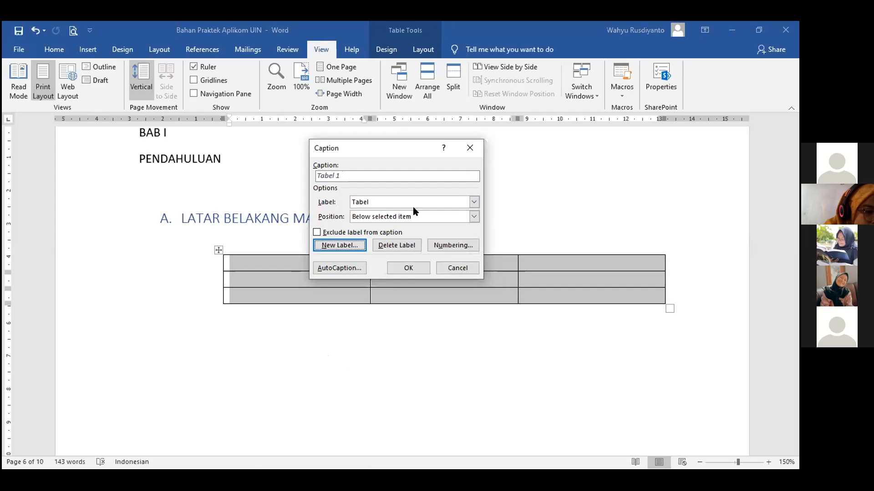
pyautogui.click(474, 202)
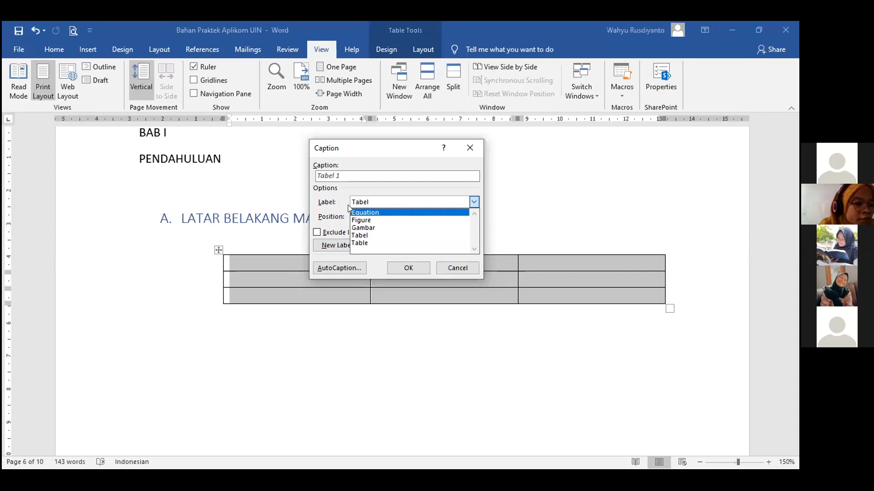
pyautogui.click(375, 202)
pyautogui.click(370, 202)
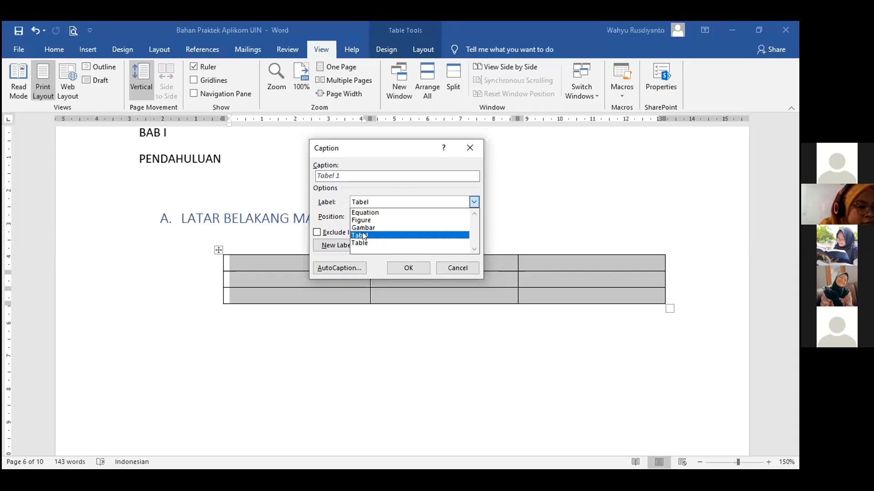
pyautogui.click(332, 207)
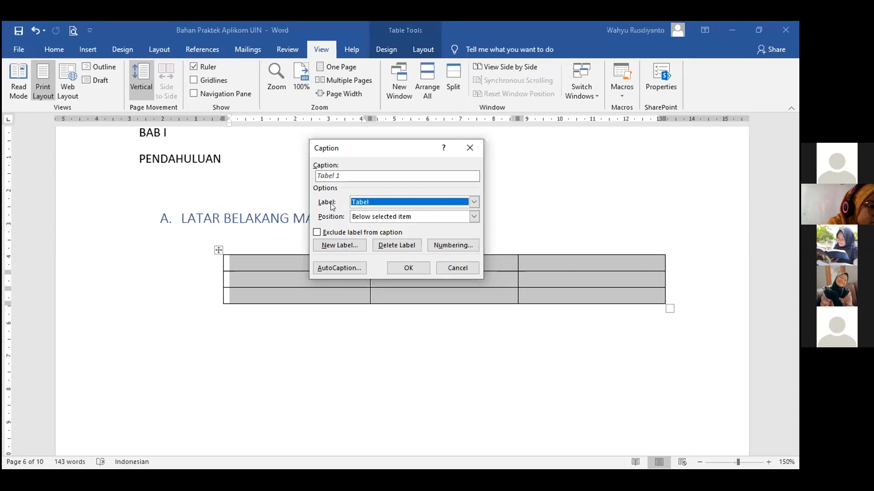
pyautogui.click(329, 249)
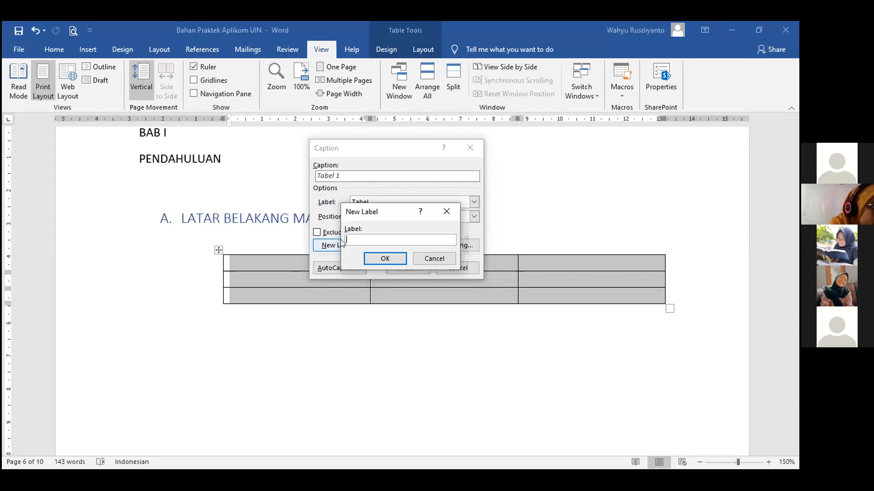
pyautogui.click(433, 259)
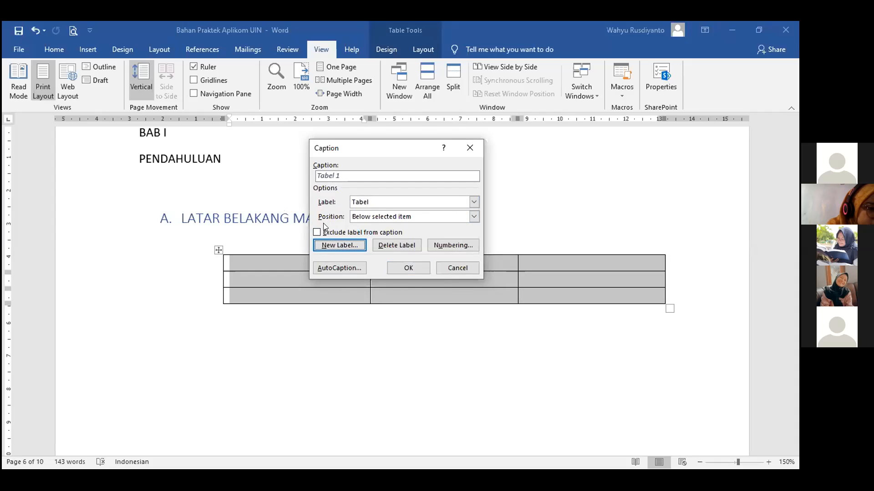
pyautogui.click(474, 217)
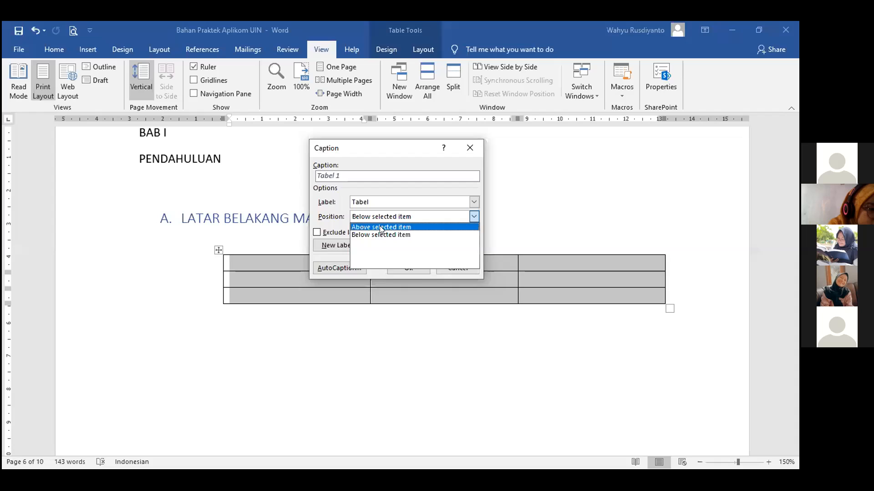
pyautogui.click(382, 227)
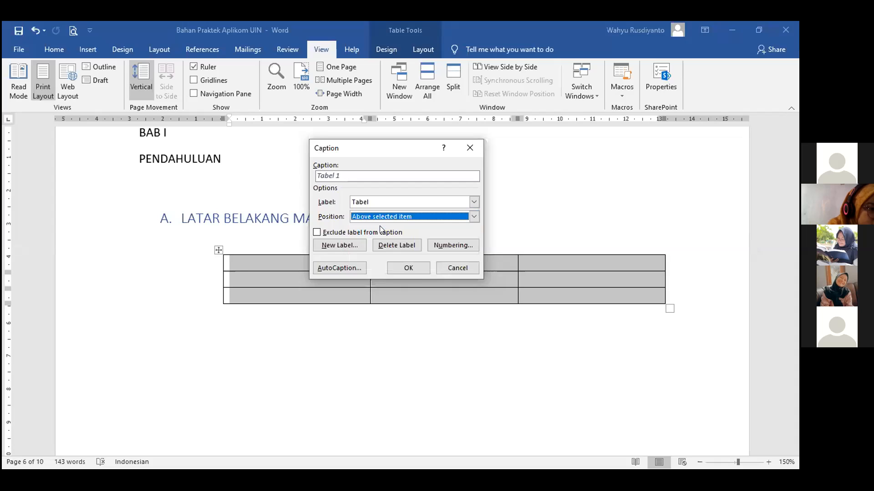
# Complete the caption as 'Tabel 1. Latar Belakang' and insert it above the table.
pyautogui.click(342, 176)
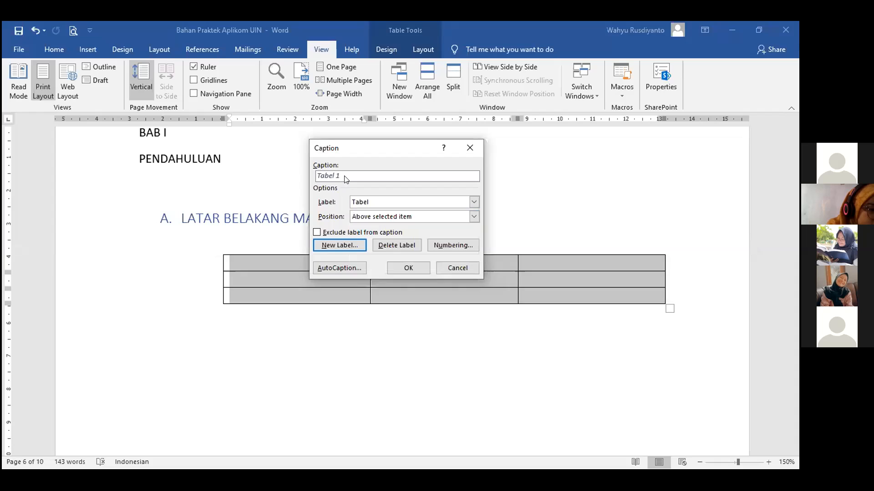
pyautogui.write('. ')
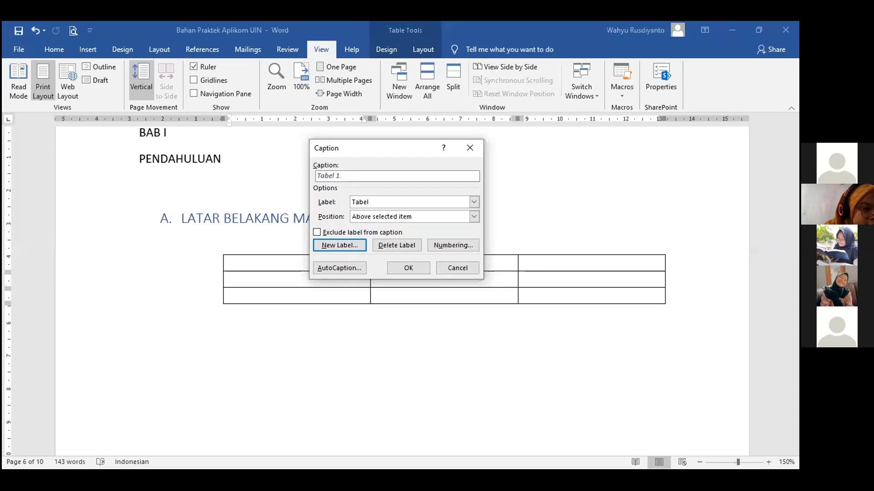
pyautogui.write('IA')
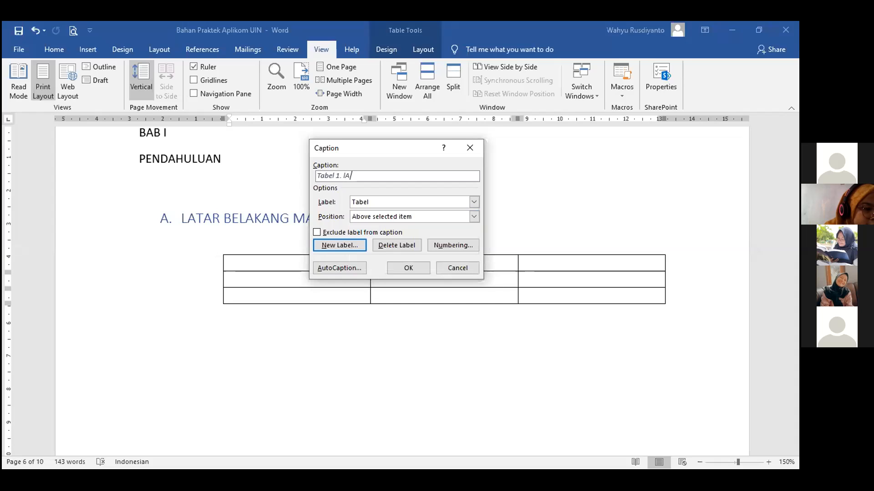
pyautogui.press('BackSpace')
pyautogui.press('BackSpace')
pyautogui.write('Latar')
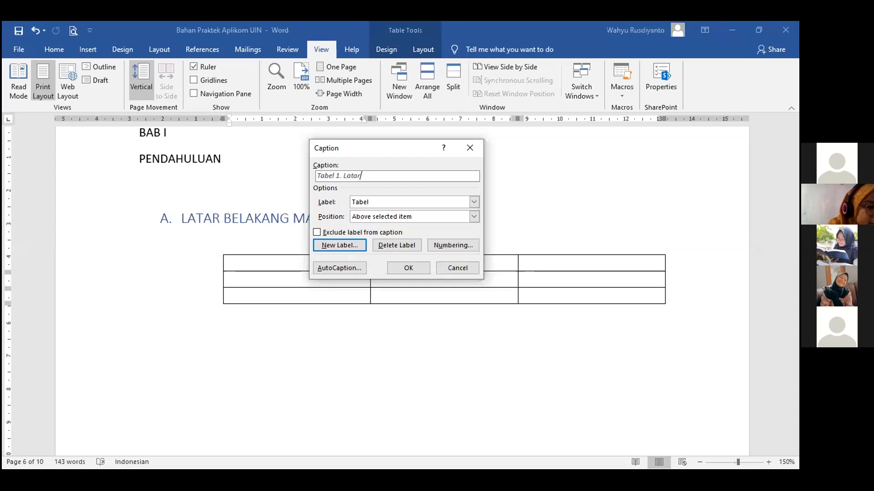
pyautogui.write(' Belakang')
pyautogui.click(391, 268)
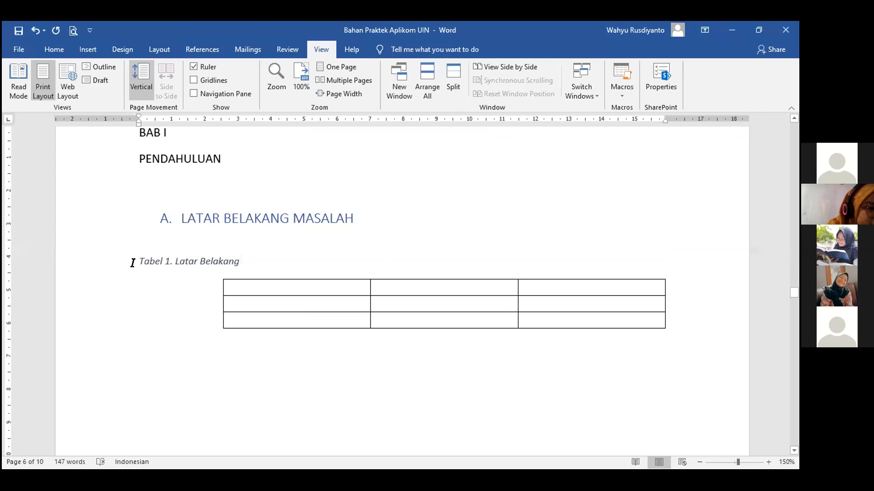
# Center the Tabel 1 caption and make it Arial 11, non-italic, with black font color.
pyautogui.click(55, 45)
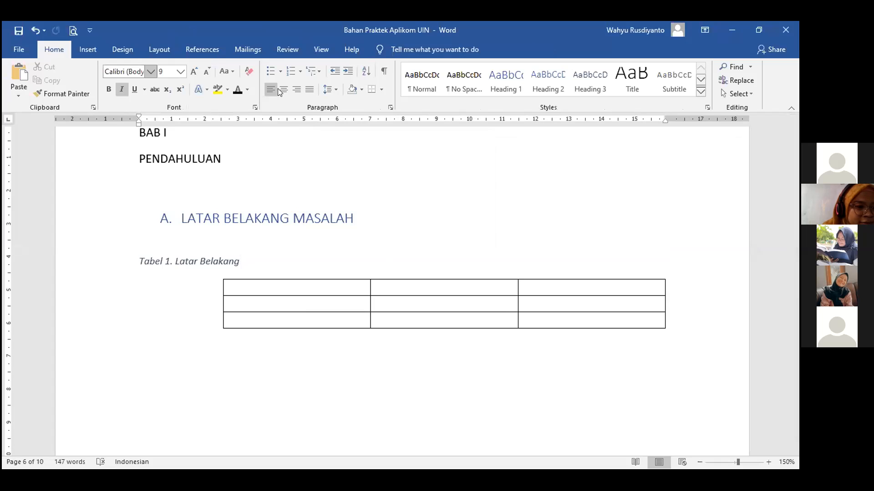
pyautogui.hotkey('ctrl', 'e')
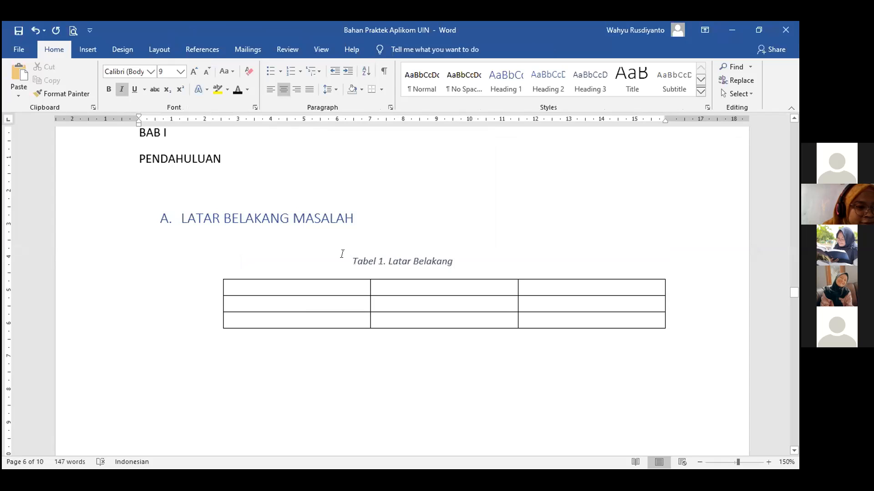
pyautogui.click(152, 70)
pyautogui.click(161, 141)
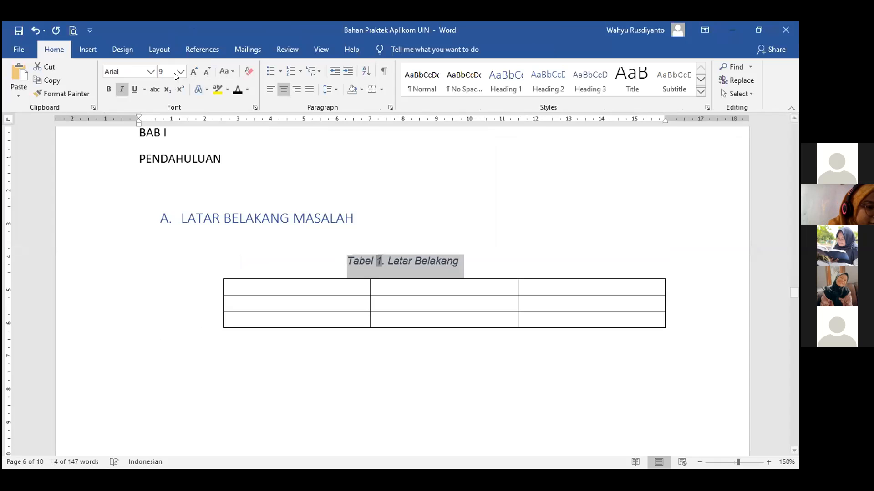
pyautogui.click(180, 71)
pyautogui.click(170, 116)
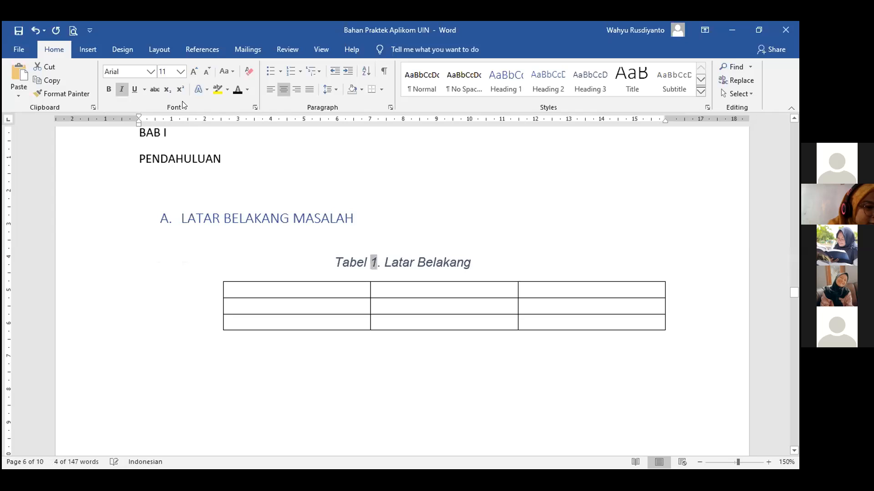
pyautogui.click(122, 90)
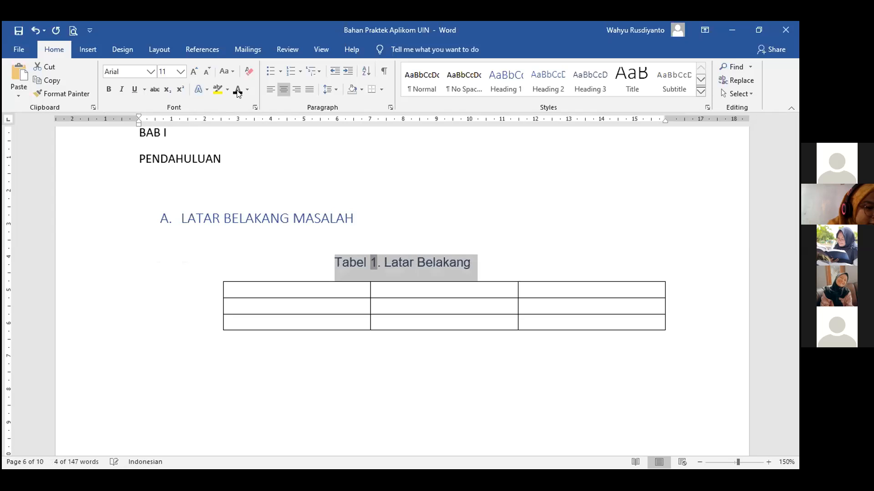
pyautogui.click(237, 91)
pyautogui.click(489, 244)
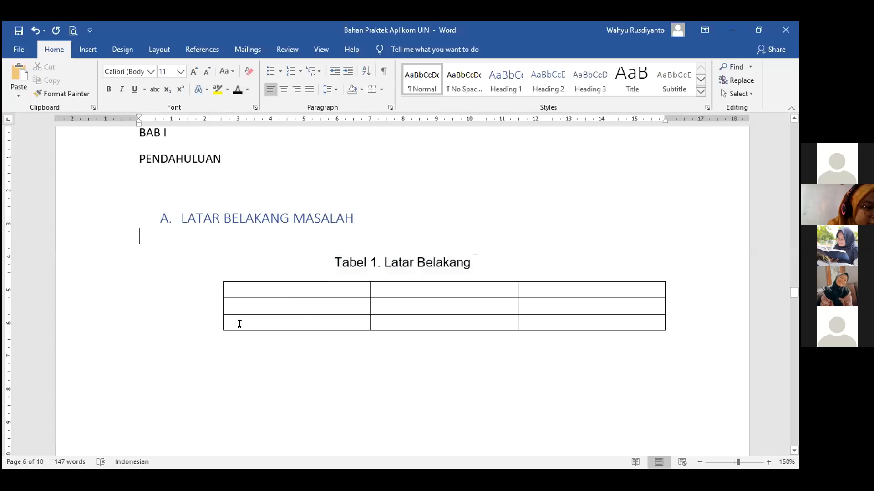
pyautogui.click(409, 263)
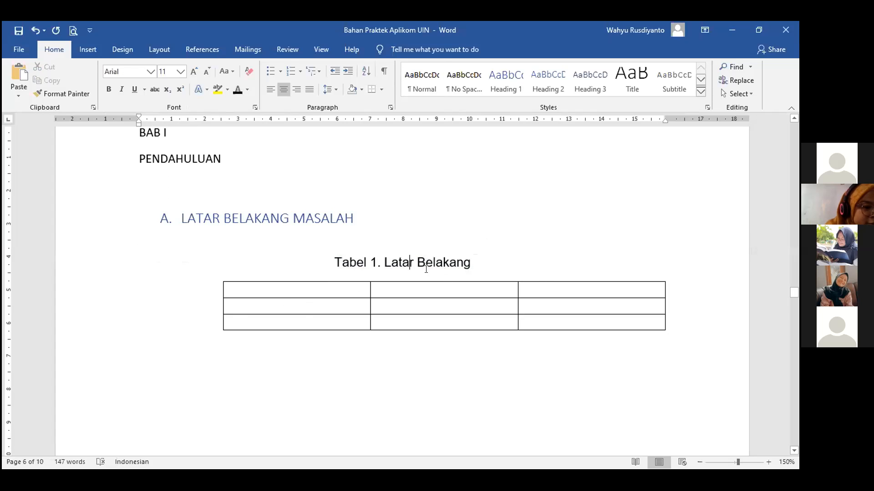
# Add the caption 'Tabel 2. Teori' above the table under A. TEORI.
pyautogui.scroll(-1, 410, 262)
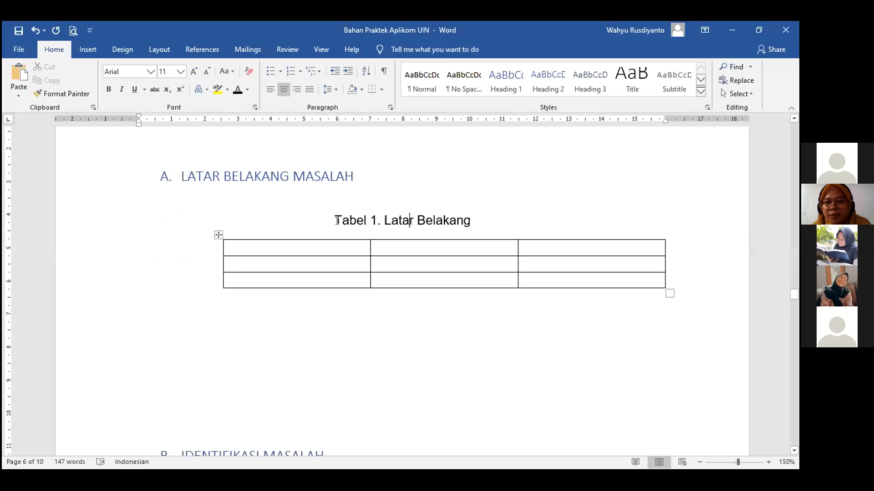
pyautogui.scroll(-5, 337, 222)
pyautogui.scroll(-3, 337, 222)
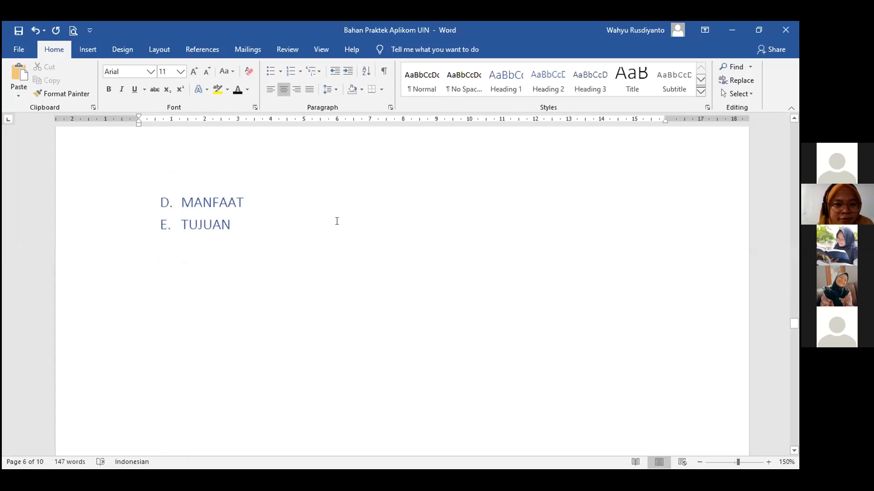
pyautogui.scroll(-3, 335, 221)
pyautogui.scroll(-5, 278, 246)
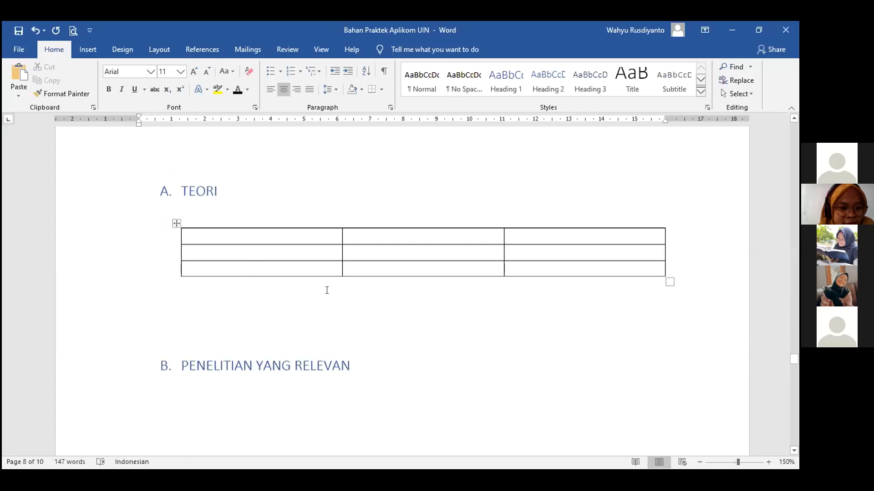
pyautogui.scroll(-1, 273, 264)
pyautogui.click(175, 213)
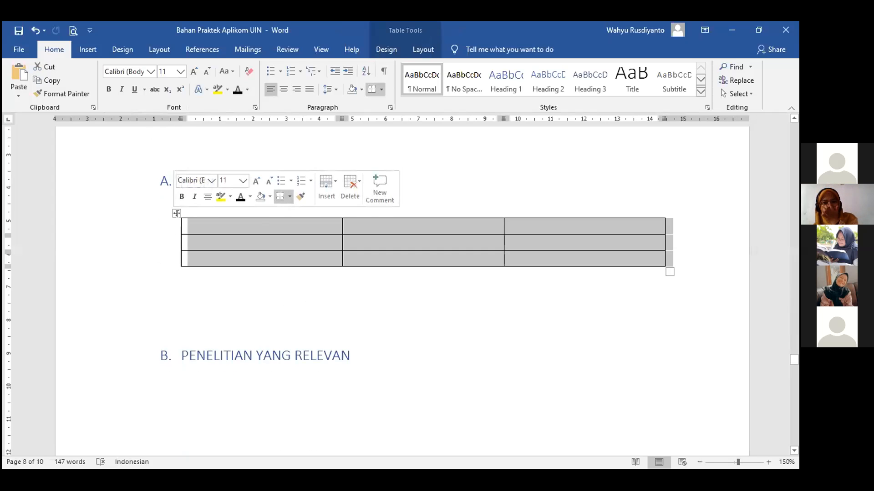
pyautogui.rightClick(211, 231)
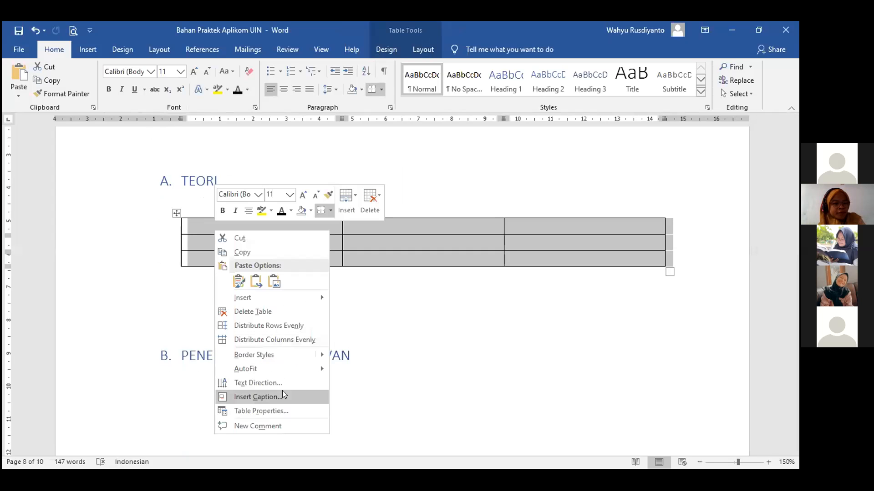
pyautogui.click(282, 390)
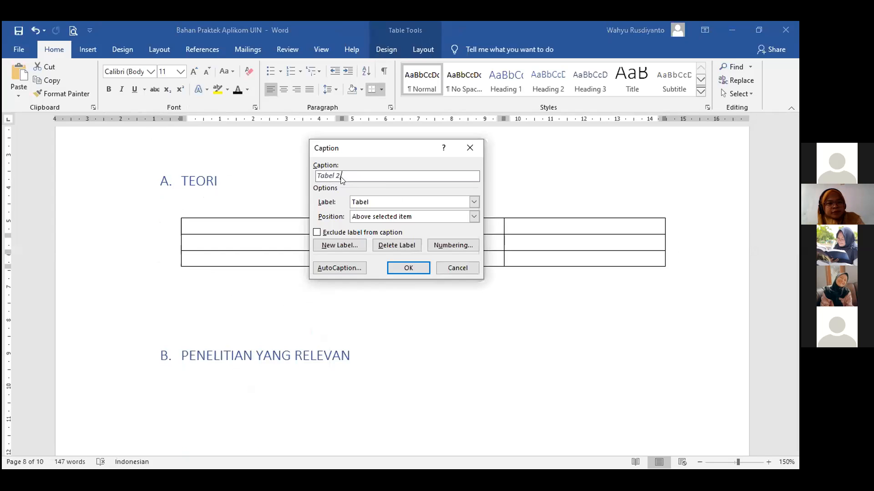
pyautogui.write('. ')
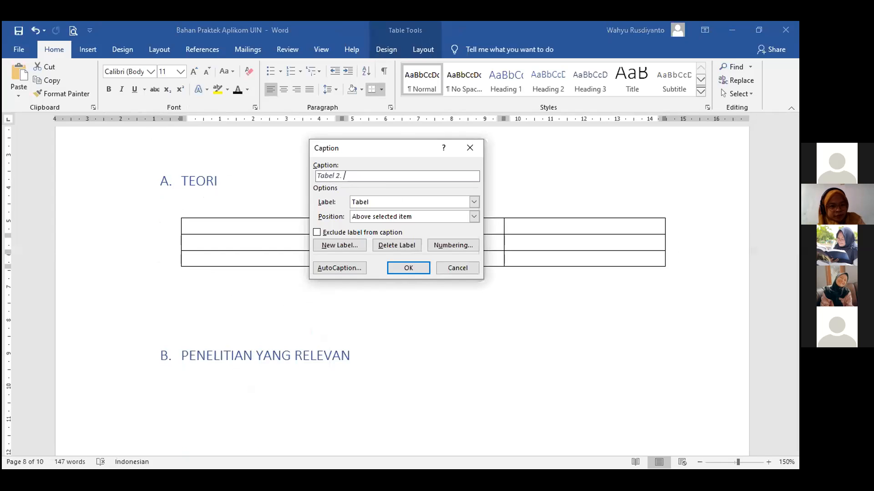
pyautogui.write('Teori')
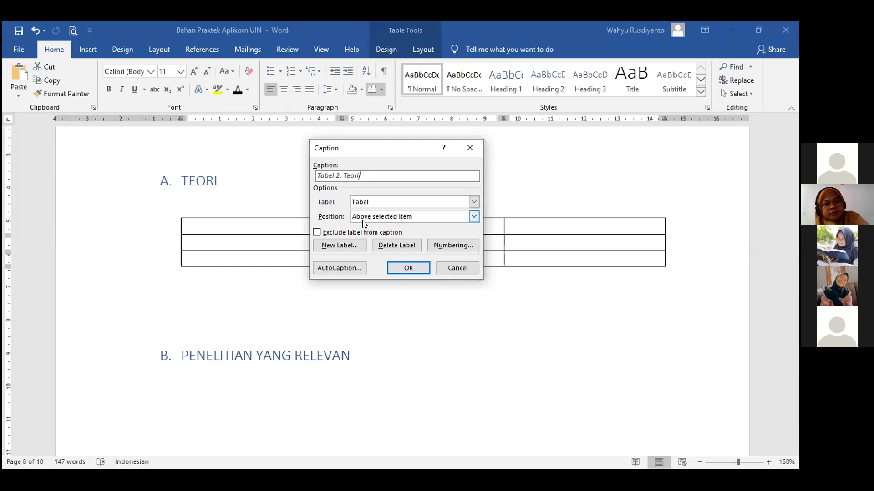
pyautogui.click(408, 269)
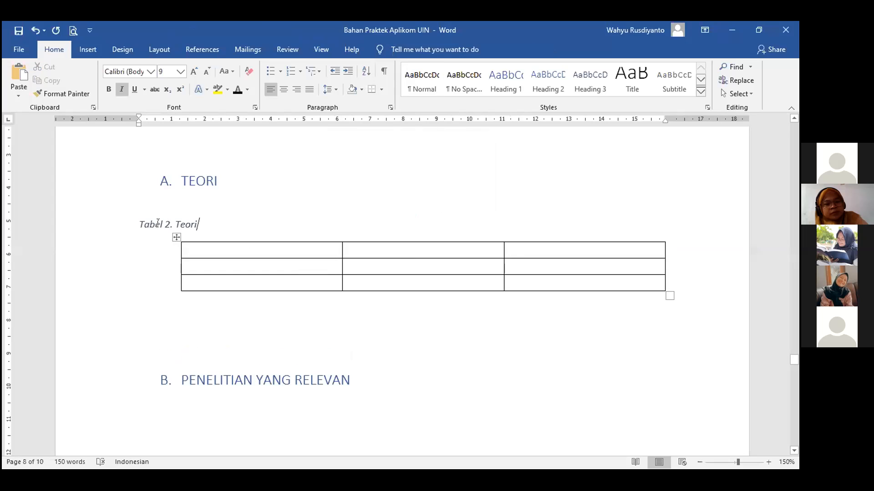
# Format the Tabel 2. Teori caption as centred, upright Arial 11.
pyautogui.click(143, 222)
pyautogui.tripleClick(144, 221)
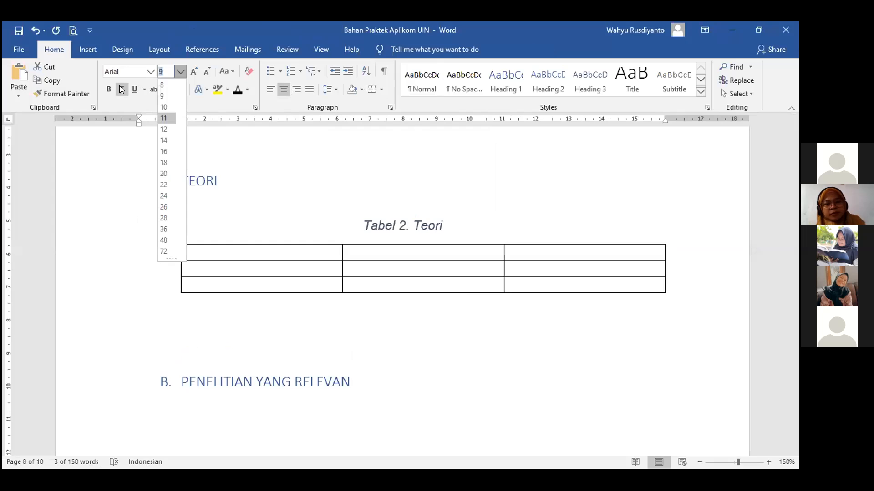
pyautogui.click(463, 313)
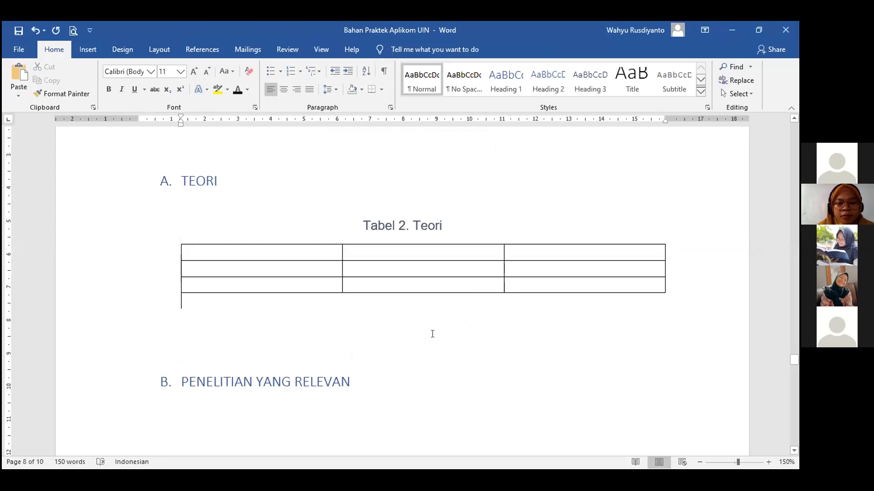
pyautogui.scroll(3, 432, 334)
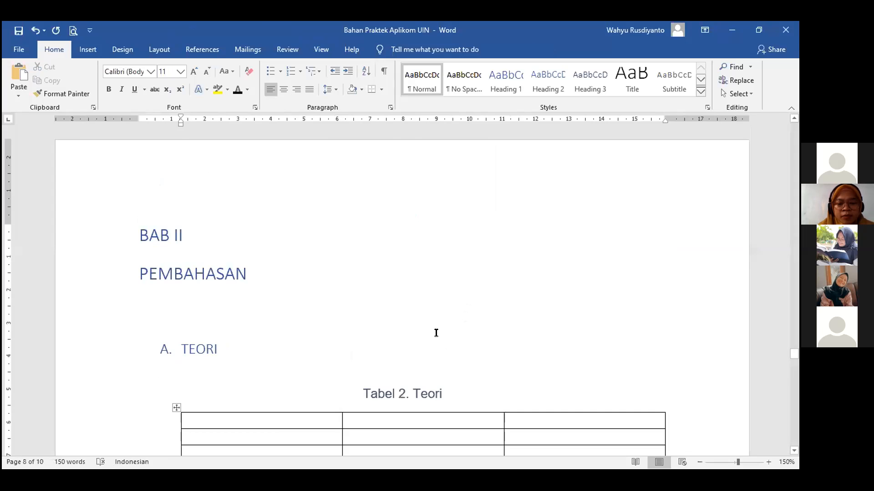
pyautogui.scroll(3, 436, 330)
pyautogui.scroll(3, 437, 329)
pyautogui.scroll(5, 437, 328)
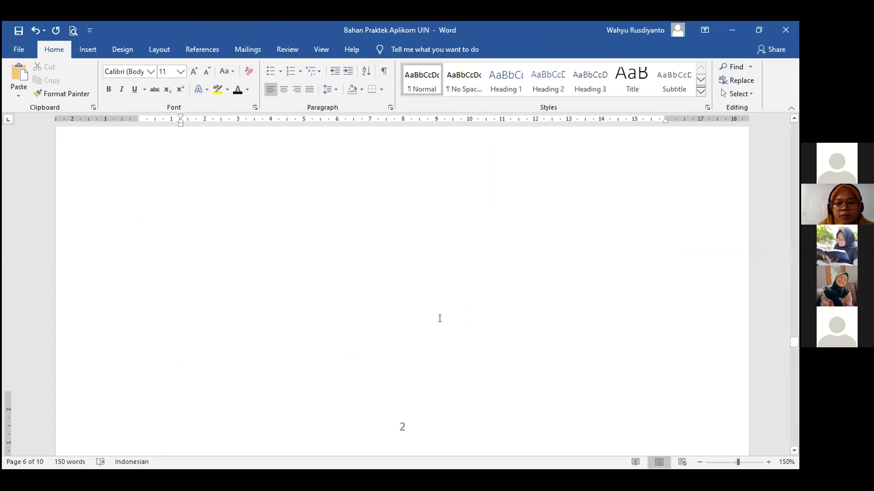
pyautogui.scroll(-6, 442, 316)
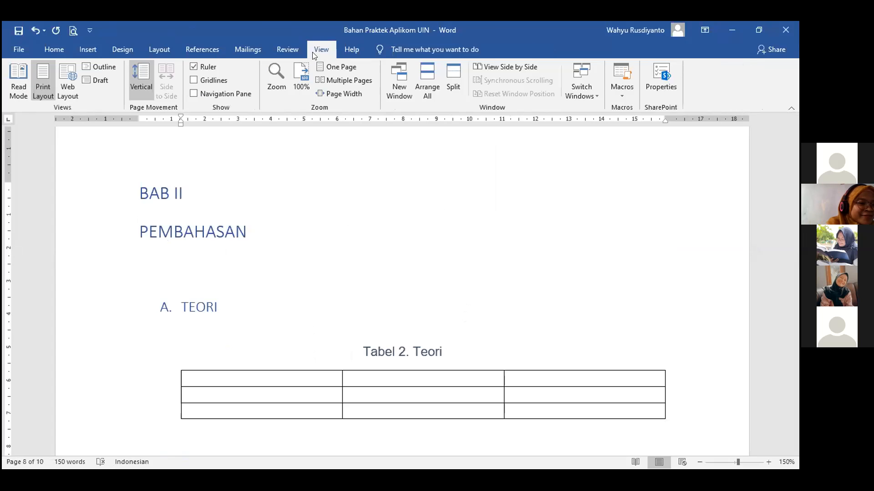
pyautogui.click(217, 93)
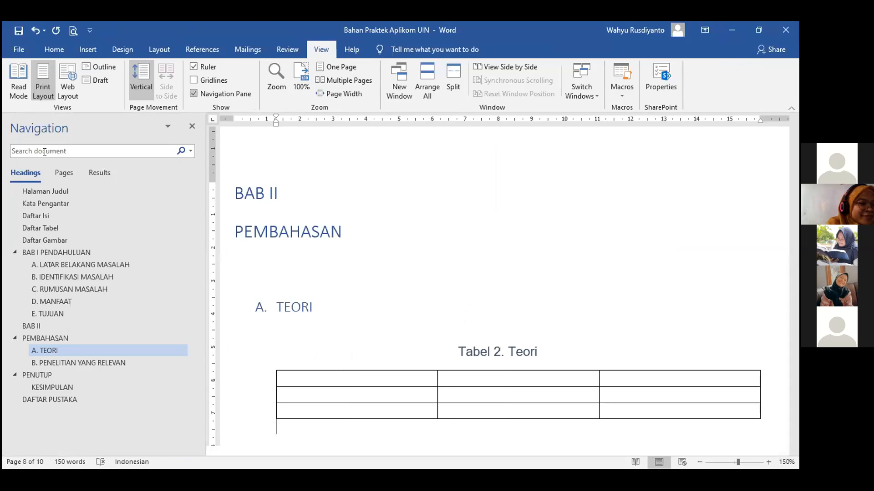
pyautogui.click(51, 232)
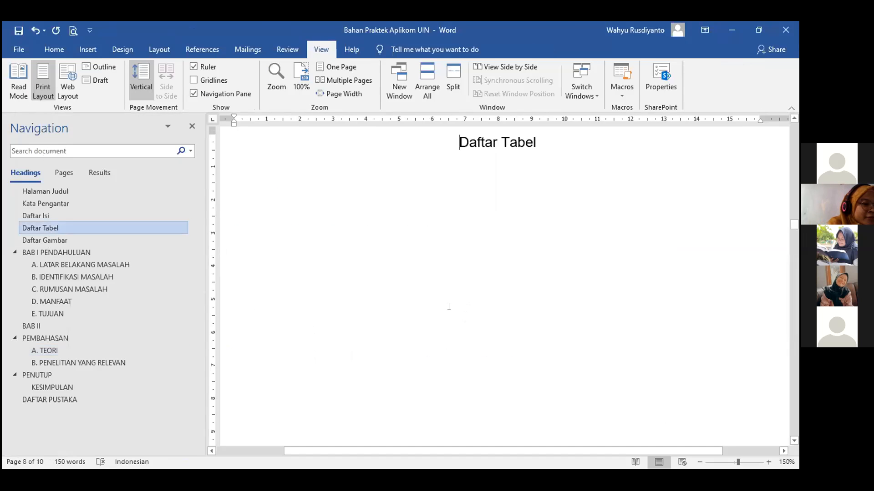
pyautogui.scroll(-5, 450, 305)
pyautogui.scroll(-5, 448, 303)
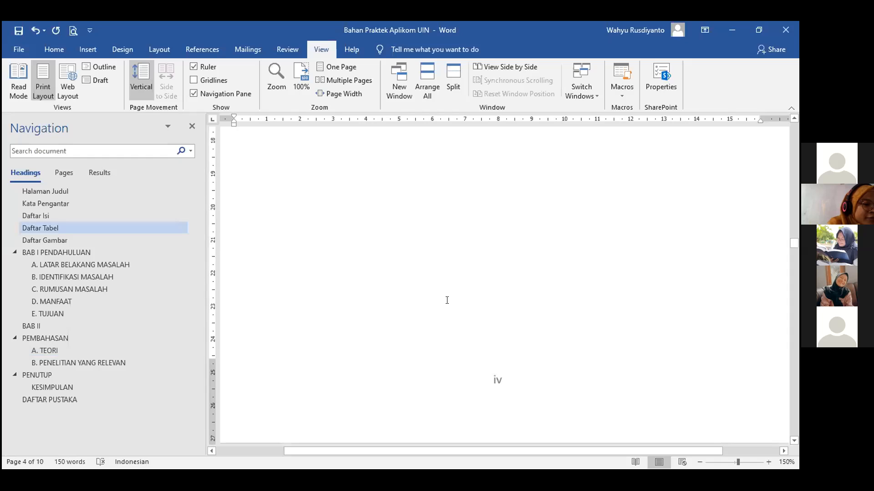
pyautogui.scroll(-6, 462, 263)
pyautogui.click(541, 272)
pyautogui.press('Return')
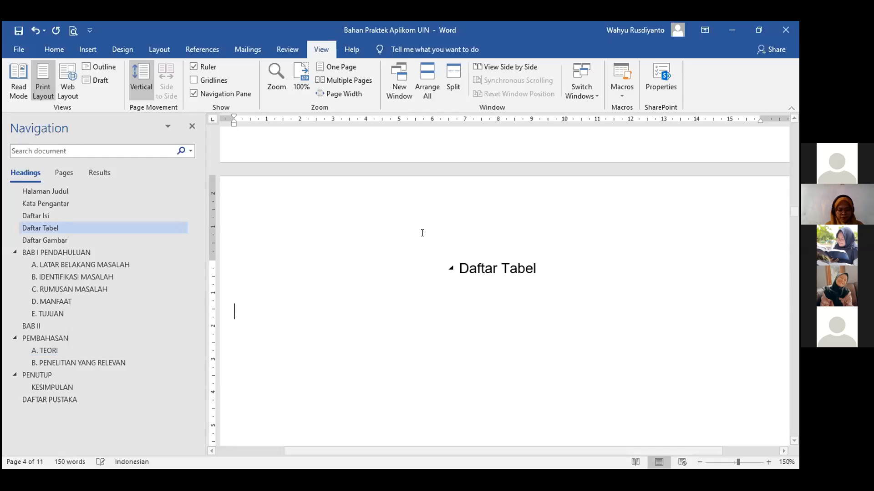
pyautogui.click(192, 127)
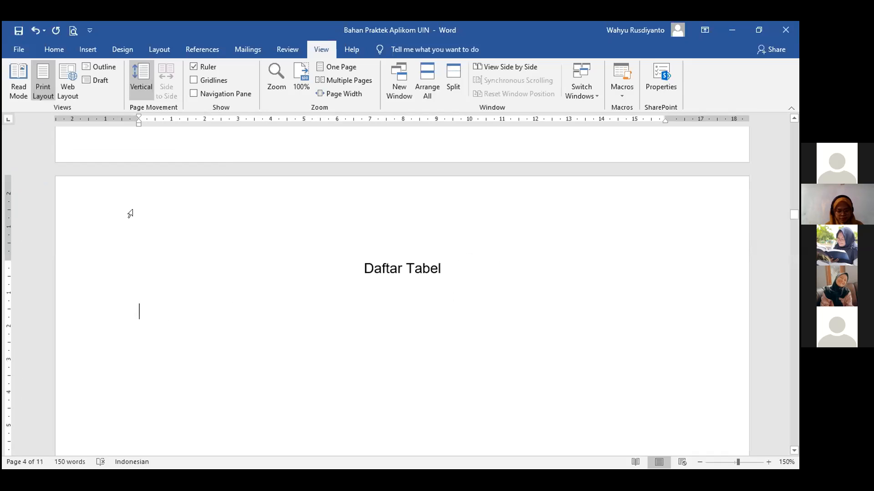
pyautogui.click(58, 47)
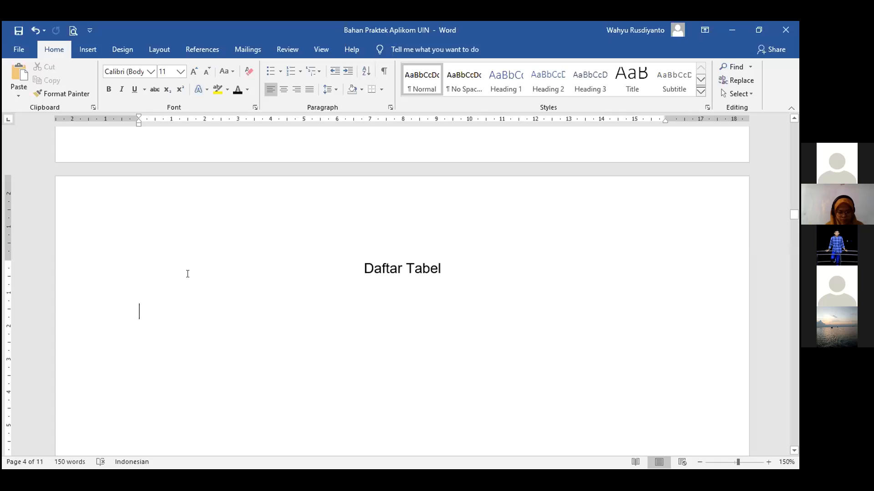
pyautogui.scroll(-10, 351, 296)
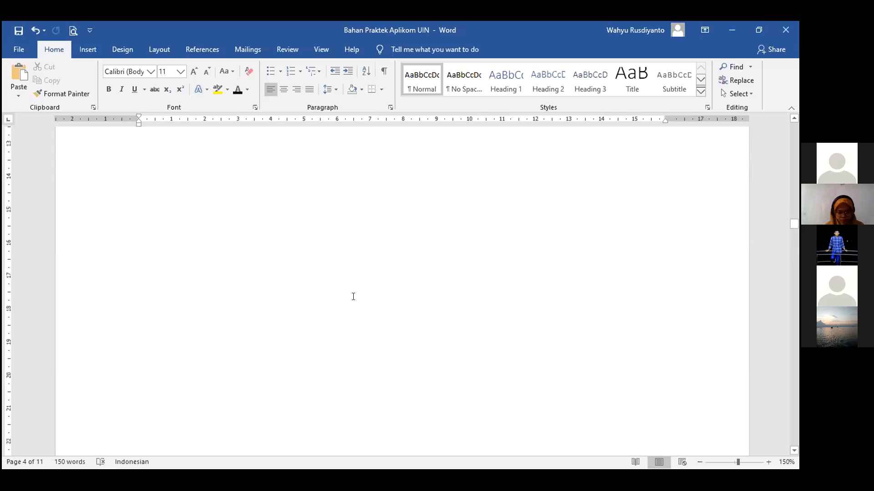
pyautogui.scroll(-3, 353, 296)
pyautogui.scroll(10, 353, 297)
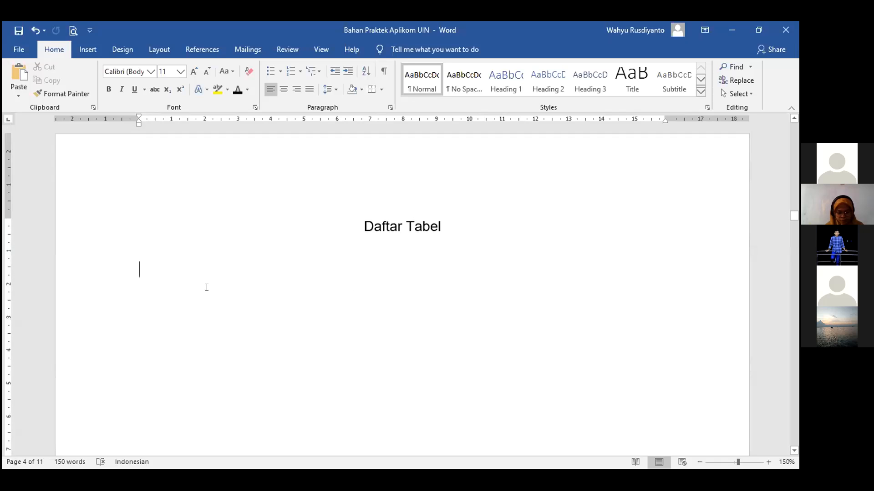
# Insert a Table of Figures with the Tabel caption label under the Daftar Tabel heading.
pyautogui.click(88, 49)
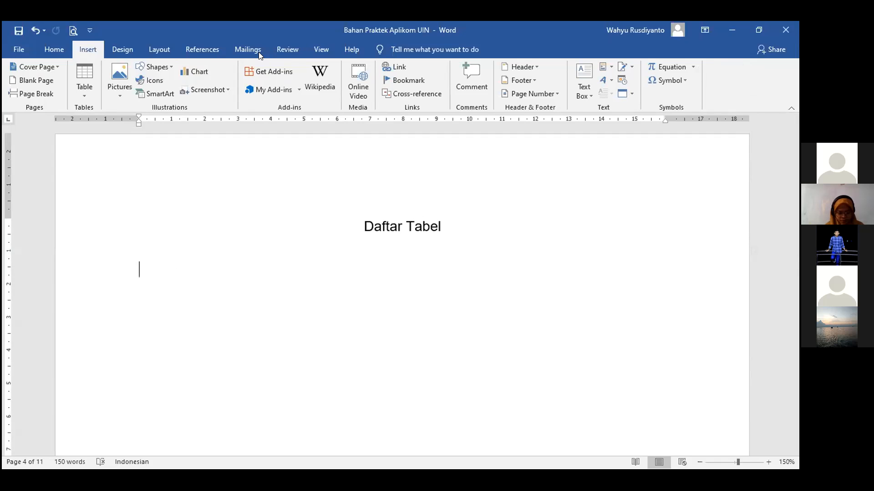
pyautogui.click(189, 54)
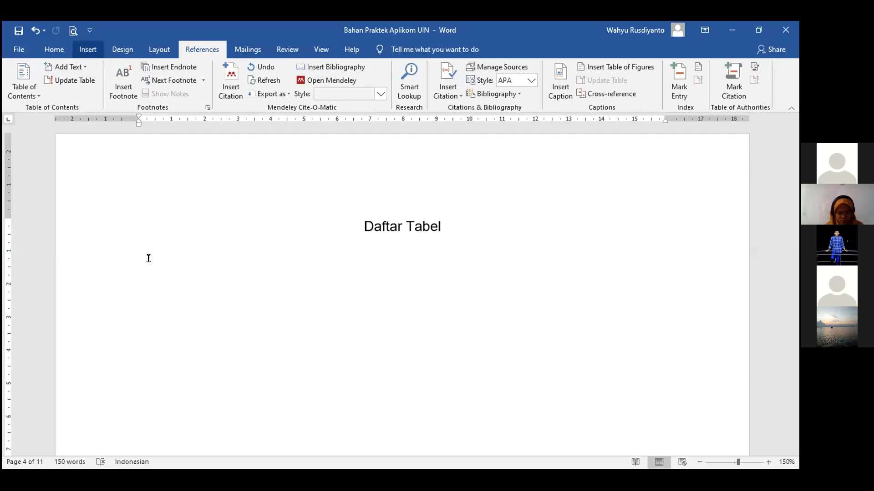
pyautogui.click(594, 68)
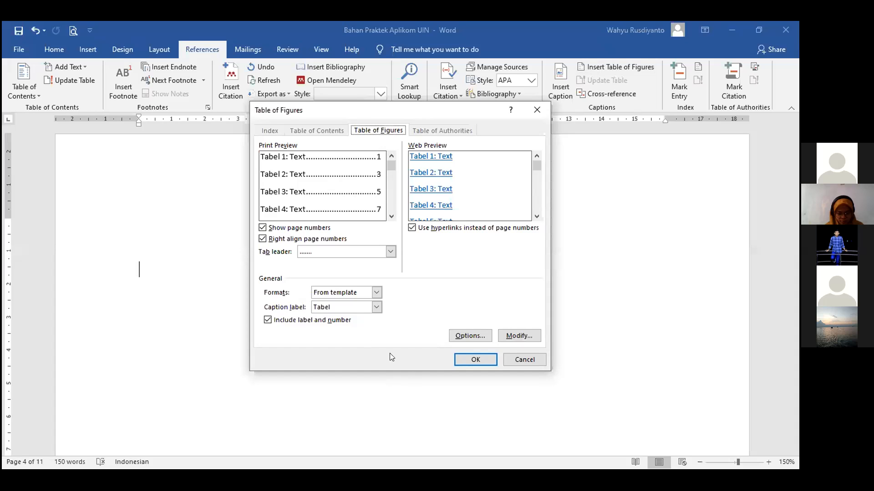
pyautogui.click(368, 308)
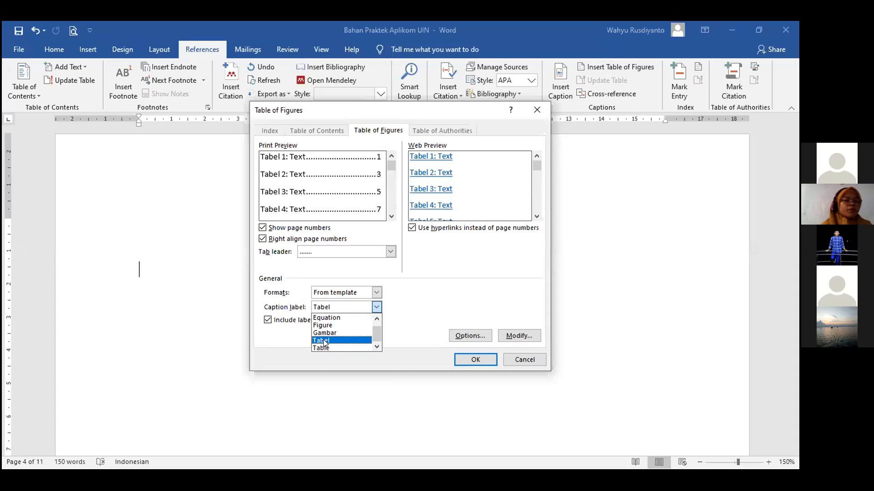
pyautogui.click(288, 308)
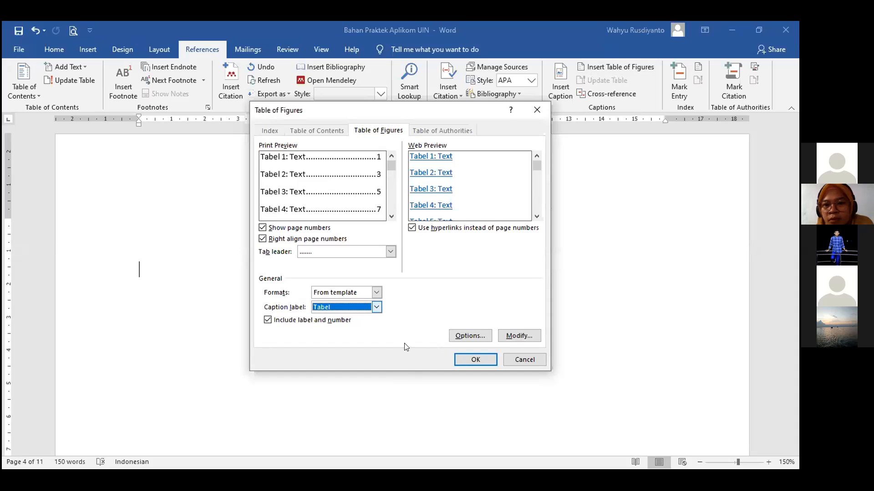
pyautogui.click(461, 356)
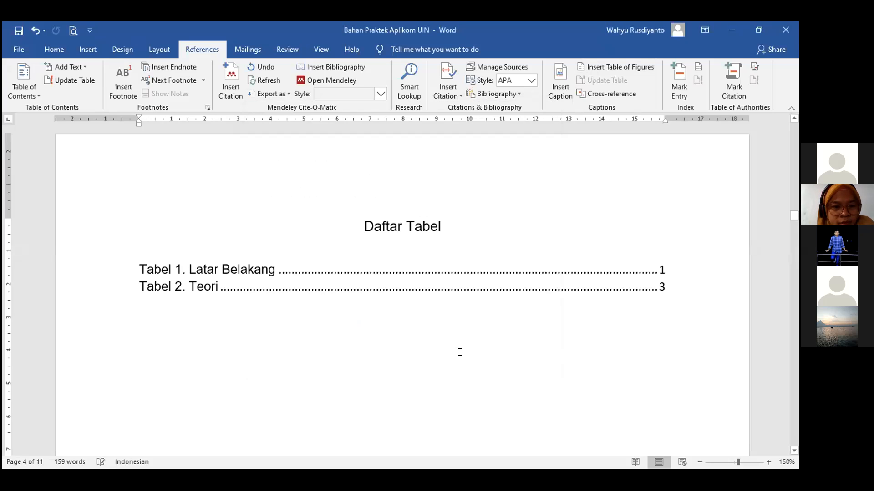
pyautogui.scroll(1, 421, 392)
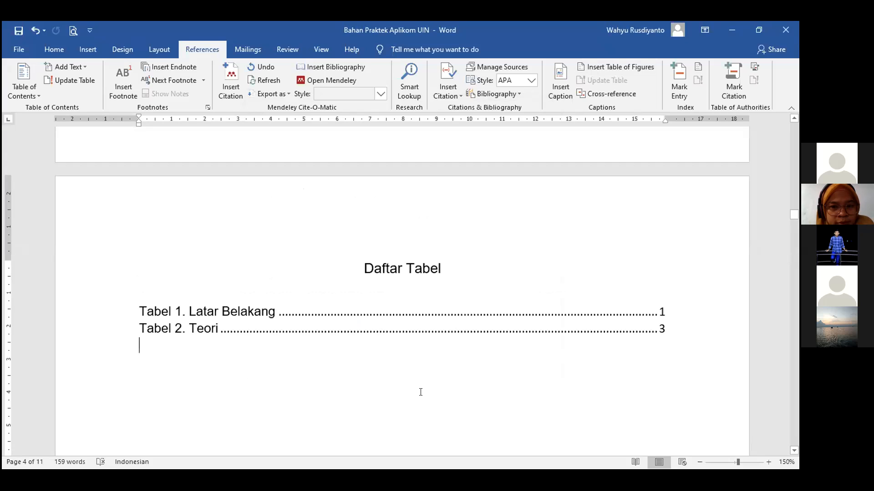
# Undo the old list and reinsert the table of figures using caption label Tabel.
pyautogui.hotkey('ctrl', 'z')
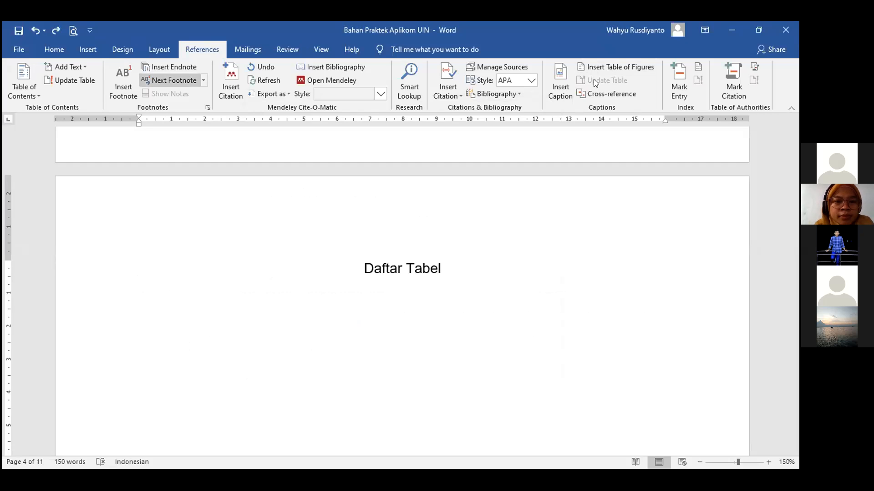
pyautogui.click(614, 67)
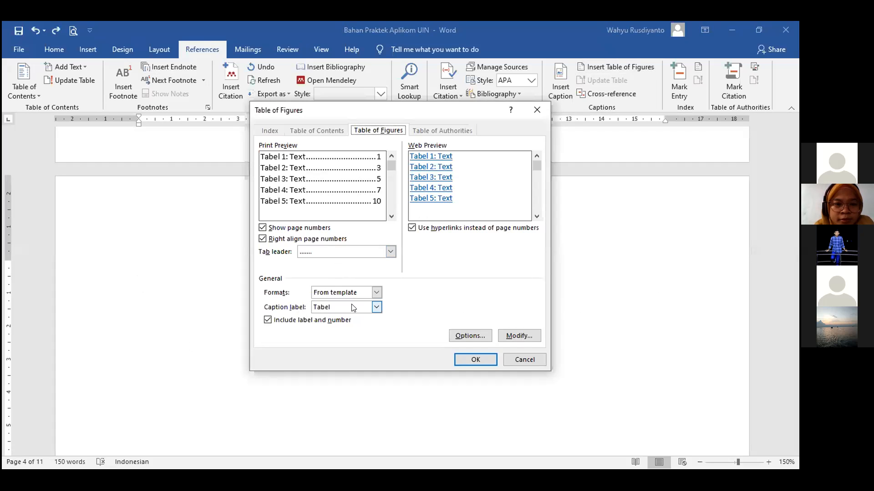
pyautogui.click(322, 332)
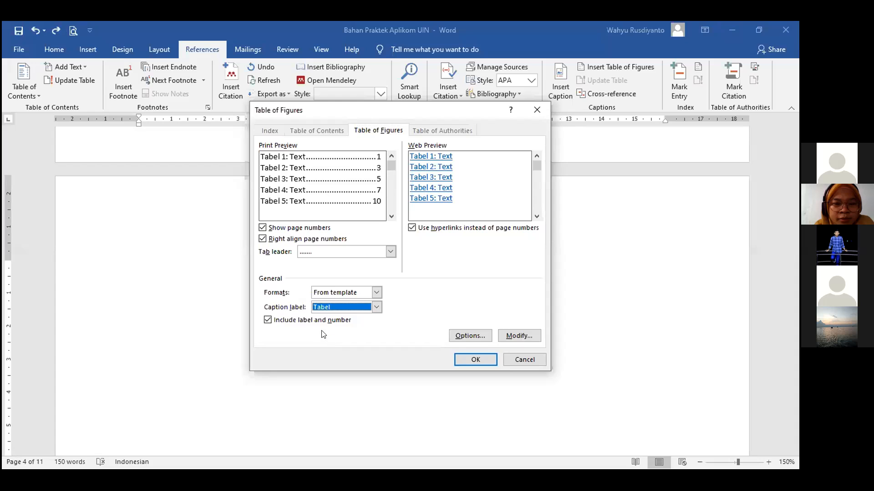
pyautogui.click(475, 360)
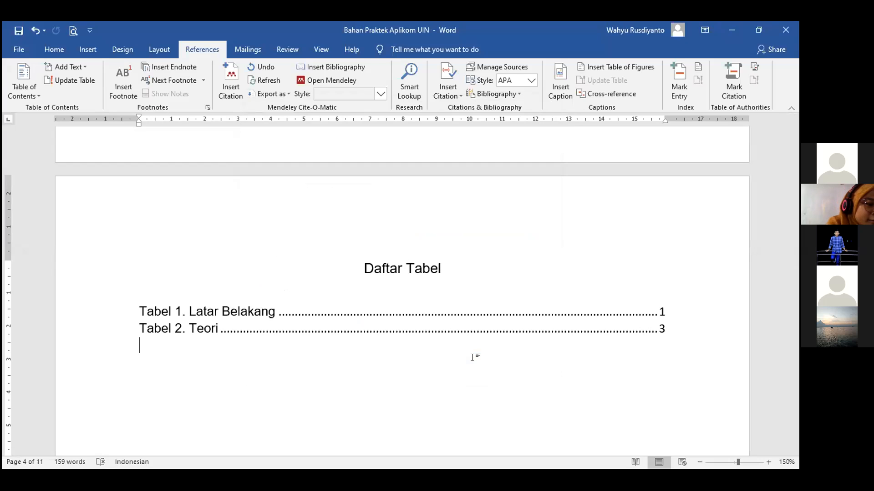
pyautogui.scroll(-3, 483, 359)
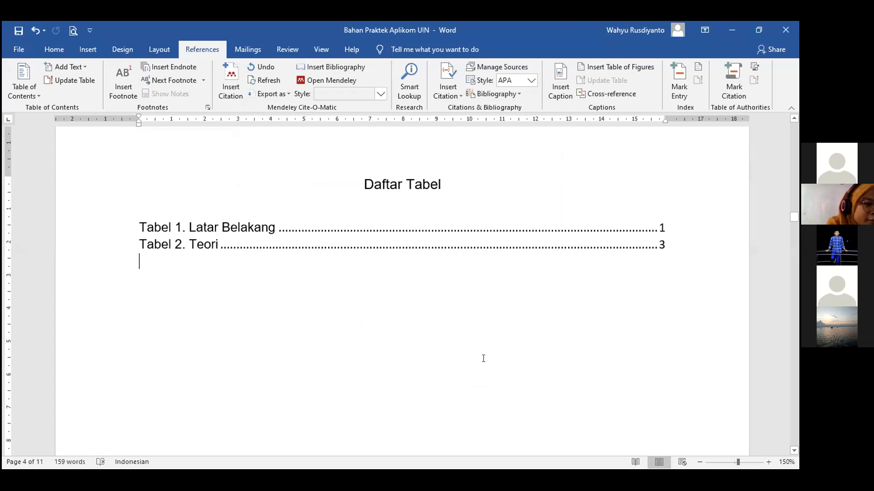
pyautogui.scroll(6, 367, 356)
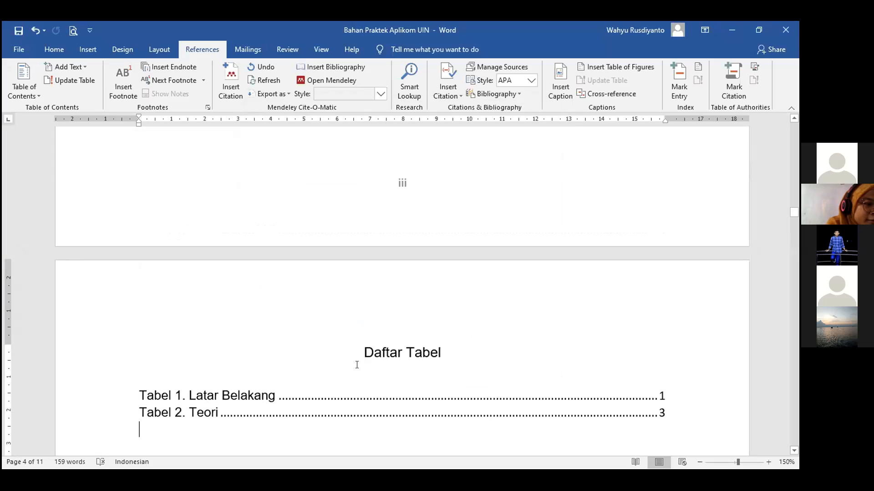
pyautogui.scroll(-3, 356, 362)
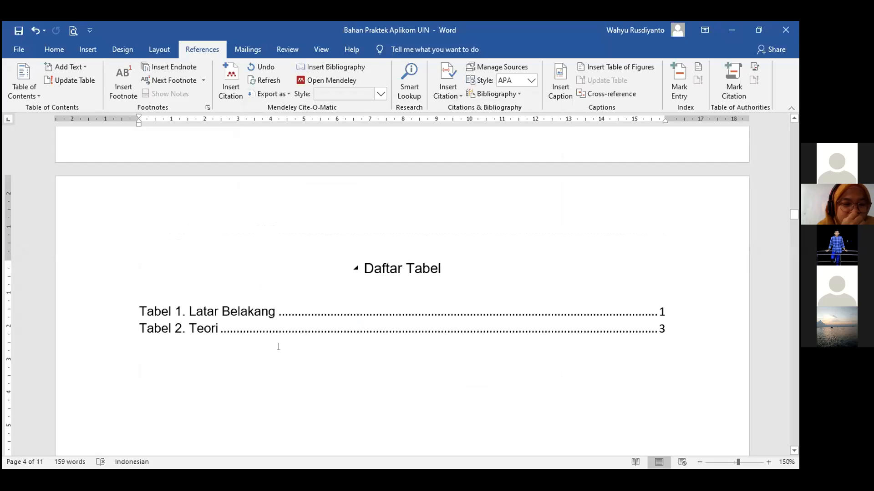
pyautogui.scroll(-3, 293, 330)
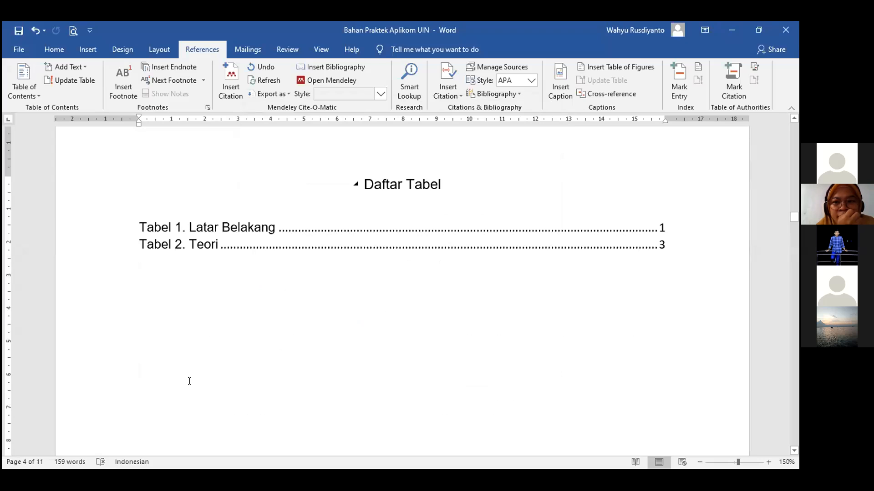
pyautogui.scroll(4, 189, 381)
# Undo the inserted table of figures so only the Daftar Tabel title remains.
pyautogui.hotkey('ctrl', 'z')
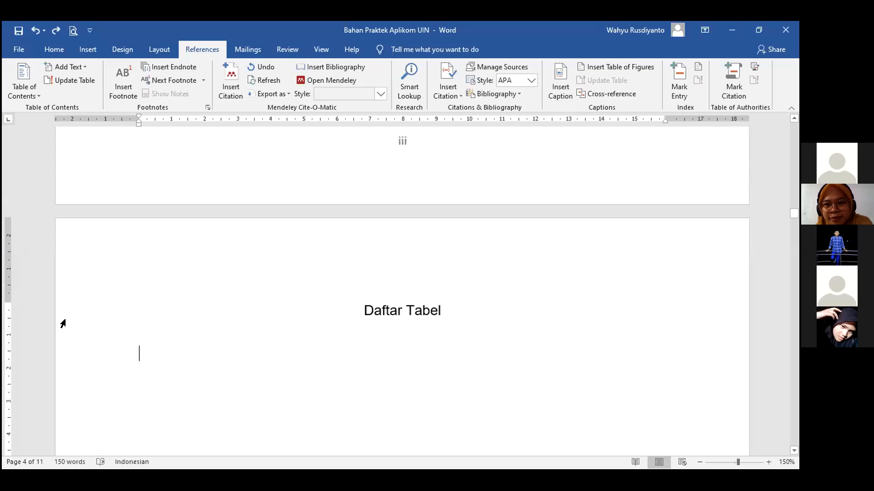
pyautogui.scroll(-3, 346, 302)
pyautogui.scroll(-8, 346, 302)
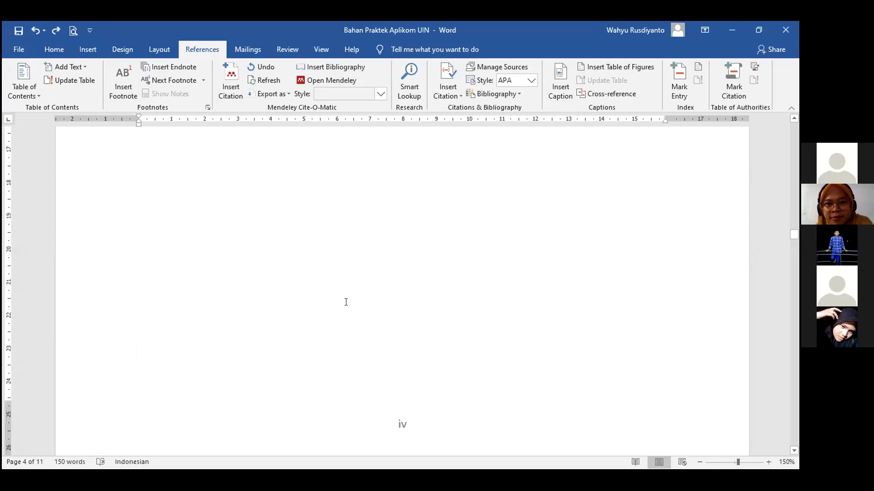
pyautogui.scroll(9, 140, 282)
pyautogui.scroll(3, 271, 277)
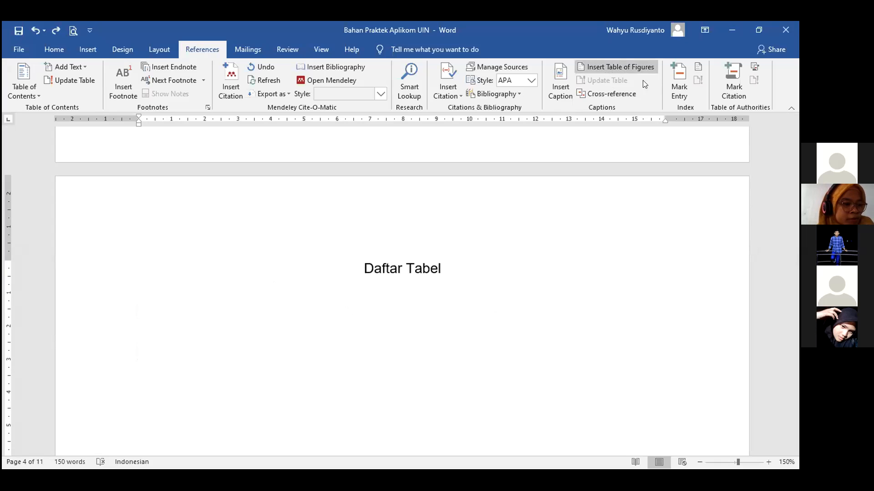
# Insert a Tabel-label table of figures listing Tabel 1. Latar Belakang (p.1) and Tabel 2. Teori (p.3).
pyautogui.click(585, 69)
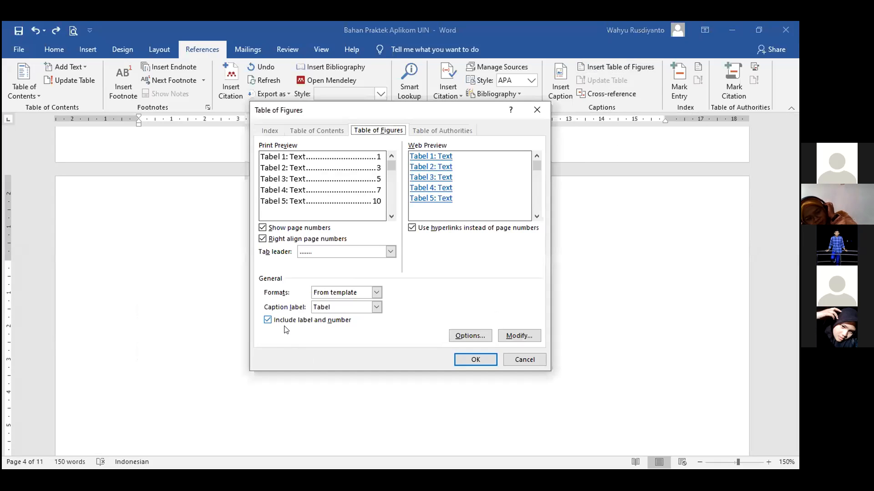
pyautogui.click(373, 308)
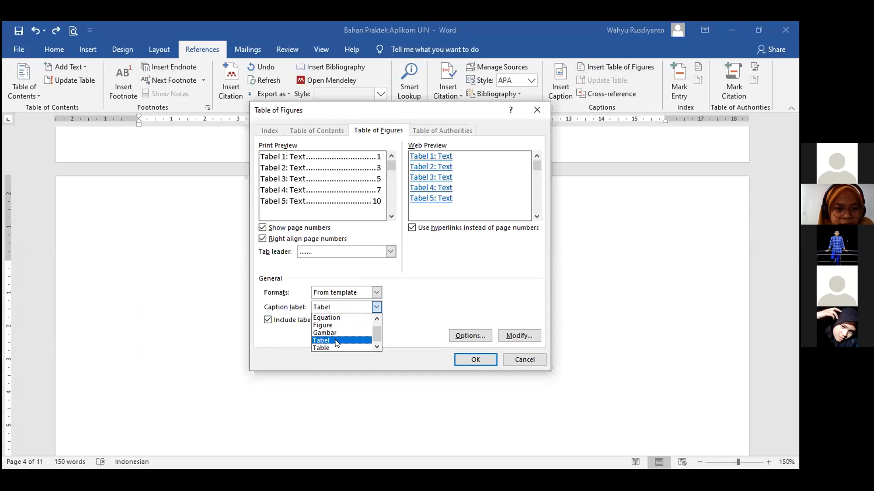
pyautogui.click(337, 342)
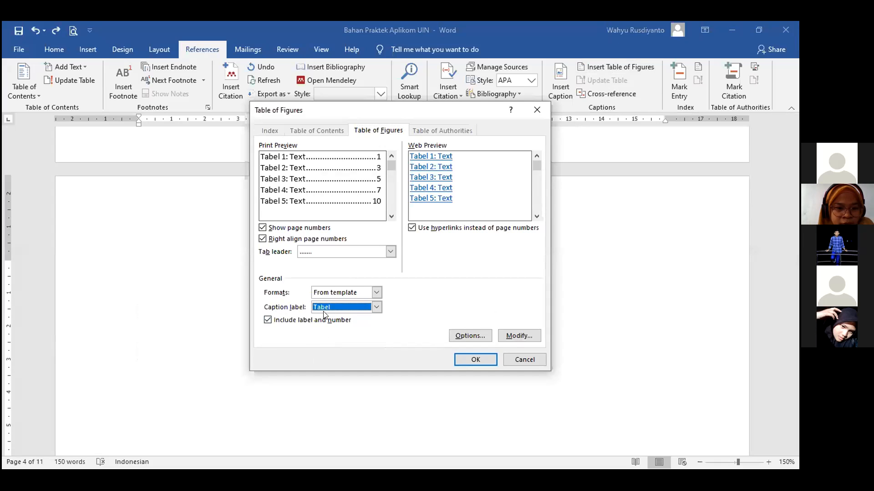
pyautogui.click(475, 360)
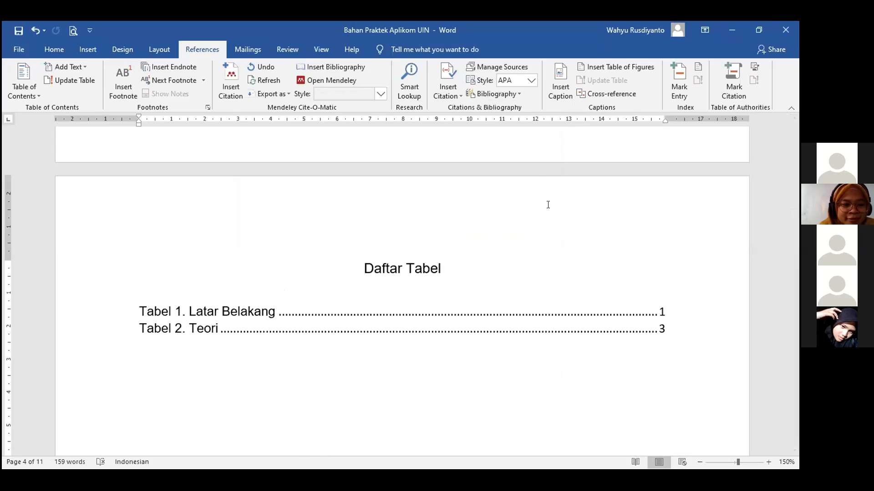
pyautogui.click(614, 70)
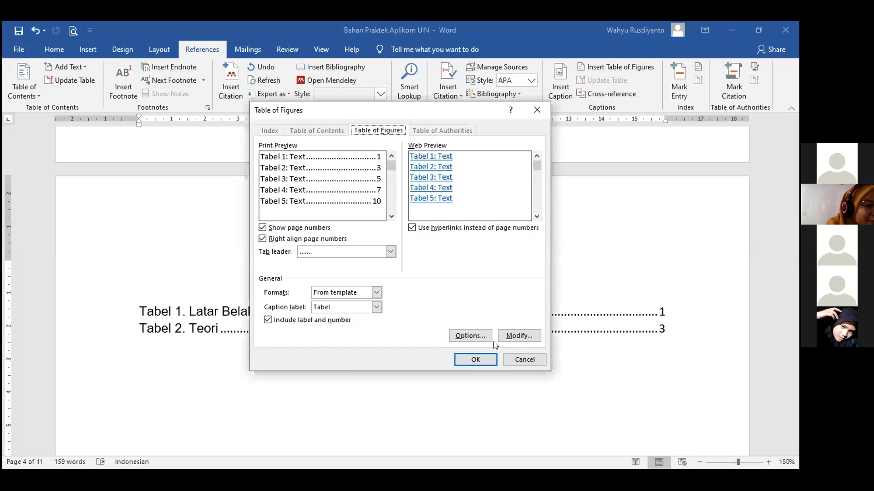
pyautogui.click(509, 359)
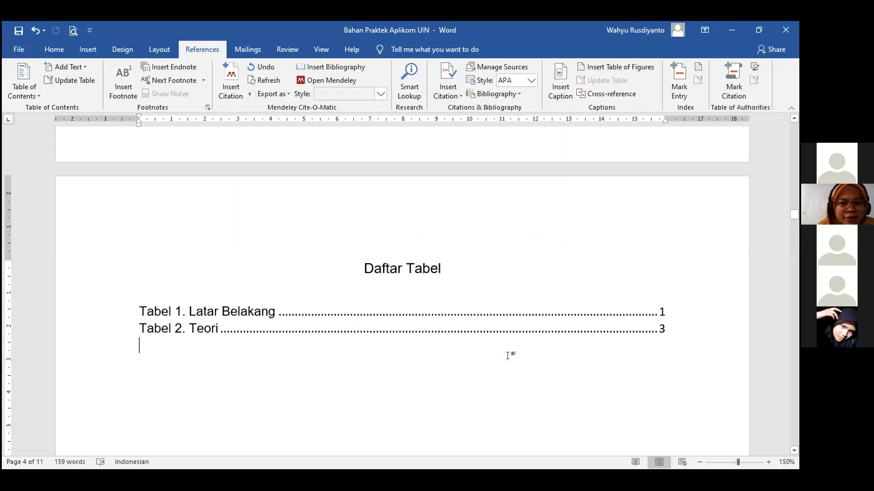
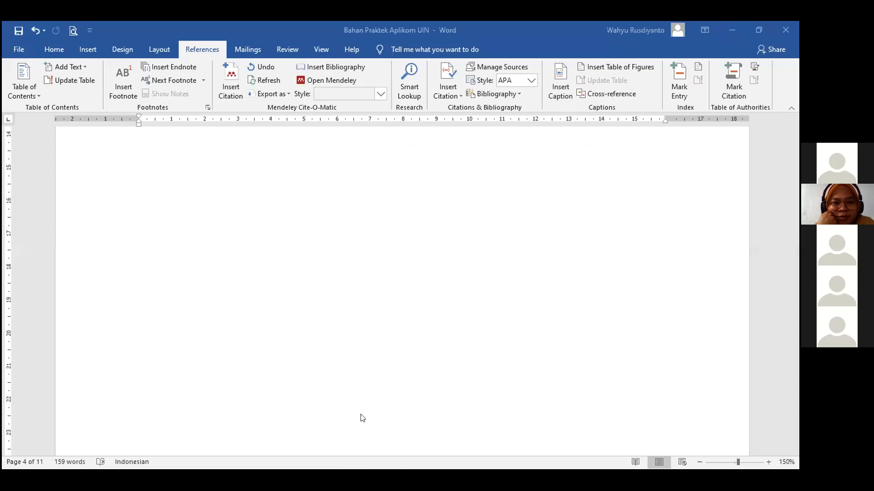
# Delete the empty lines and blank page above the Daftar Gambar heading.
pyautogui.scroll(-5, 469, 378)
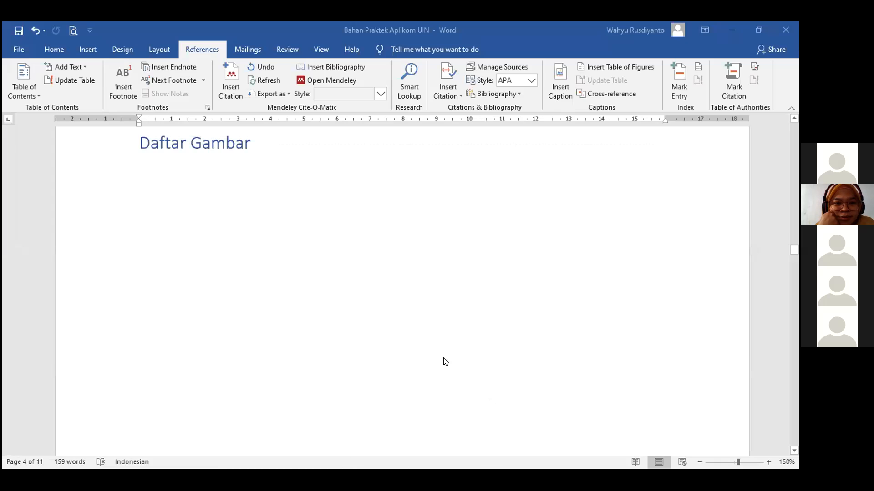
pyautogui.scroll(-1, 269, 380)
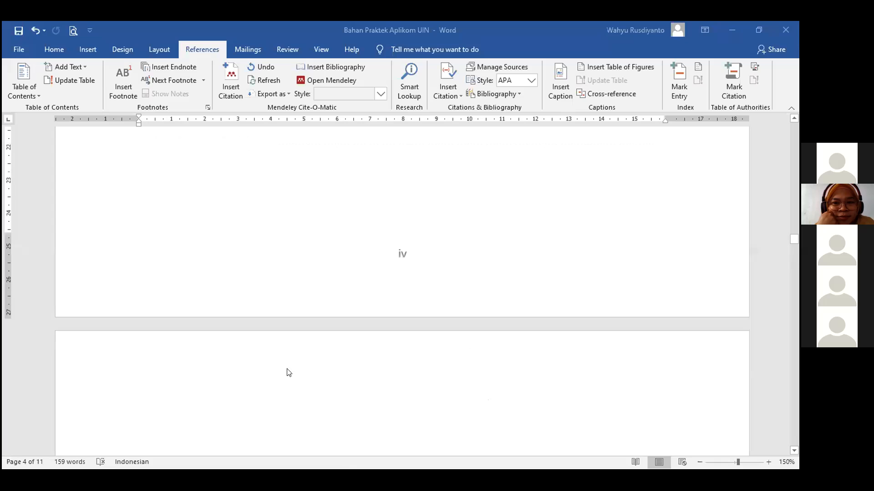
pyautogui.scroll(-3, 212, 374)
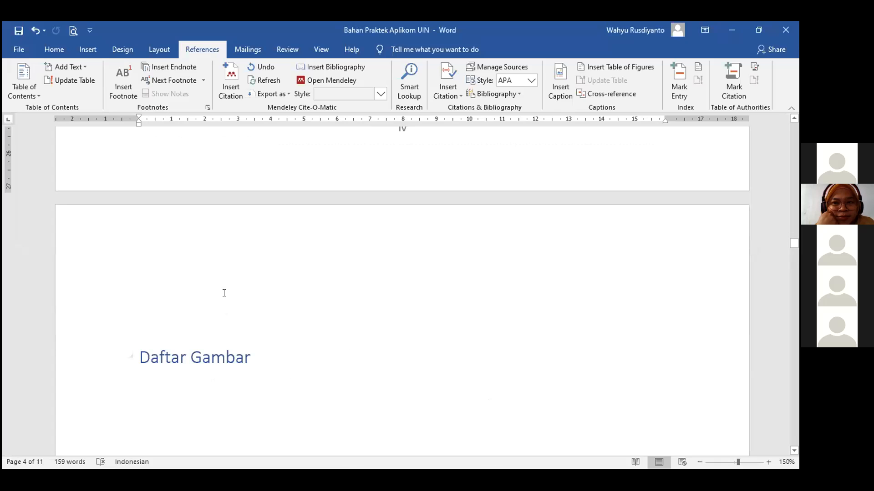
pyautogui.click(225, 273)
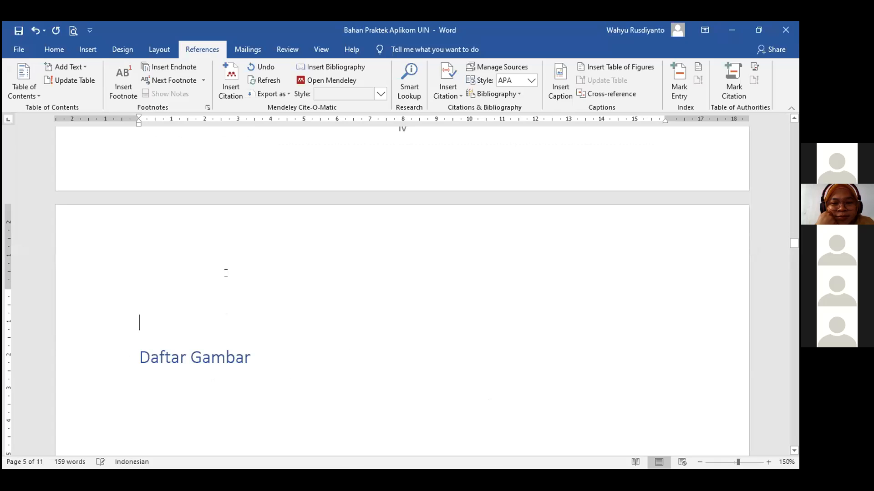
pyautogui.press('Delete')
pyautogui.press('BackSpace')
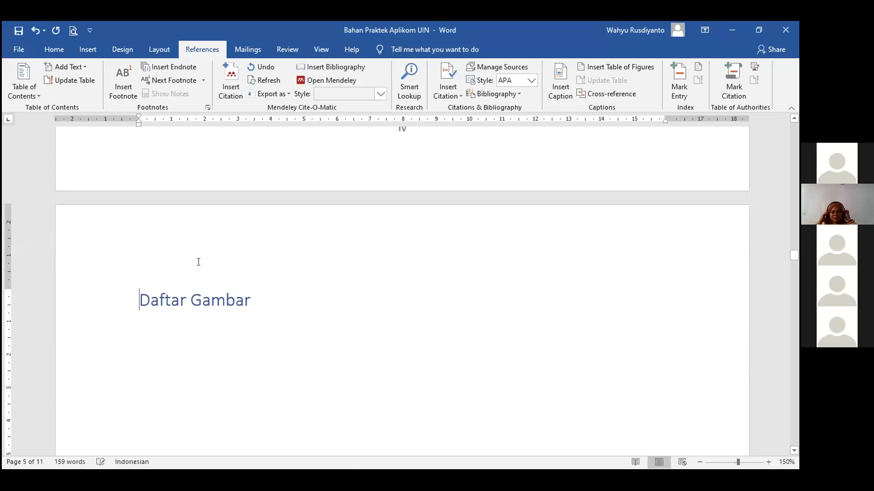
pyautogui.press('BackSpace')
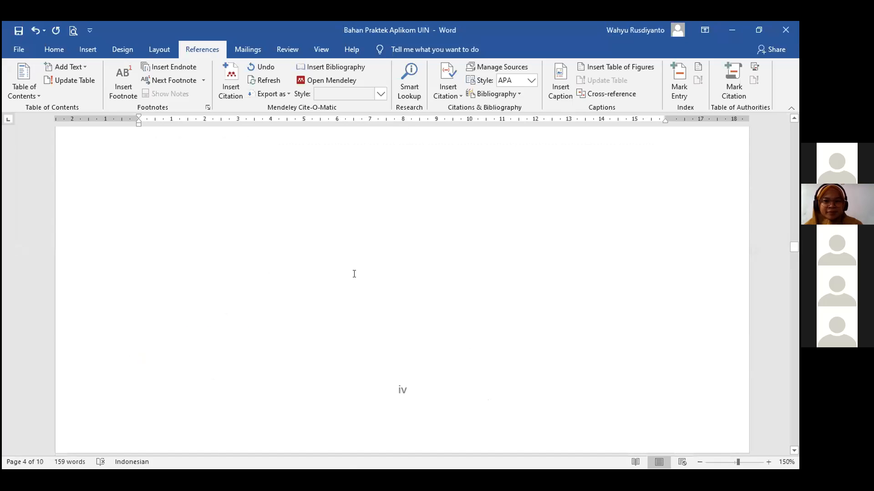
# Put the cursor at the end of the Daftar Gambar heading, now on page 5.
pyautogui.scroll(-2, 189, 282)
pyautogui.click(189, 282)
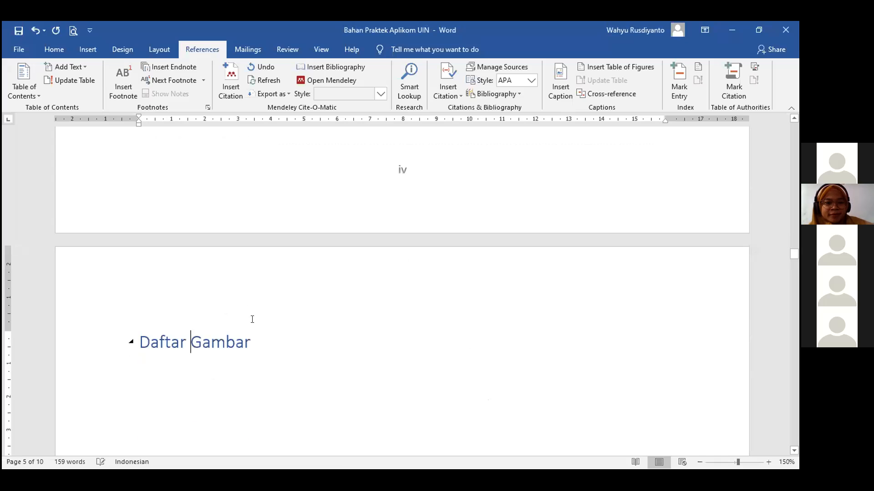
pyautogui.scroll(-3, 259, 272)
pyautogui.click(259, 272)
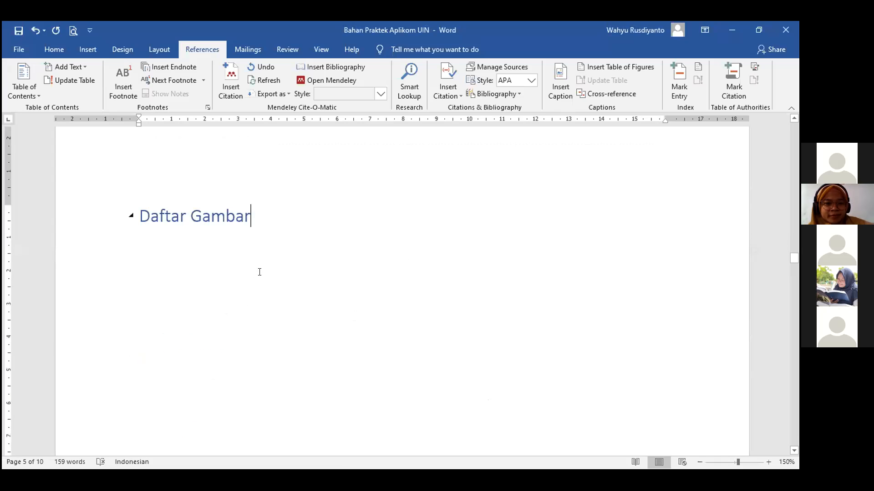
# Add a blank line after D. MANFAAT to separate it from E. TUJUAN.
pyautogui.scroll(1, 190, 277)
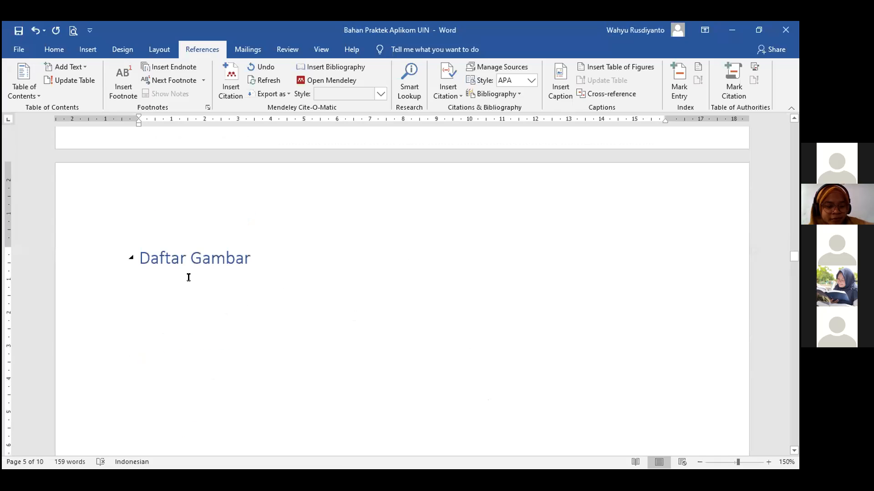
pyautogui.scroll(-9, 216, 289)
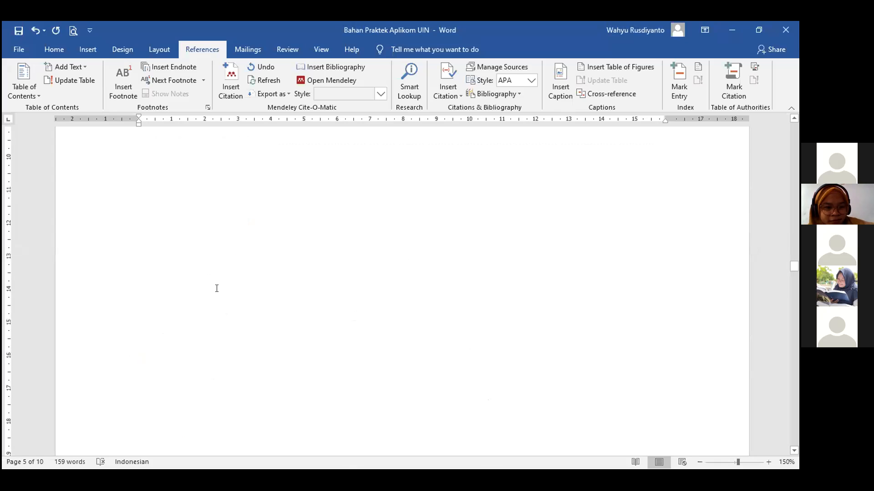
pyautogui.scroll(-5, 218, 286)
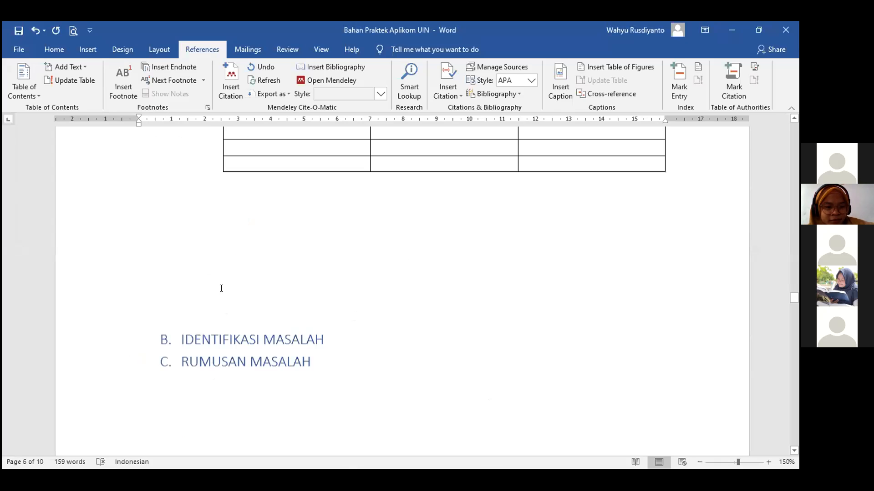
pyautogui.scroll(-6, 221, 291)
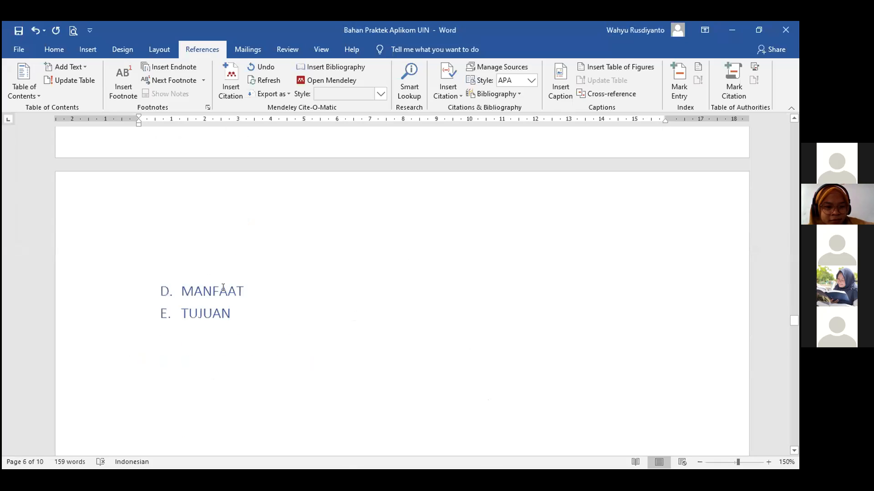
pyautogui.scroll(3, 258, 304)
pyautogui.click(255, 298)
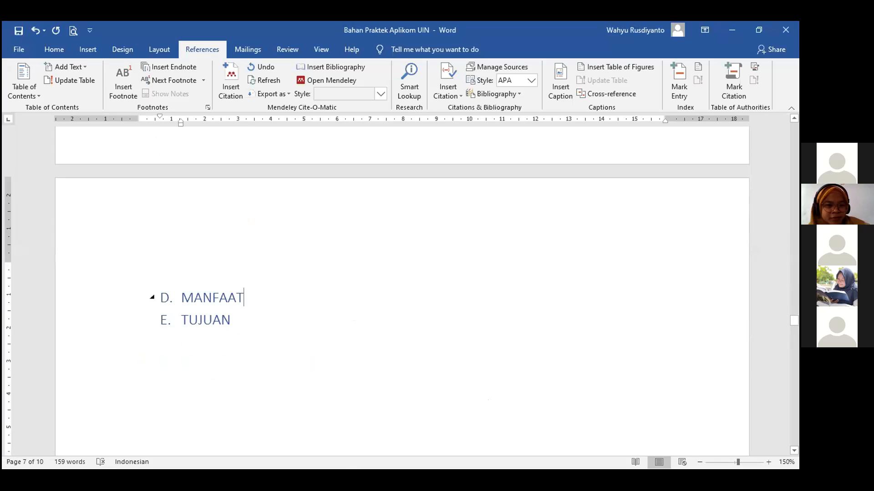
pyautogui.press('Return')
pyautogui.press('Return')
pyautogui.press('Return')
# Delete the empty line above the PENUTUP heading.
pyautogui.scroll(-1, 361, 280)
pyautogui.scroll(-10, 365, 273)
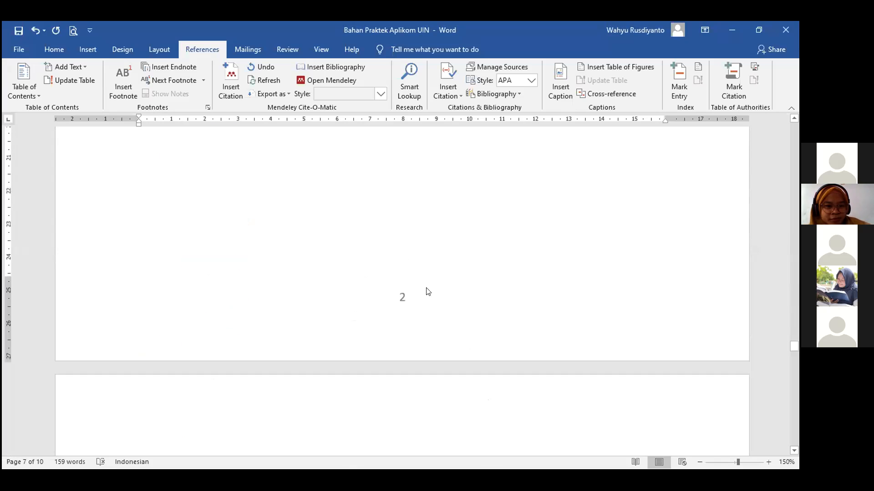
pyautogui.scroll(-5, 418, 301)
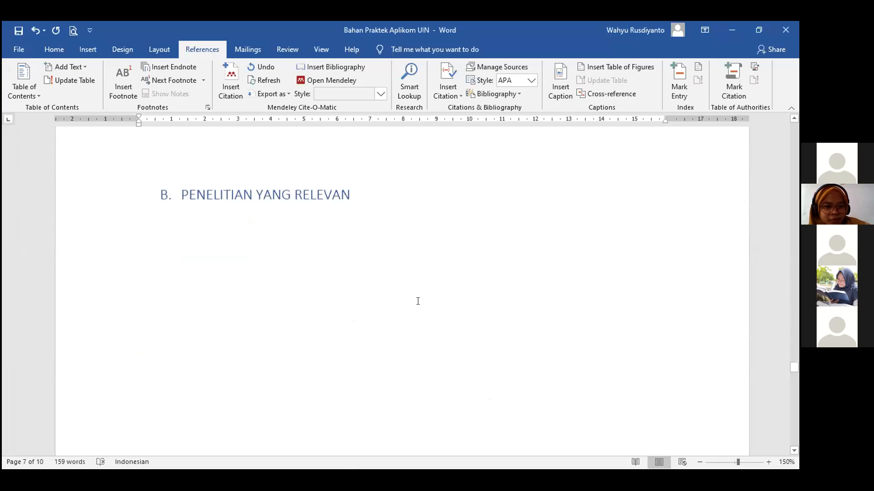
pyautogui.scroll(-5, 419, 303)
pyautogui.scroll(4, 248, 273)
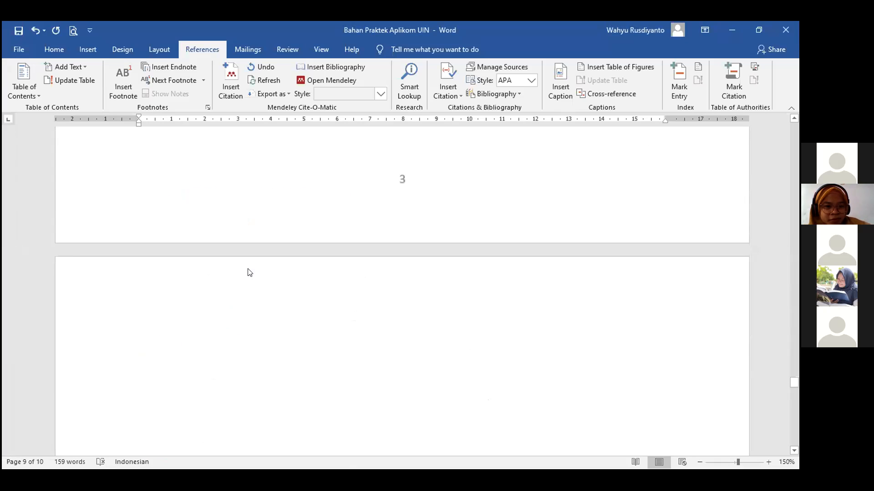
pyautogui.click(183, 356)
pyautogui.press('Delete')
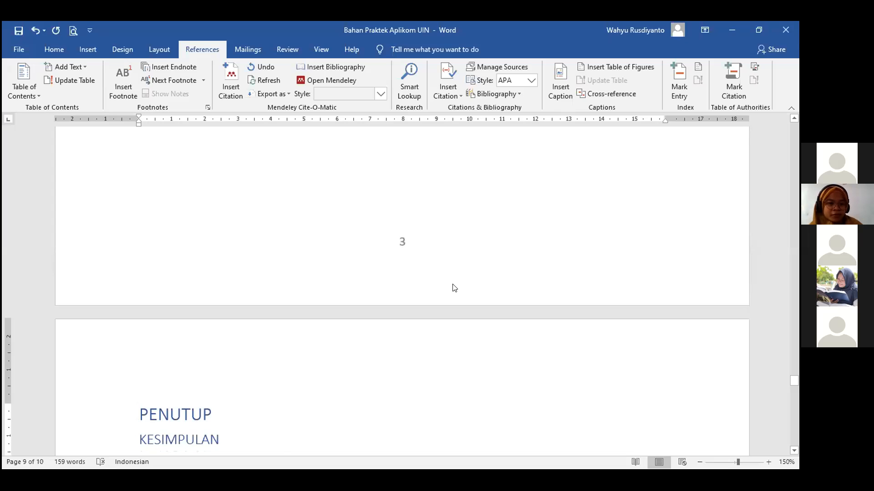
pyautogui.scroll(5, 455, 278)
pyautogui.scroll(5, 405, 272)
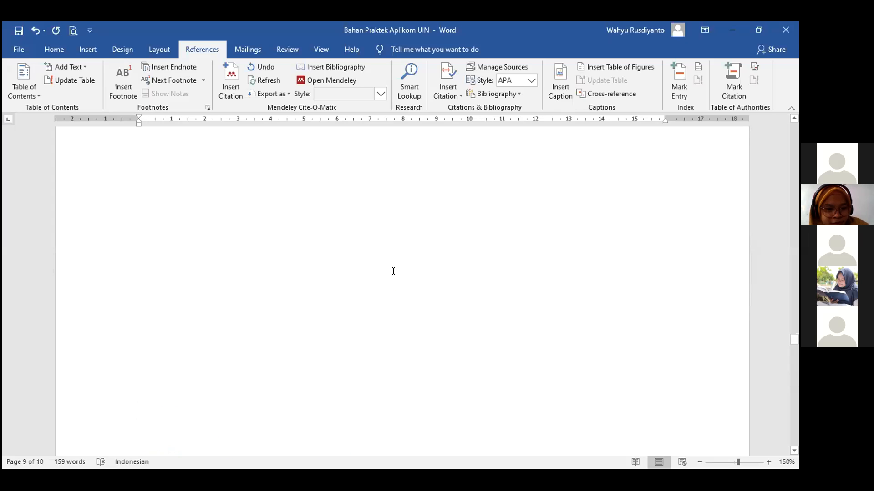
pyautogui.scroll(3, 380, 271)
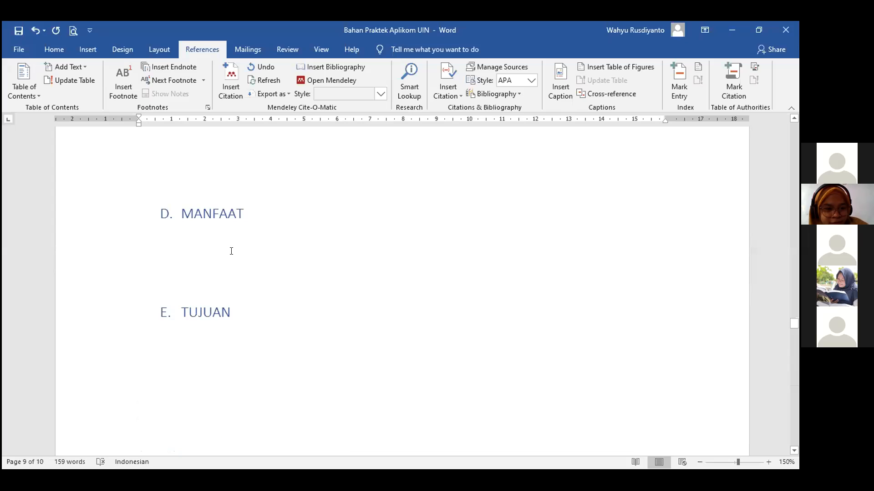
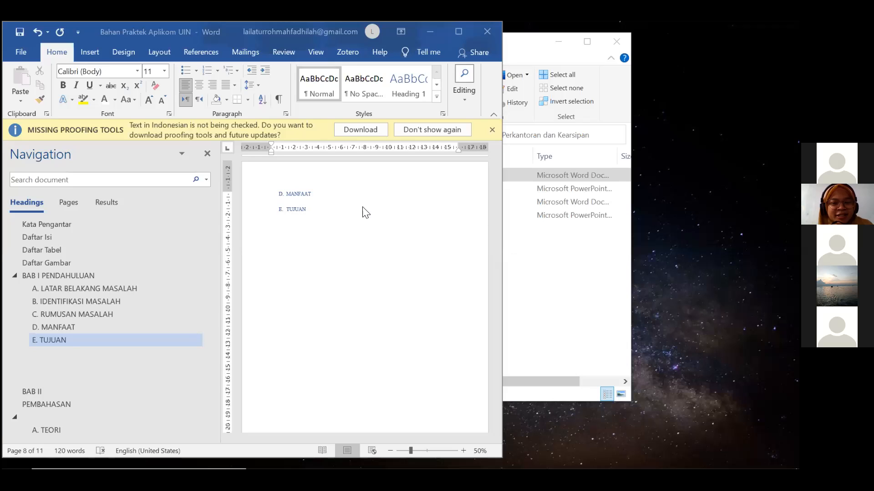
# Return focus to the document just below the E. TUJUAN heading.
pyautogui.click(318, 214)
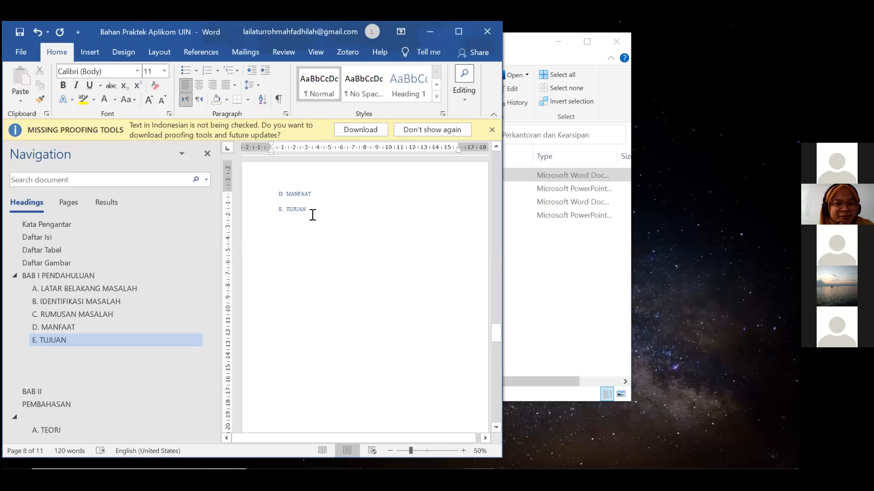
# Insert the foto-anak-kucing-lucu kitten photo from this device below the E. TUJUAN heading.
pyautogui.click(92, 53)
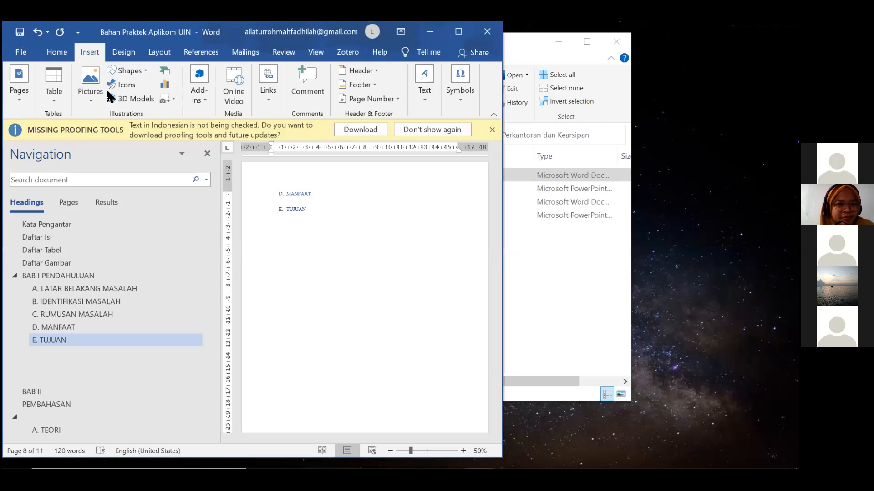
pyautogui.click(91, 93)
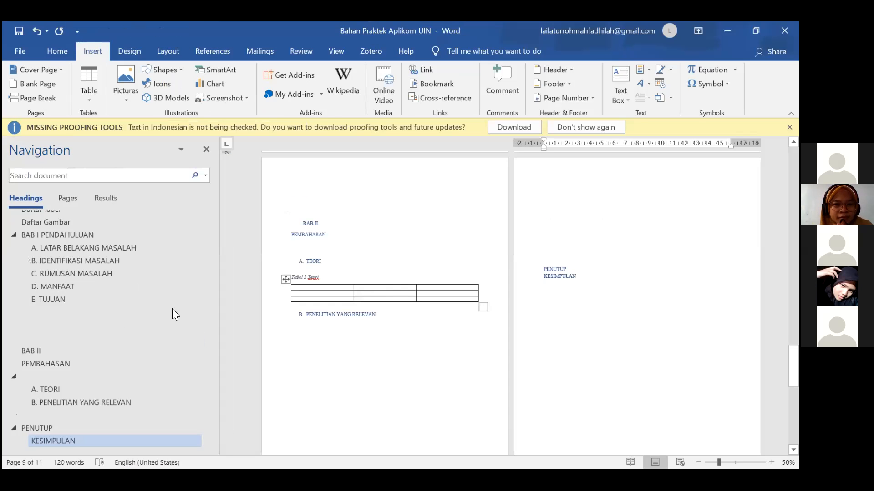
pyautogui.scroll(5, 95, 312)
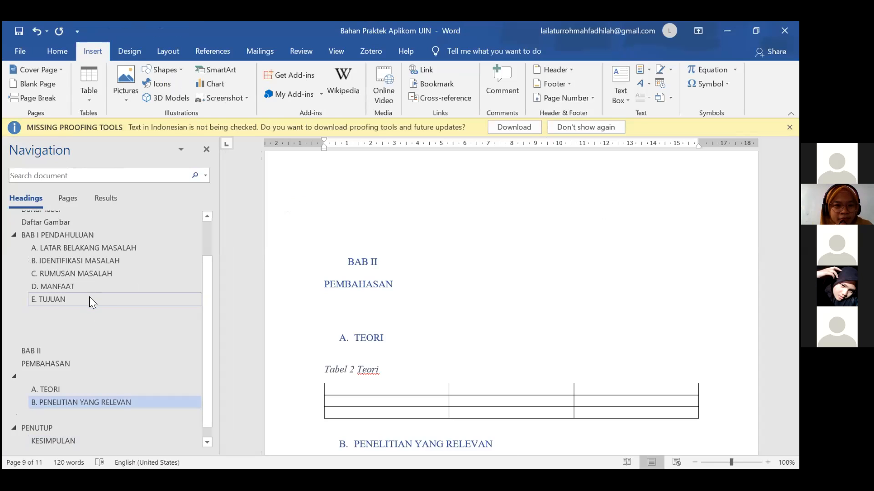
pyautogui.click(103, 299)
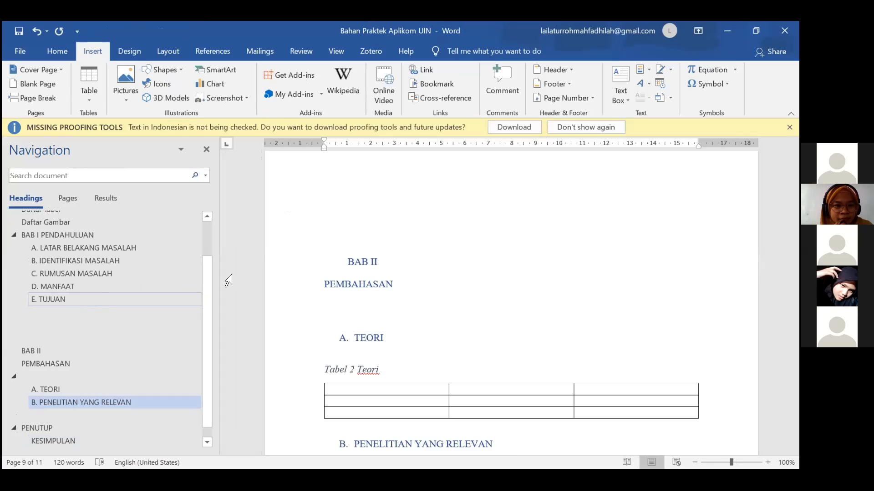
pyautogui.click(428, 186)
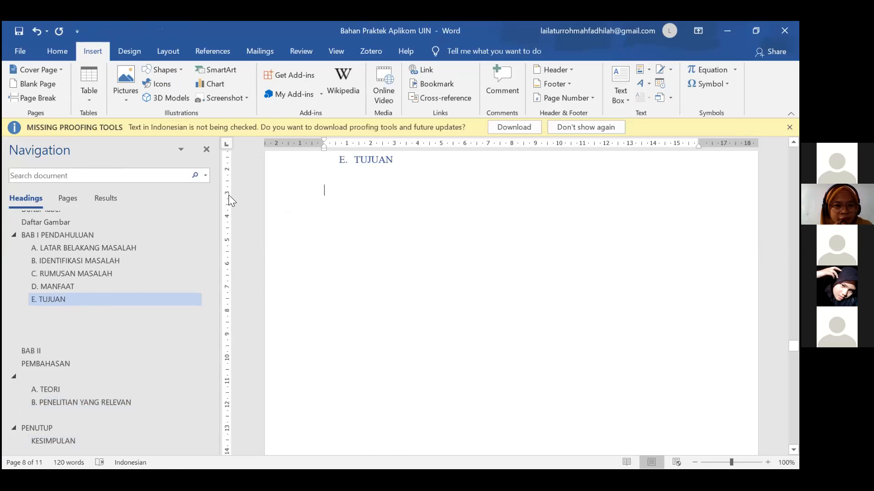
pyautogui.click(125, 82)
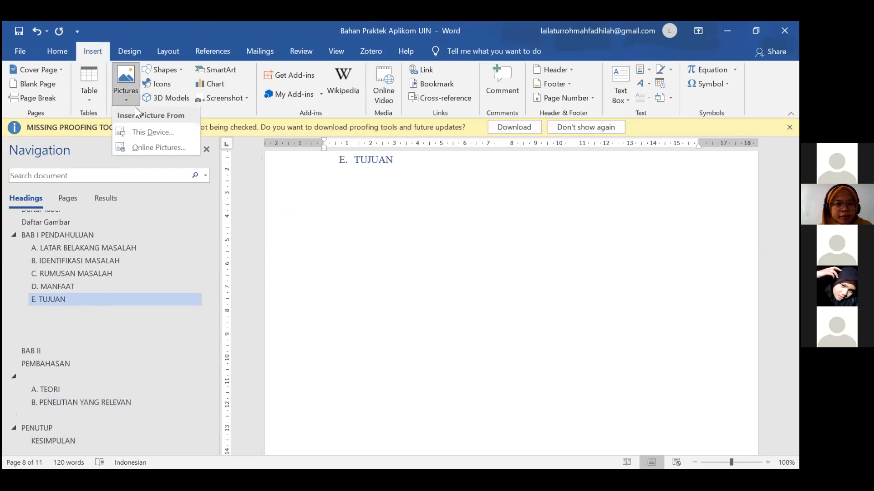
pyautogui.click(152, 132)
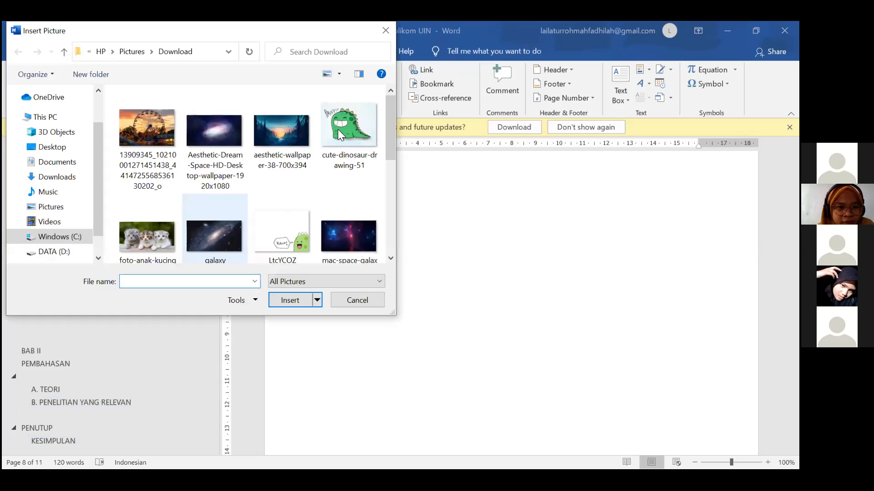
pyautogui.click(338, 132)
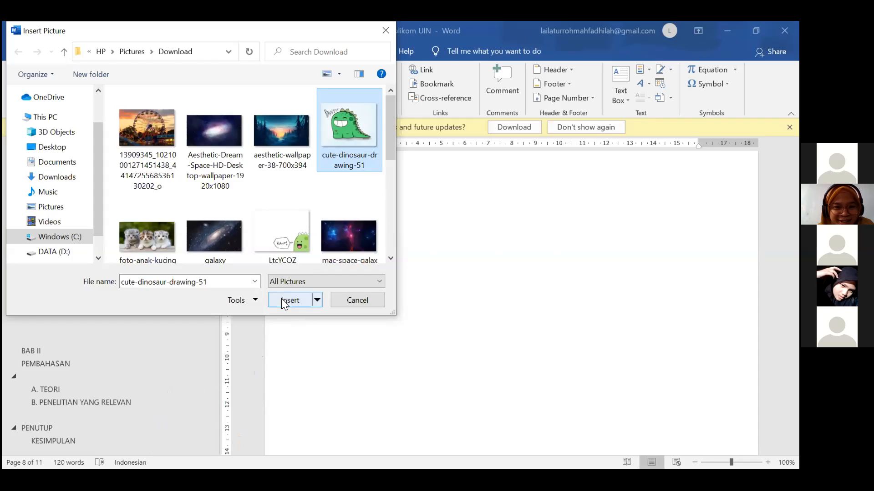
pyautogui.click(166, 241)
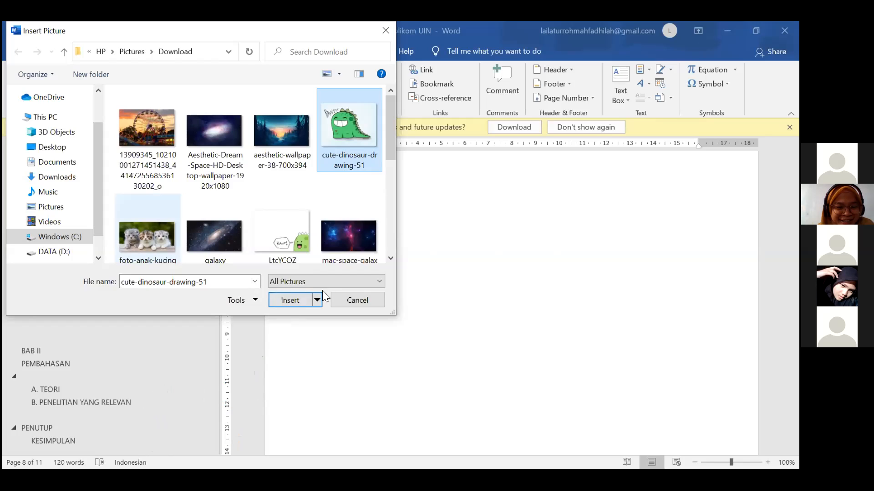
pyautogui.click(287, 301)
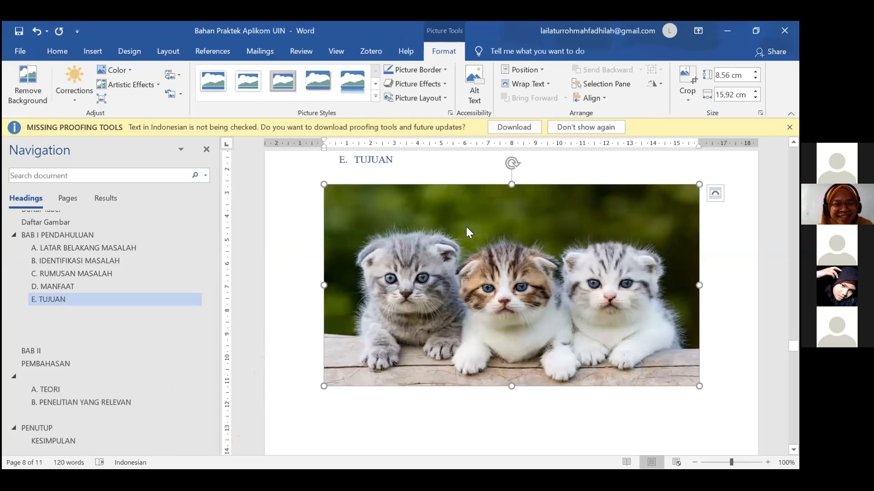
# Add the caption 'Gambar 1 Anak Kucing Lucu dan Imut' beneath the kitten photo.
pyautogui.rightClick(467, 231)
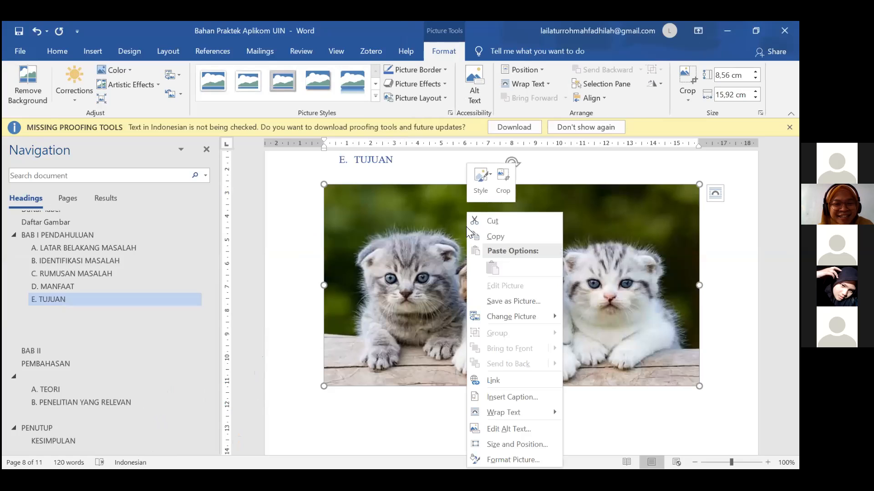
pyautogui.click(528, 399)
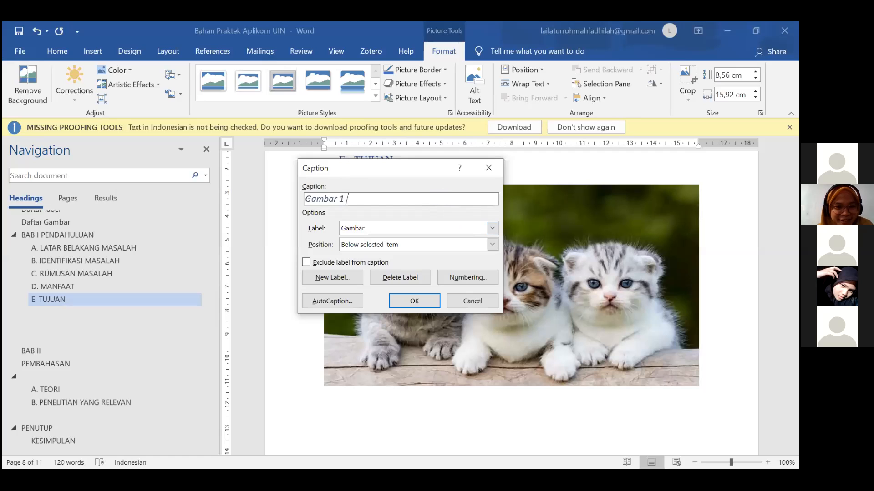
pyautogui.write('Ah')
pyautogui.write('ak ')
pyautogui.write('Kuc')
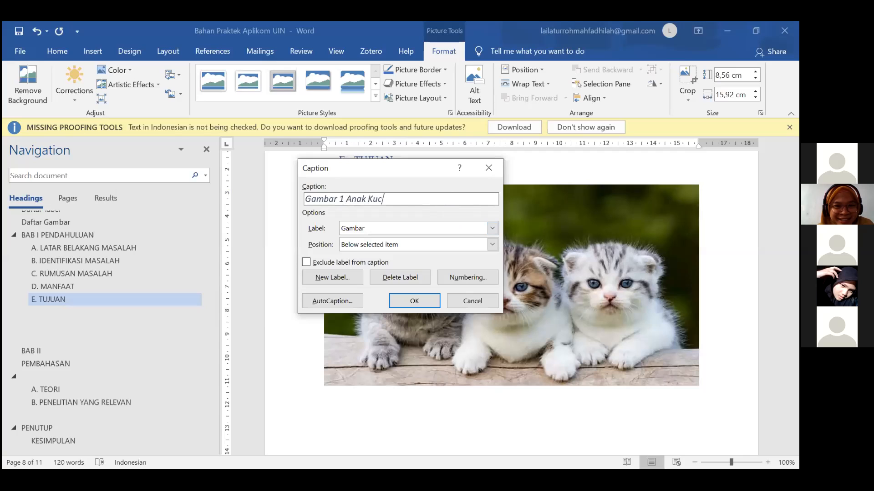
pyautogui.write('ing Lucu do')
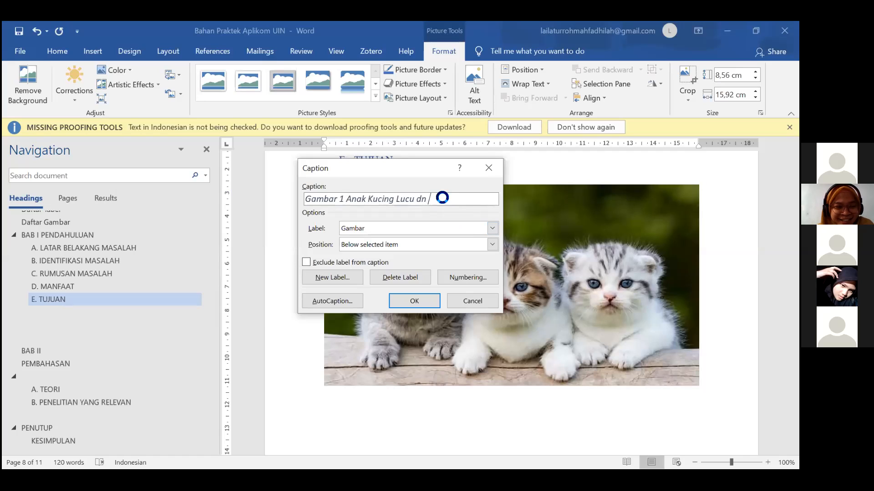
pyautogui.press('BackSpace')
pyautogui.write('an U')
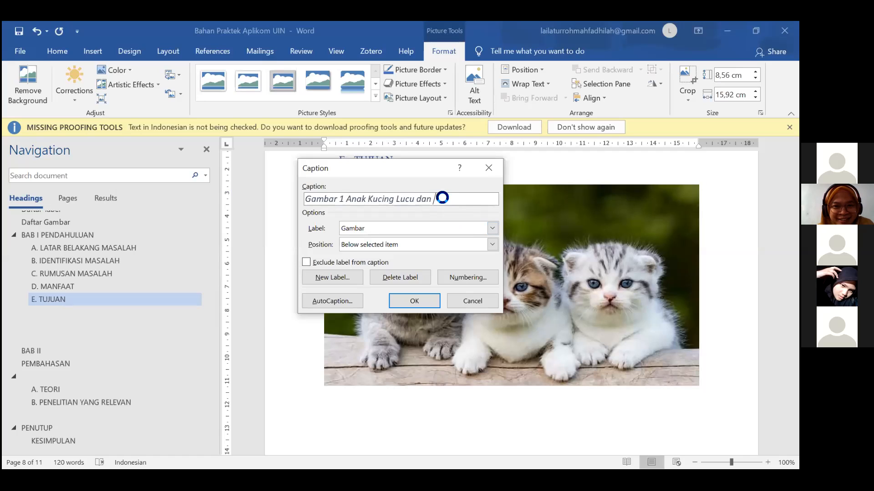
pyautogui.press('BackSpace')
pyautogui.write('Imut')
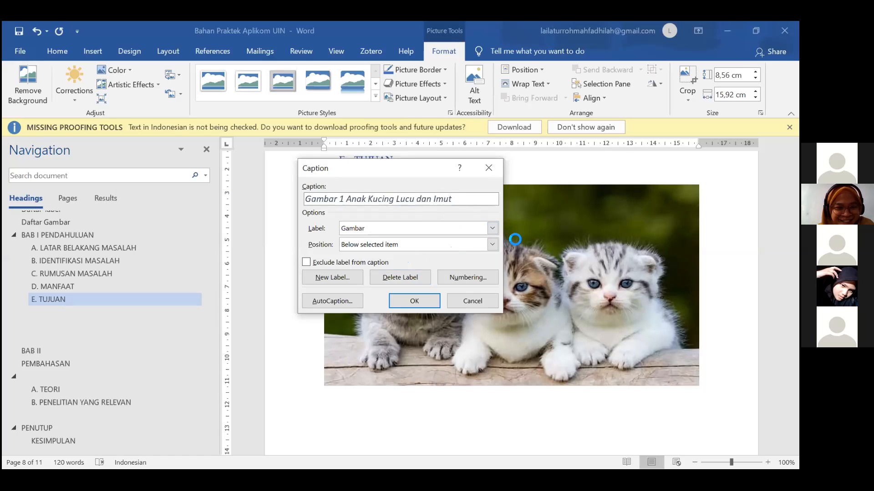
pyautogui.click(417, 303)
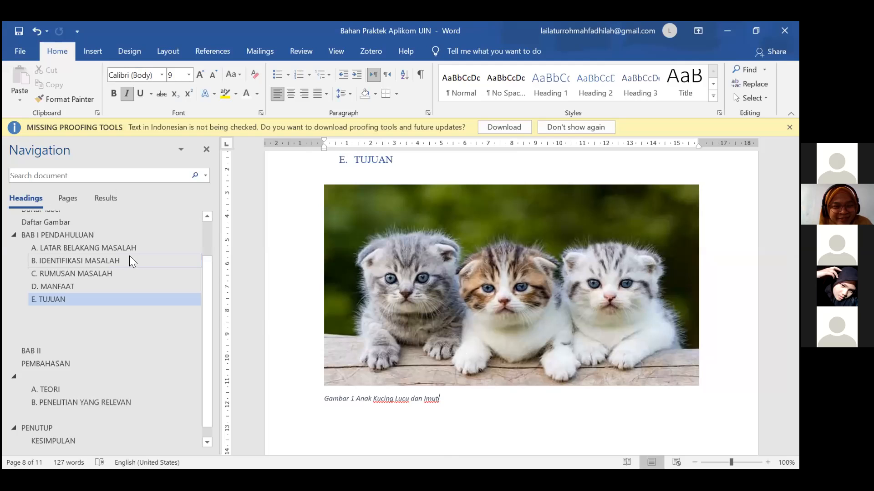
pyautogui.scroll(1, 129, 256)
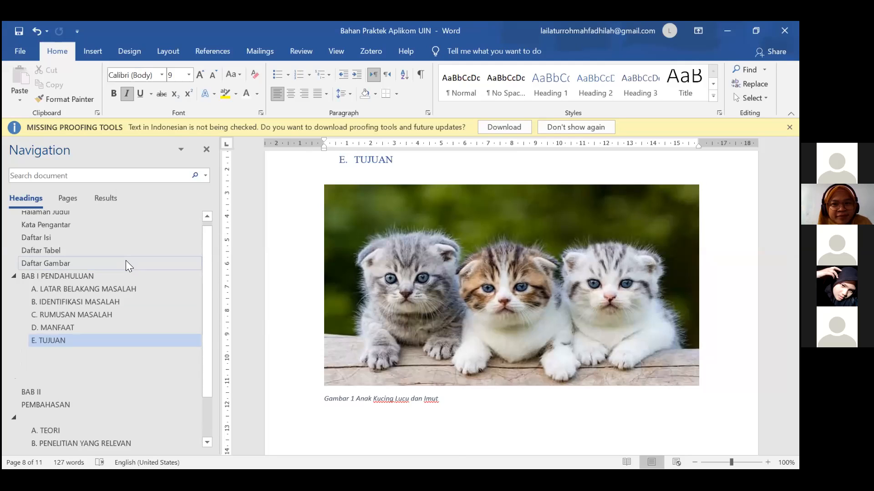
# Insert a table of figures on a new line under the Daftar Gambar heading.
pyautogui.click(126, 262)
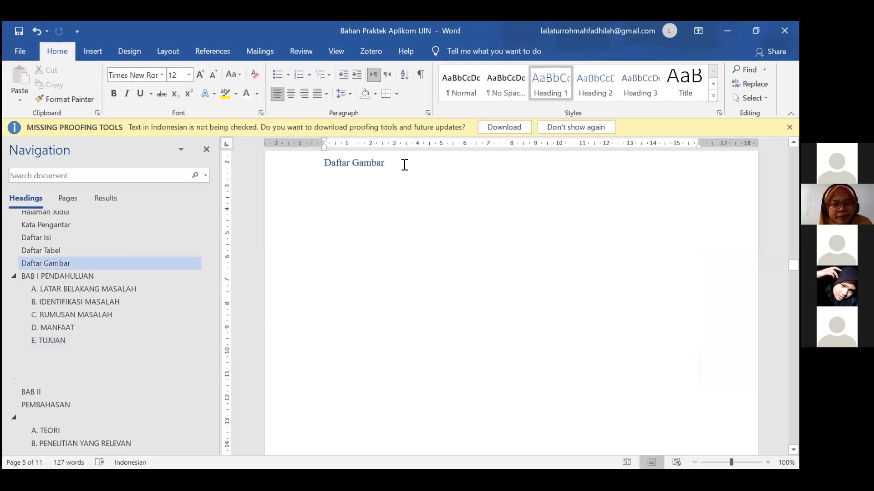
pyautogui.press('Return')
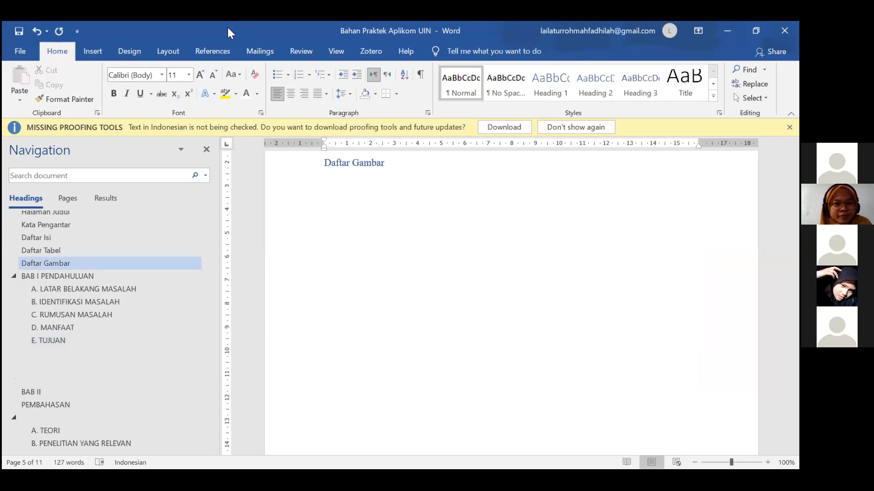
pyautogui.hotkey('alt', 's')
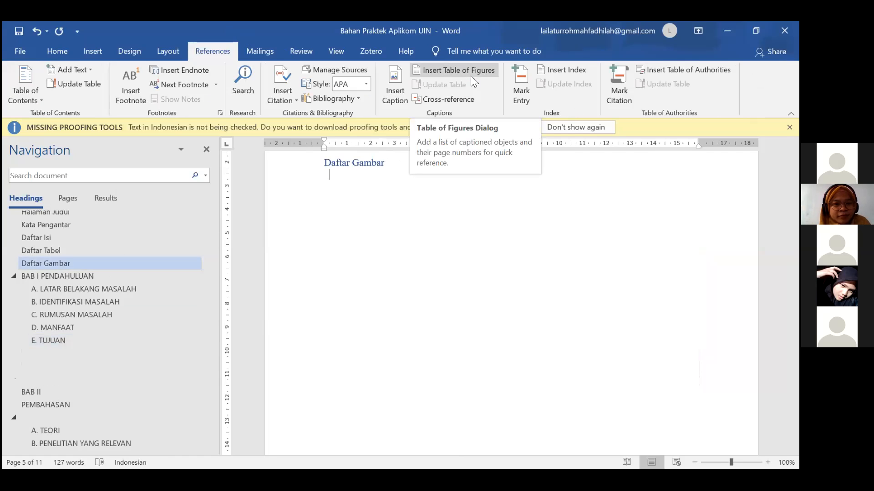
pyautogui.click(438, 73)
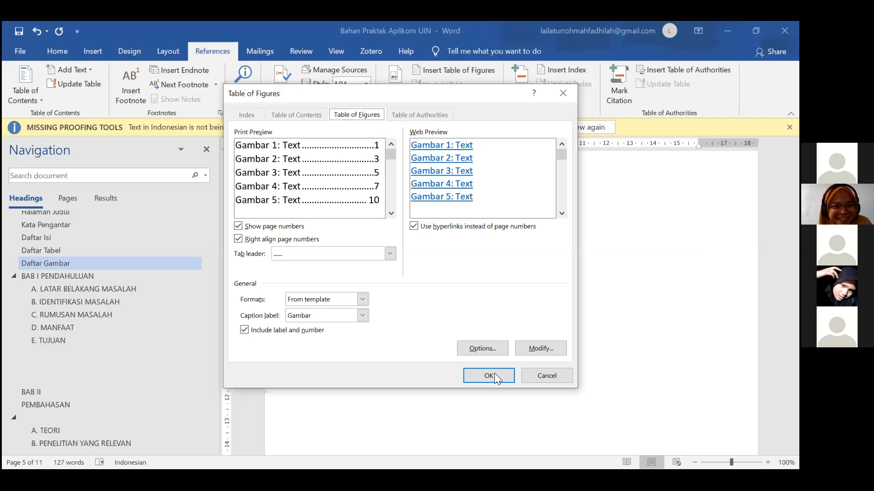
pyautogui.click(494, 375)
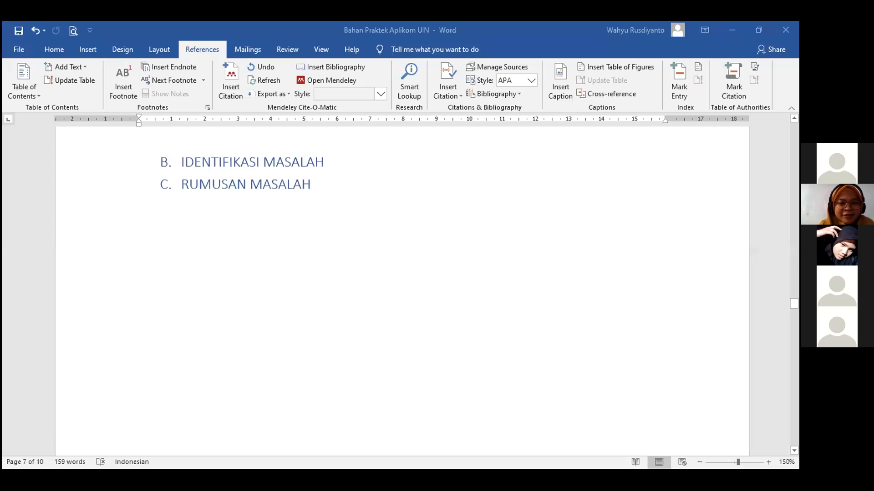
# Zoom the document out and scroll to the DAFTAR PUSTAKA page at the end.
pyautogui.scroll(-5, 427, 286)
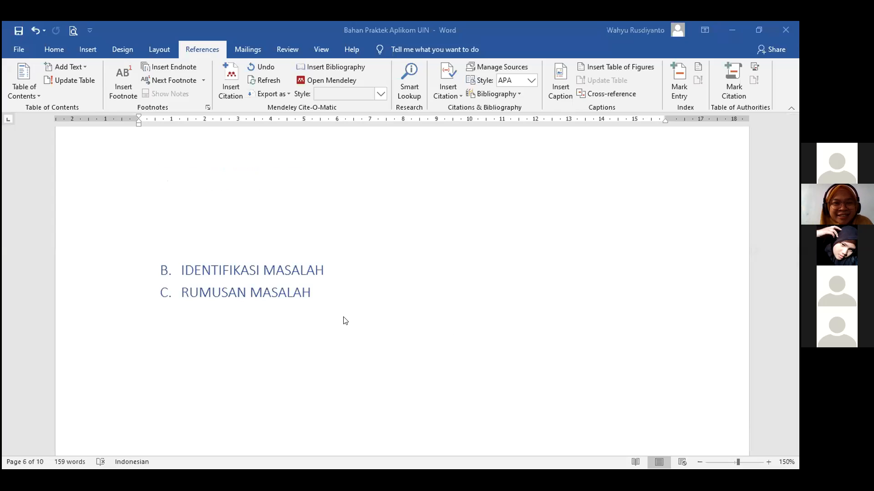
pyautogui.scroll(-5, 347, 353)
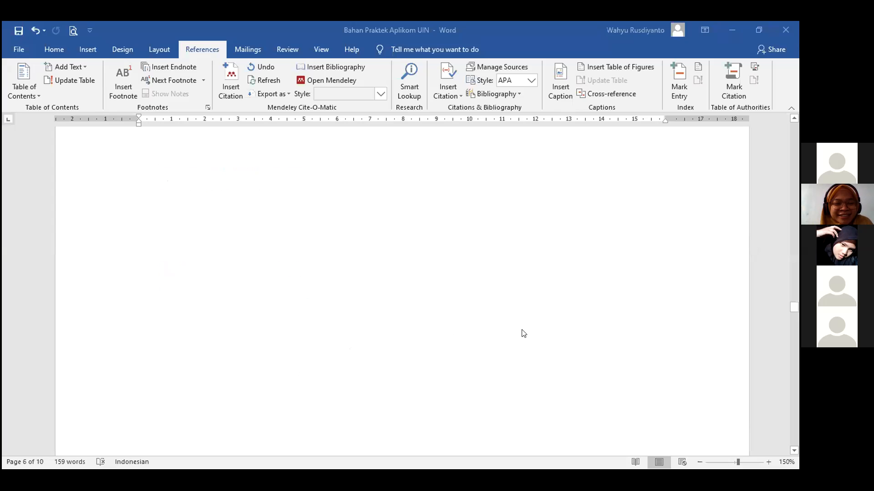
pyautogui.scroll(-10, 442, 319)
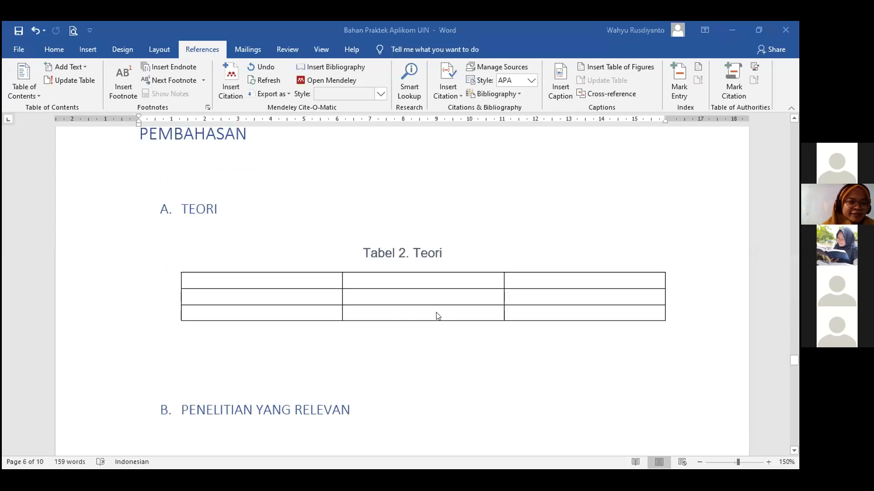
pyautogui.scroll(-5, 436, 315)
pyautogui.scroll(-2, 426, 314)
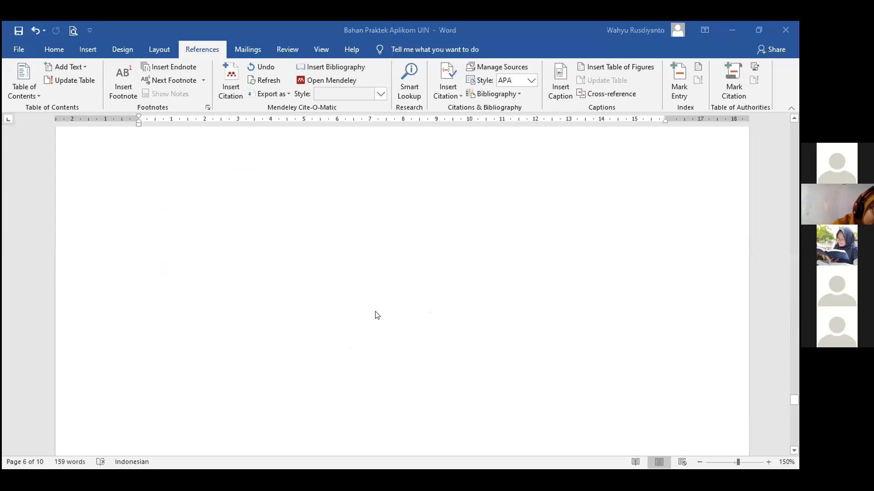
pyautogui.scroll(7, 455, 310)
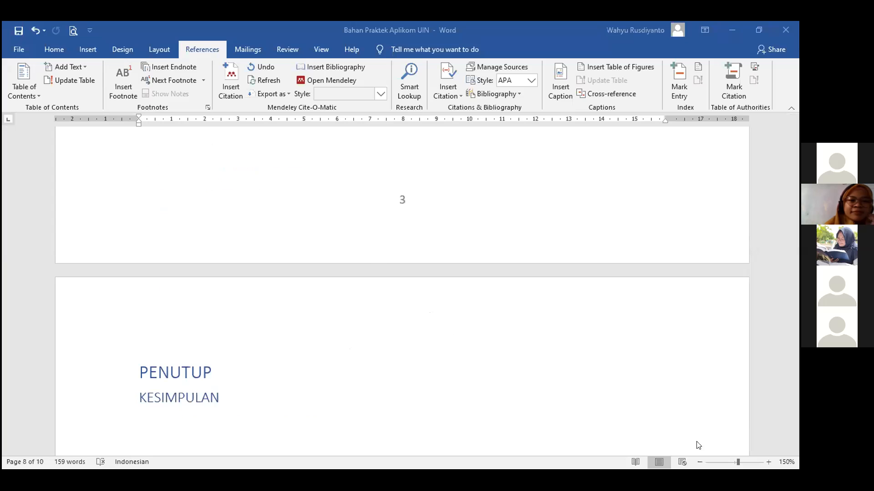
pyautogui.click(698, 463)
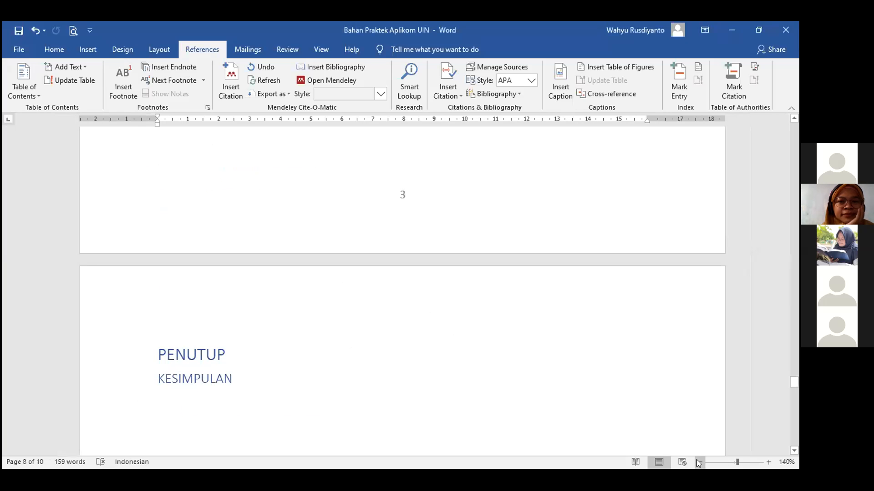
pyautogui.click(697, 461)
pyautogui.click(697, 461)
pyautogui.click(697, 462)
pyautogui.click(697, 461)
pyautogui.scroll(5, 361, 292)
pyautogui.scroll(-3, 363, 292)
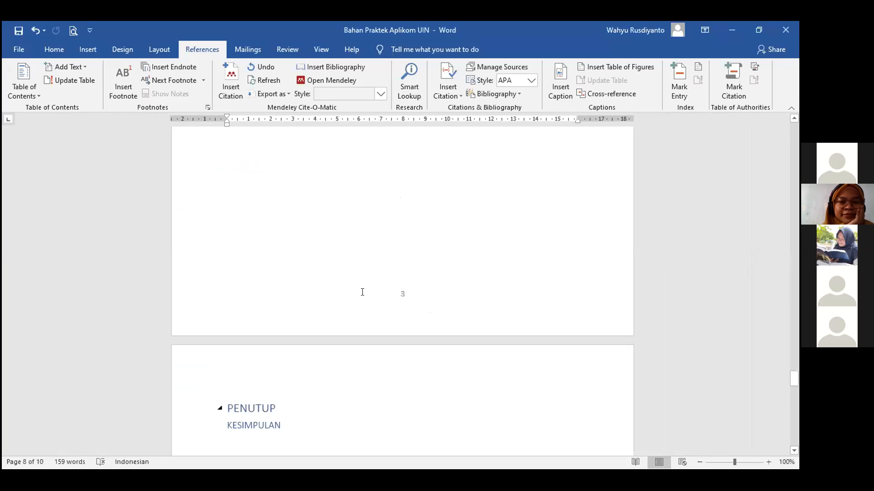
pyautogui.scroll(4, 324, 241)
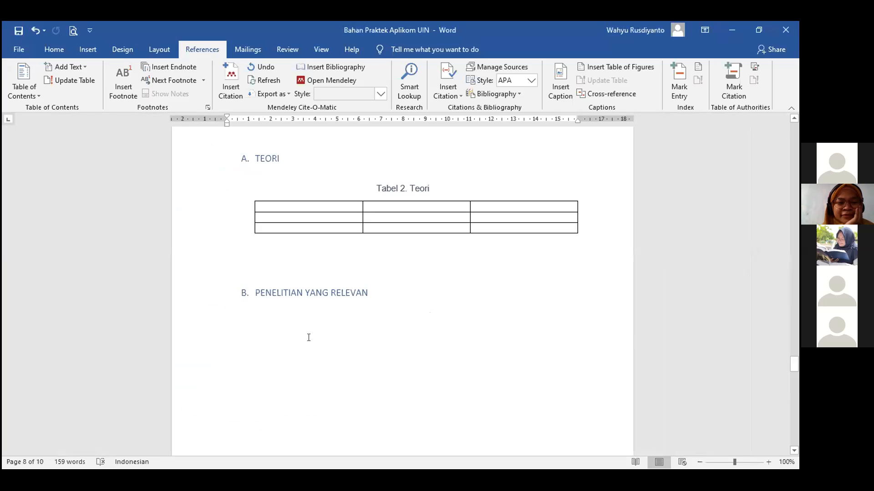
pyautogui.scroll(-4, 308, 337)
pyautogui.scroll(-10, 320, 329)
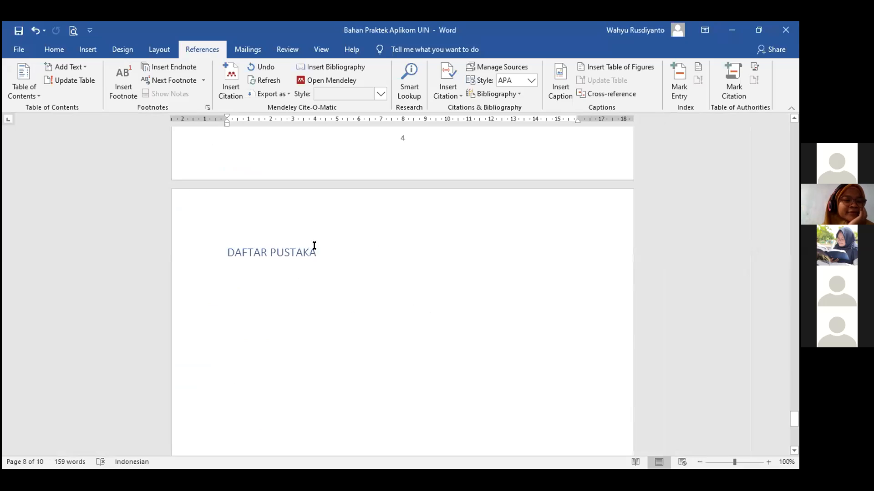
pyautogui.scroll(-5, 334, 321)
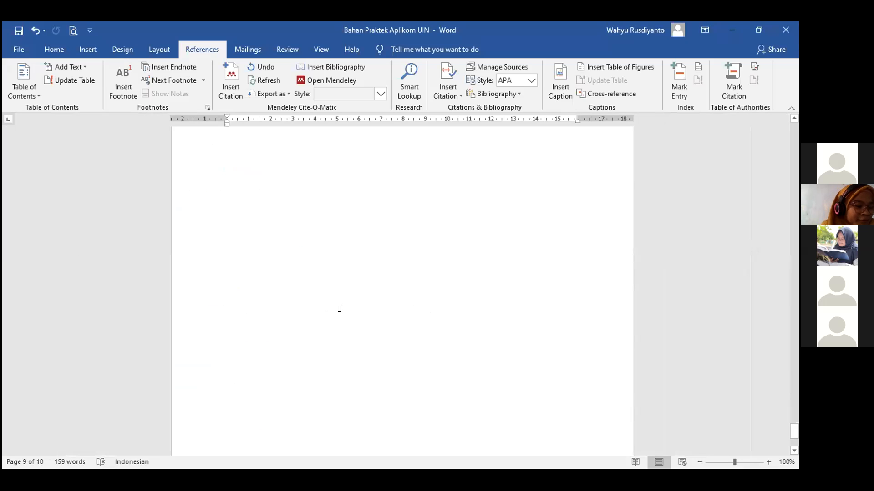
pyautogui.scroll(4, 346, 273)
# Add empty lines below the DAFTAR PUSTAKA heading toward the bottom of the page.
pyautogui.click(359, 196)
pyautogui.press('Return')
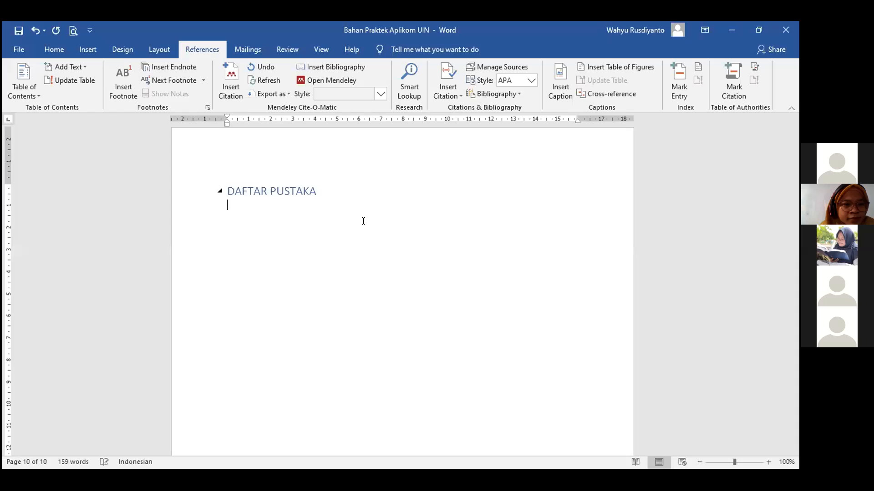
pyautogui.press('Return')
pyautogui.press('Return')
pyautogui.press('Return')
pyautogui.press('Return')
pyautogui.press('Return')
pyautogui.press('Return')
pyautogui.press('Return')
pyautogui.press('Return')
pyautogui.press('Return')
pyautogui.press('Return')
pyautogui.press('Return')
pyautogui.press('Return')
pyautogui.press('Return')
pyautogui.press('Return')
pyautogui.press('Return')
pyautogui.press('Return')
pyautogui.press('Return')
pyautogui.press('Return')
pyautogui.press('Return')
pyautogui.press('Return')
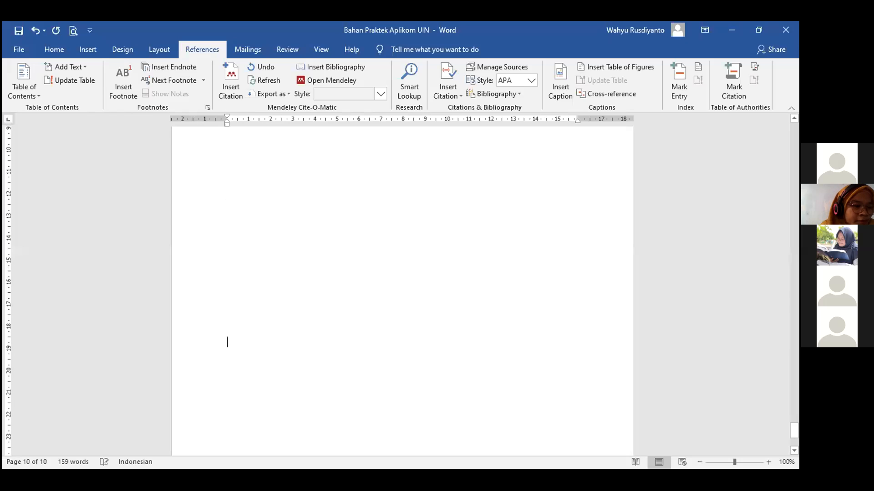
pyautogui.scroll(-3, 402, 286)
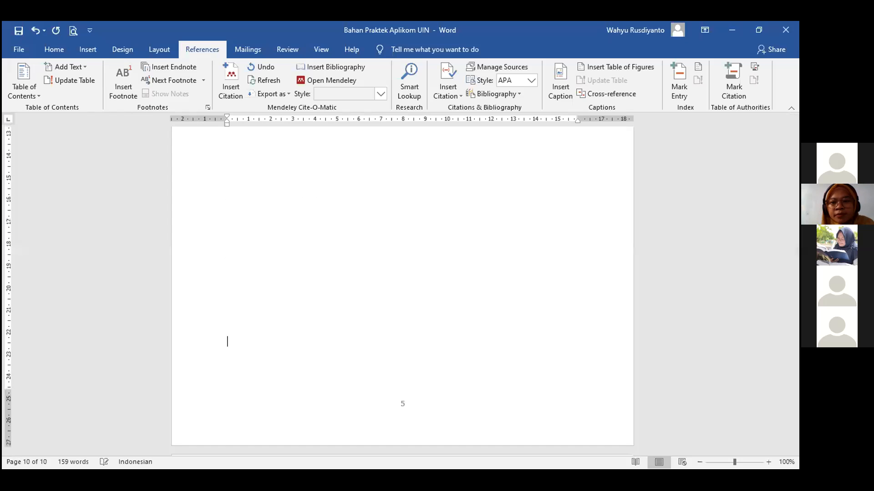
# Start a new page 11 after the DAFTAR PUSTAKA page.
pyautogui.press('Return')
pyautogui.press('Return')
pyautogui.press('Return')
pyautogui.press('Return')
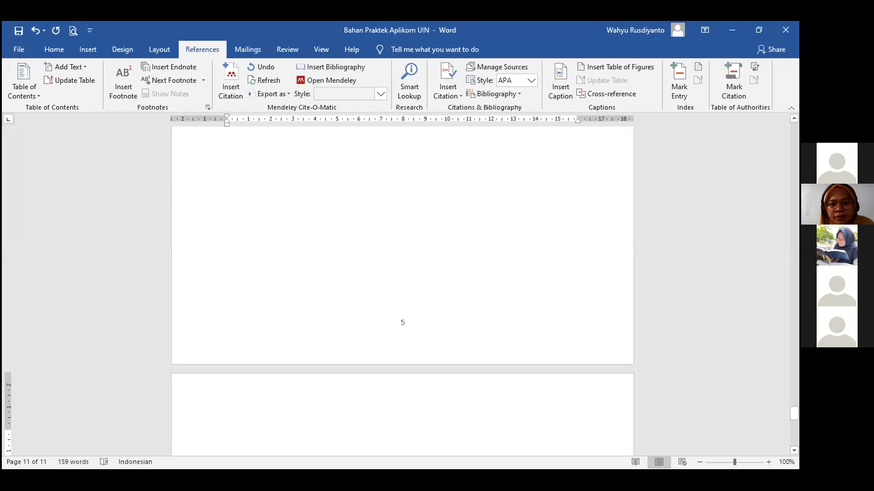
pyautogui.press('BackSpace')
pyautogui.press('Return')
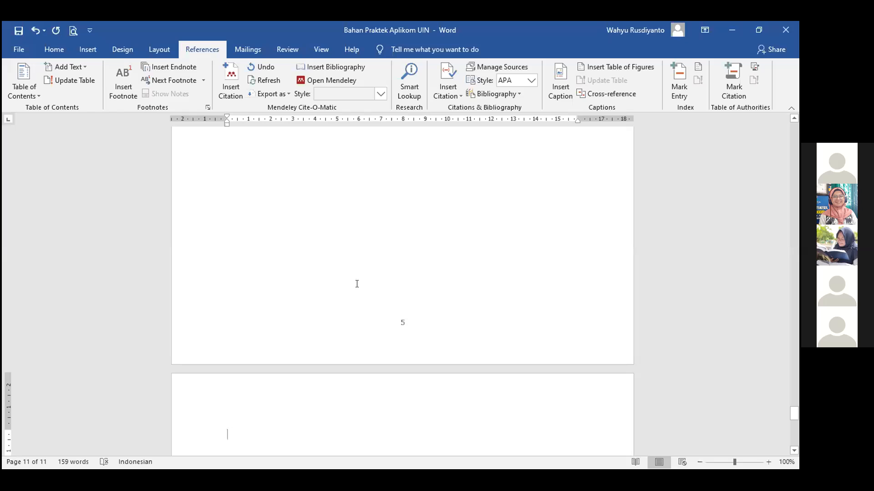
pyautogui.click(50, 52)
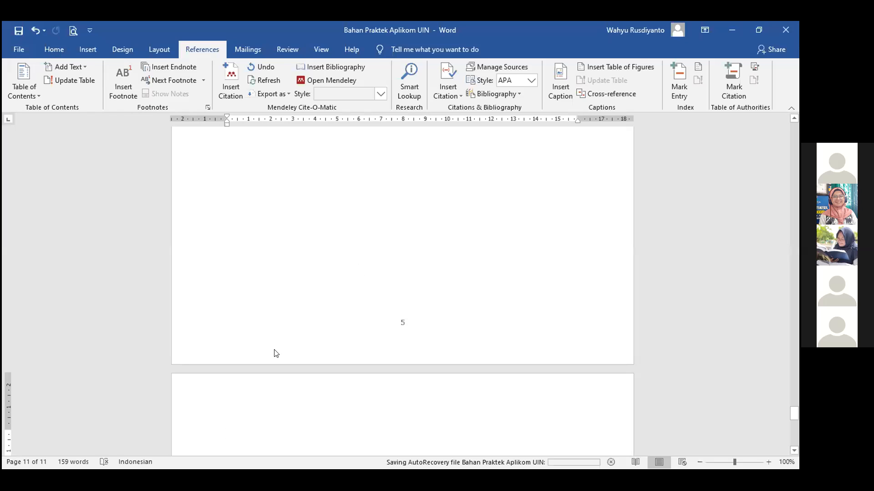
# Type LAMPIRAN at the top of page 11 and centre it.
pyautogui.scroll(-3, 271, 351)
pyautogui.write('LAMPIRAN')
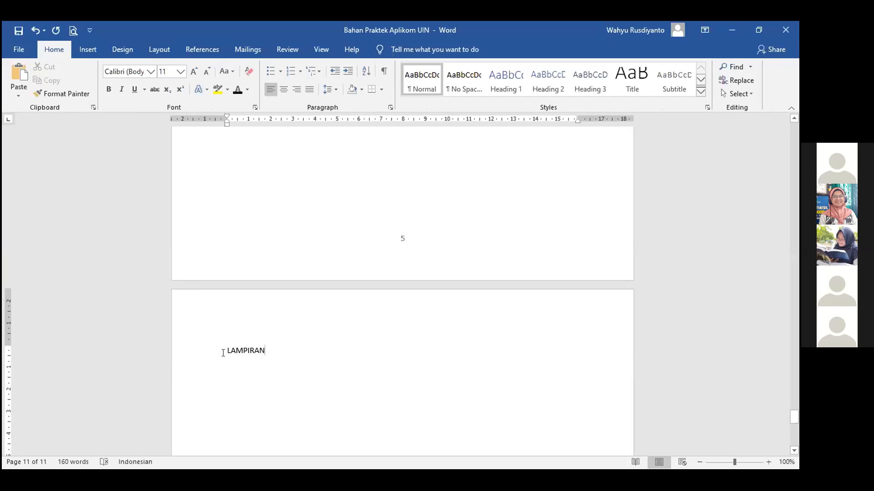
pyautogui.hotkey('shift', 'Home')
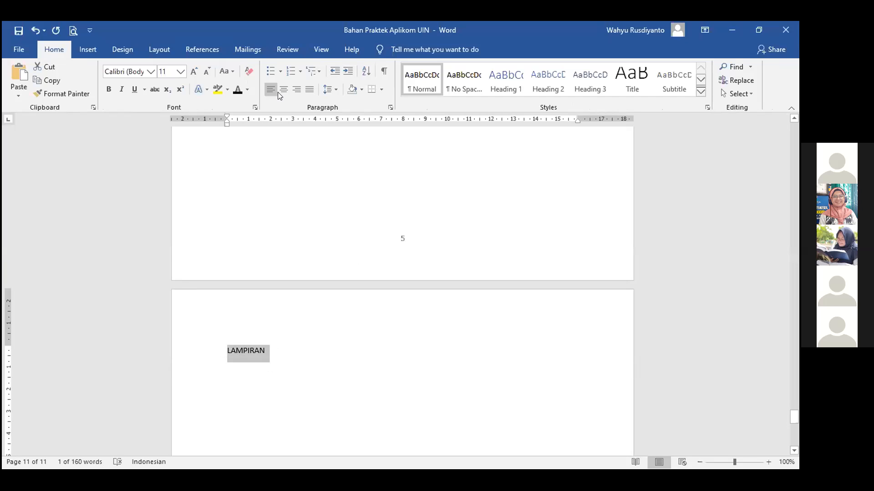
pyautogui.hotkey('ctrl', 'e')
pyautogui.click(354, 386)
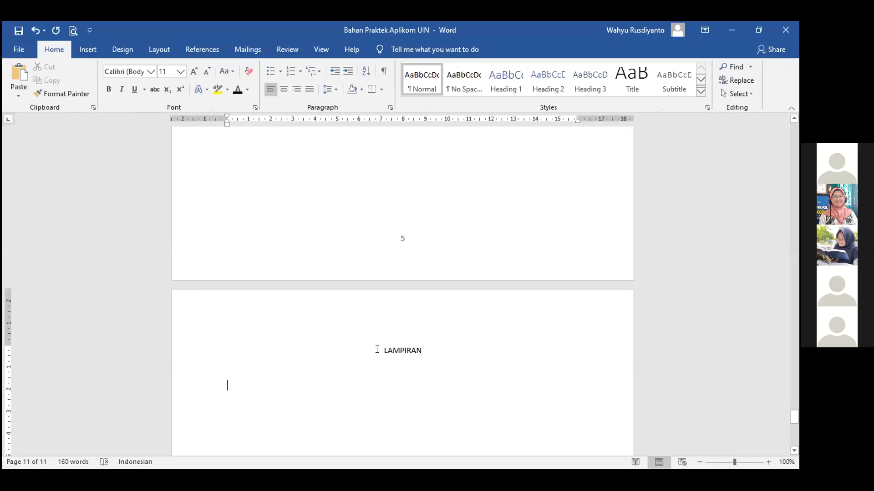
pyautogui.scroll(5, 269, 168)
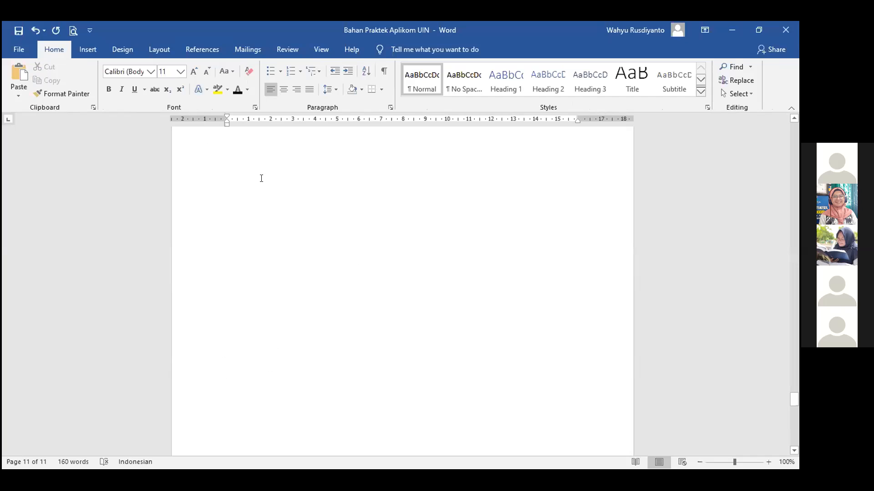
pyautogui.scroll(-3, 364, 224)
pyautogui.scroll(-3, 401, 263)
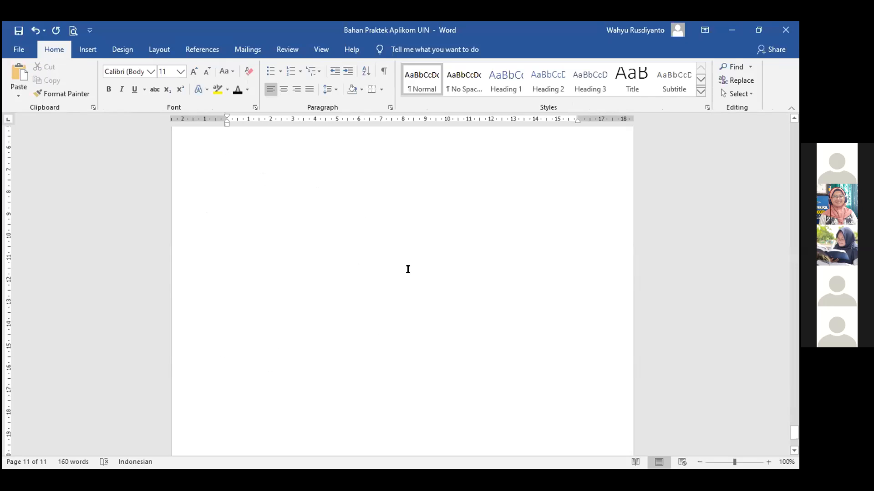
pyautogui.scroll(6, 353, 222)
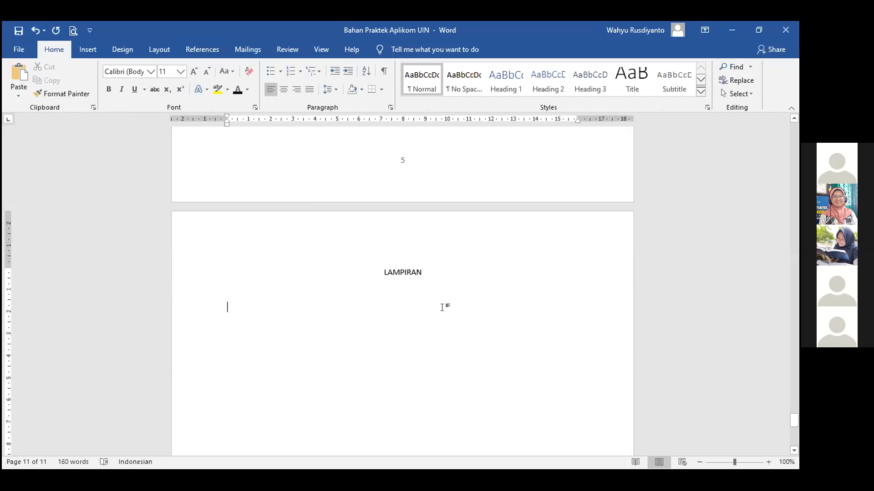
pyautogui.click(378, 270)
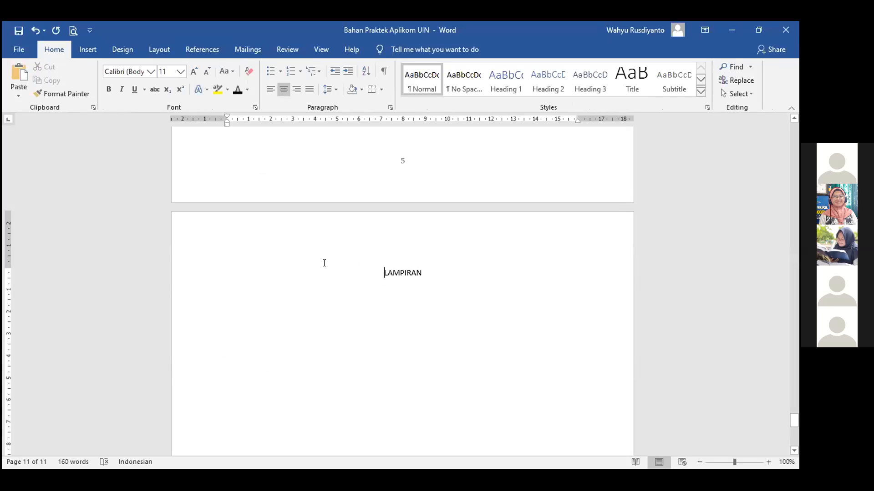
pyautogui.click(164, 49)
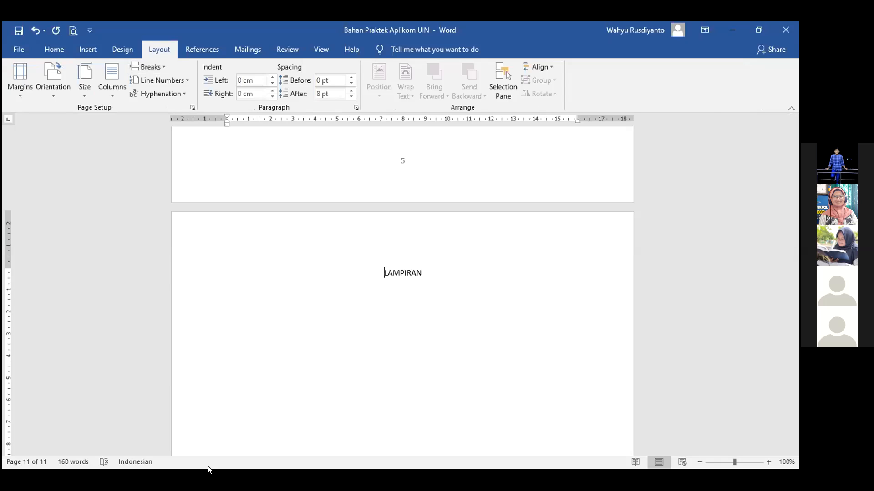
# In Page Setup, choose Landscape orientation applied to 'This point forward'.
pyautogui.click(193, 108)
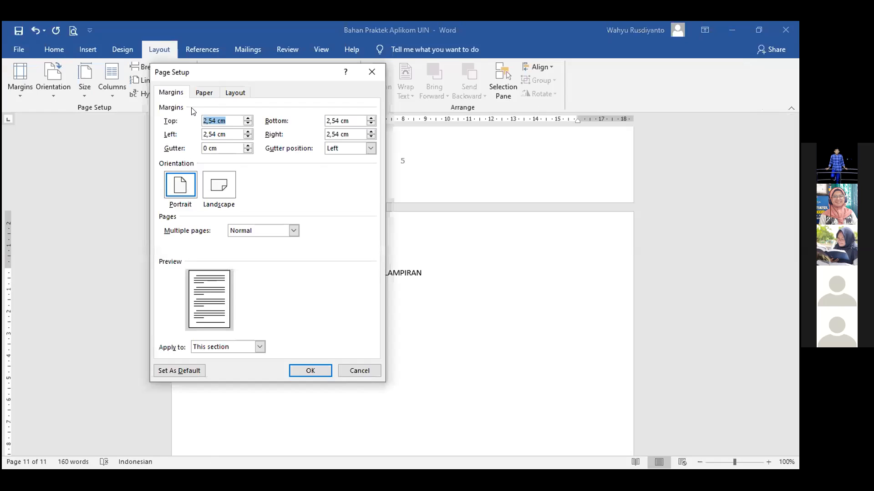
pyautogui.click(222, 186)
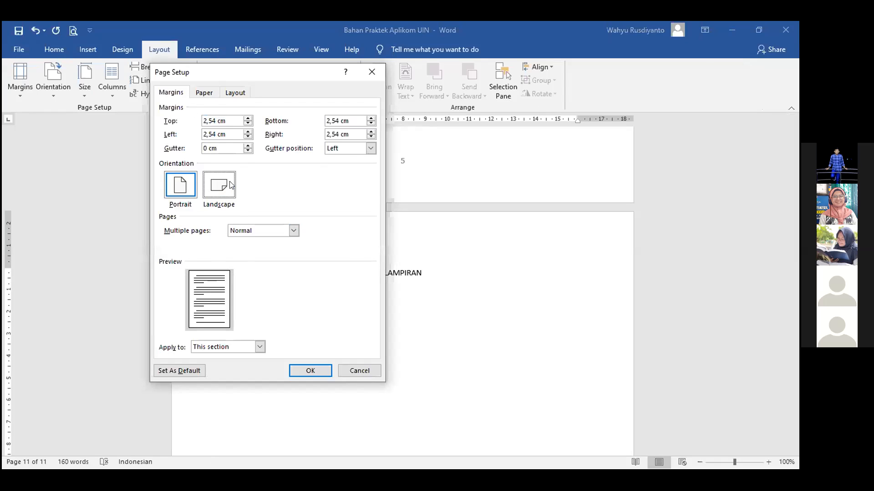
pyautogui.click(647, 40)
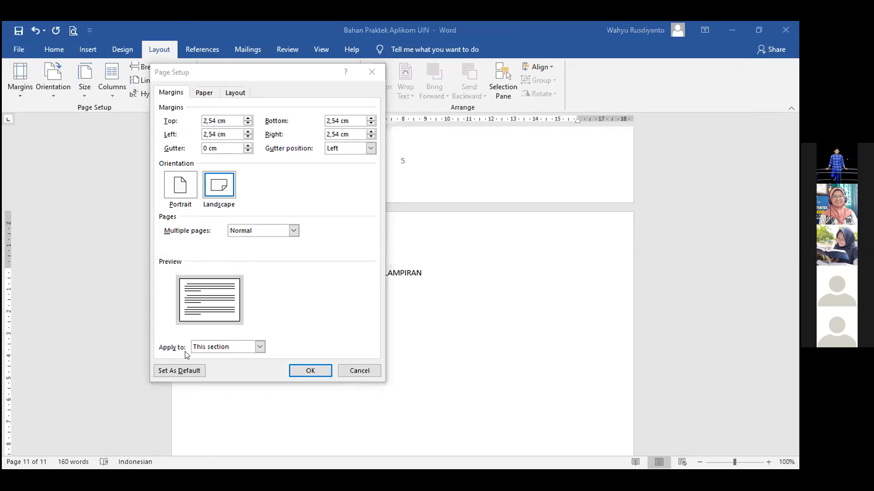
pyautogui.click(259, 349)
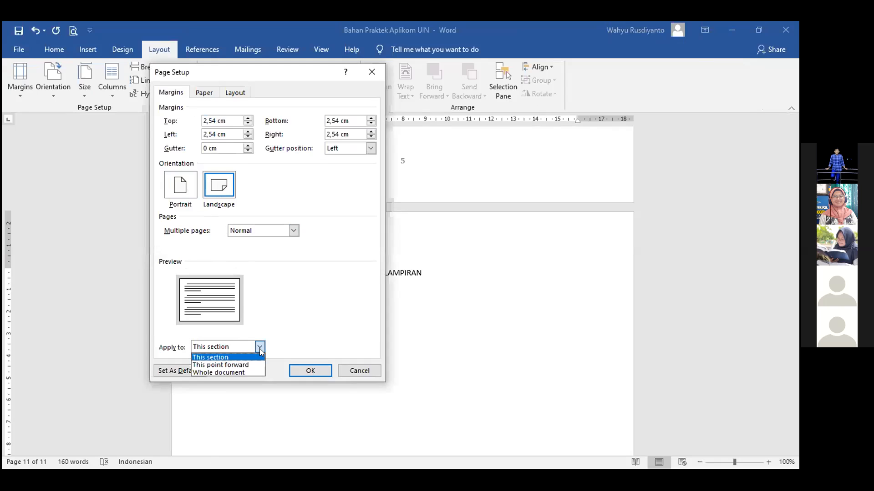
pyautogui.click(220, 366)
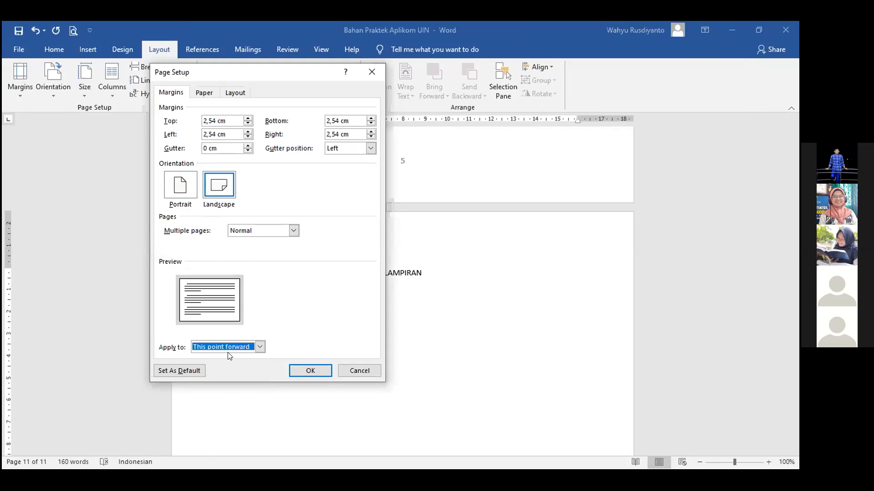
pyautogui.click(309, 372)
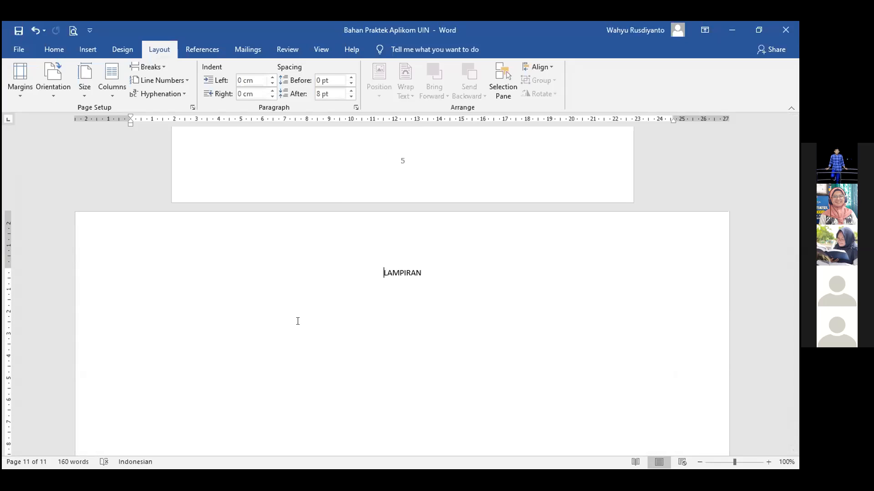
# Add blank centred lines below the LAMPIRAN heading.
pyautogui.scroll(4, 357, 169)
pyautogui.scroll(15, 356, 169)
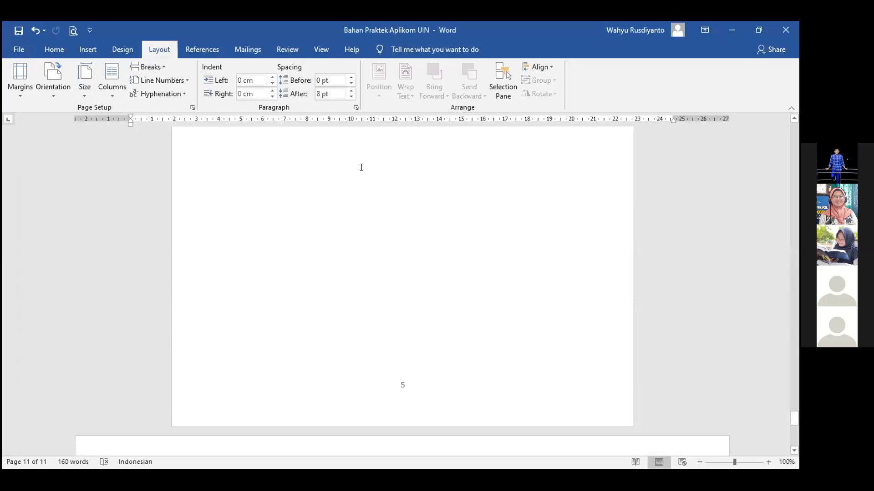
pyautogui.scroll(-20, 309, 165)
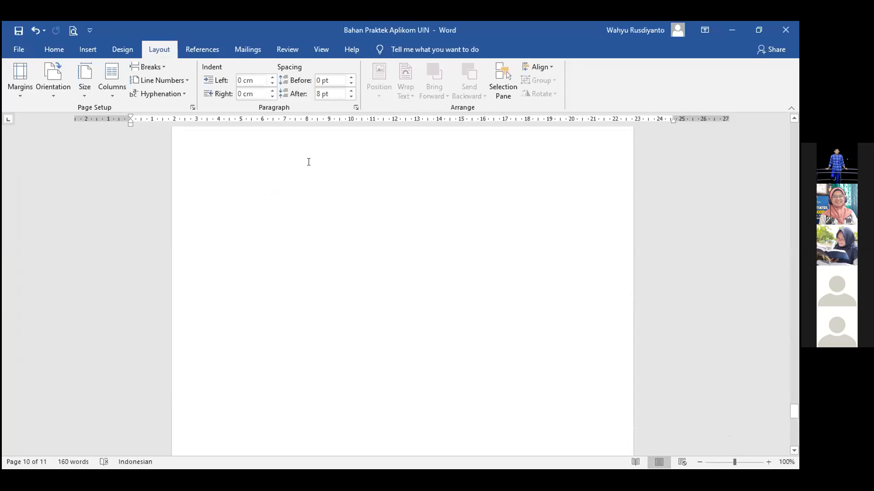
pyautogui.scroll(-1, 375, 307)
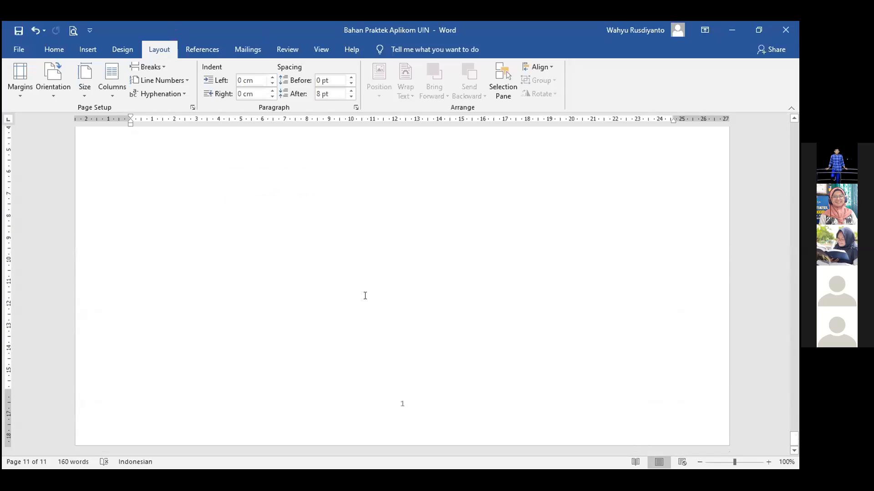
pyautogui.scroll(5, 361, 314)
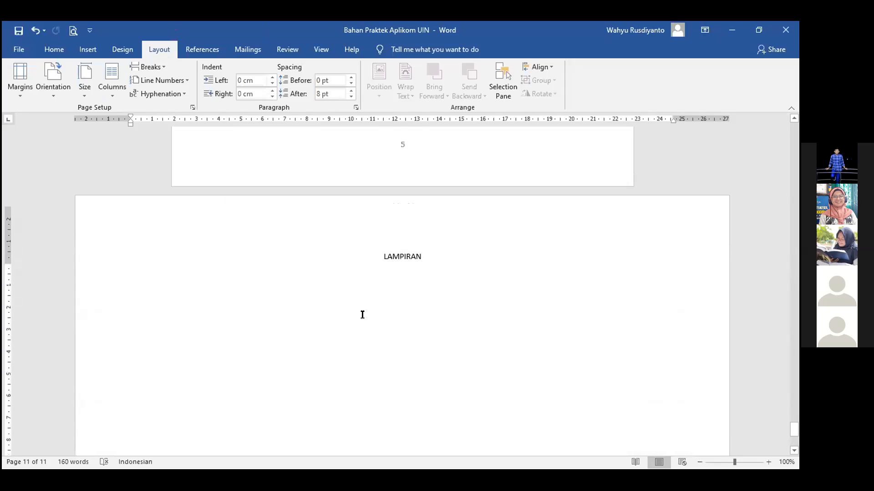
pyautogui.scroll(-3, 432, 273)
pyautogui.scroll(1, 473, 246)
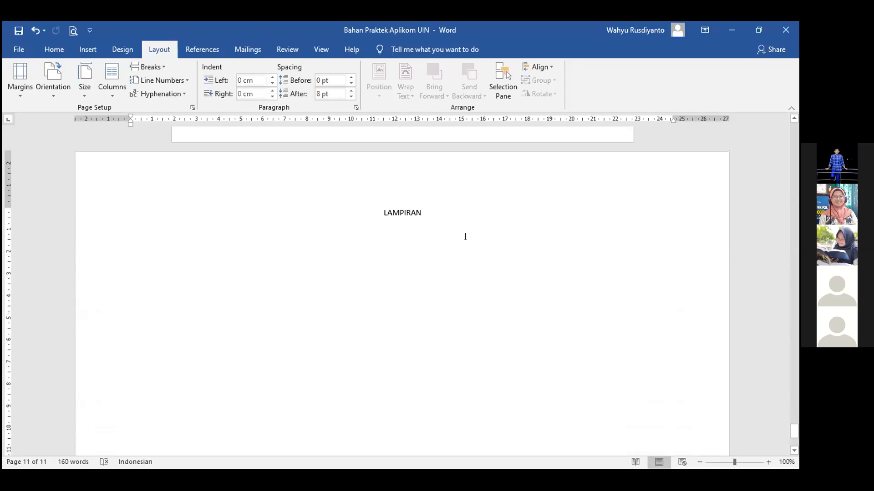
pyautogui.click(446, 214)
pyautogui.press('Return')
pyautogui.press('Return')
pyautogui.press('Return')
pyautogui.press('Return')
pyautogui.press('Return')
pyautogui.press('Return')
pyautogui.press('Return')
pyautogui.press('Return')
pyautogui.press('Return')
pyautogui.press('Return')
pyautogui.press('Return')
pyautogui.press('Return')
pyautogui.press('Return')
pyautogui.press('Return')
pyautogui.press('Return')
pyautogui.press('Return')
pyautogui.press('Return')
pyautogui.press('Return')
pyautogui.press('Return')
pyautogui.press('Return')
pyautogui.press('Return')
pyautogui.press('Return')
pyautogui.press('Return')
pyautogui.press('Return')
pyautogui.press('Return')
pyautogui.press('Return')
pyautogui.press('Return')
pyautogui.press('Return')
pyautogui.press('Return')
pyautogui.press('Return')
pyautogui.press('Return')
pyautogui.press('Return')
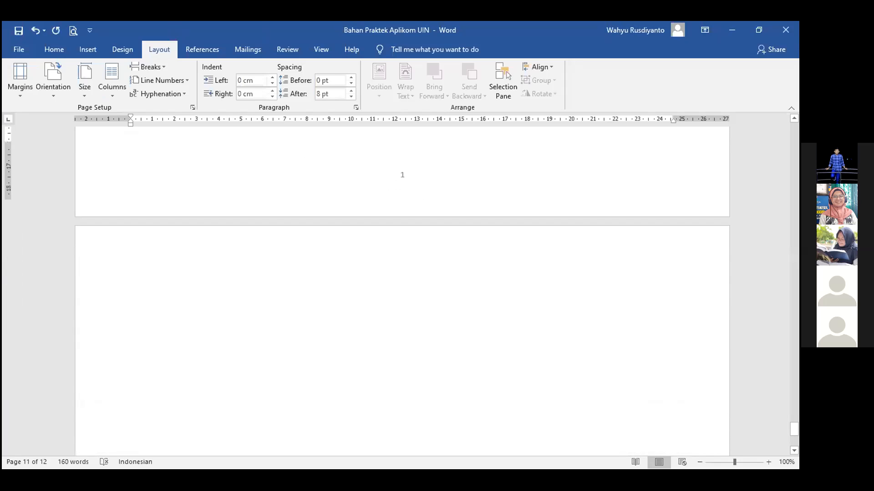
pyautogui.scroll(1, 423, 253)
pyautogui.press('Return')
pyautogui.press('Return')
pyautogui.press('Return')
pyautogui.press('Return')
pyautogui.scroll(6, 340, 227)
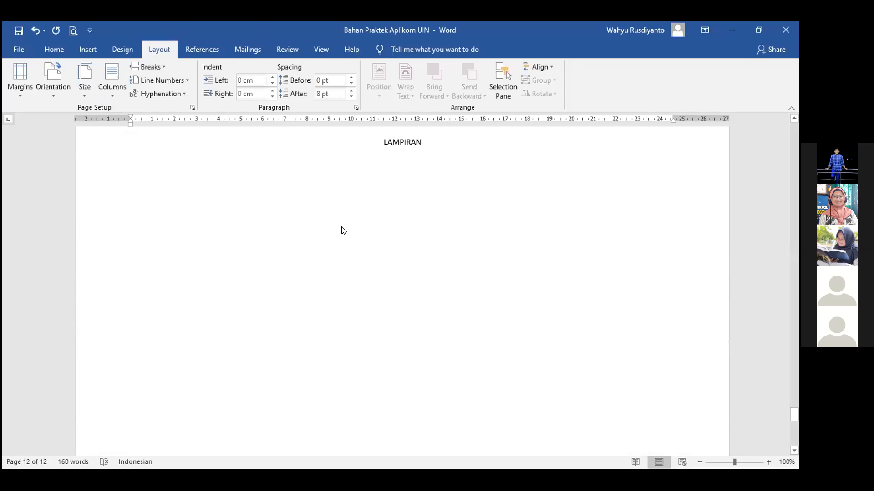
pyautogui.scroll(5, 343, 228)
pyautogui.scroll(-9, 345, 218)
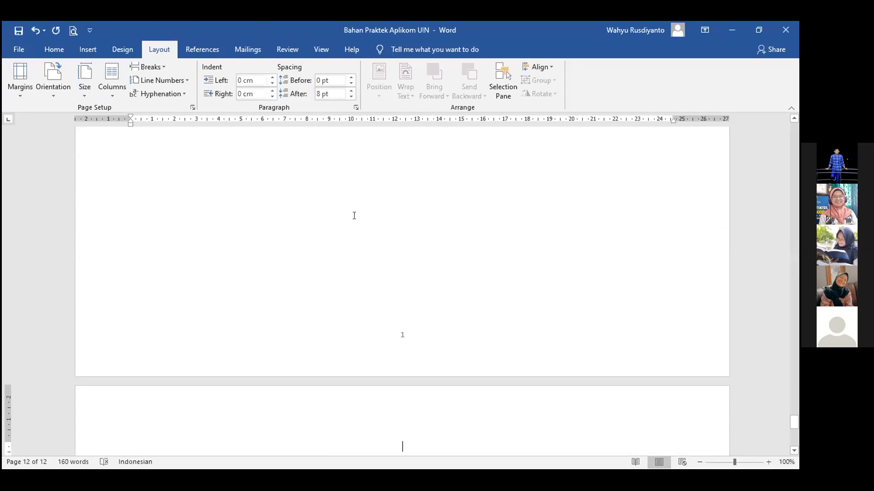
# Undo the added blank lines and the landscape orientation, restoring a portrait LAMPIRAN page.
pyautogui.hotkey('ctrl', 'z')
pyautogui.hotkey('ctrl', 'z')
pyautogui.hotkey('ctrl', 'z')
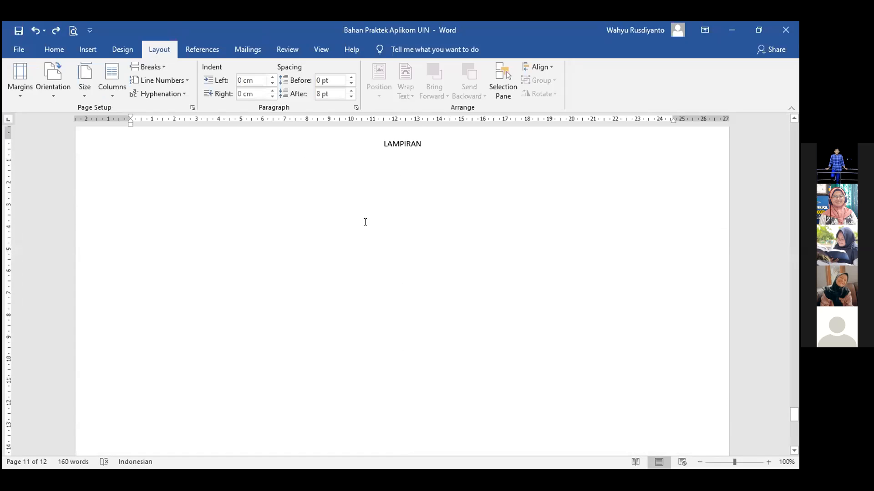
pyautogui.scroll(4, 367, 217)
pyautogui.scroll(-2, 367, 216)
pyautogui.scroll(-2, 369, 218)
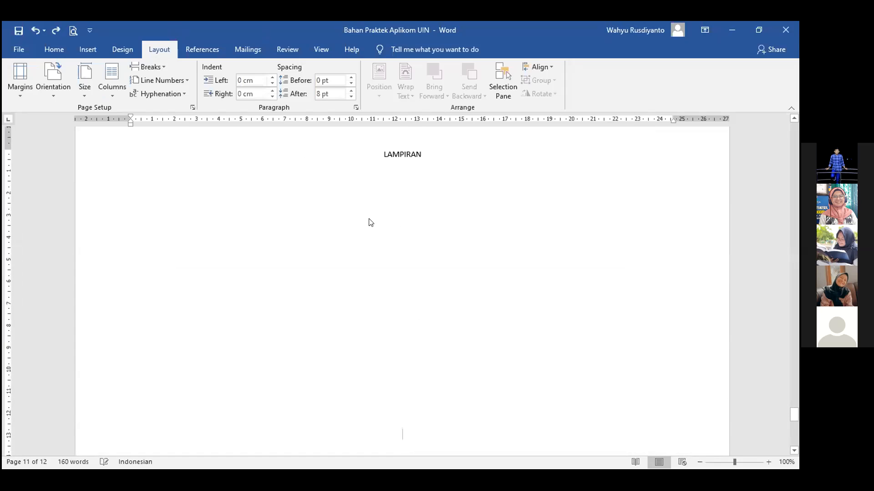
pyautogui.scroll(4, 375, 236)
pyautogui.scroll(-3, 371, 293)
pyautogui.scroll(-1, 372, 295)
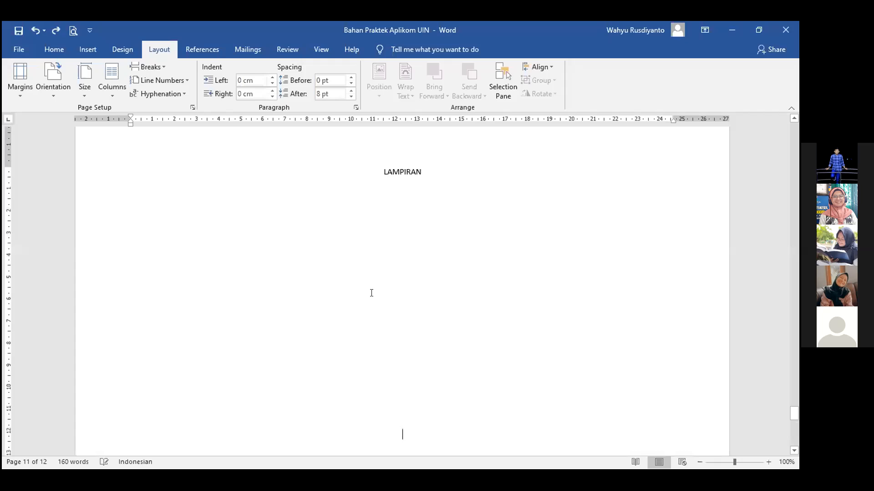
pyautogui.click(35, 32)
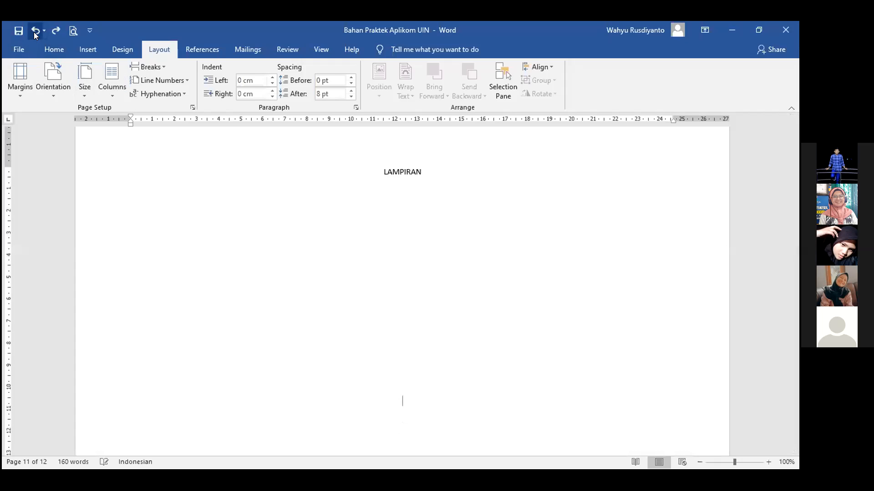
pyautogui.click(35, 32)
pyautogui.click(35, 31)
pyautogui.click(35, 31)
pyautogui.click(34, 31)
pyautogui.click(35, 31)
pyautogui.click(35, 31)
pyautogui.click(34, 31)
pyautogui.click(34, 31)
pyautogui.click(35, 31)
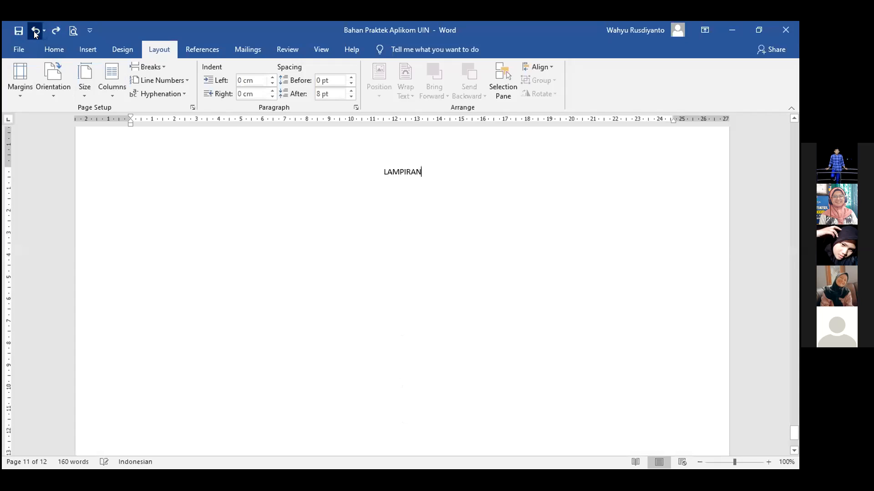
pyautogui.click(35, 31)
pyautogui.scroll(5, 263, 203)
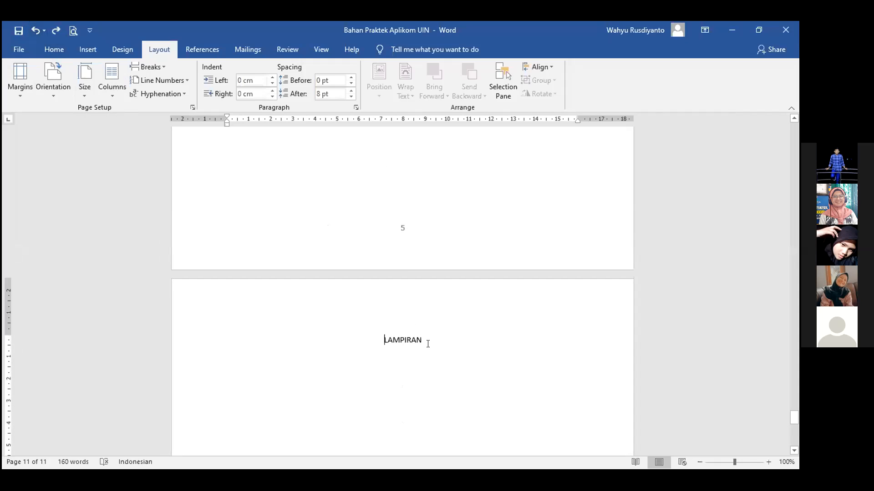
# With the cursor before LAMPIRAN, apply Landscape orientation to 'This point forward' in Page Setup.
pyautogui.click(373, 338)
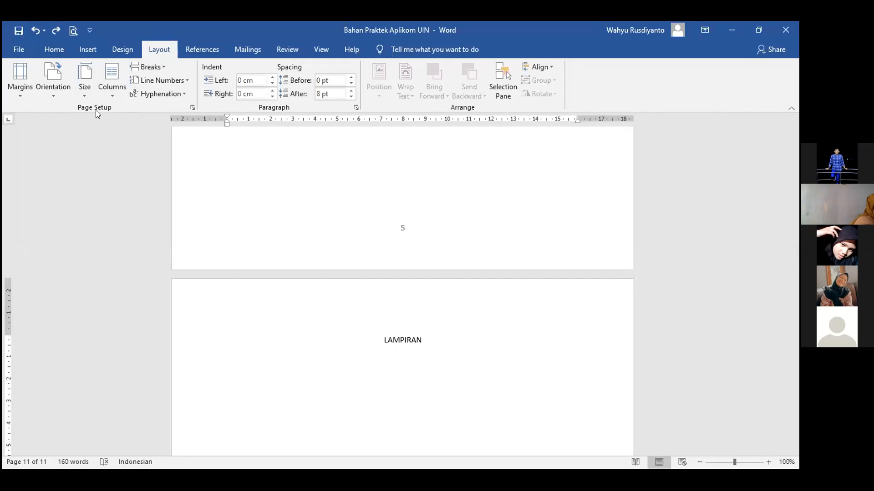
pyautogui.click(190, 107)
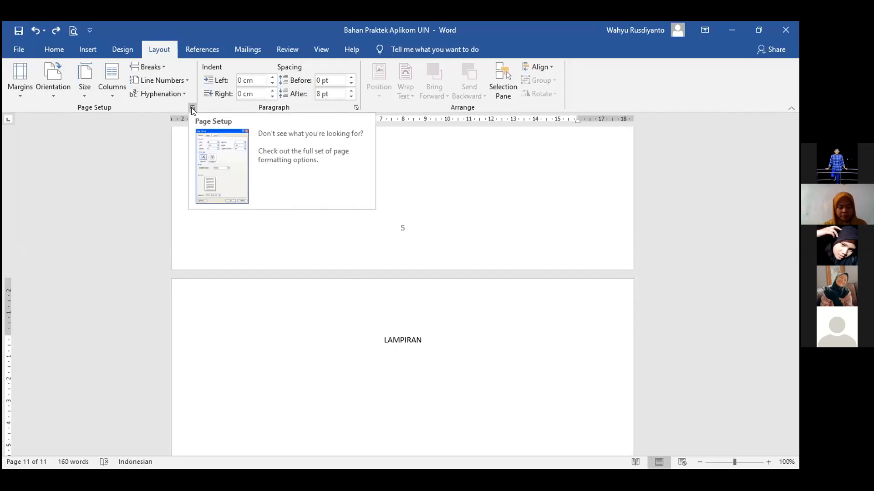
pyautogui.click(191, 108)
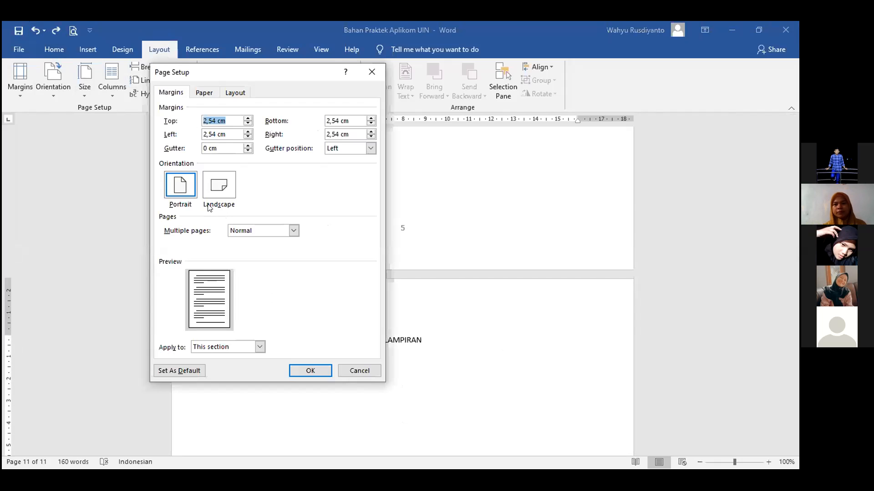
pyautogui.click(220, 193)
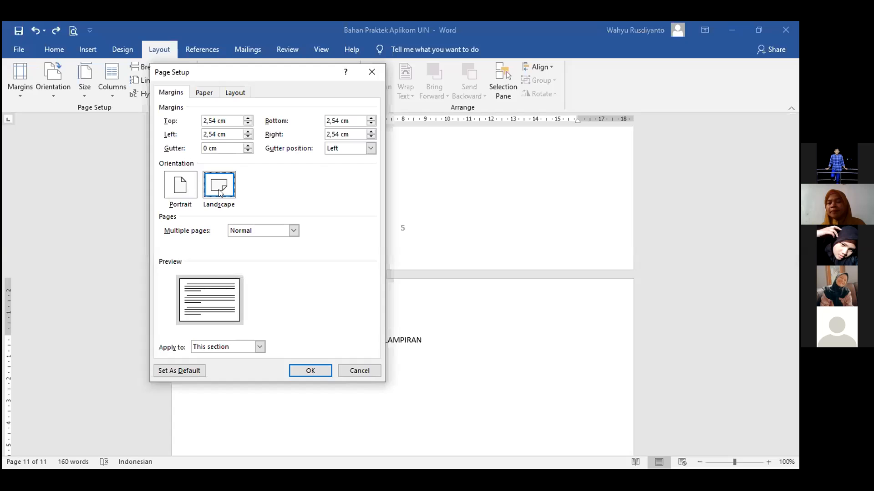
pyautogui.click(174, 193)
pyautogui.click(222, 185)
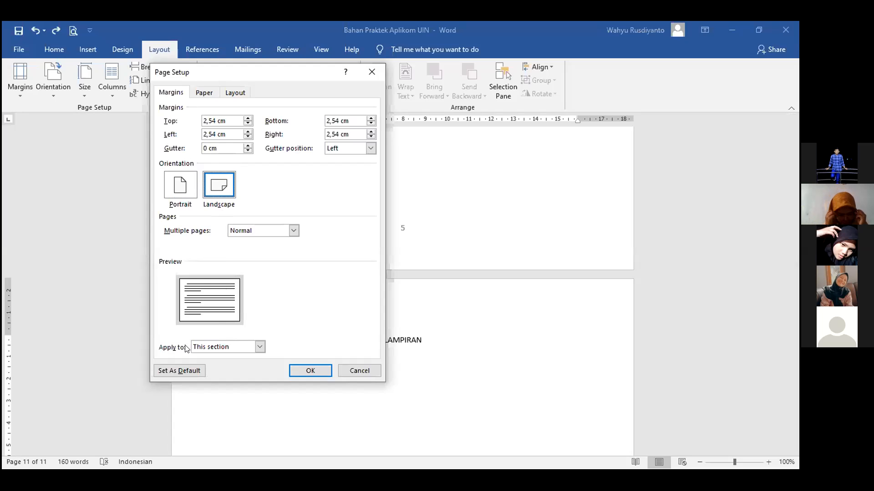
pyautogui.click(211, 348)
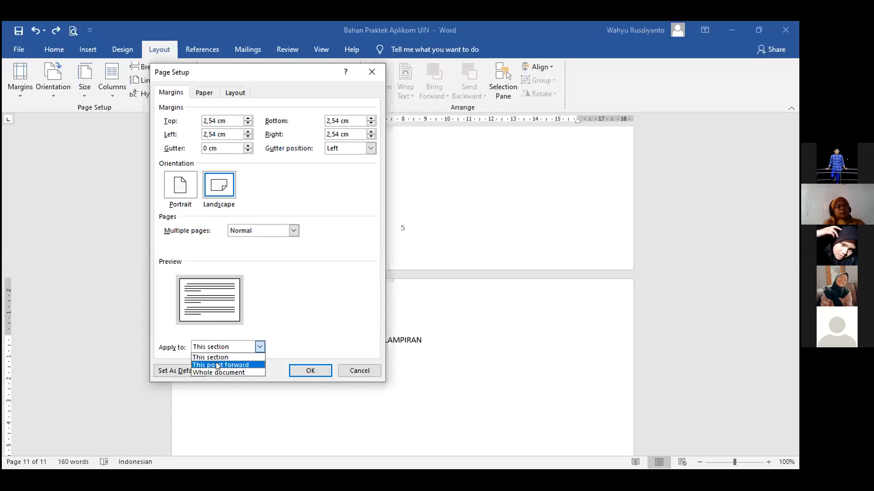
pyautogui.click(218, 366)
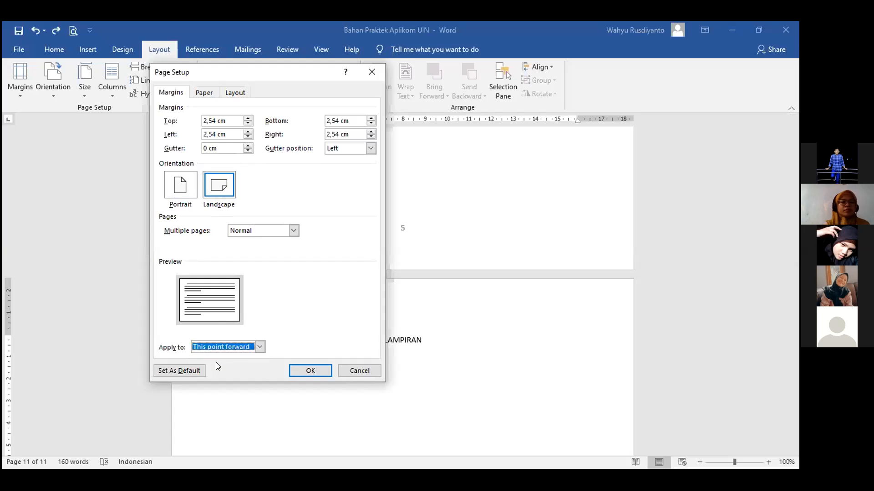
pyautogui.click(304, 372)
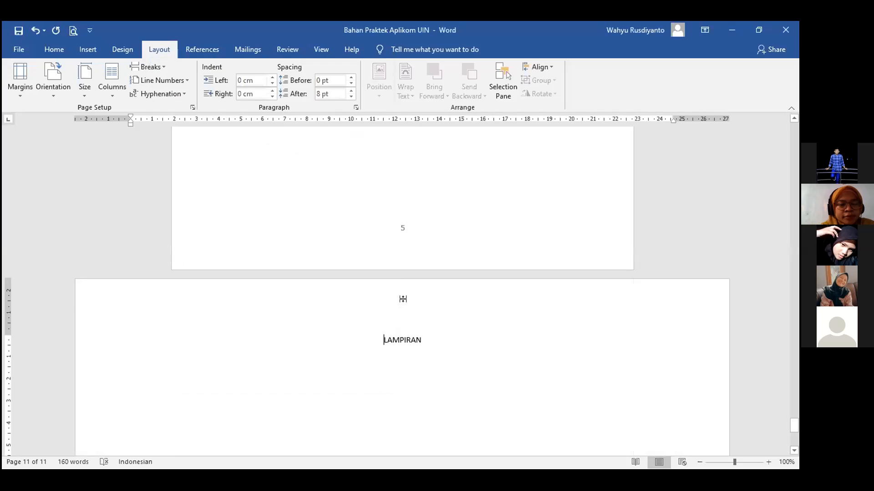
pyautogui.scroll(1, 403, 299)
pyautogui.scroll(-3, 404, 299)
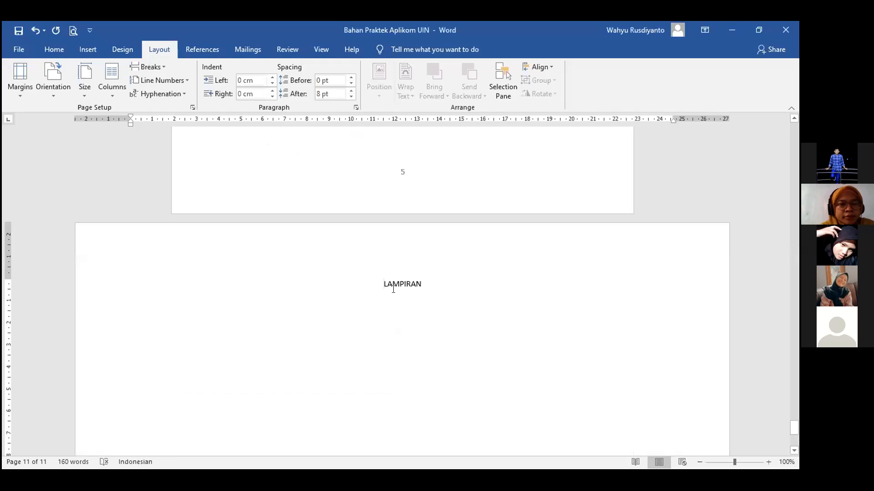
pyautogui.scroll(-2, 392, 288)
pyautogui.scroll(-6, 393, 287)
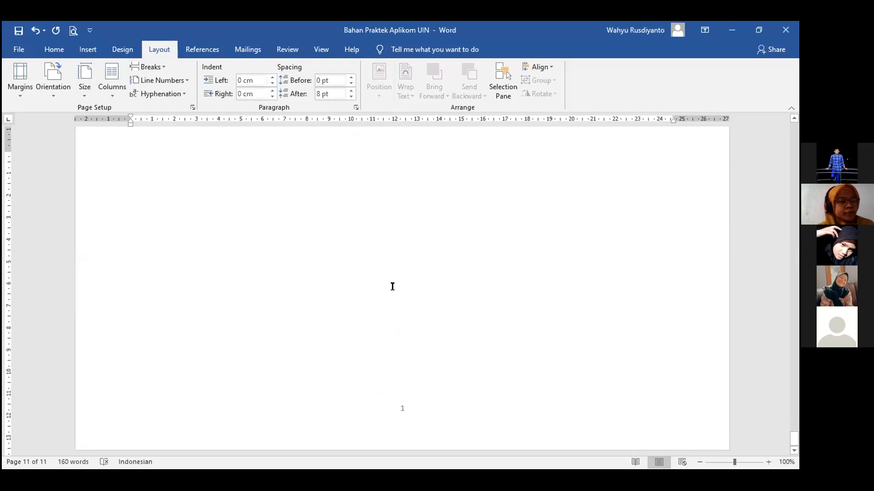
pyautogui.scroll(8, 392, 286)
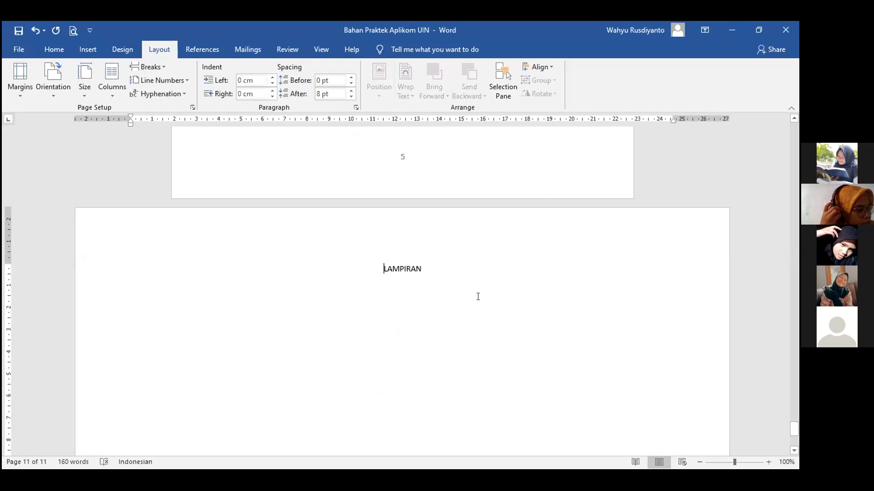
# Format the LAMPIRAN heading in Arial at 48 pt.
pyautogui.tripleClick(344, 269)
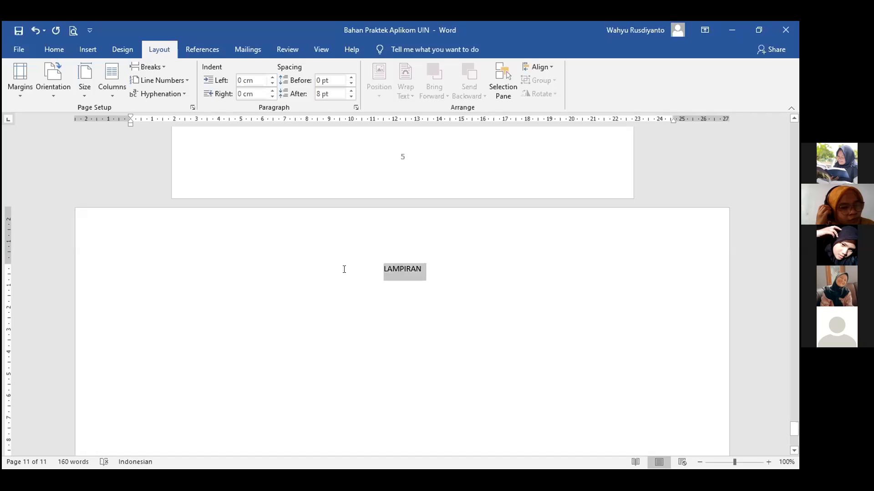
pyautogui.click(424, 346)
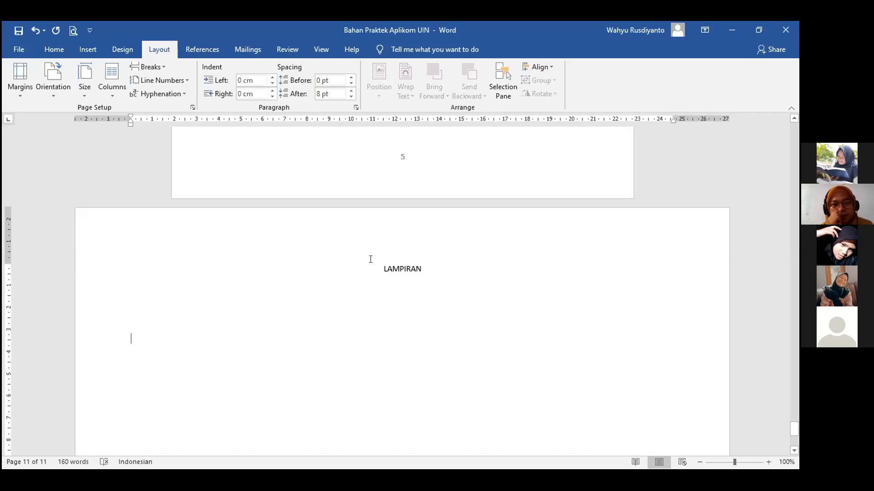
pyautogui.moveTo(370, 264); pyautogui.dragTo(436, 273)
pyautogui.click(768, 462)
pyautogui.click(768, 462)
pyautogui.click(768, 462)
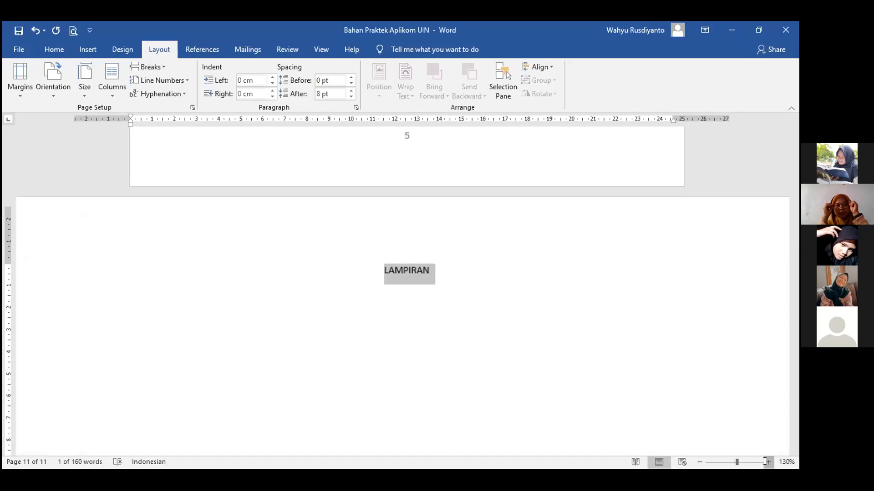
pyautogui.click(57, 50)
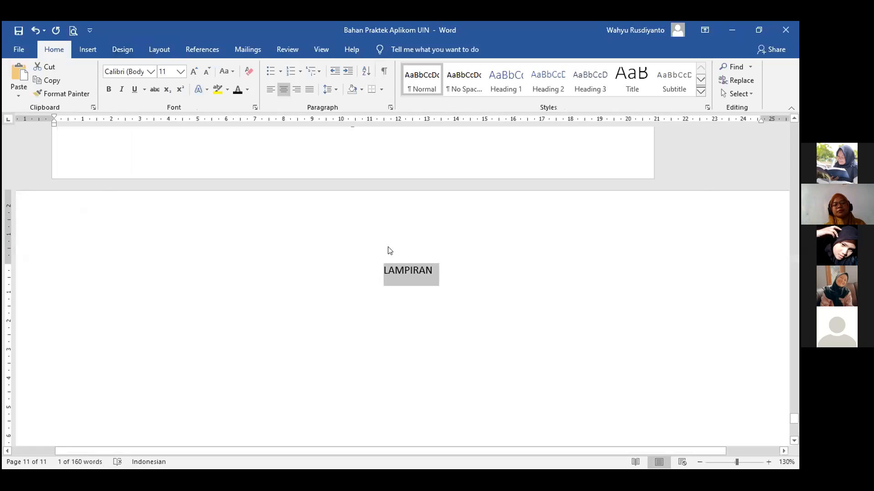
pyautogui.click(153, 71)
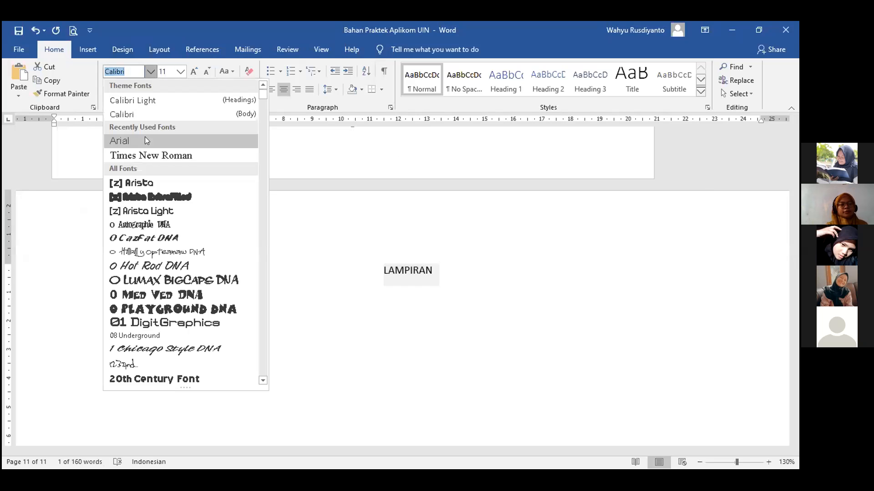
pyautogui.click(119, 141)
pyautogui.click(181, 72)
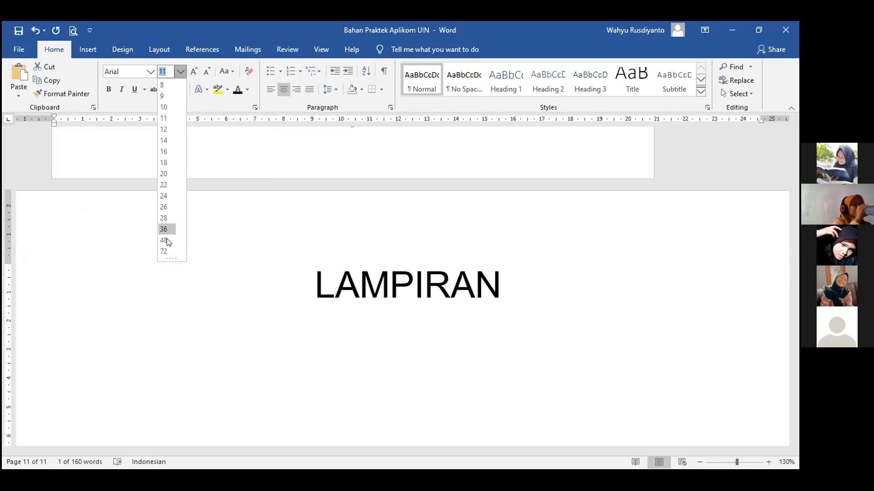
pyautogui.click(167, 240)
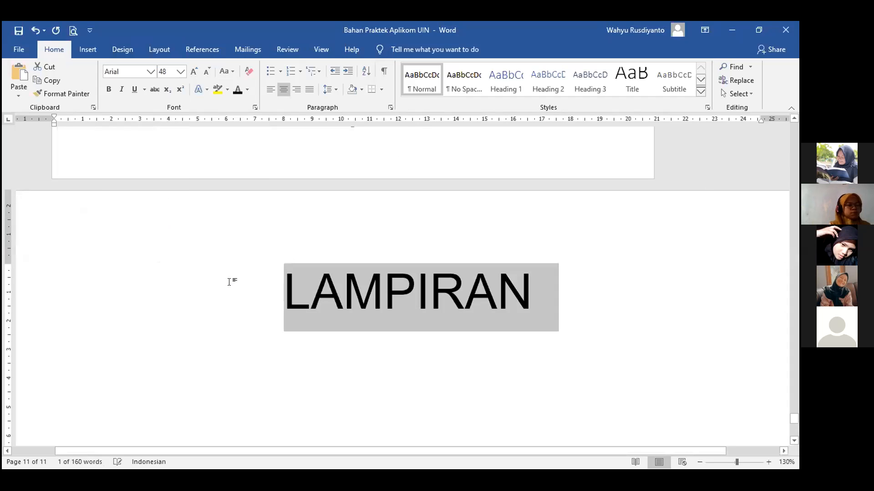
pyautogui.click(245, 289)
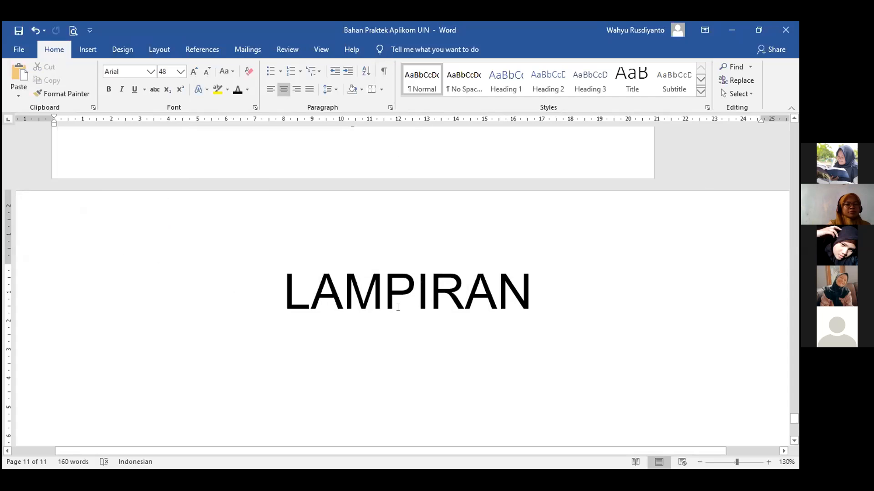
pyautogui.scroll(-8, 428, 310)
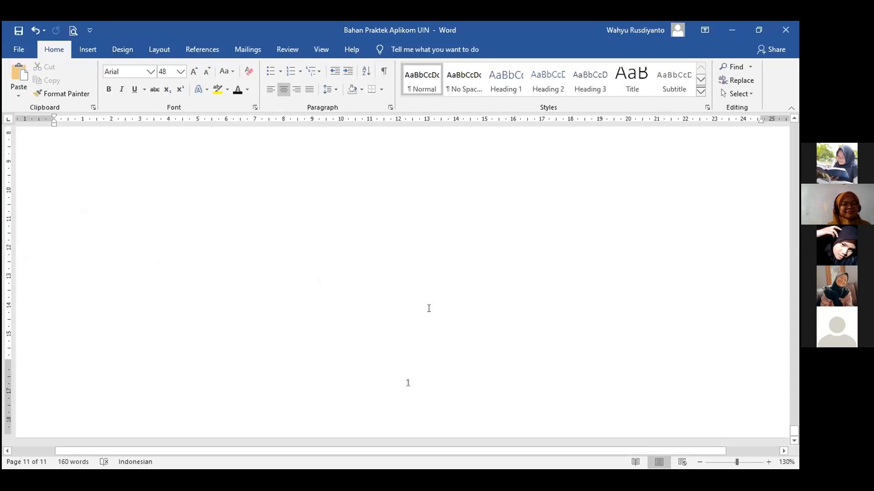
pyautogui.scroll(5, 429, 309)
pyautogui.scroll(3, 428, 309)
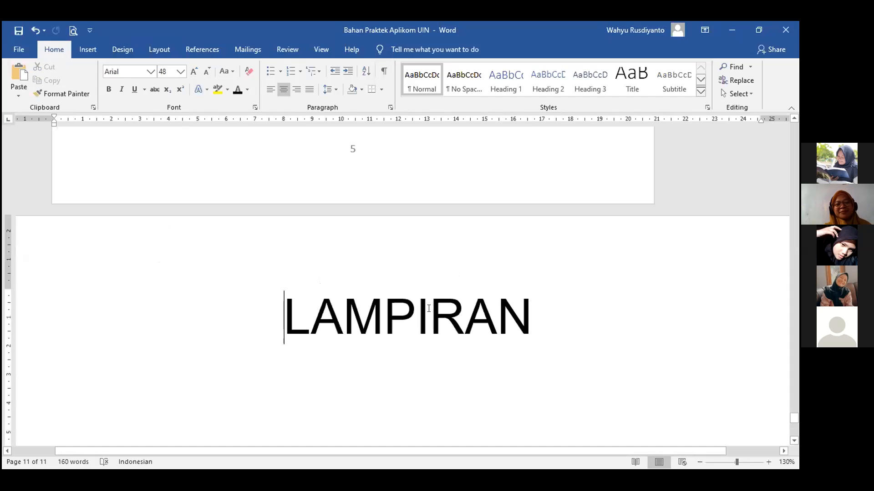
pyautogui.scroll(4, 428, 308)
pyautogui.scroll(1, 429, 308)
pyautogui.scroll(2, 429, 308)
pyautogui.scroll(2, 429, 309)
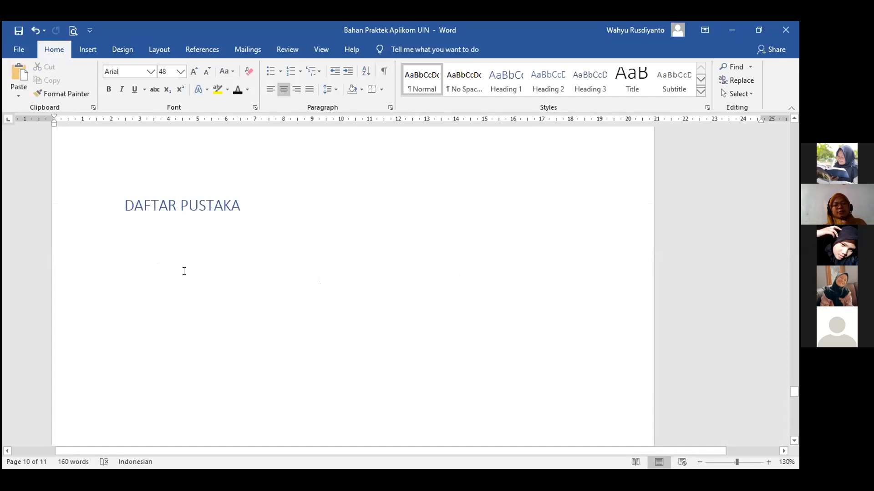
pyautogui.scroll(3, 183, 269)
pyautogui.click(151, 324)
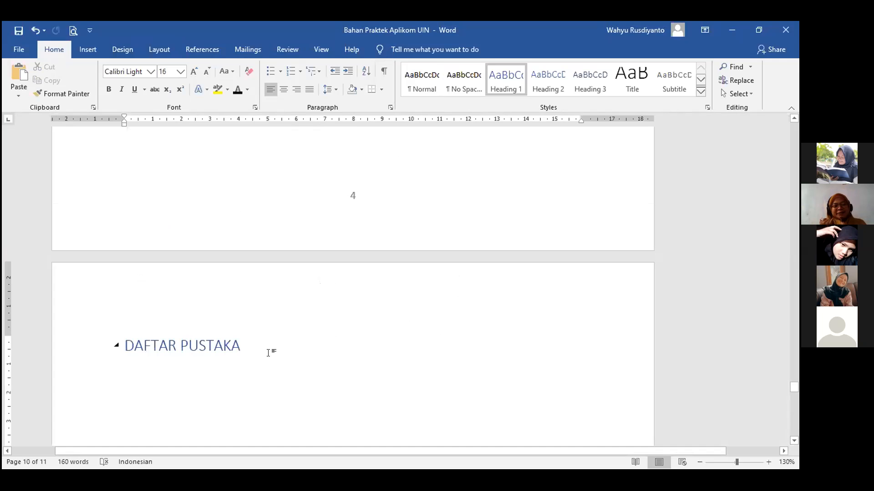
pyautogui.click(247, 380)
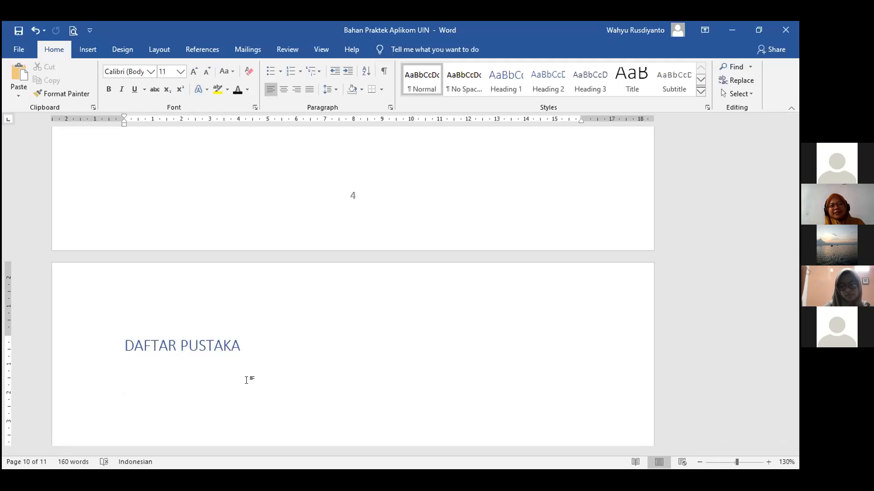
pyautogui.scroll(-3, 468, 319)
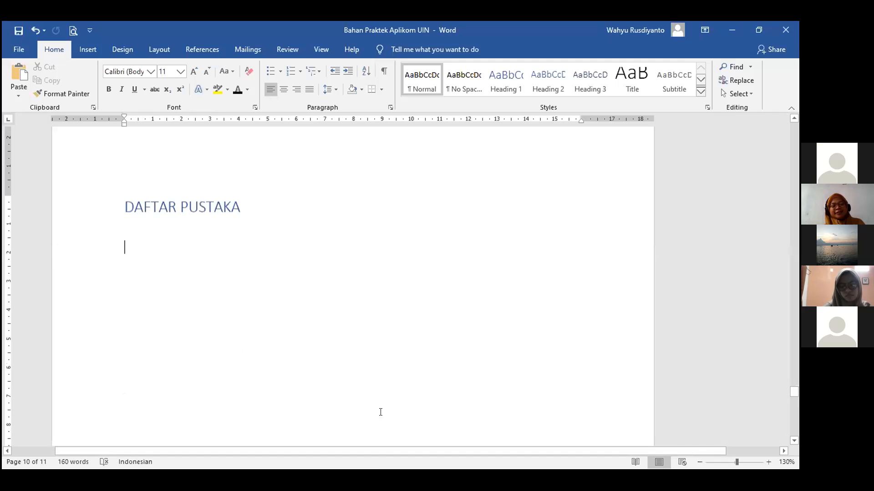
pyautogui.click(371, 466)
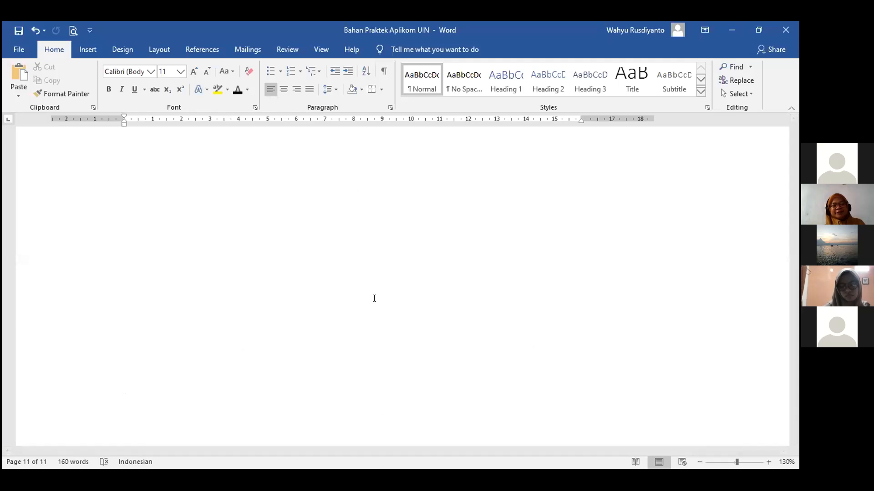
pyautogui.scroll(-2, 307, 284)
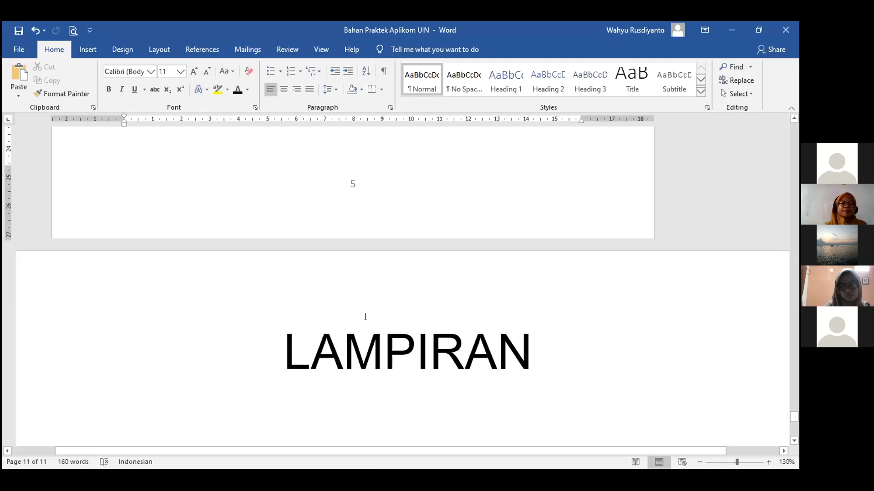
pyautogui.click(260, 338)
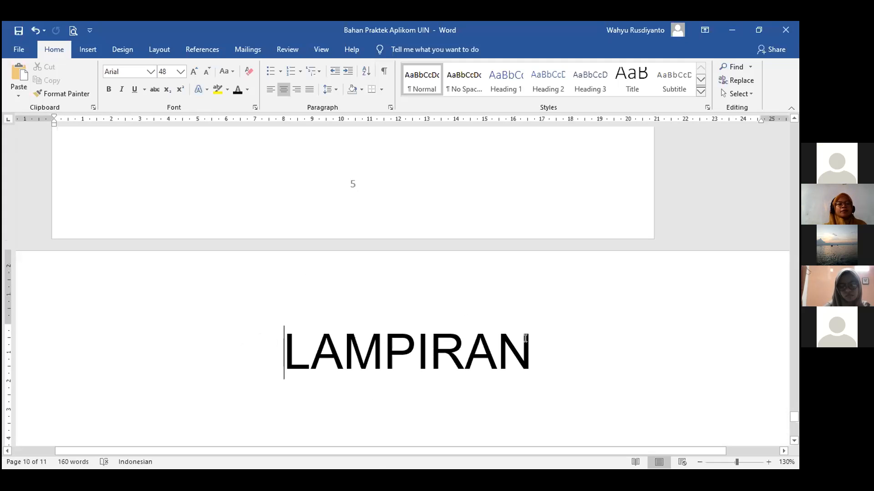
pyautogui.scroll(2, 528, 359)
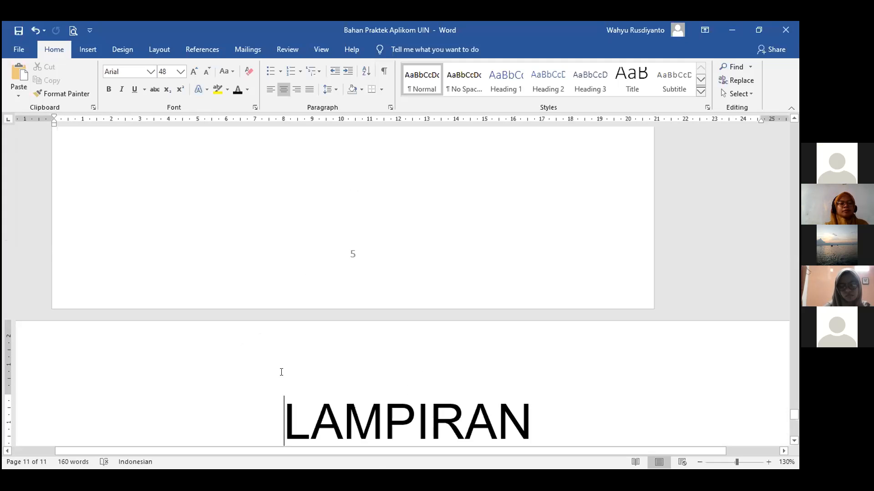
pyautogui.click(387, 252)
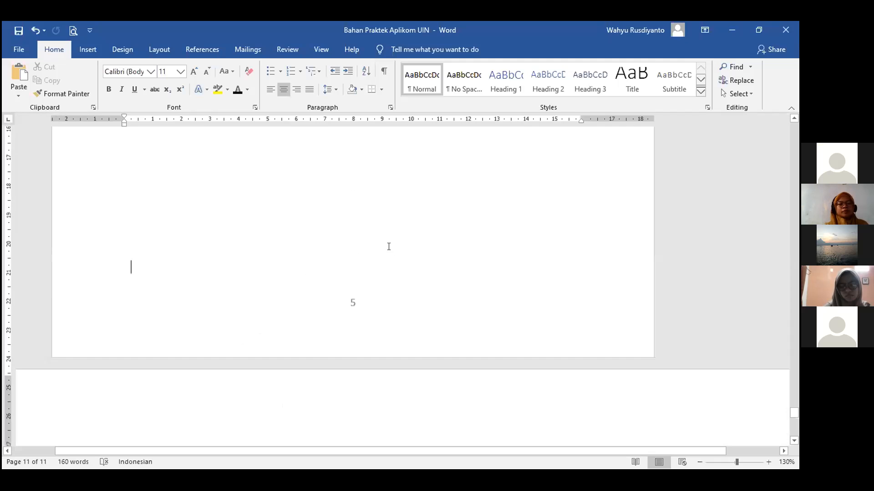
pyautogui.scroll(15, 388, 246)
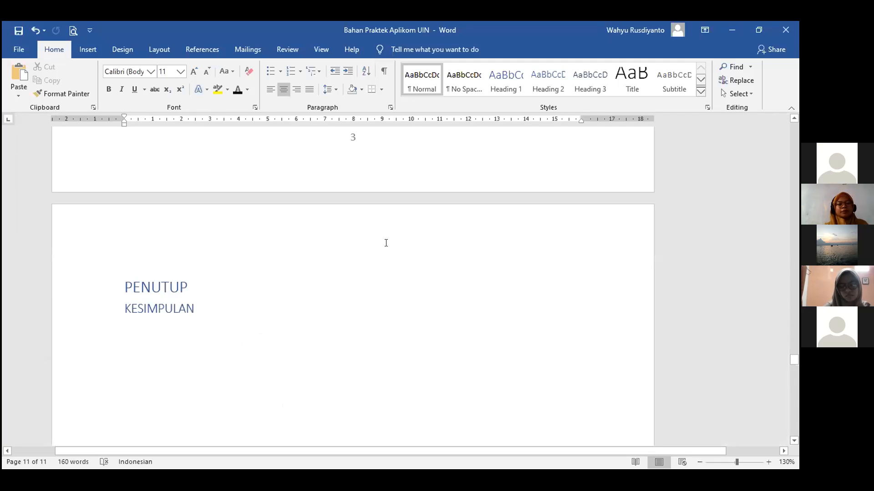
pyautogui.scroll(15, 386, 241)
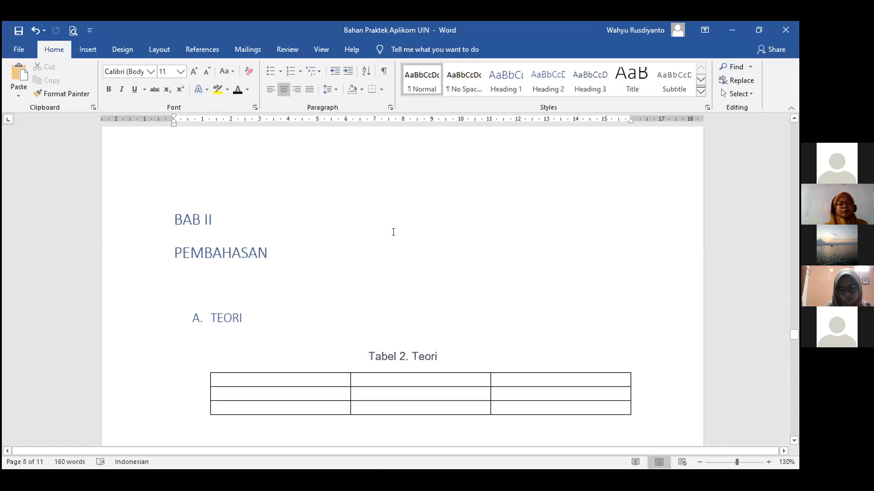
pyautogui.scroll(5, 396, 226)
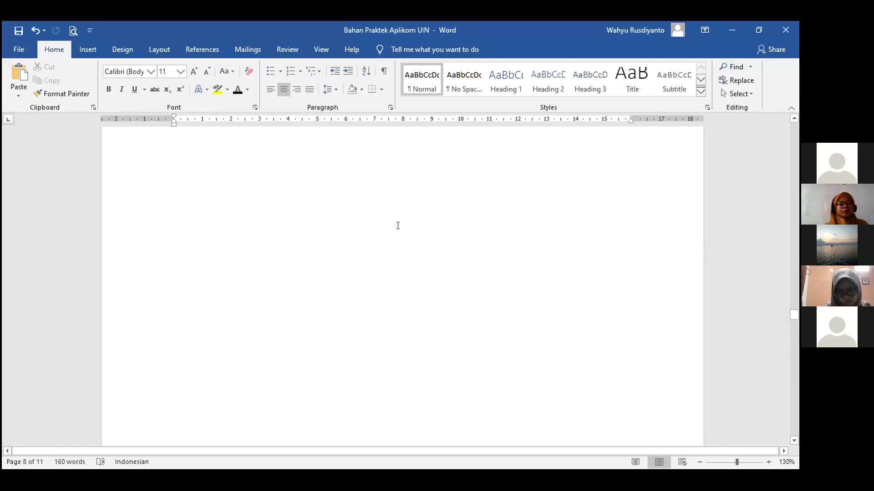
pyautogui.click(321, 50)
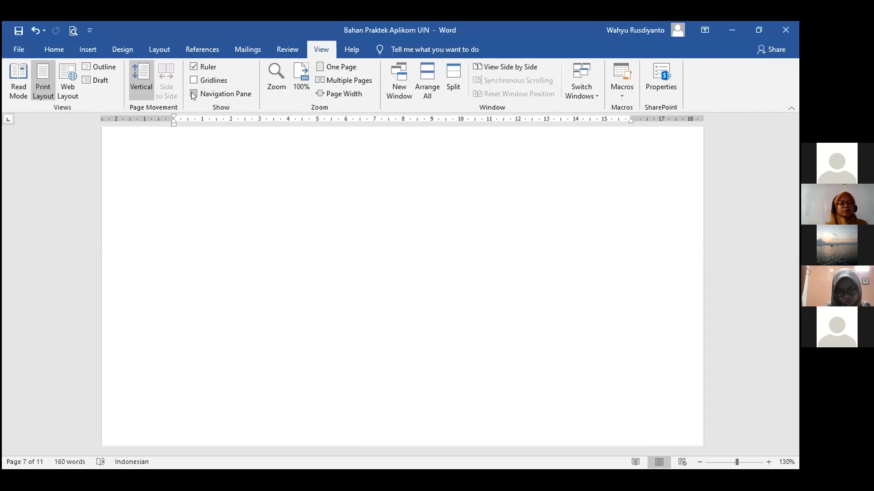
# Show the Navigation Pane to check the BAB headings, then hide it again.
pyautogui.click(194, 94)
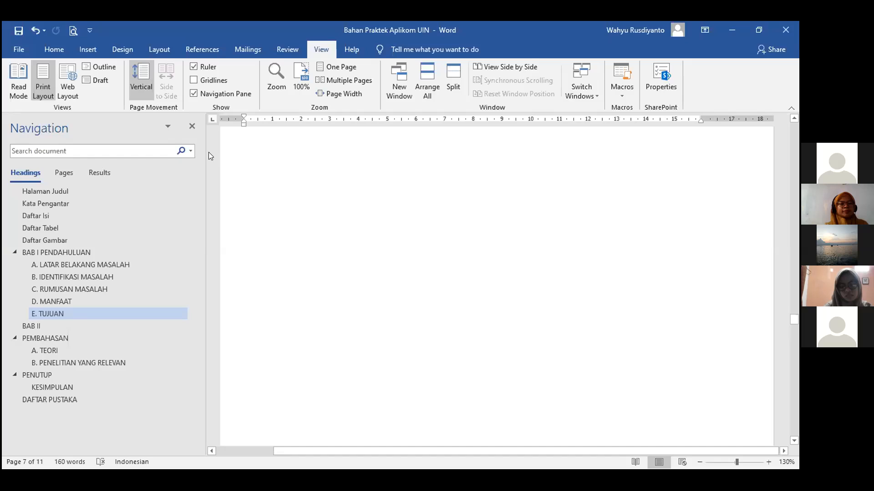
pyautogui.click(192, 127)
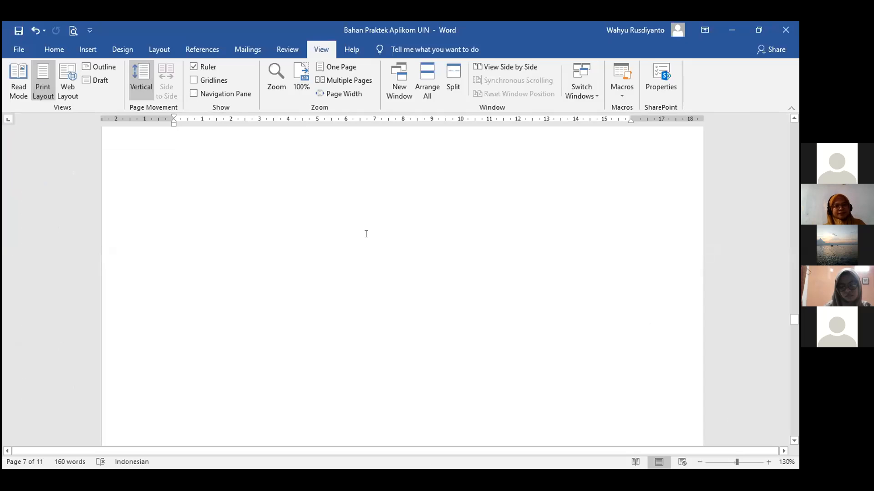
pyautogui.scroll(10, 455, 205)
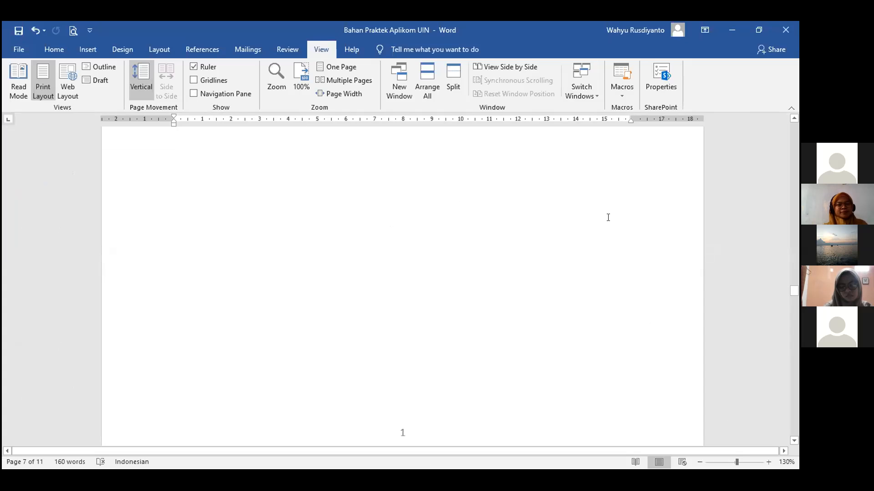
# Scroll up through the table list, table of contents and title page to review them.
pyautogui.scroll(5, 608, 217)
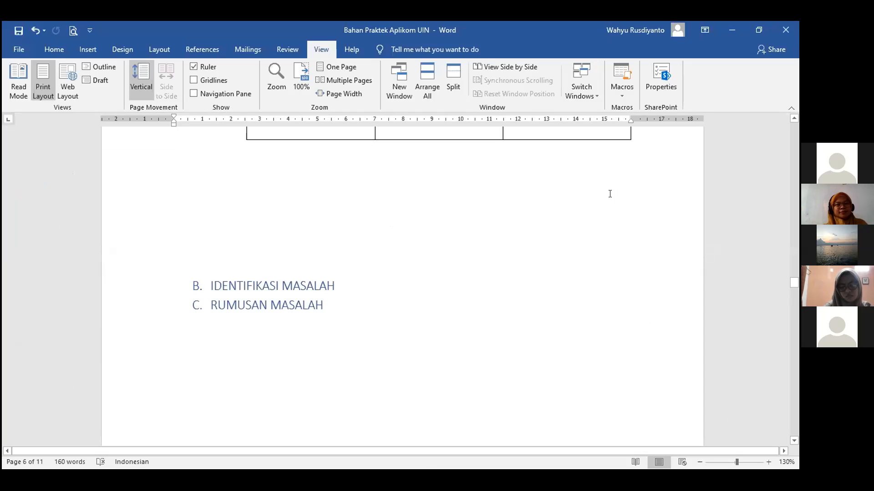
pyautogui.scroll(6, 609, 195)
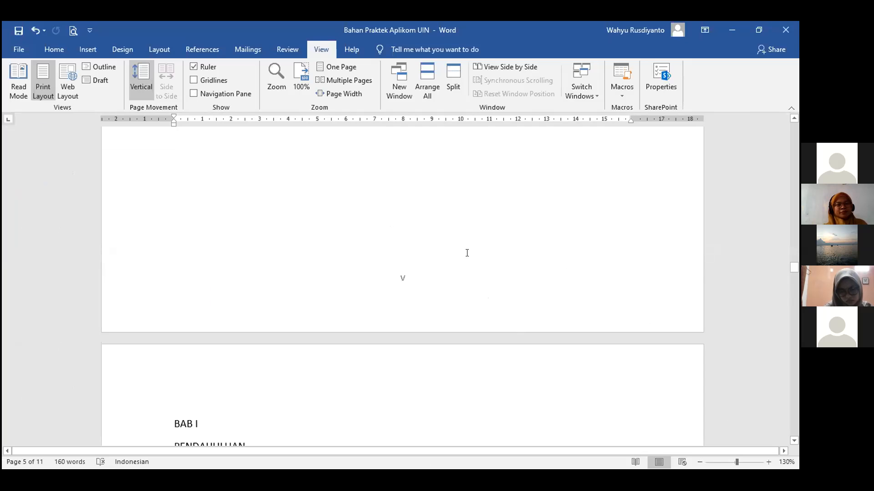
pyautogui.scroll(-4, 467, 253)
pyautogui.scroll(-1, 467, 253)
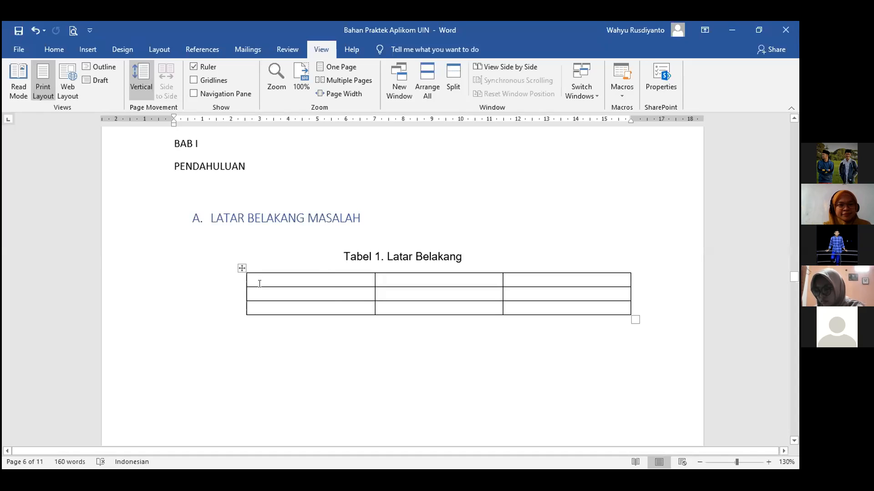
pyautogui.scroll(3, 578, 321)
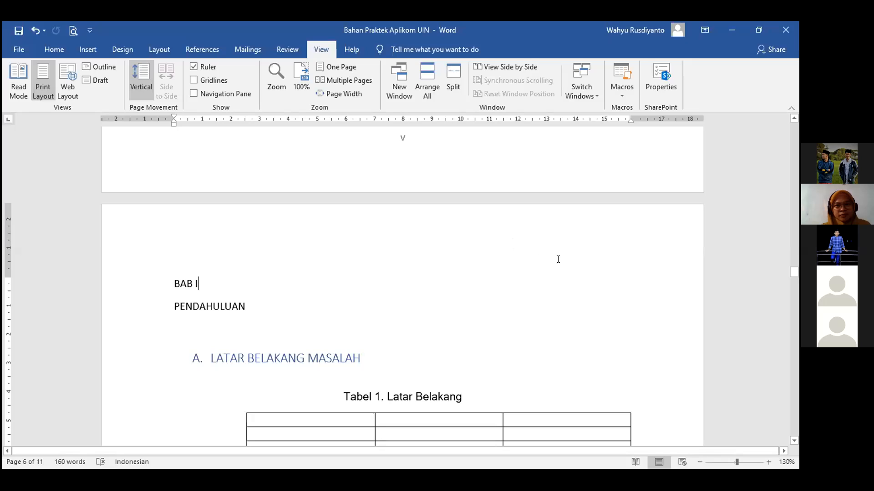
pyautogui.scroll(4, 573, 252)
pyautogui.scroll(-2, 572, 252)
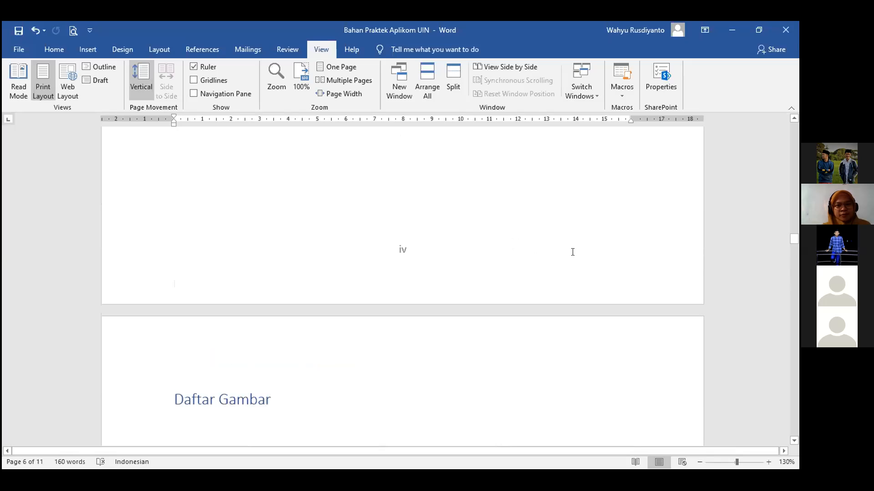
pyautogui.scroll(10, 572, 252)
pyautogui.scroll(8, 573, 252)
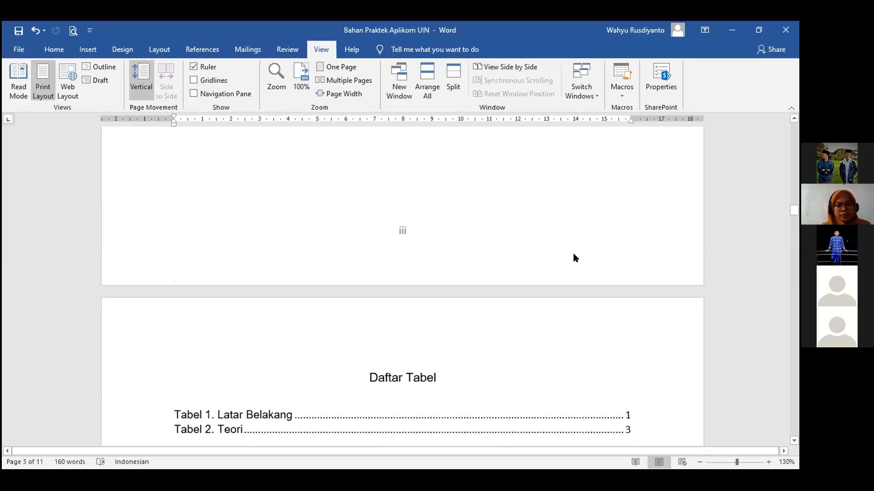
pyautogui.scroll(-3, 573, 254)
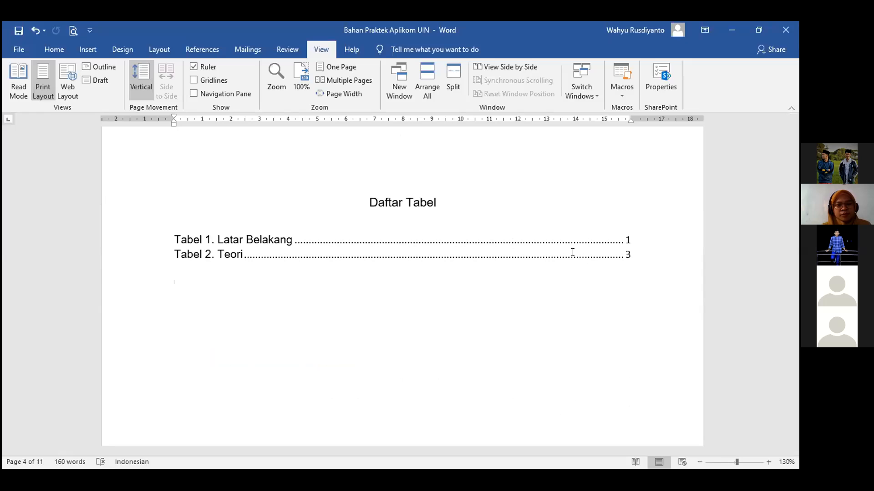
pyautogui.scroll(3, 448, 212)
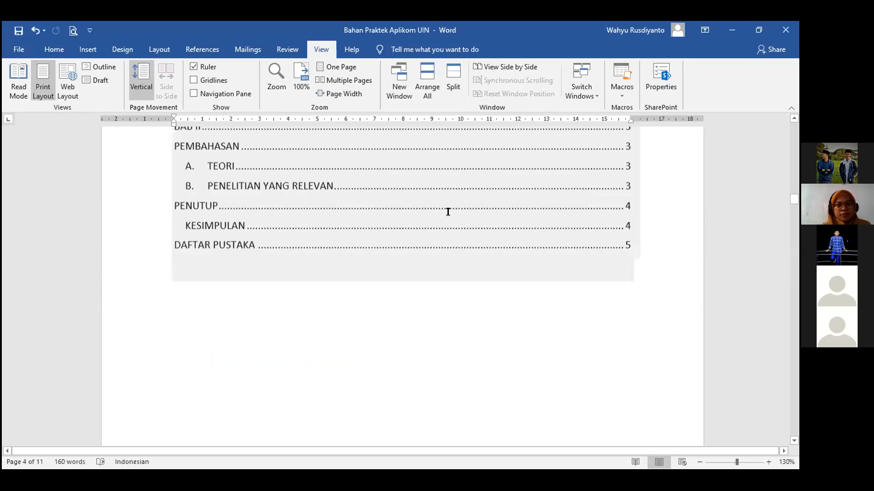
pyautogui.scroll(5, 448, 211)
pyautogui.scroll(10, 439, 205)
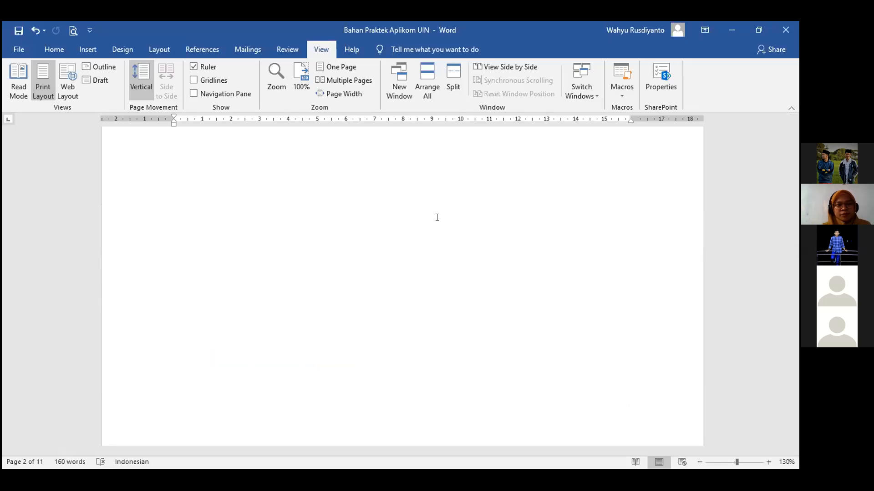
# Return to the Home tab and bring up Document1 with BAB I PENDAHULUAN.
pyautogui.click(62, 53)
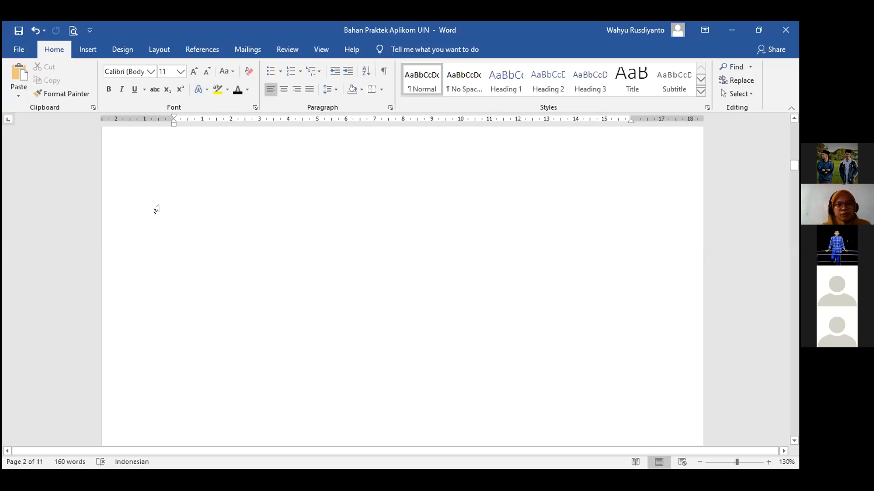
pyautogui.scroll(5, 197, 217)
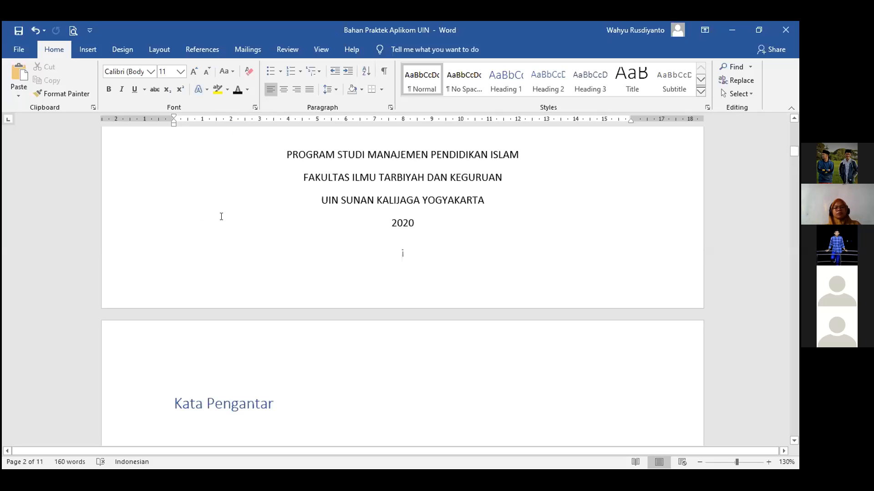
pyautogui.scroll(3, 222, 217)
pyautogui.scroll(-6, 223, 218)
pyautogui.scroll(-3, 223, 218)
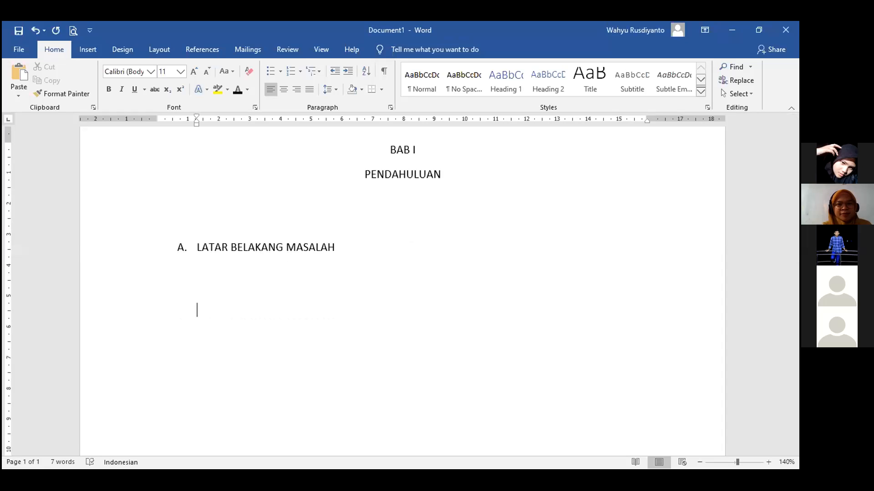
# Type RUMUSAN MASALAH and Format-Paint the lettered numbering from LATAR BELAKANG MASALAH onto it.
pyautogui.write('RUMUSAN MASALAH')
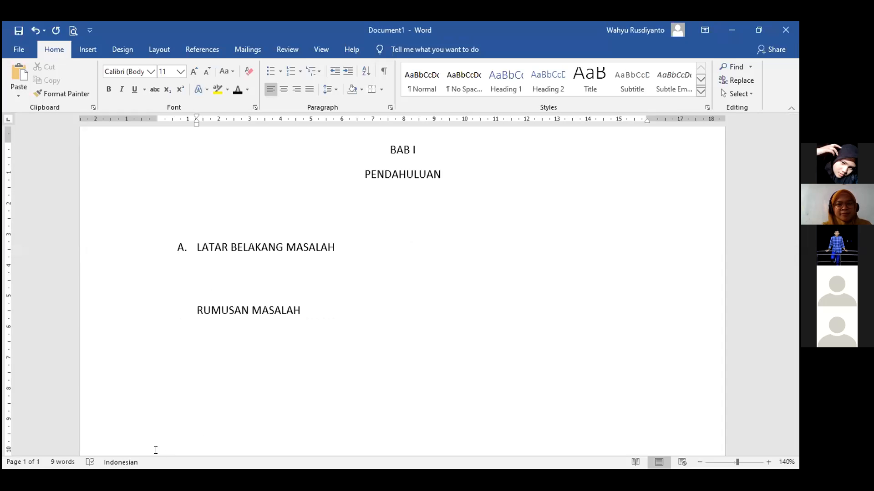
pyautogui.scroll(2, 200, 364)
pyautogui.click(195, 352)
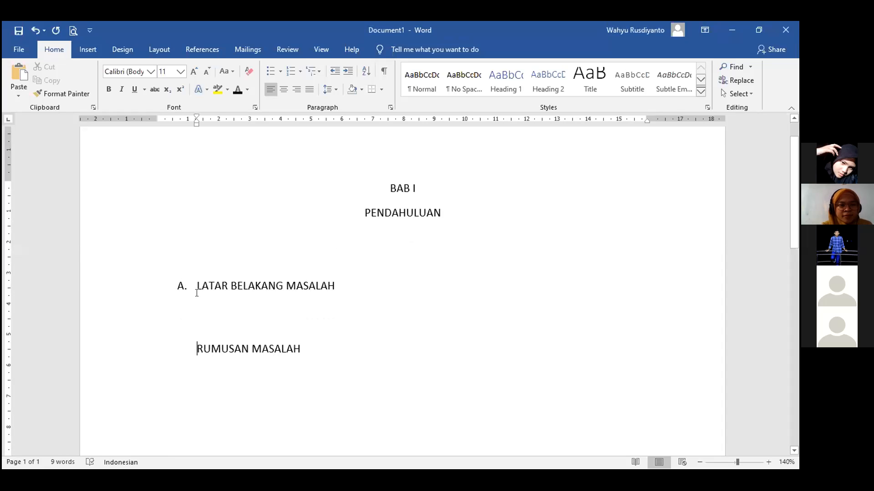
pyautogui.click(196, 286)
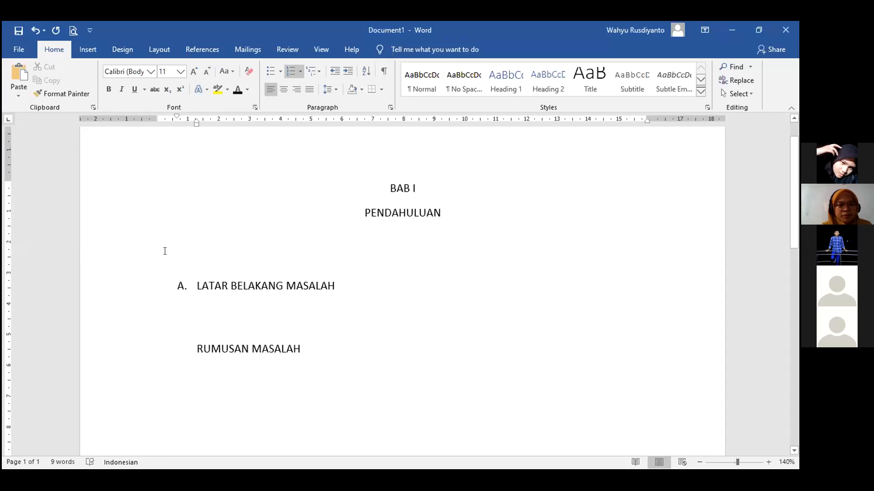
pyautogui.click(73, 95)
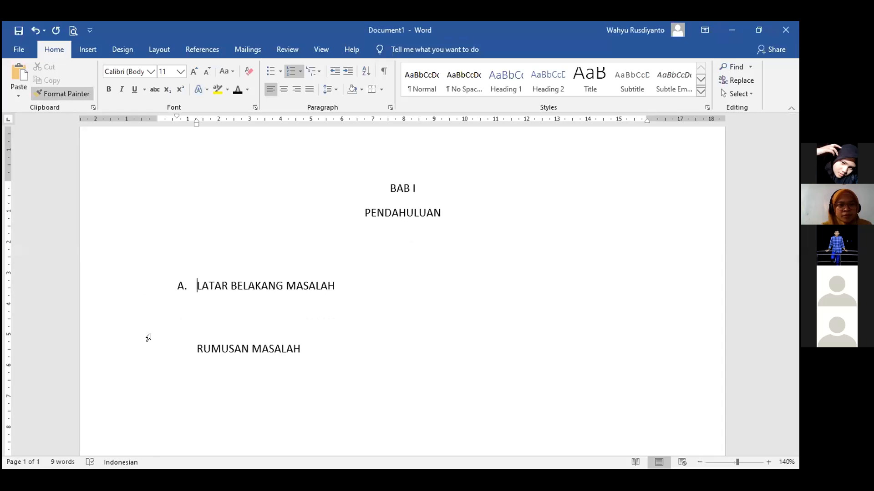
pyautogui.click(195, 347)
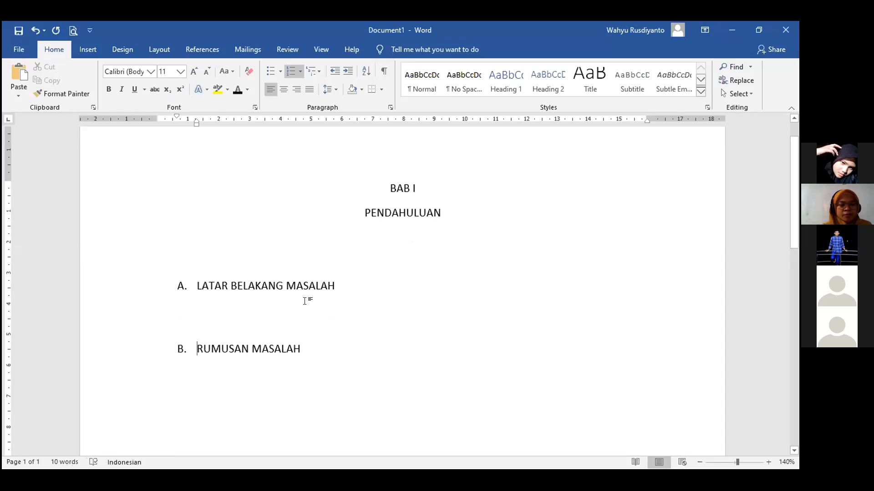
pyautogui.scroll(-1, 306, 301)
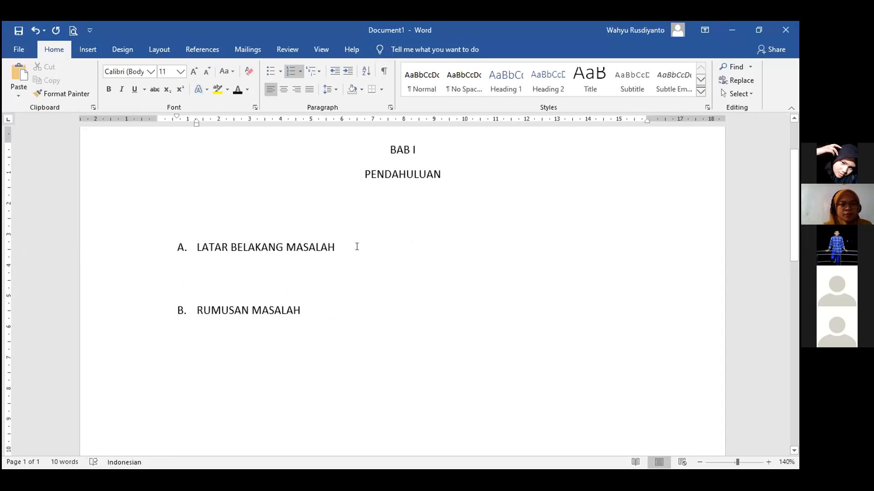
pyautogui.click(111, 200)
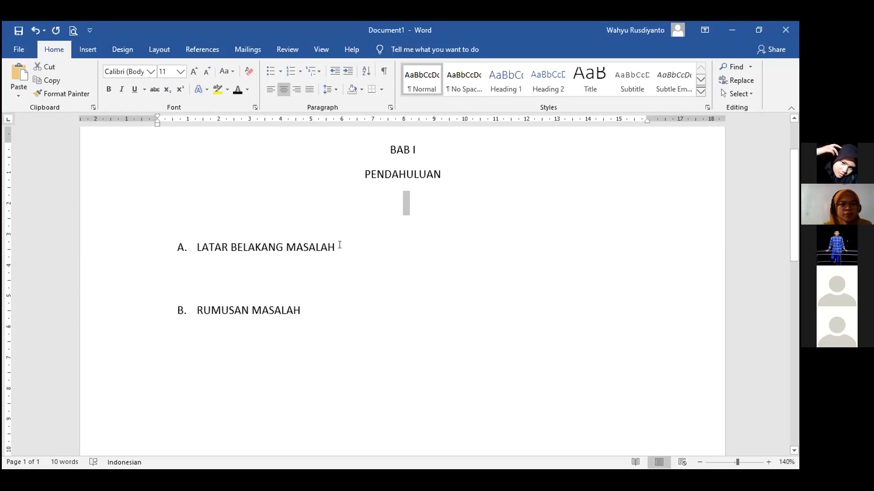
# Apply Heading 2 to LATAR BELAKANG MASALAH and RUMUSAN MASALAH.
pyautogui.click(151, 243)
pyautogui.click(547, 86)
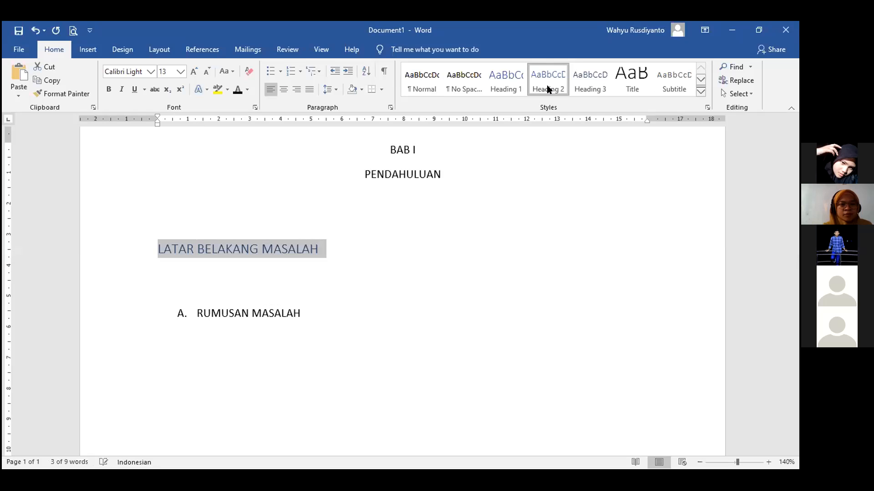
pyautogui.click(306, 311)
pyautogui.tripleClick(177, 317)
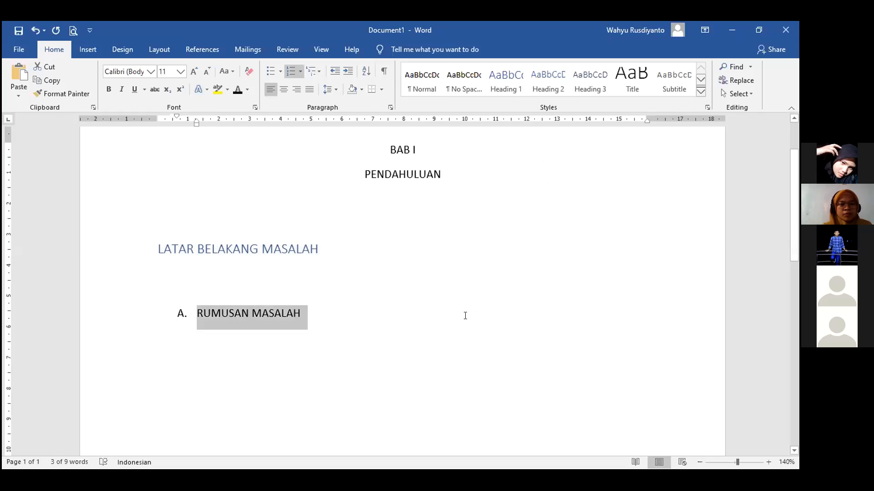
pyautogui.hotkey('ctrl', 'alt', '2')
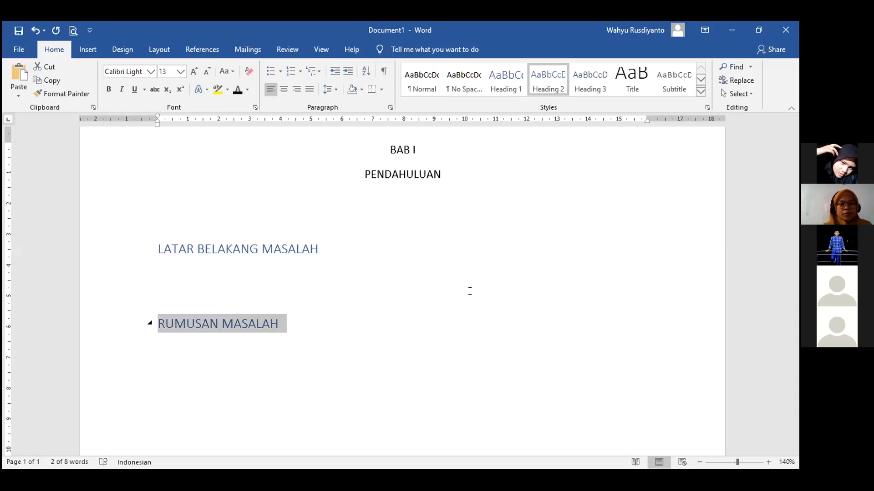
# Delete the blank lines between the two subheadings.
pyautogui.click(229, 297)
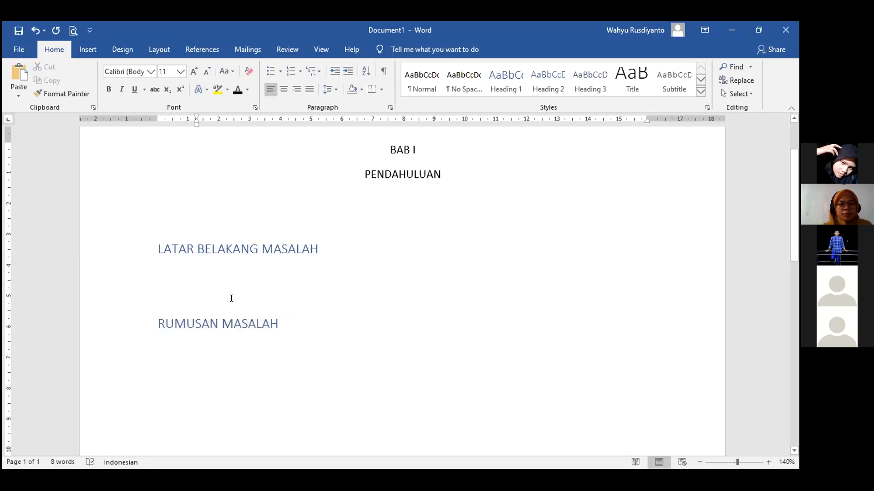
pyautogui.press('BackSpace')
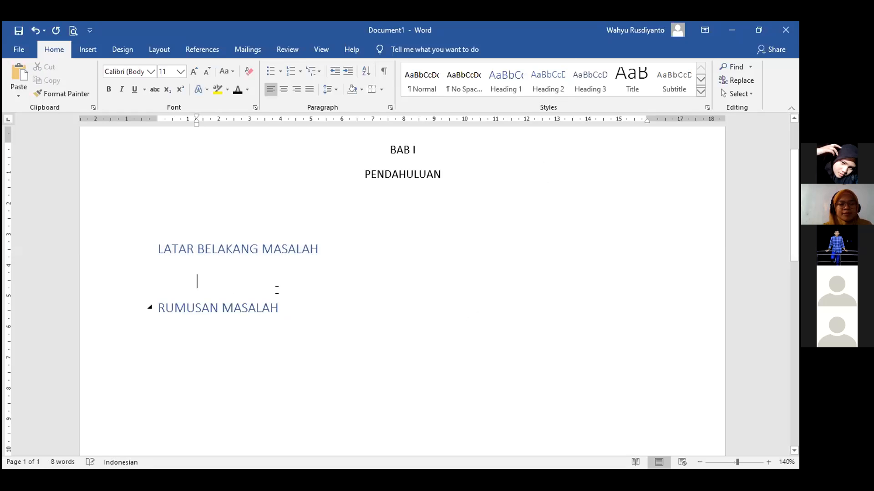
pyautogui.press('Delete')
pyautogui.click(353, 315)
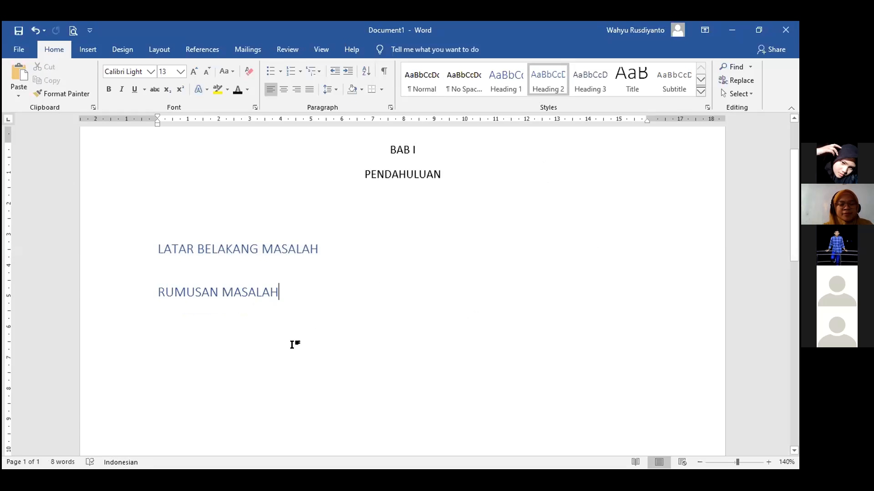
pyautogui.moveTo(256, 296); pyautogui.dragTo(345, 298)
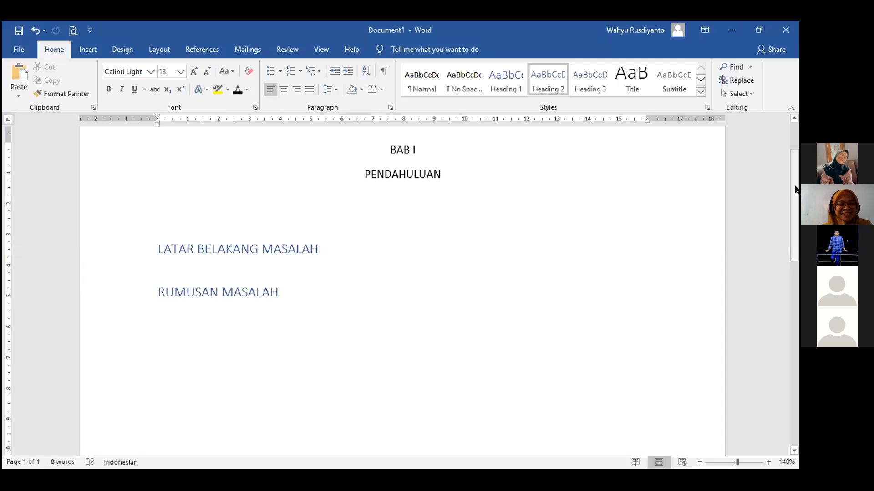
pyautogui.click(274, 304)
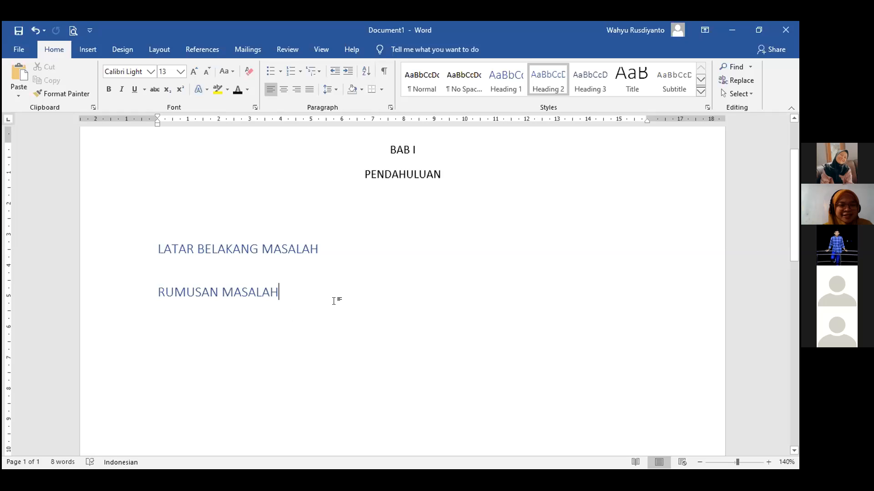
pyautogui.scroll(-2, 267, 314)
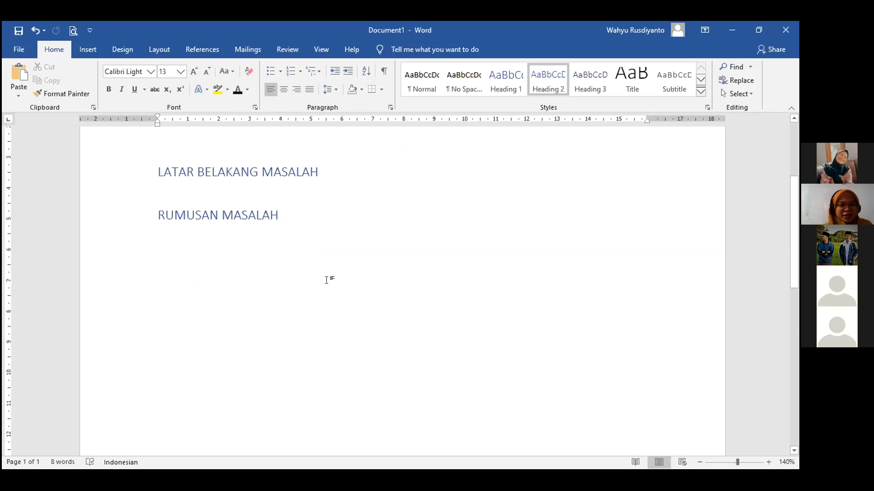
# Review the Bahan Praktek Aplikom UIN document and close its Navigation pane heading outline.
pyautogui.scroll(-3, 326, 279)
pyautogui.scroll(3, 480, 271)
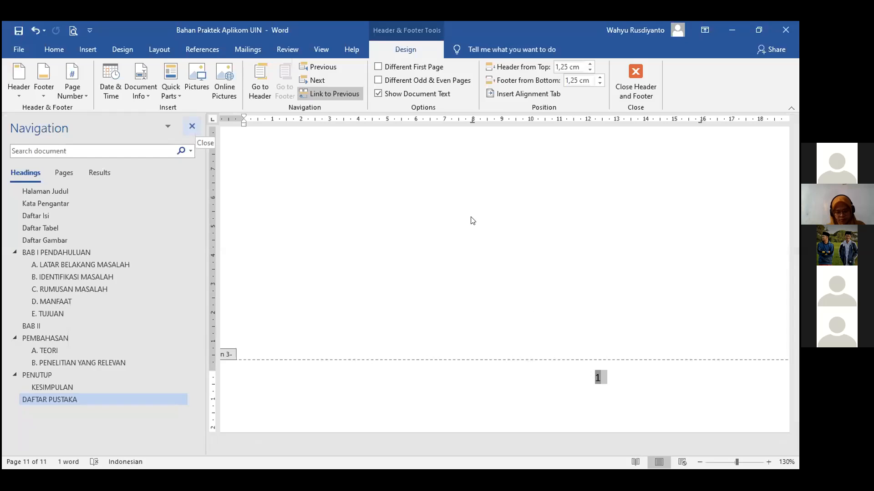
pyautogui.click(192, 126)
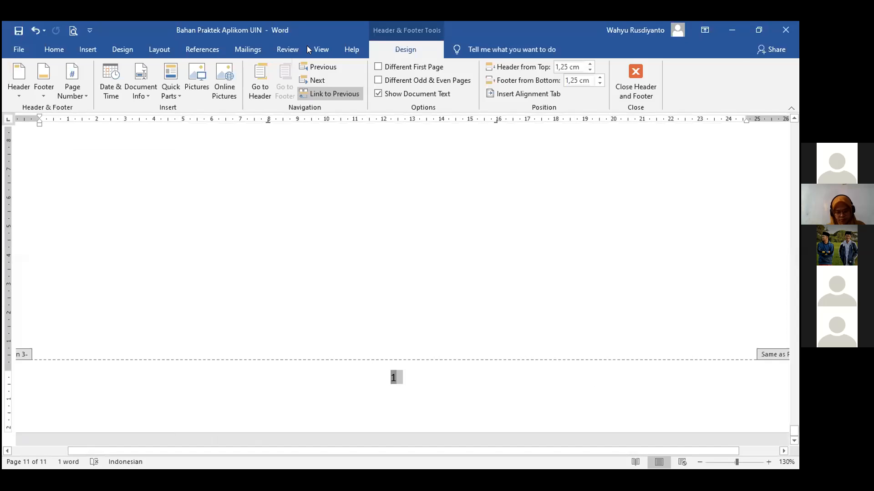
# Exit footer editing and scroll up through the pages to review their page numbers.
pyautogui.press('Escape')
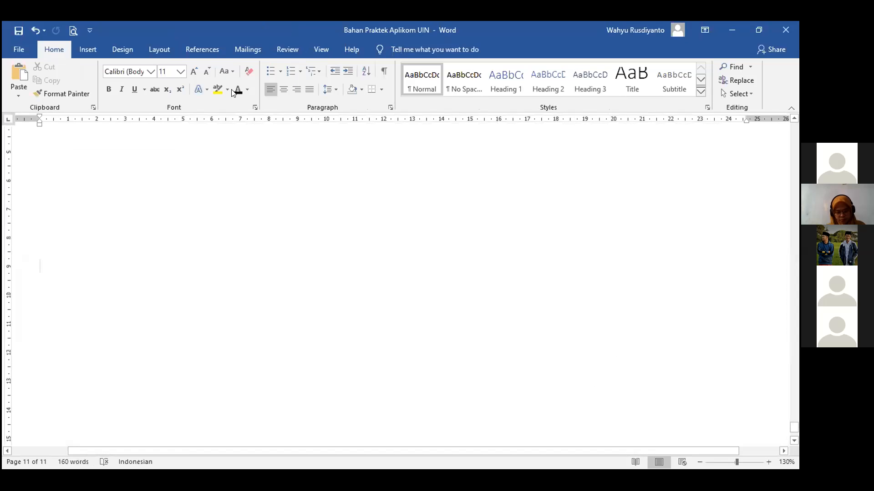
pyautogui.scroll(10, 23, 411)
pyautogui.scroll(3, 64, 400)
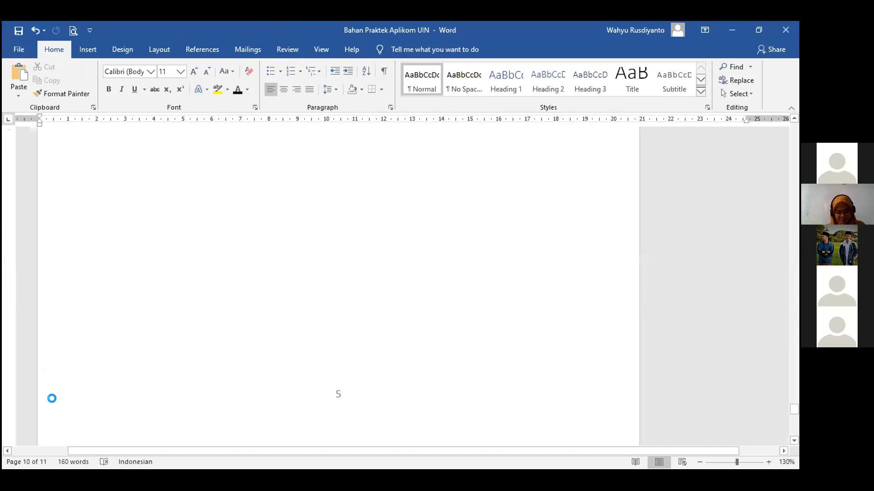
pyautogui.scroll(5, 211, 136)
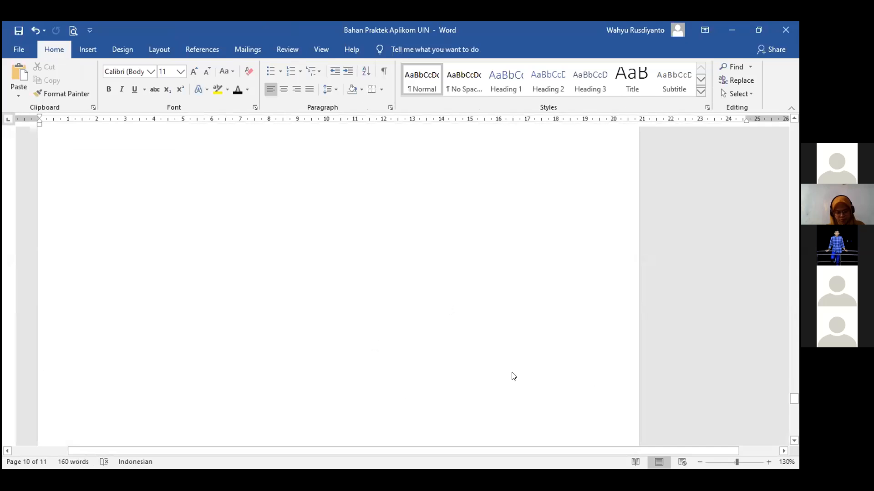
pyautogui.scroll(3, 511, 375)
pyautogui.scroll(4, 591, 382)
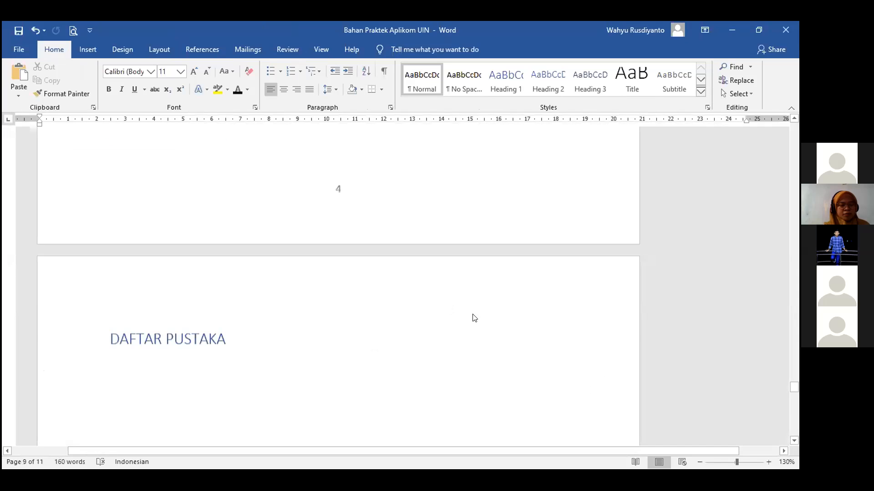
pyautogui.scroll(2, 472, 317)
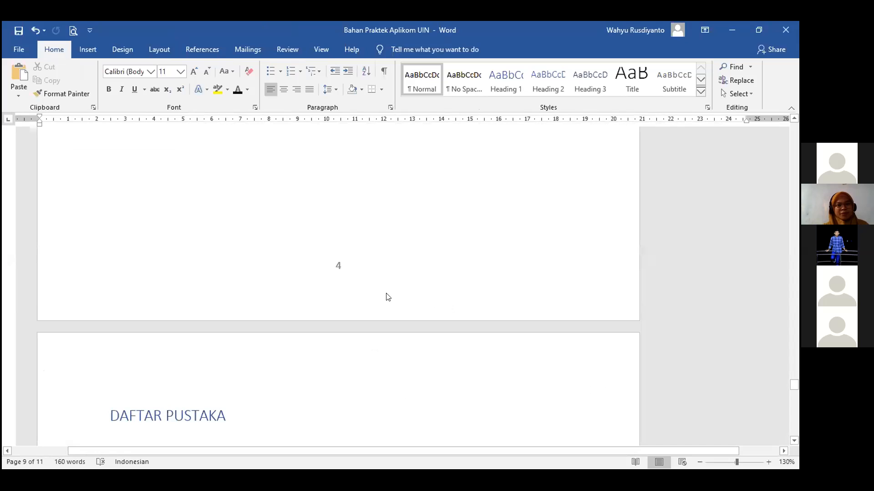
pyautogui.scroll(3, 354, 289)
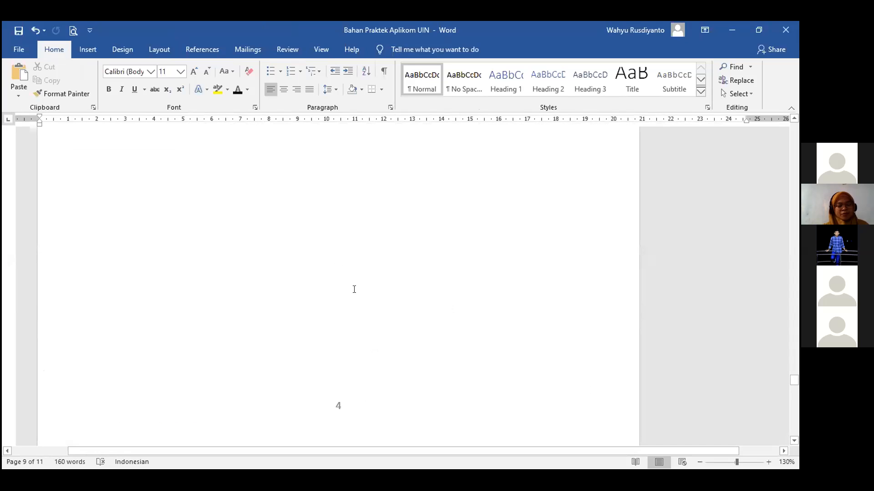
pyautogui.scroll(3, 354, 289)
pyautogui.scroll(3, 353, 290)
pyautogui.scroll(6, 354, 282)
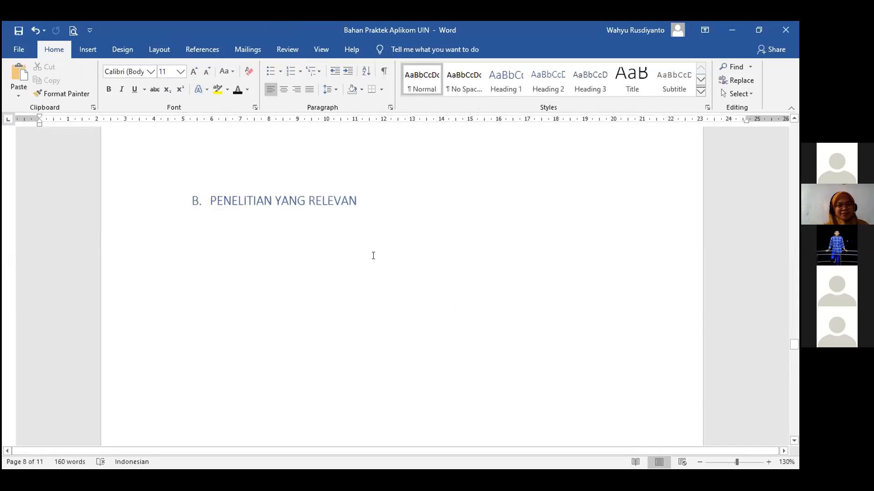
pyautogui.scroll(-5, 572, 349)
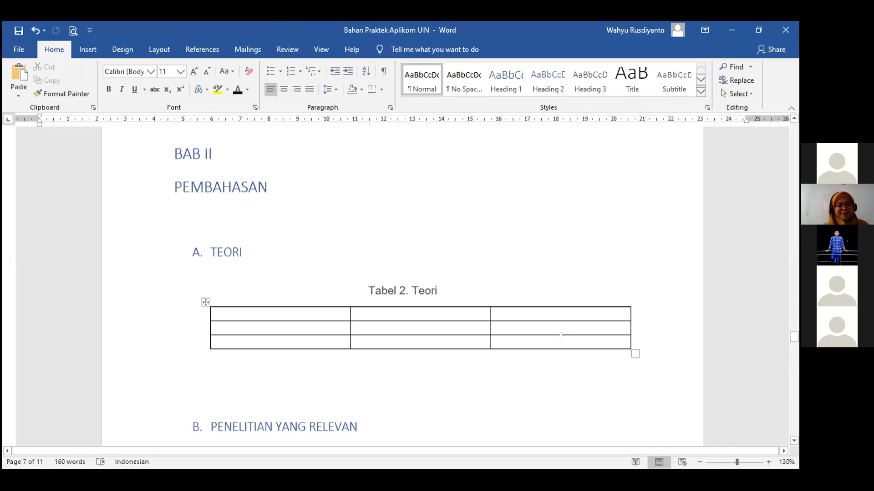
pyautogui.scroll(-6, 560, 336)
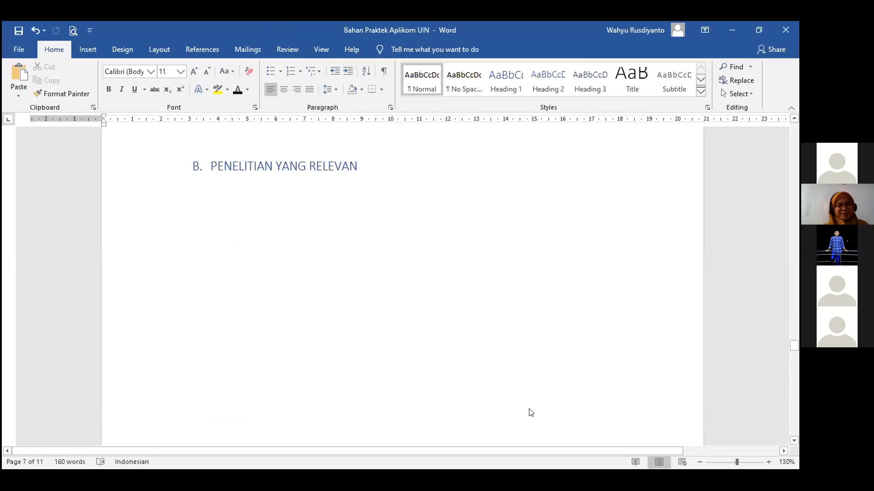
pyautogui.scroll(-3, 751, 355)
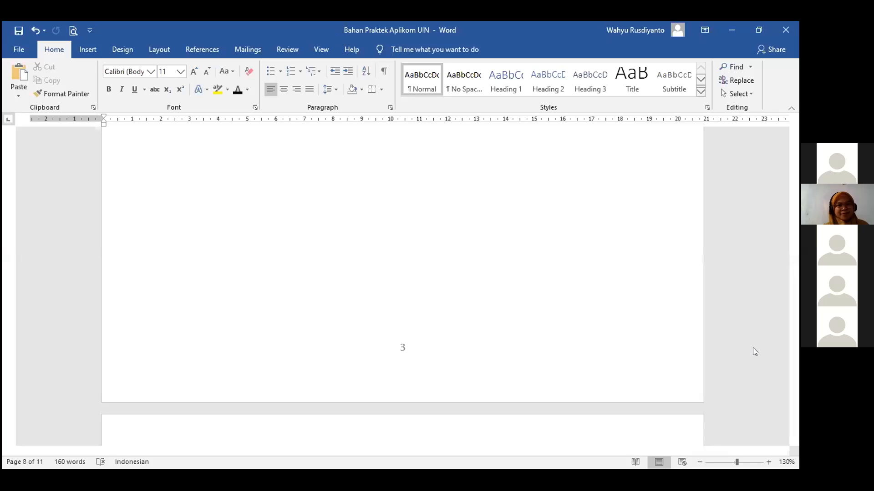